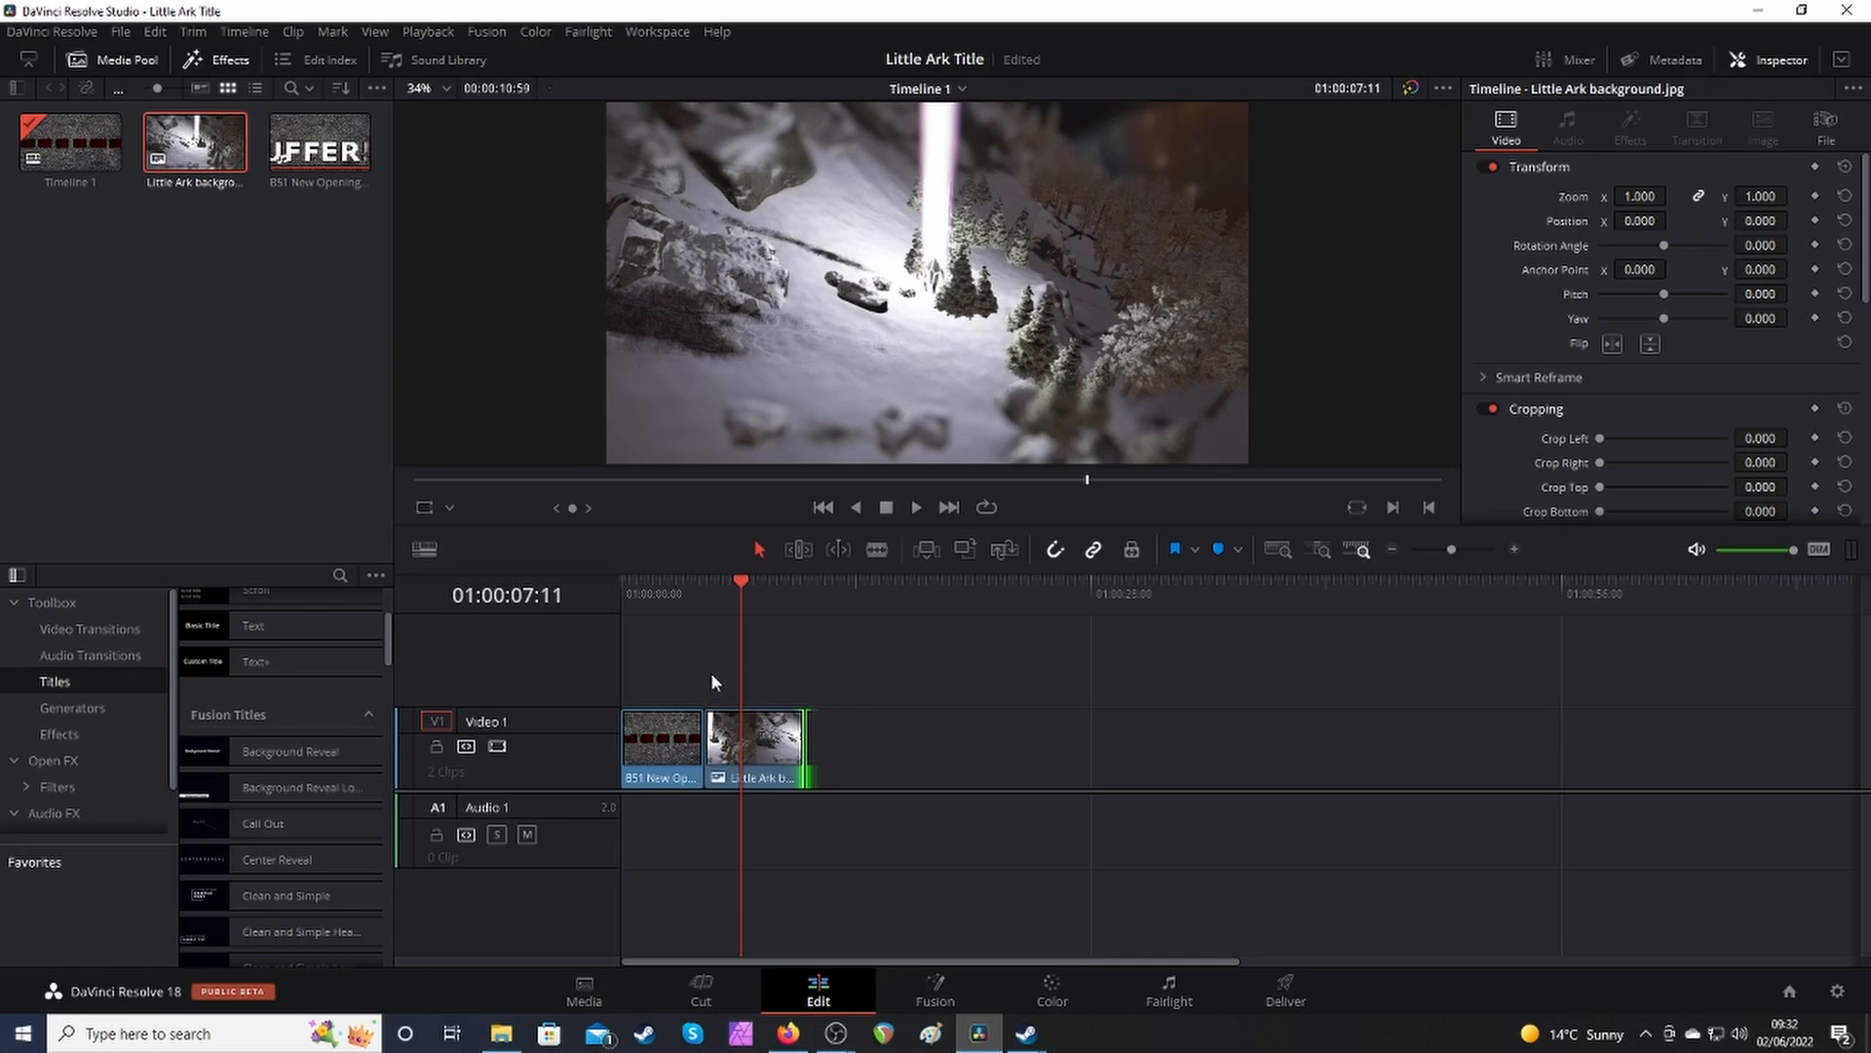
Add a Text title on a new video track directly above the start of the background image clip and select it.
scroll(328, 699, up, 3)
drag(207, 787, 714, 685)
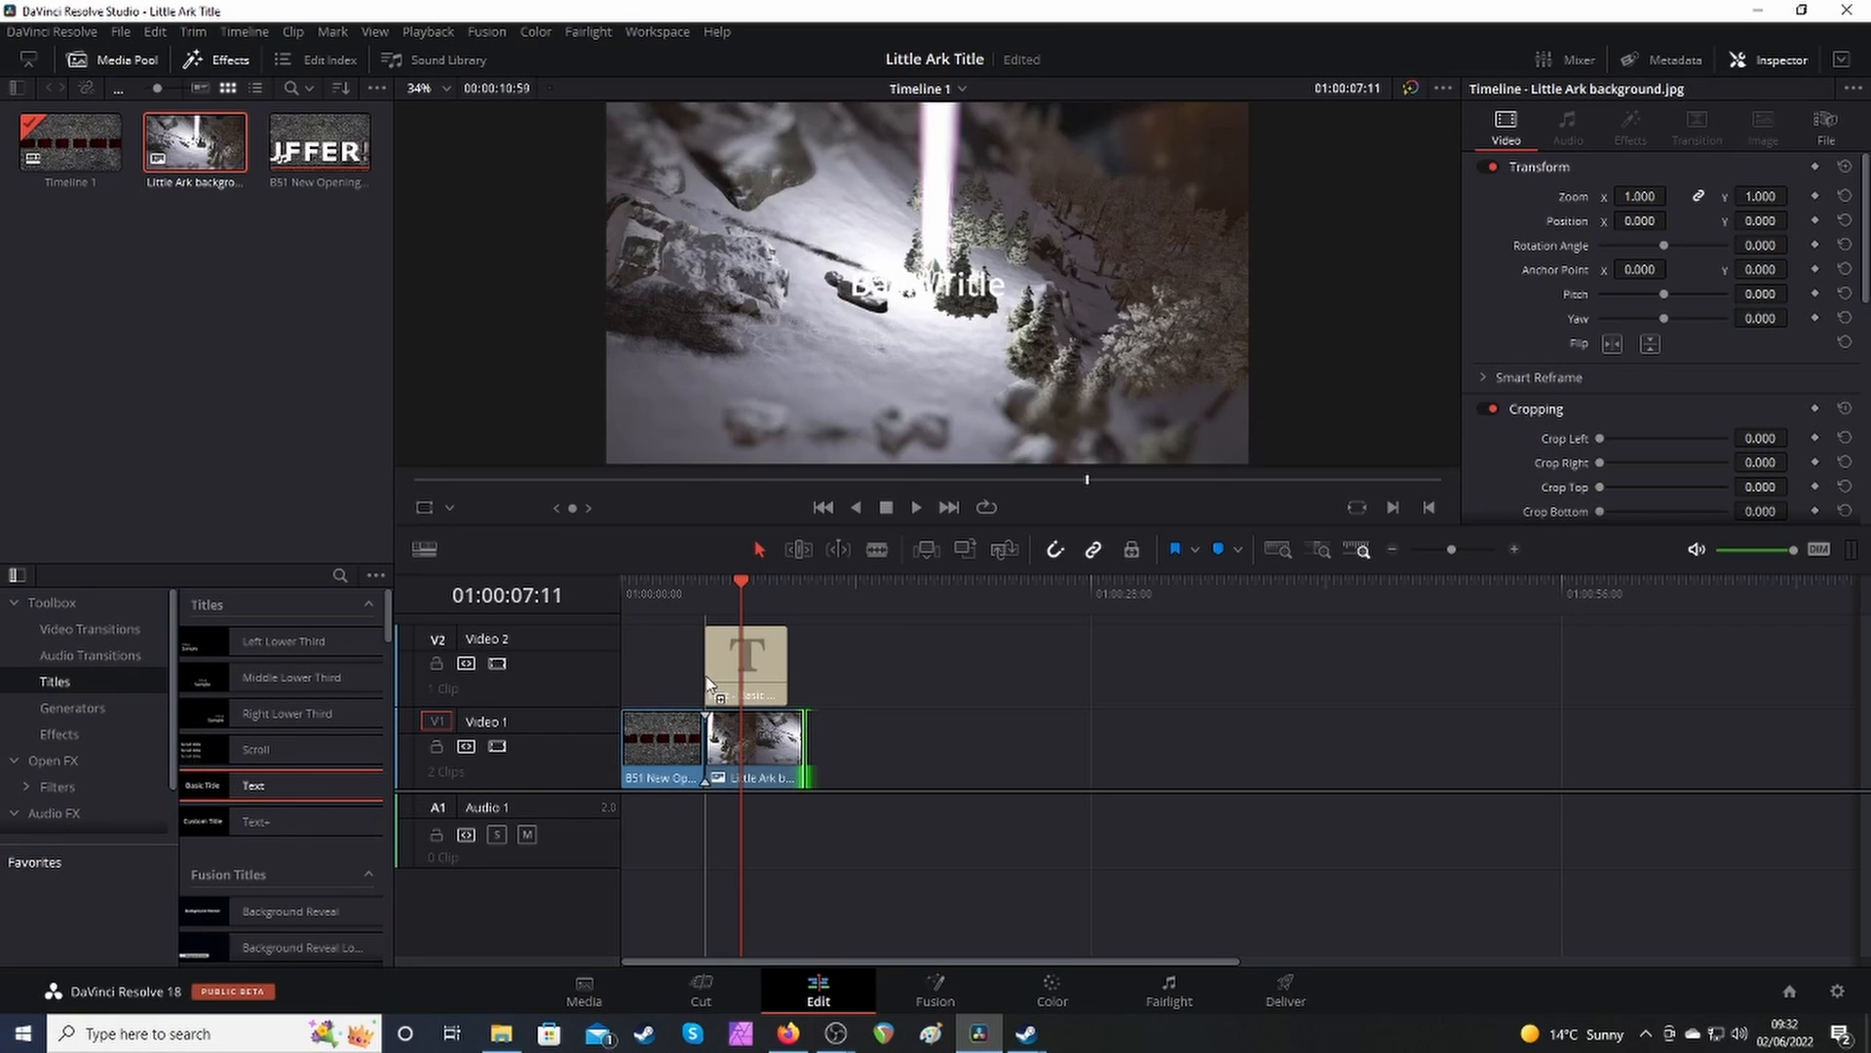
click(726, 674)
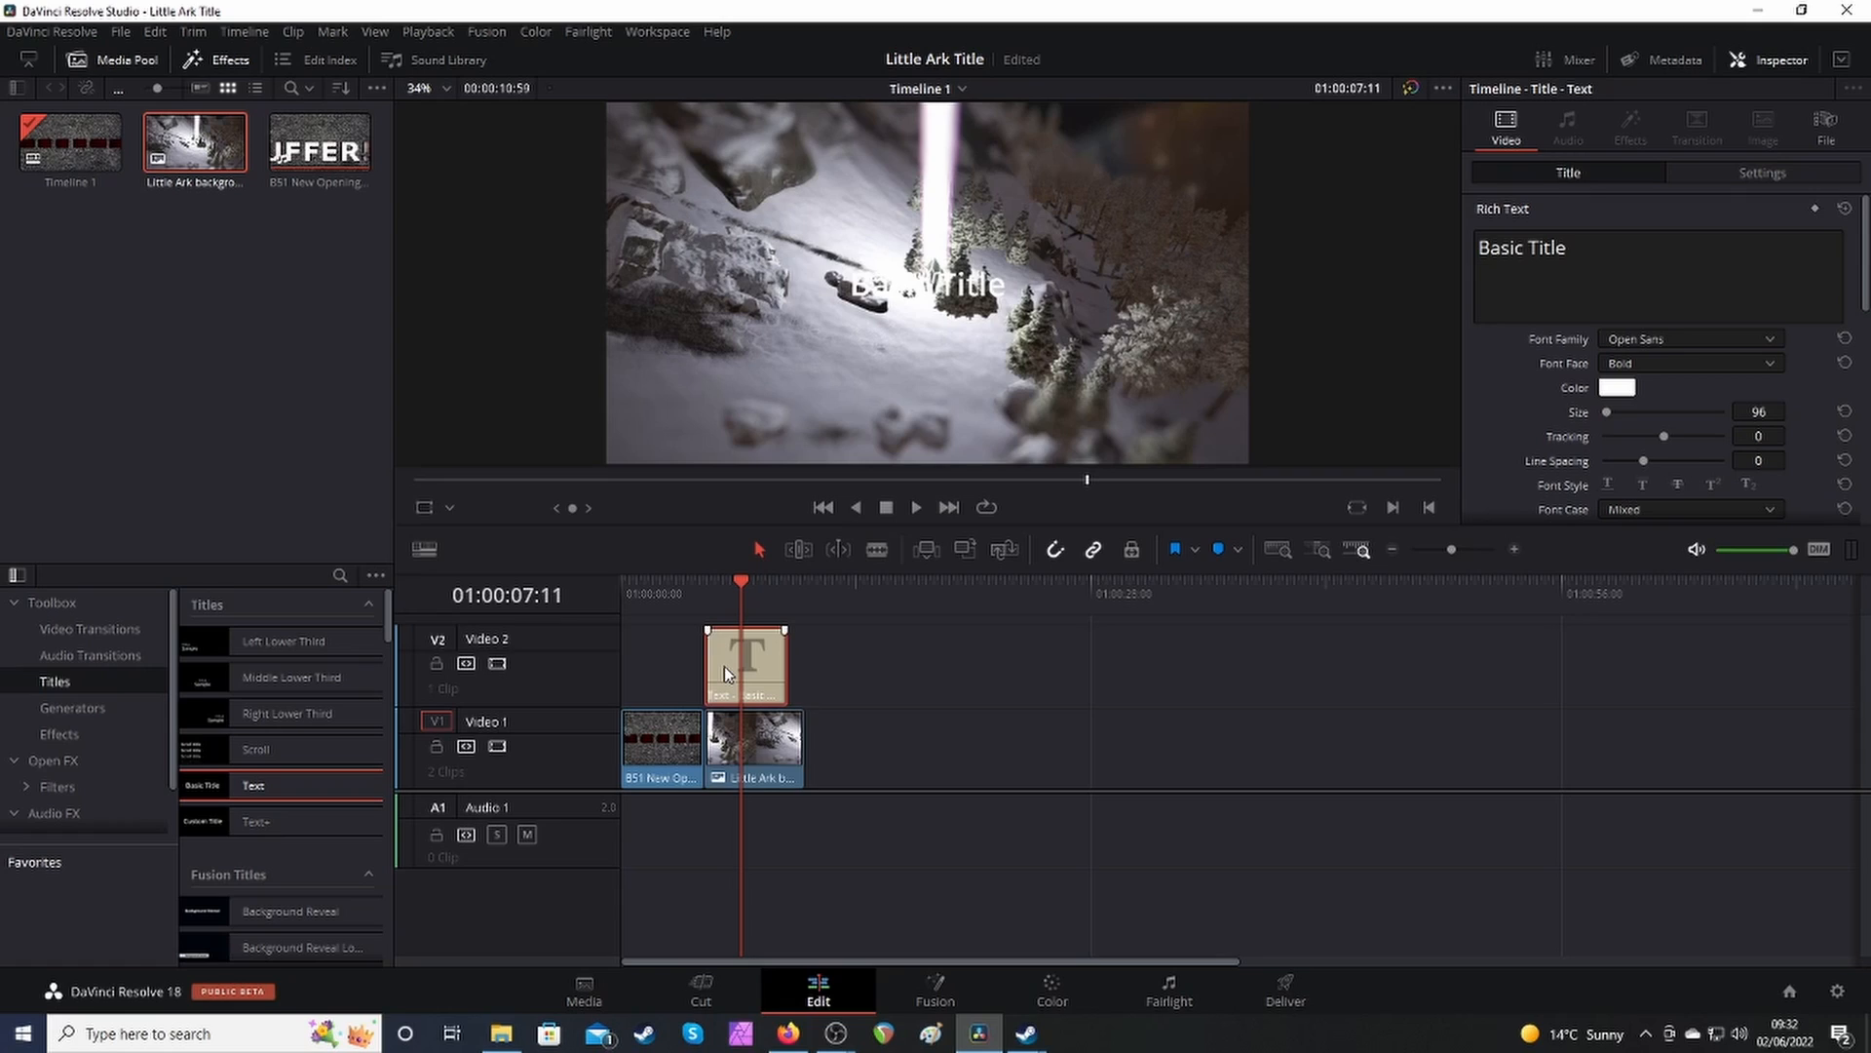
Replace the title's default wording with "Little Ark Survival".
click(1573, 249)
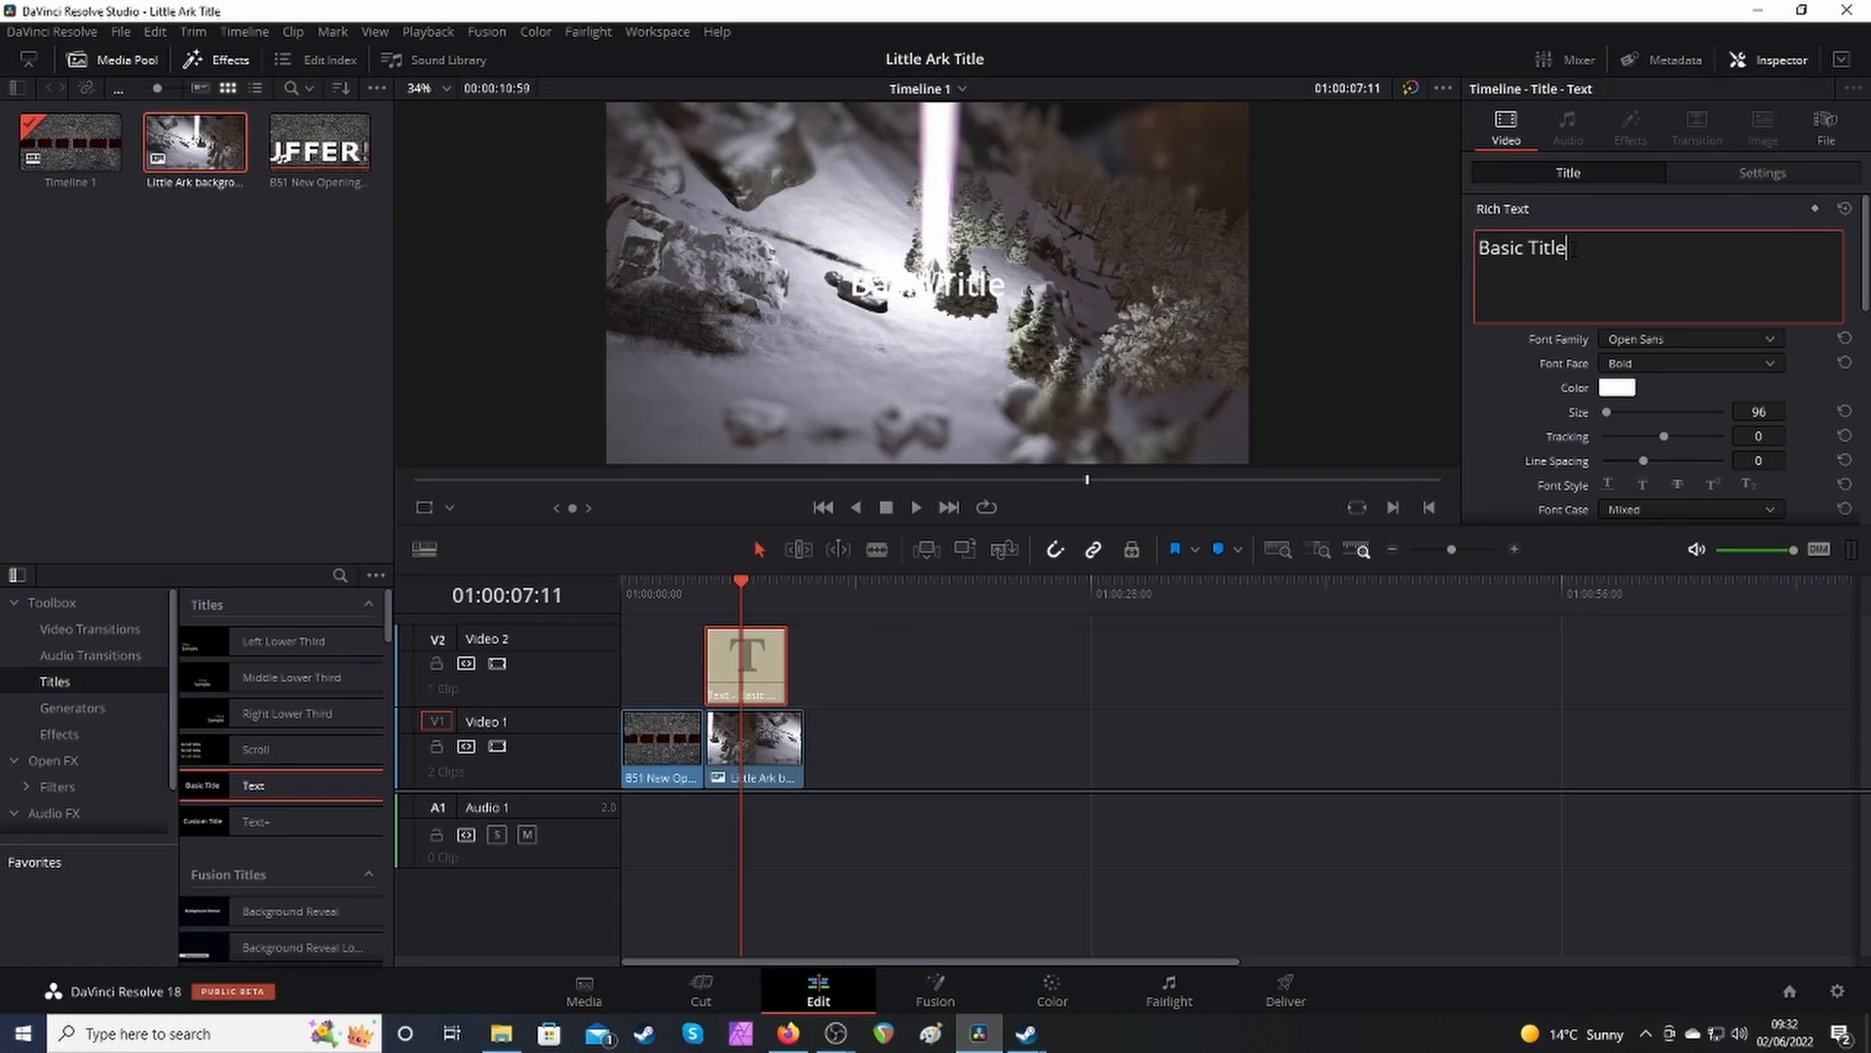
drag(1573, 249, 1457, 257)
text(Little ARk S)
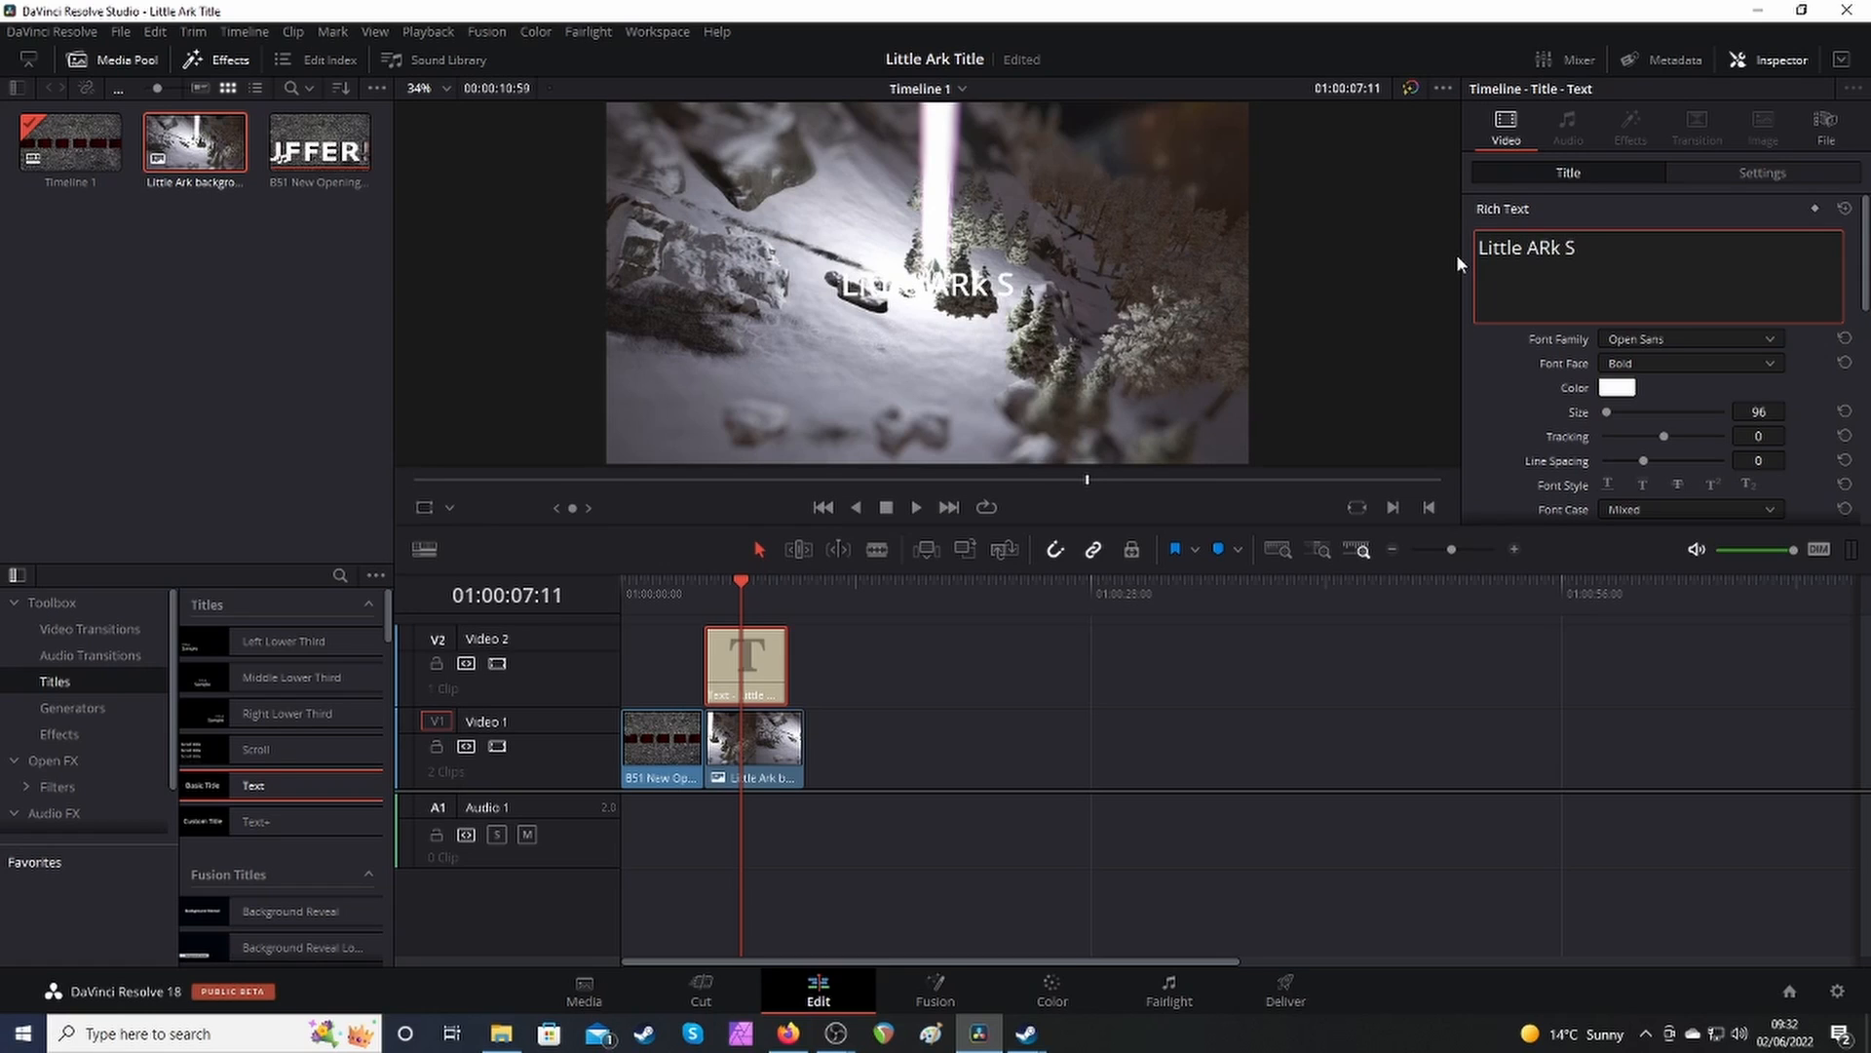
text(urvival)
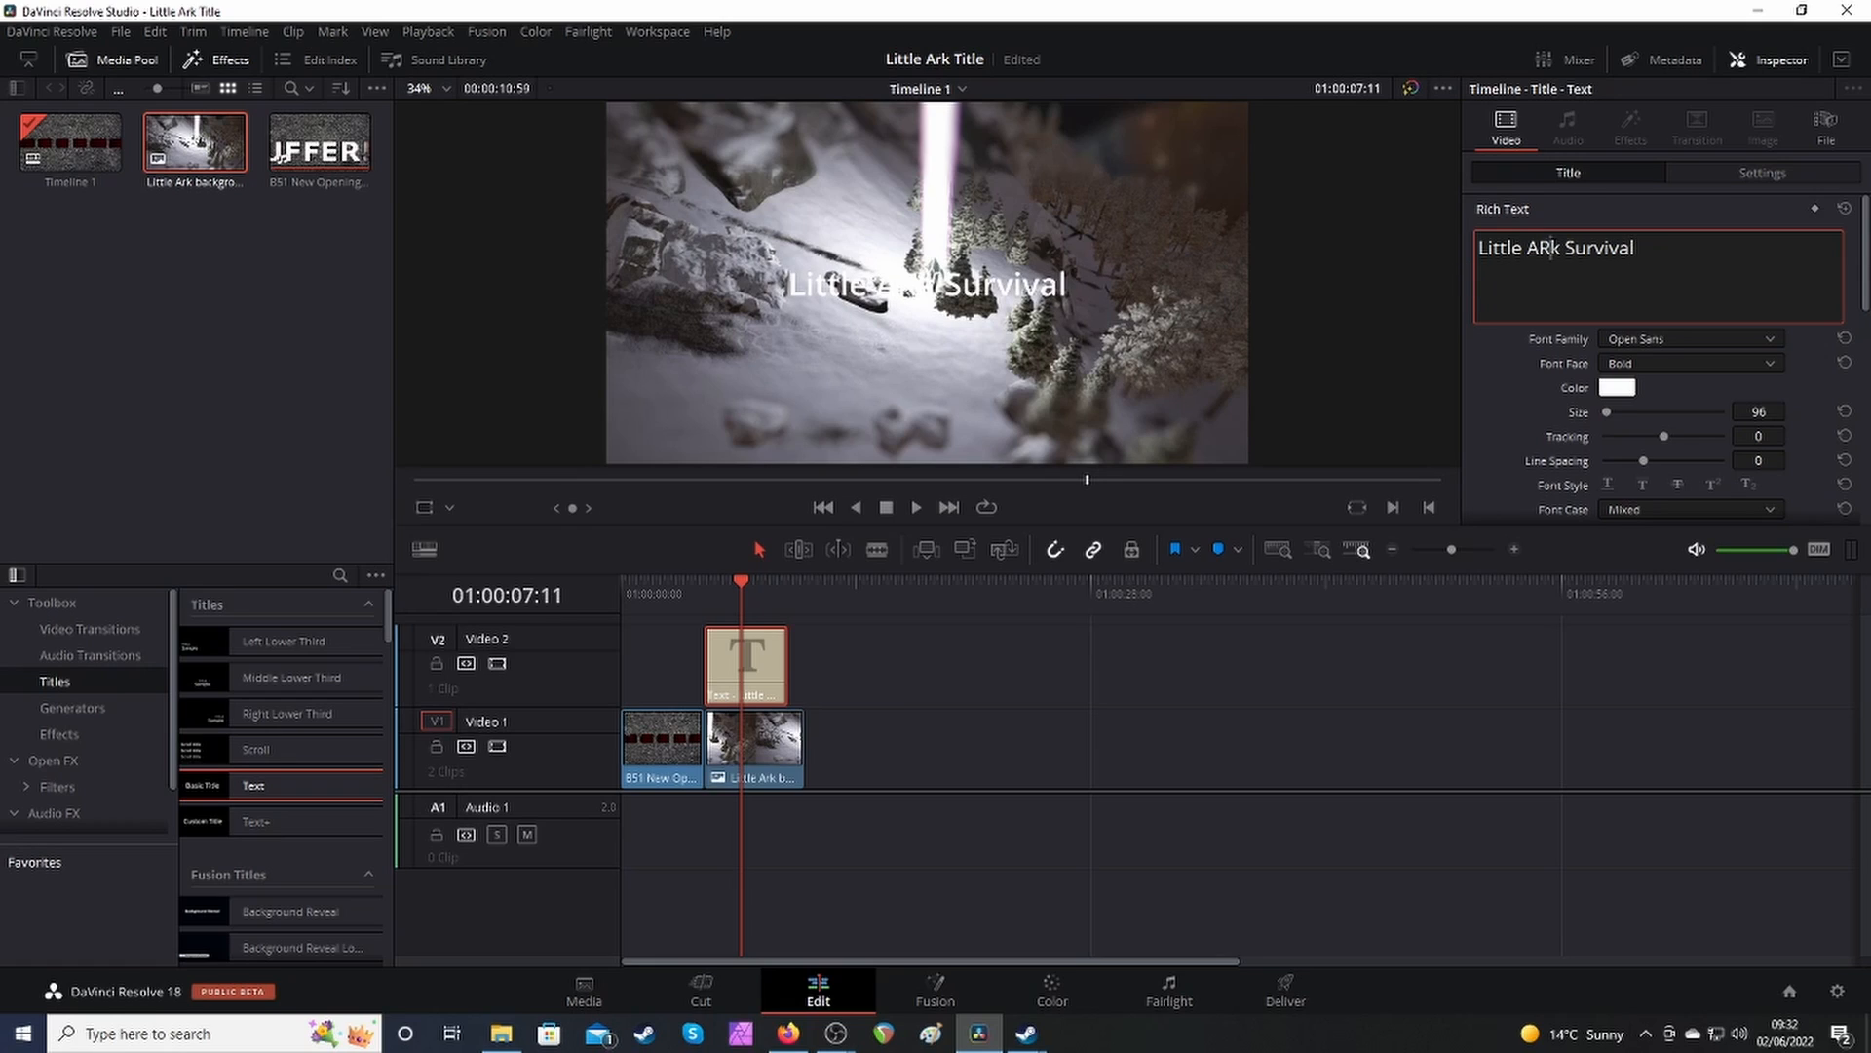
key(BackSpace)
text(r)
Colour the title text blue and enlarge it to size 181.
click(1618, 388)
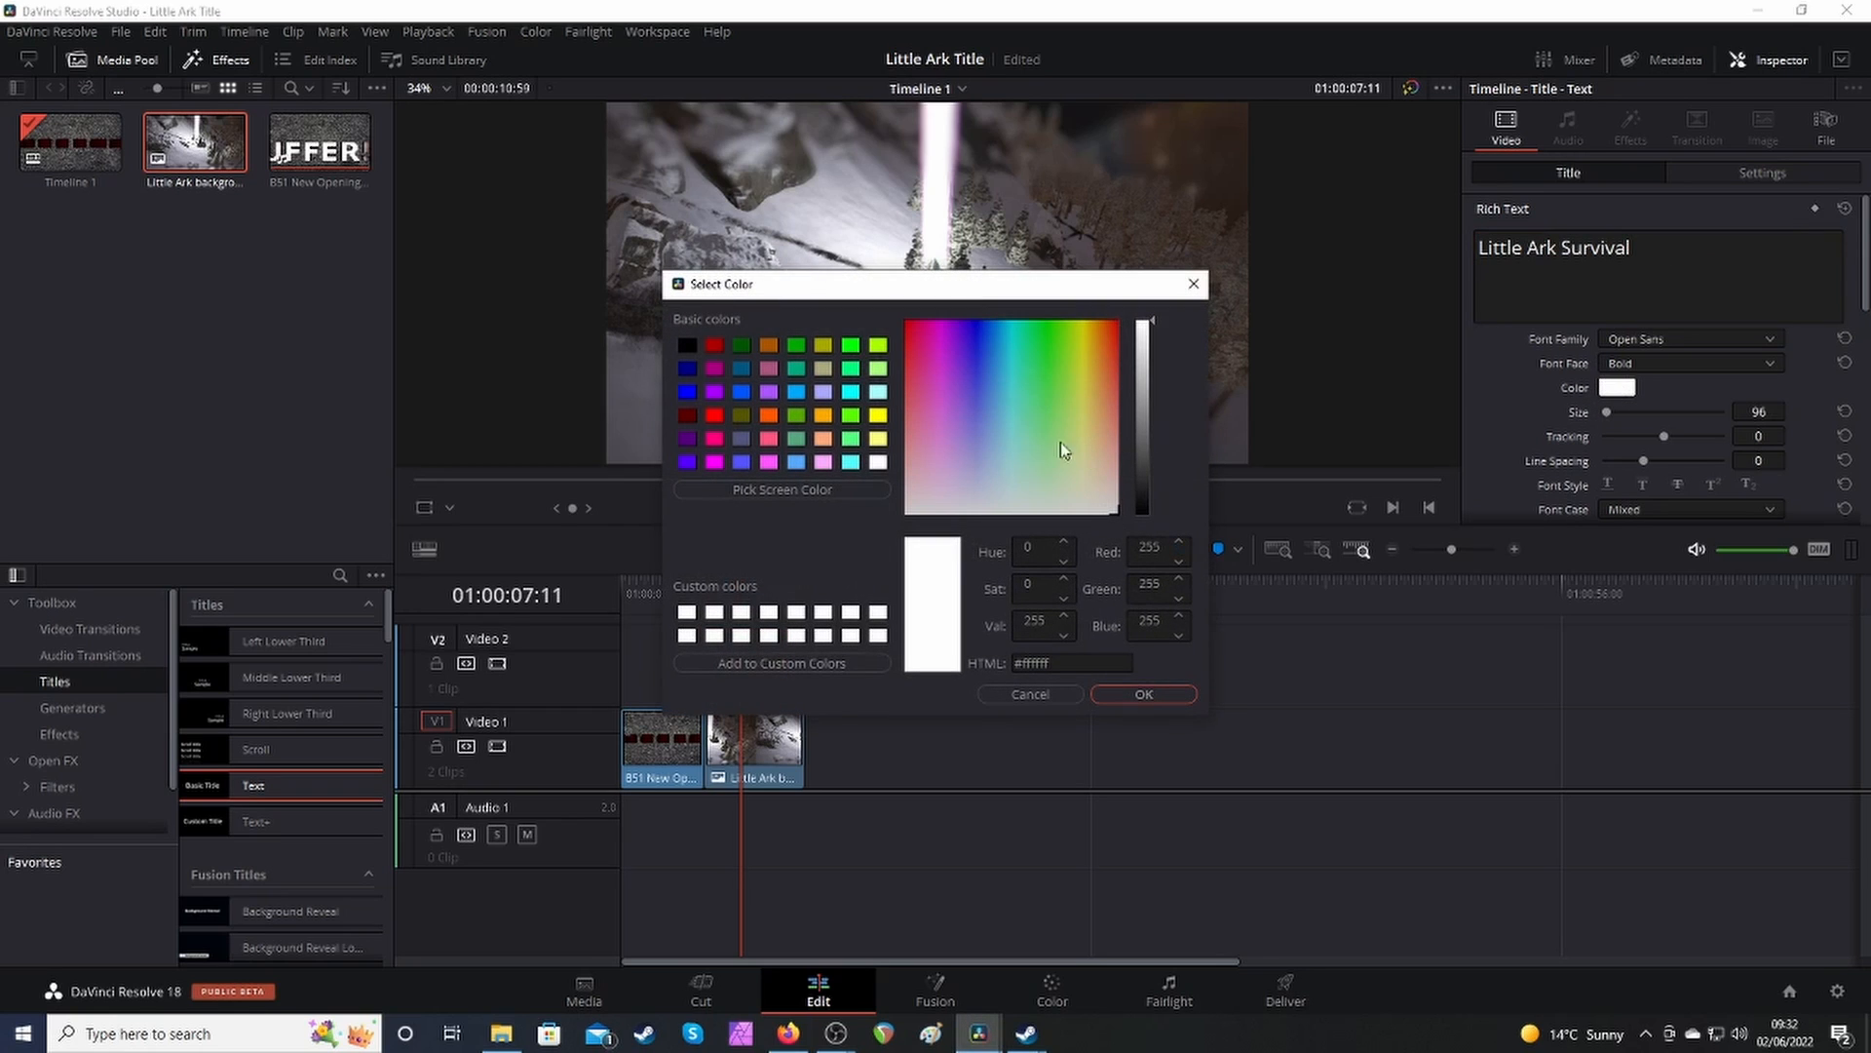
click(744, 392)
click(1144, 694)
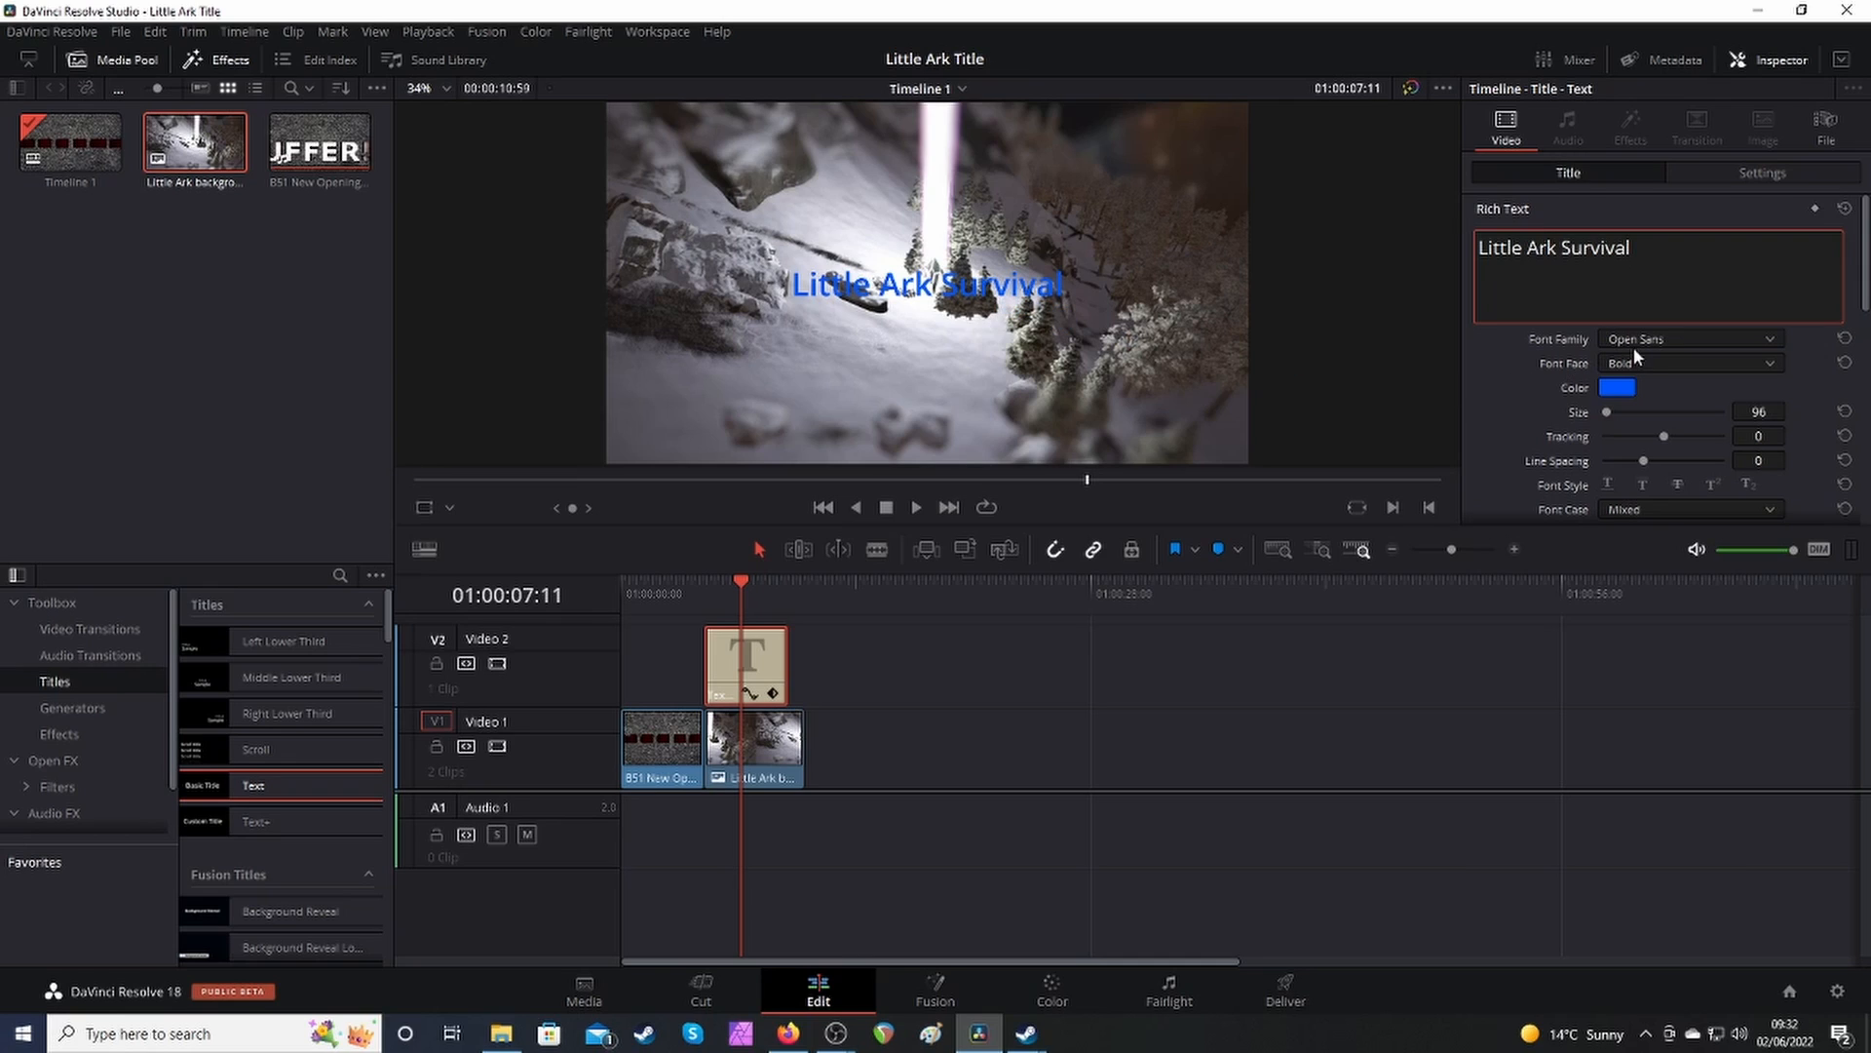
drag(1606, 411, 1605, 412)
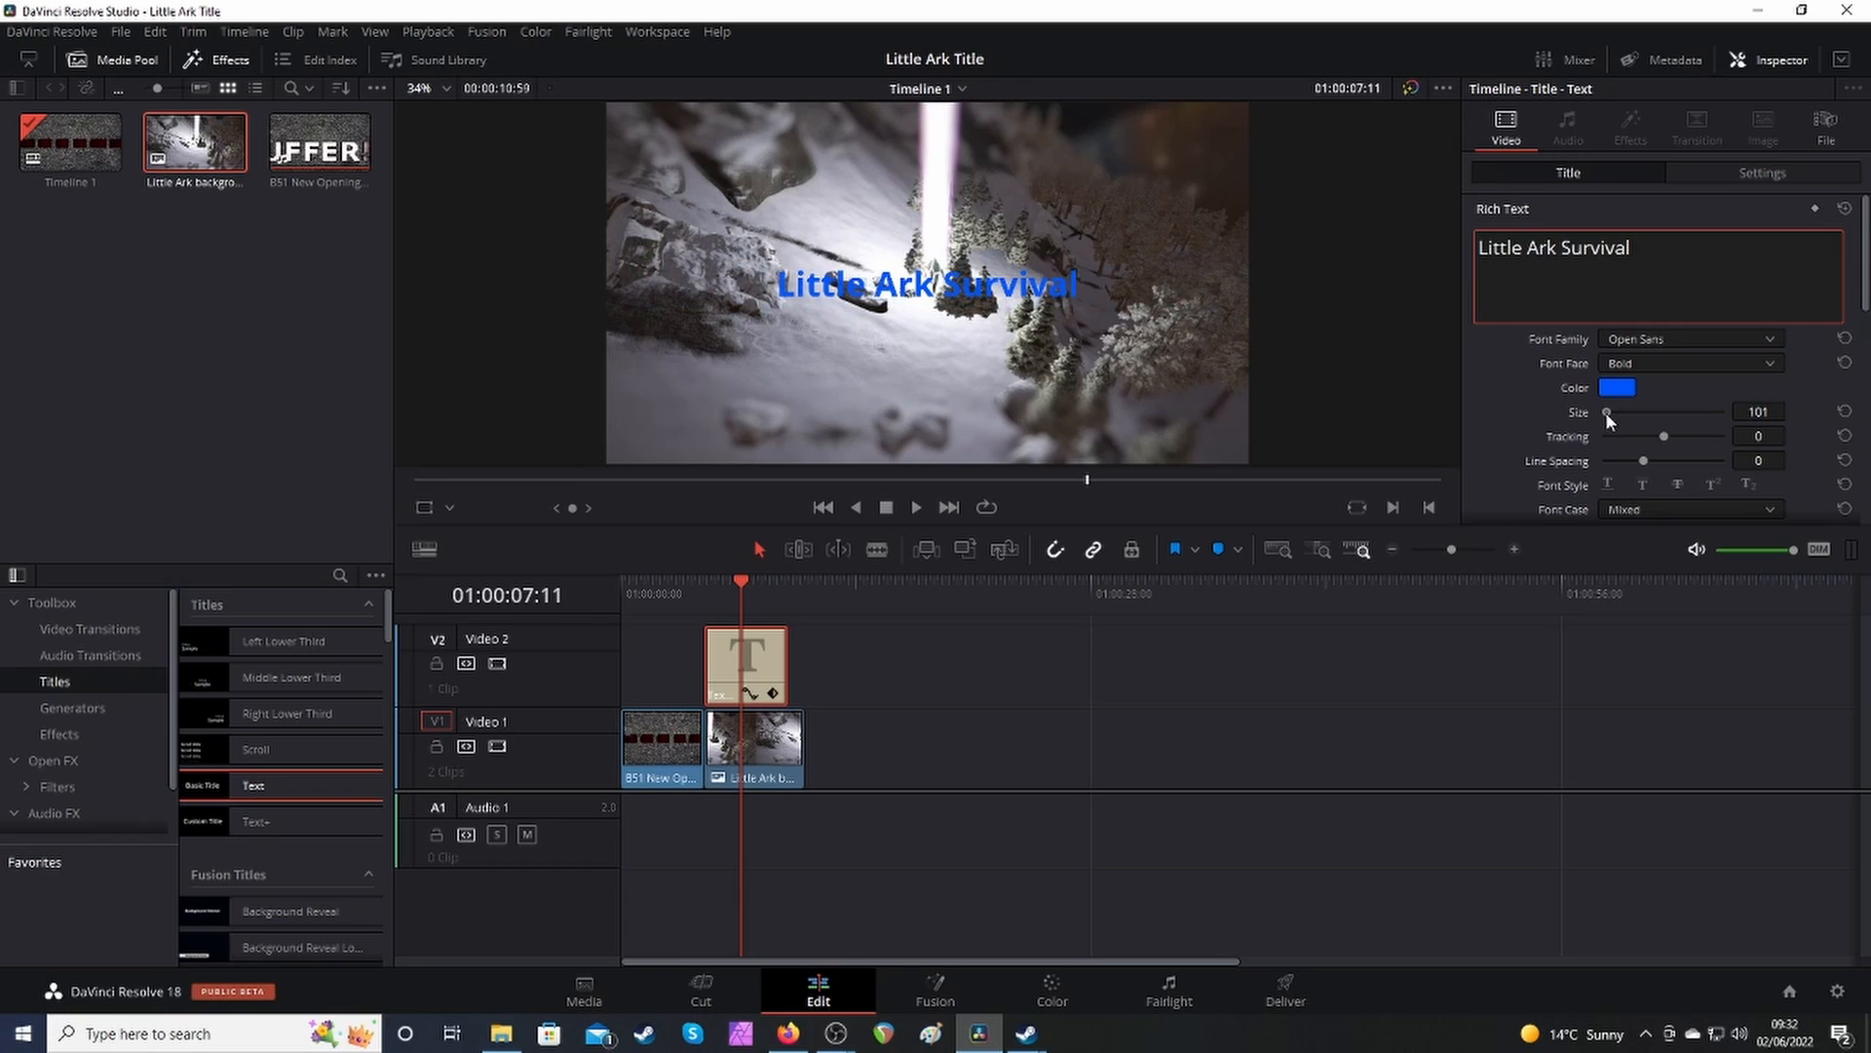
drag(1758, 411, 1791, 411)
Set the title's X position to 964 and rotation angle to 2.750, and delete the title clip from the timeline.
scroll(1523, 392, down, 5)
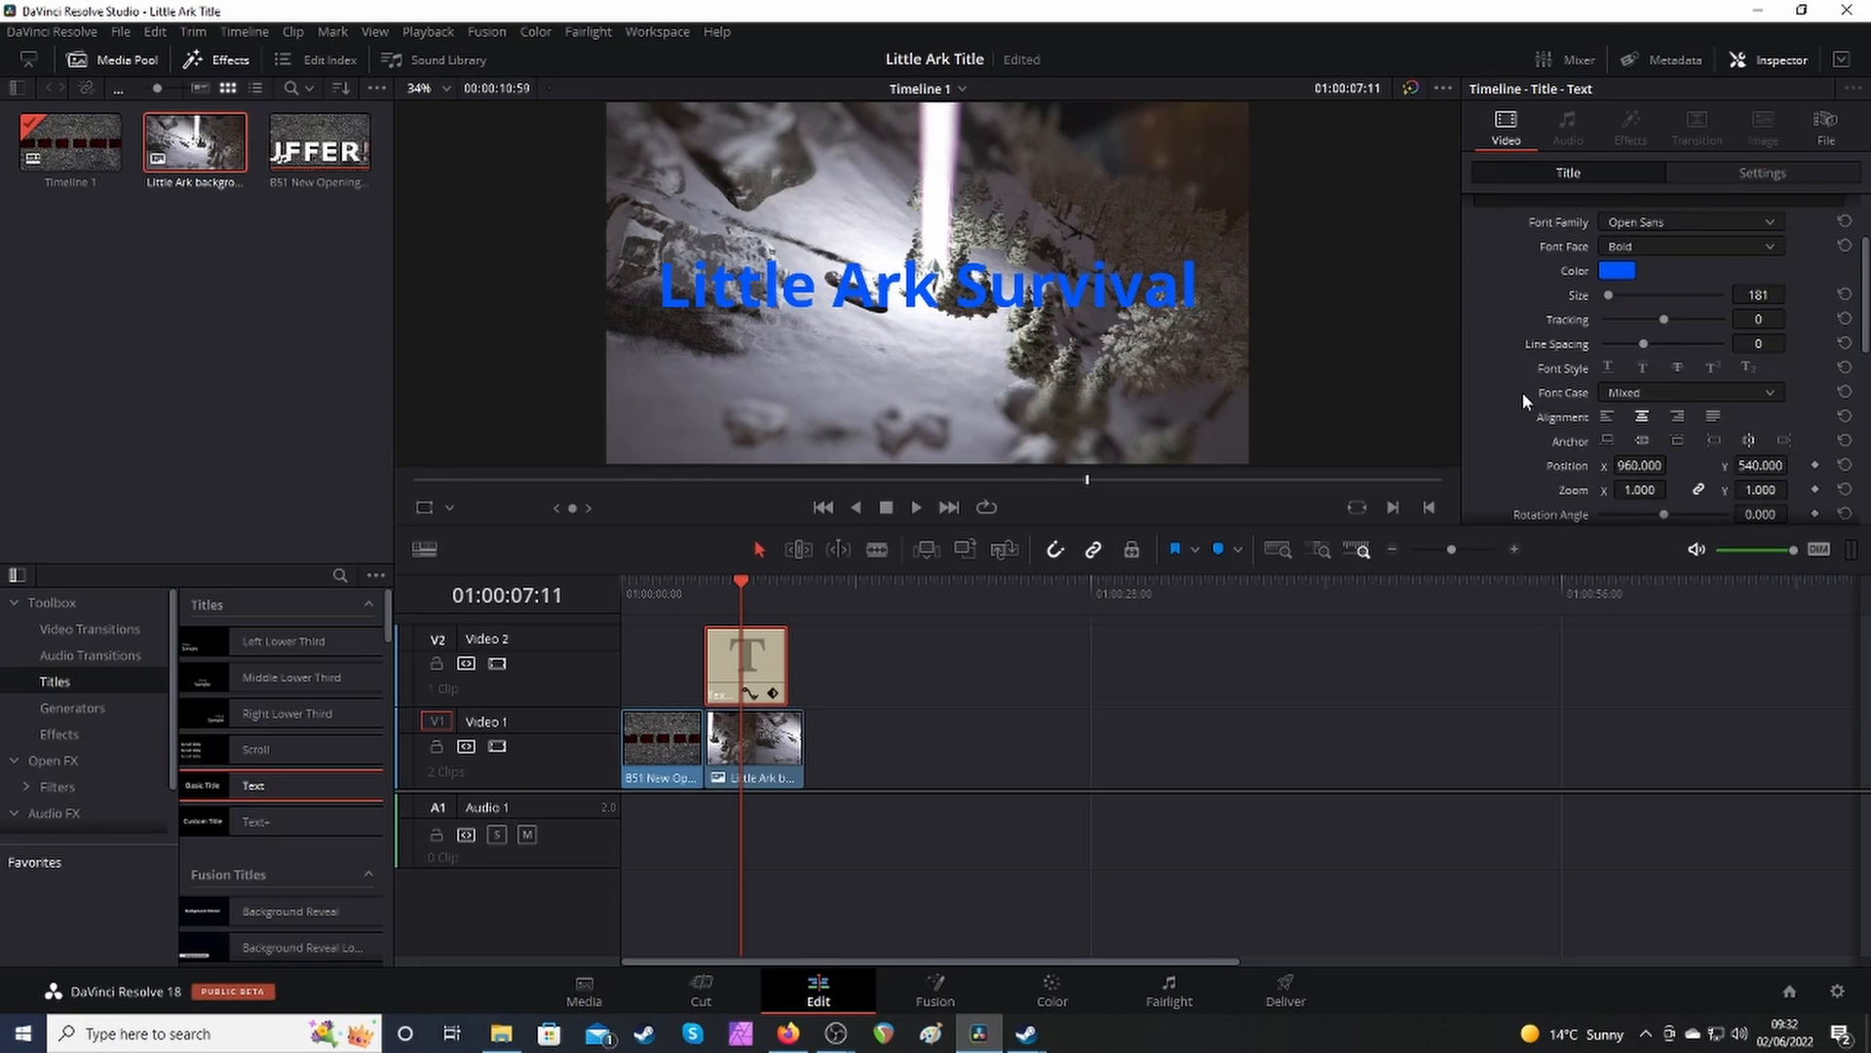
drag(1635, 292, 1666, 342)
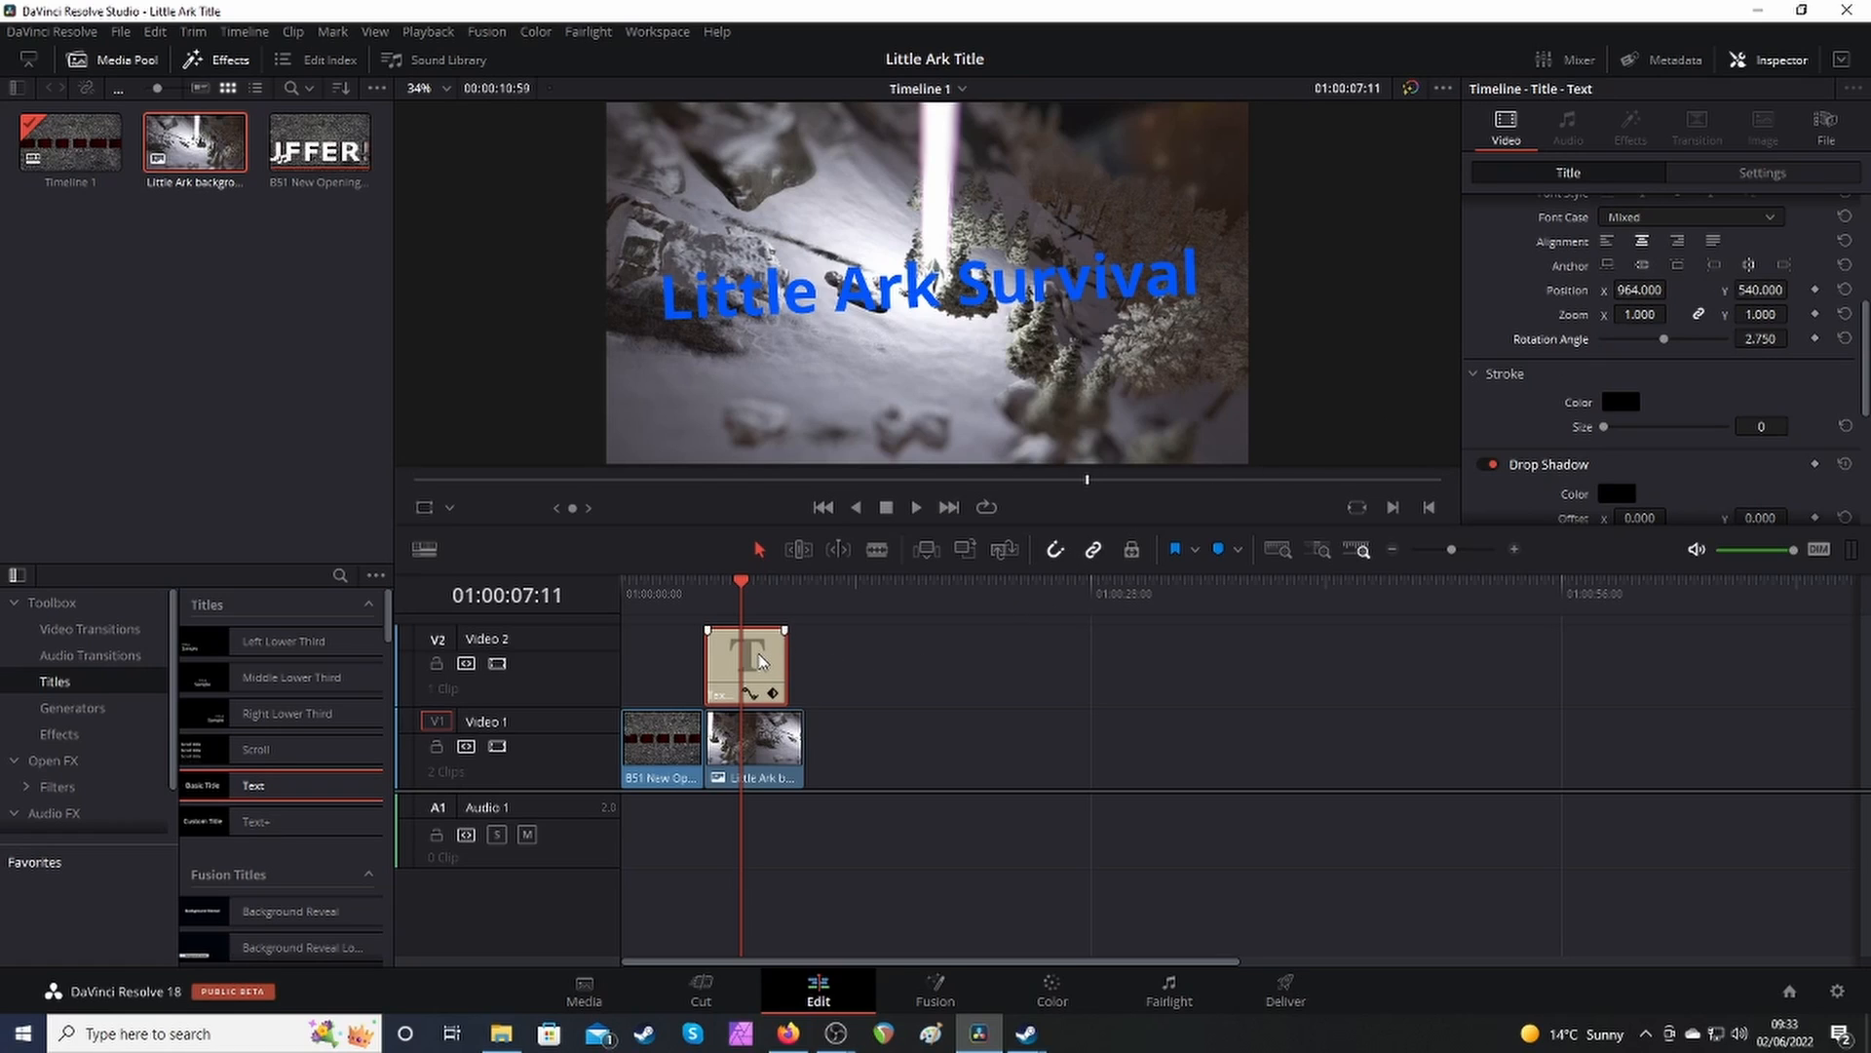
key(Delete)
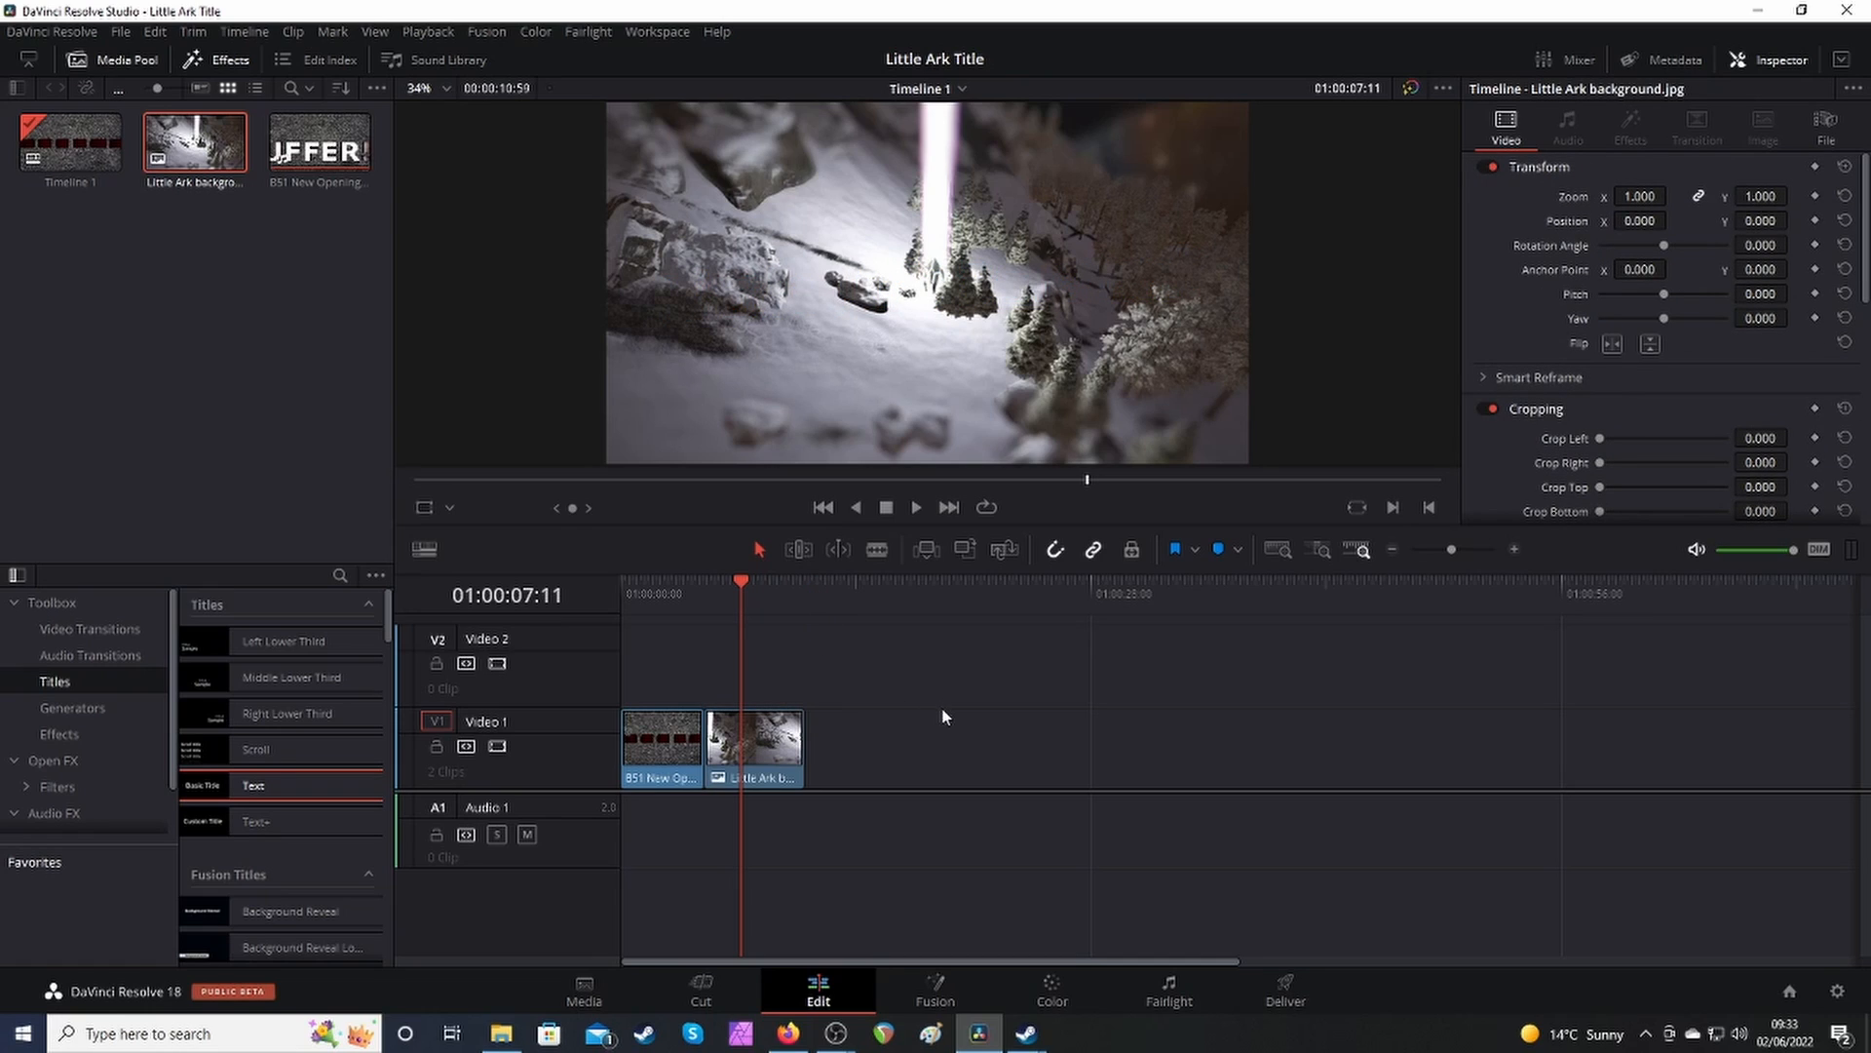
Open the background clip in Fusion and move MediaIn1 and MediaOut1 lower and farther apart in the node graph.
click(933, 1001)
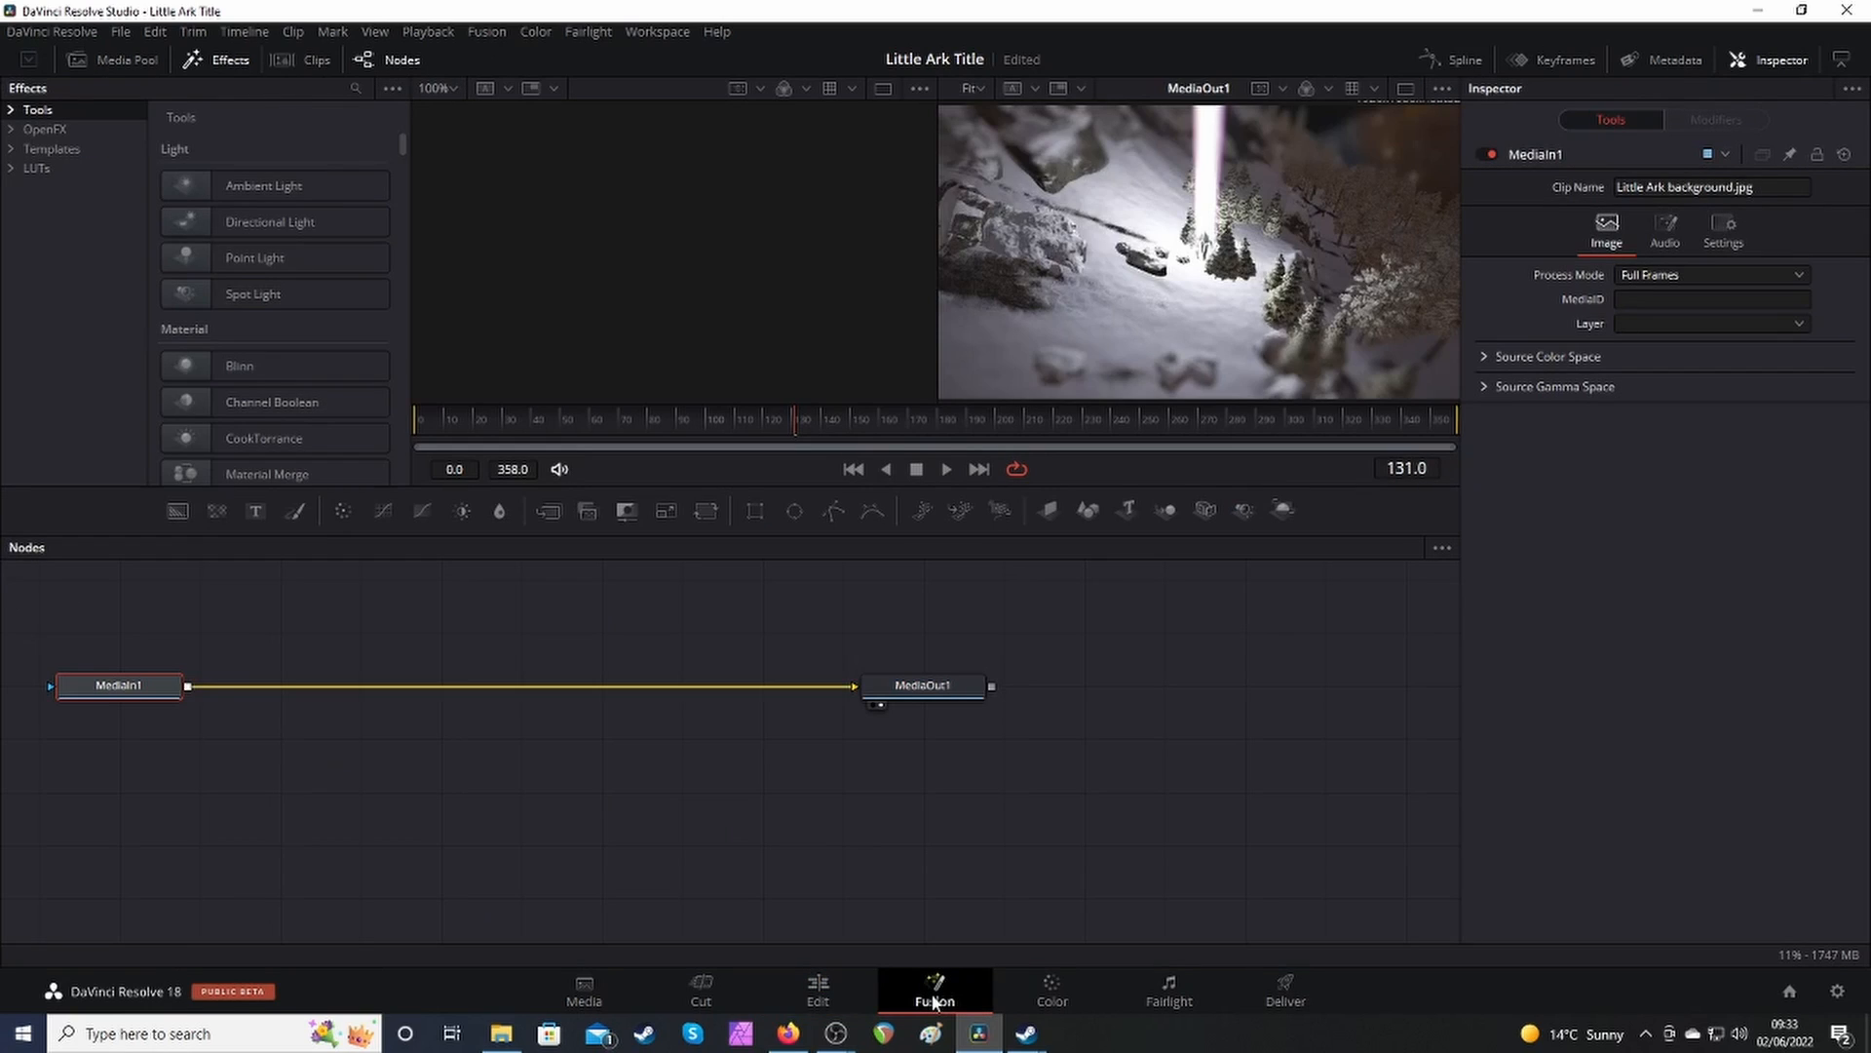
drag(873, 703, 1079, 803)
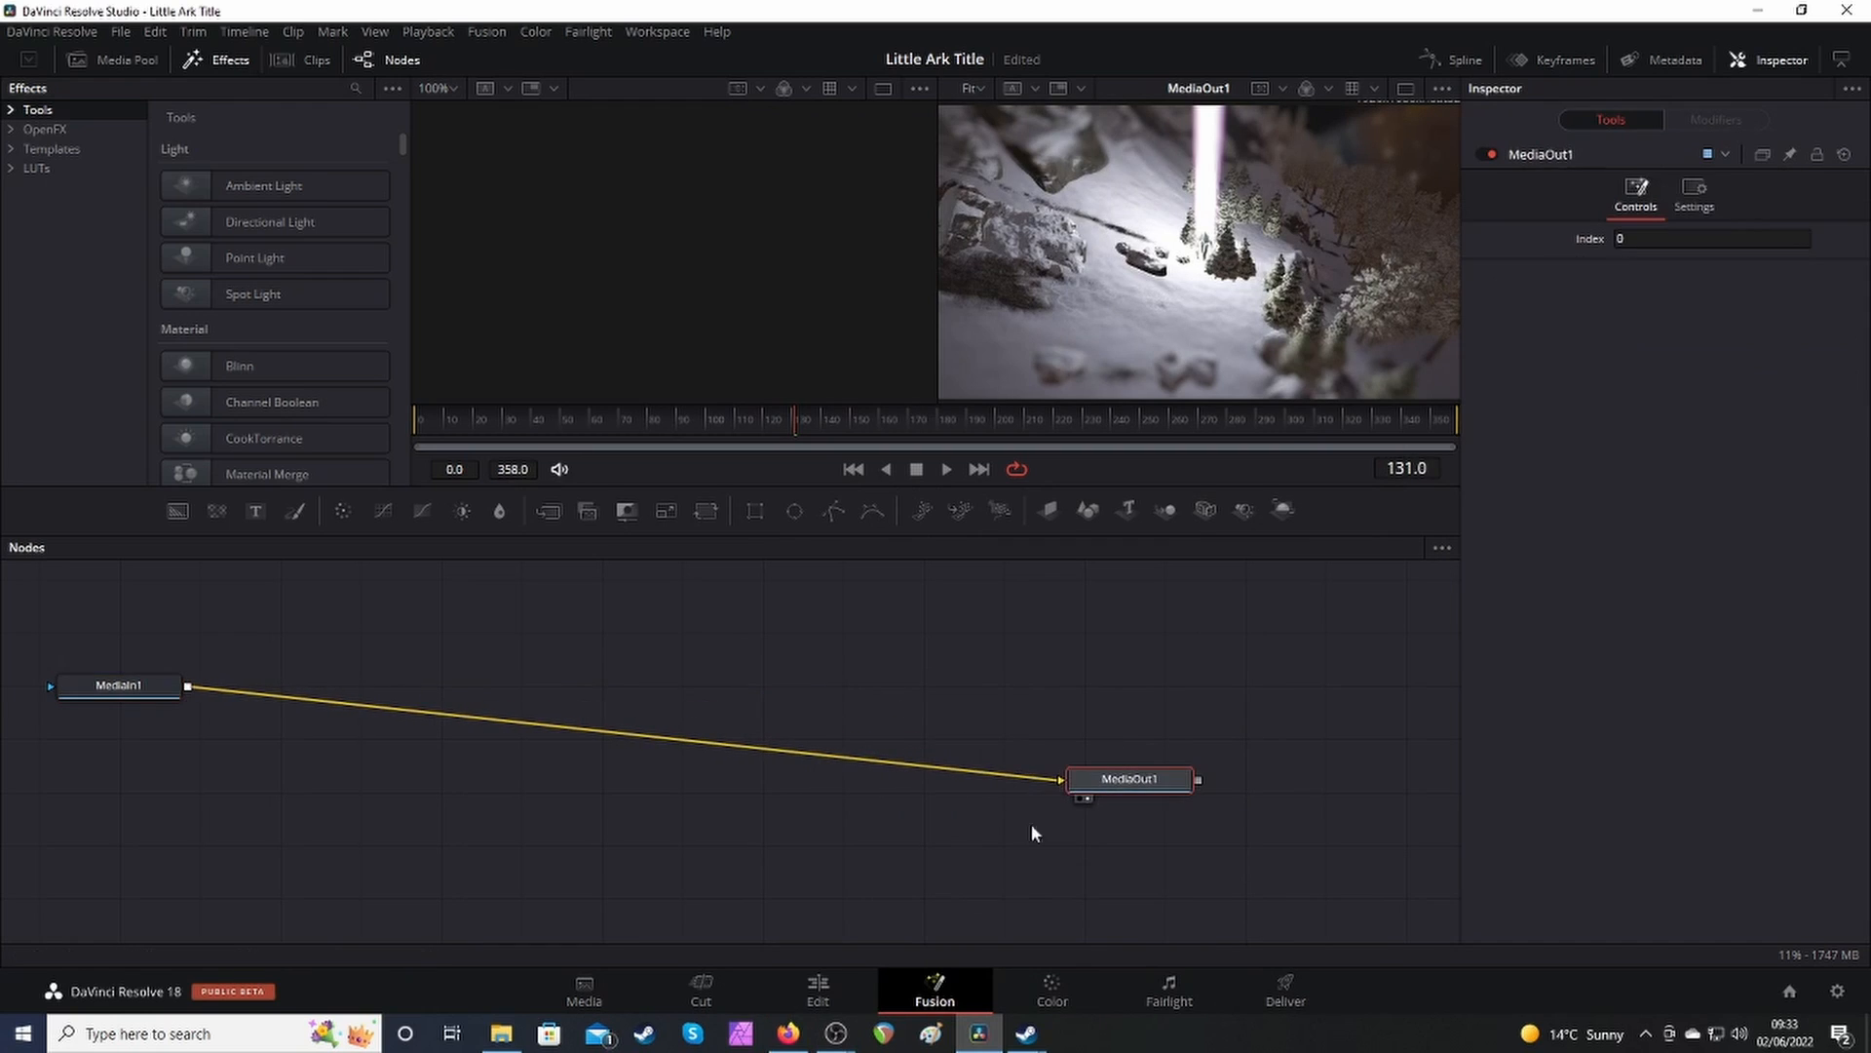
drag(158, 698, 453, 842)
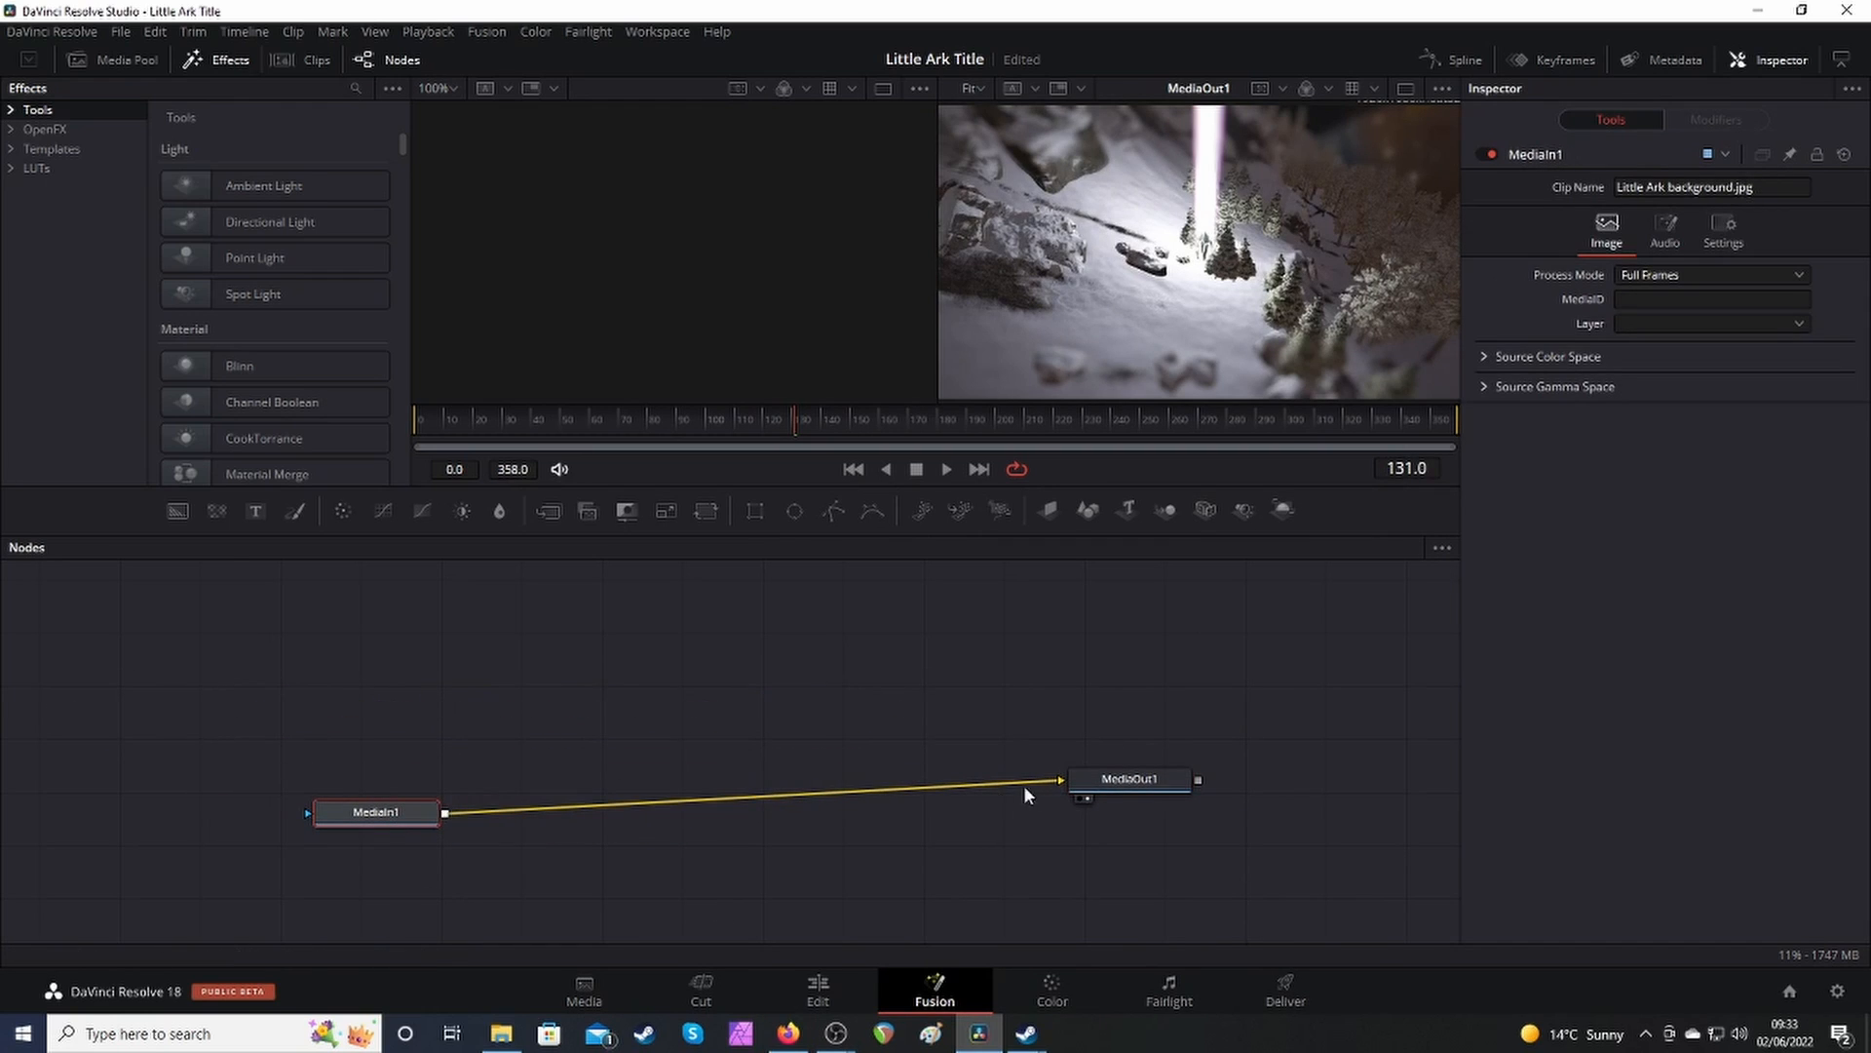
drag(1111, 784, 1120, 804)
click(388, 814)
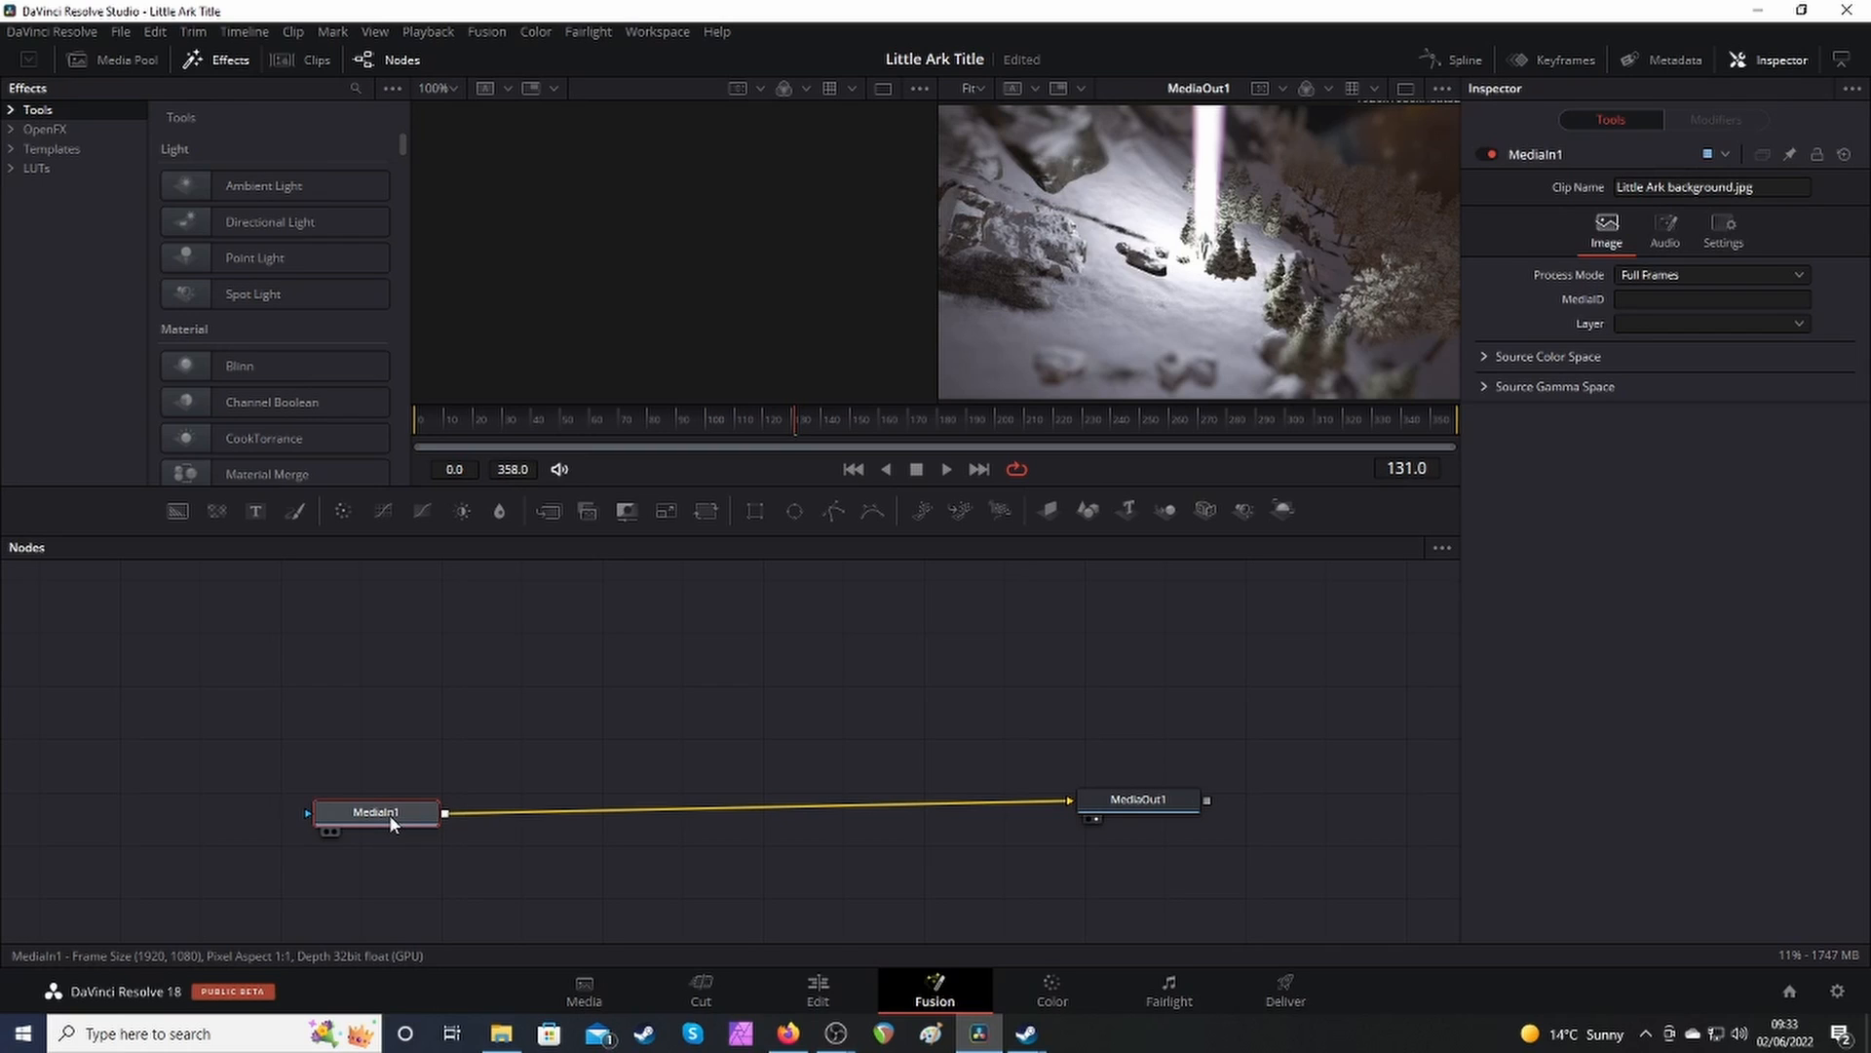
drag(1142, 803, 1156, 806)
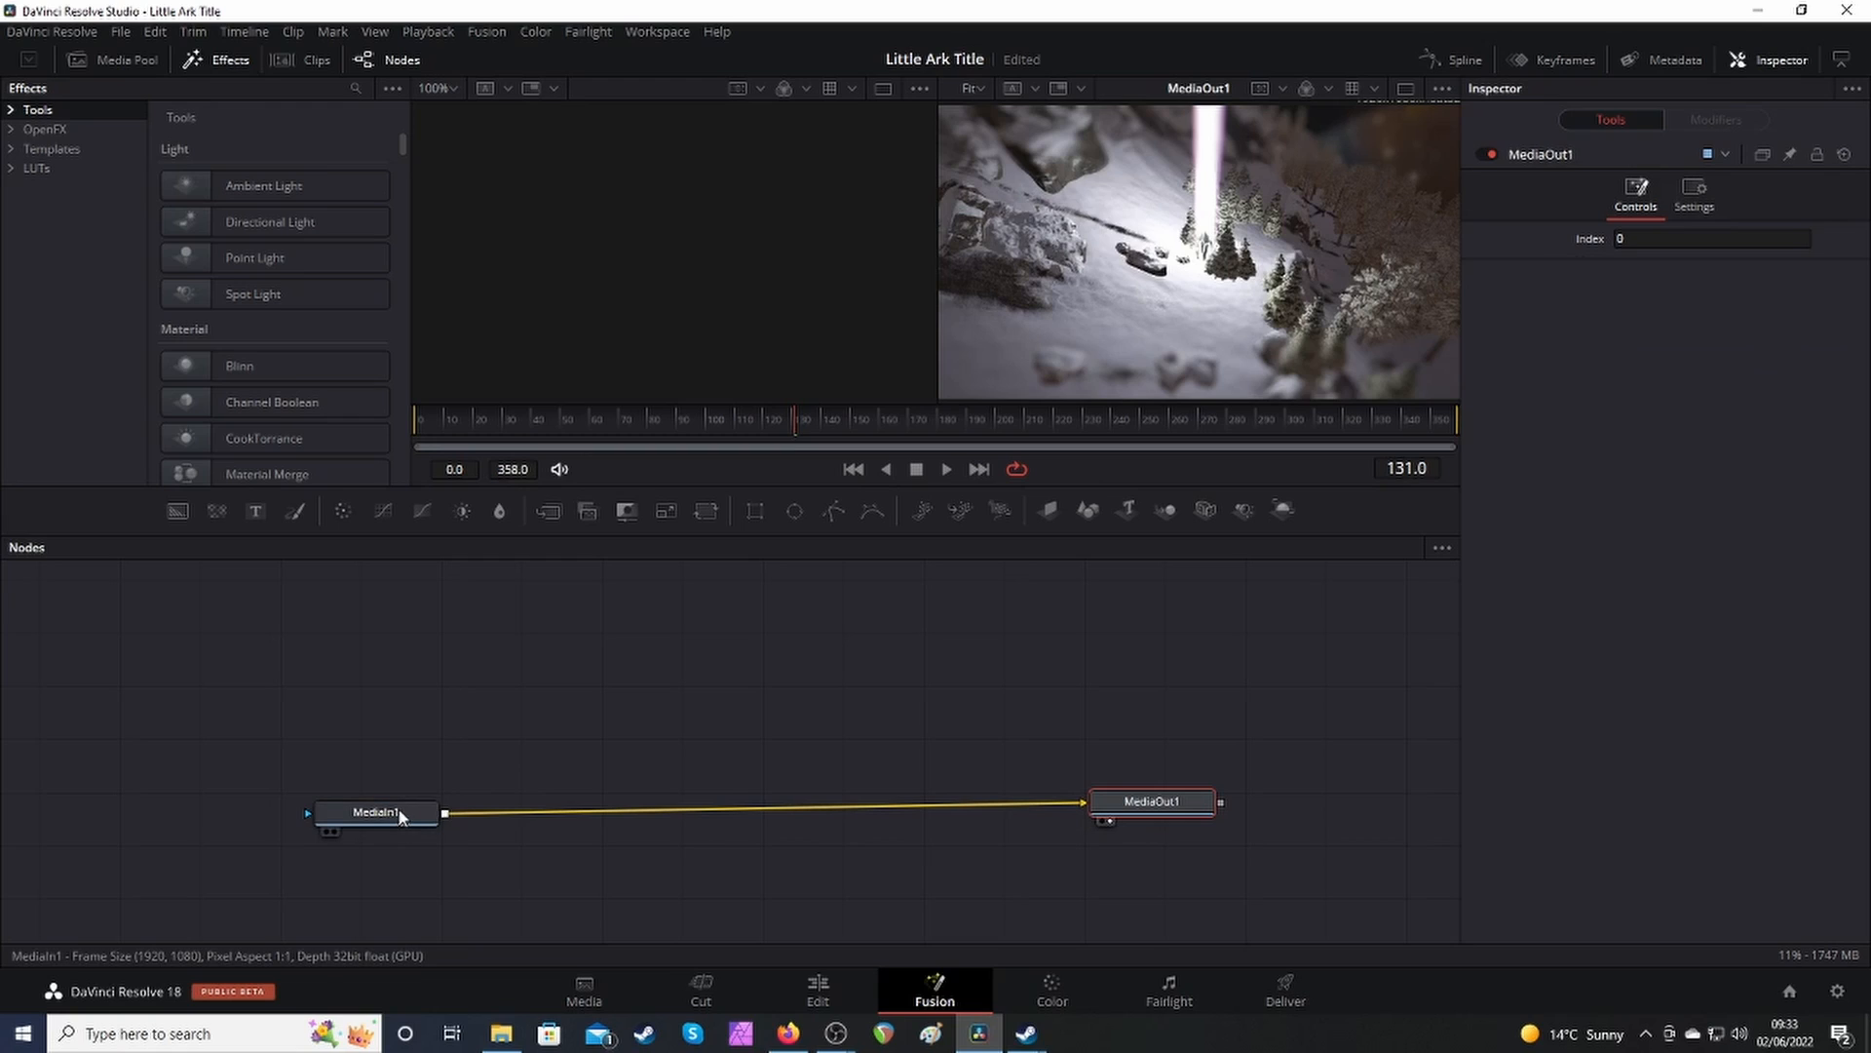
drag(400, 813, 403, 814)
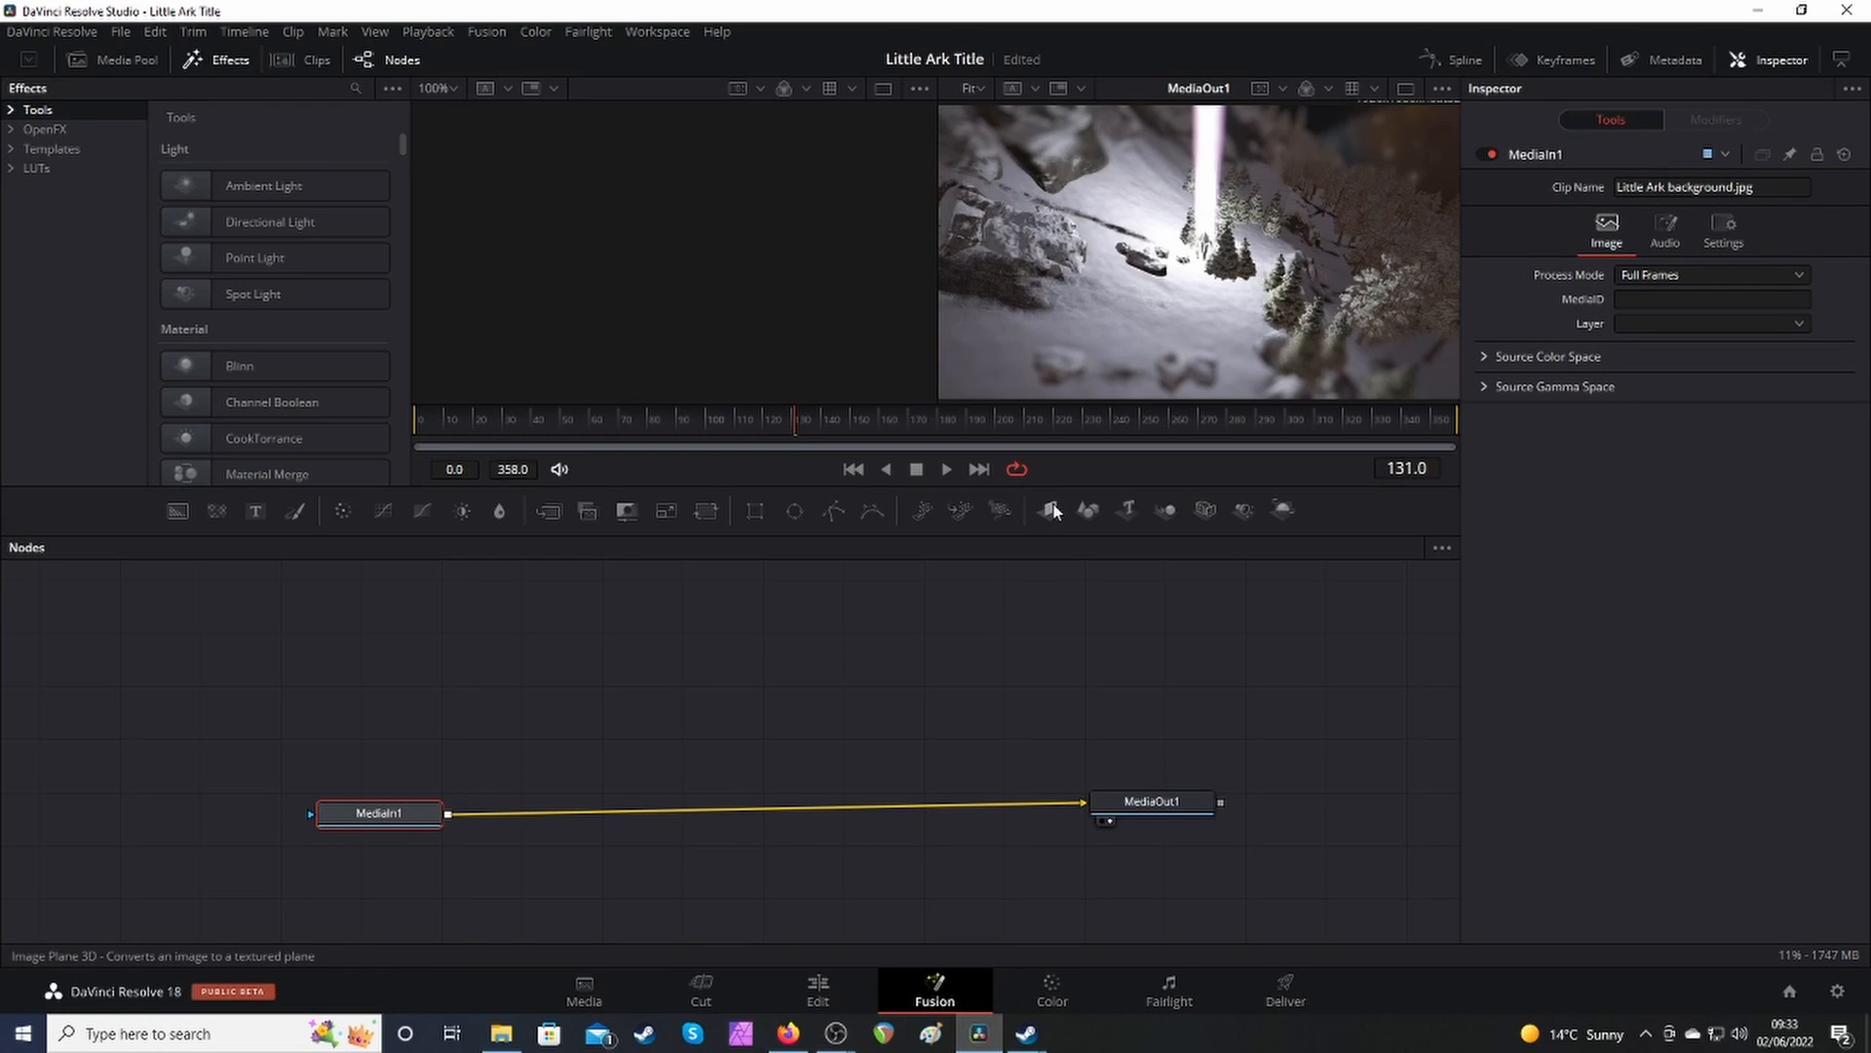
Add unconnected Text 3D, Merge 3D and Renderer 3D nodes in a row above the media nodes.
drag(1127, 507, 588, 632)
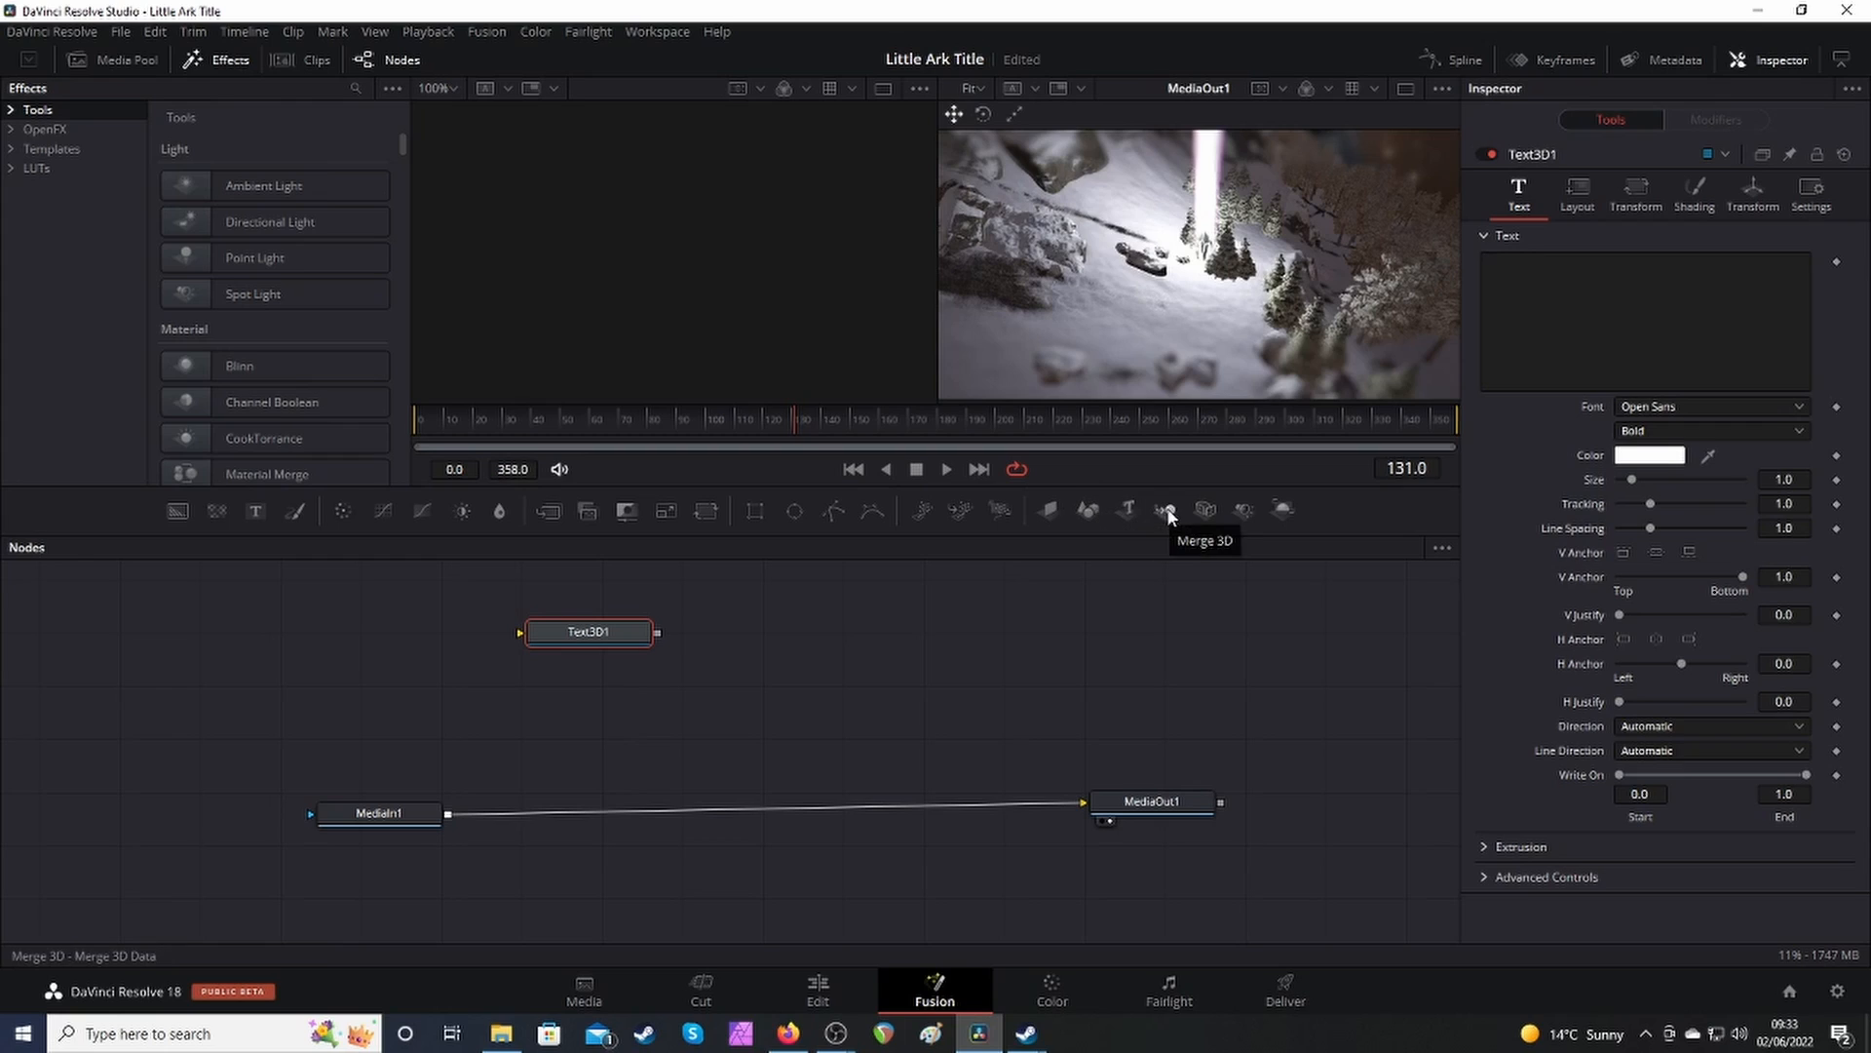
drag(1170, 514, 845, 650)
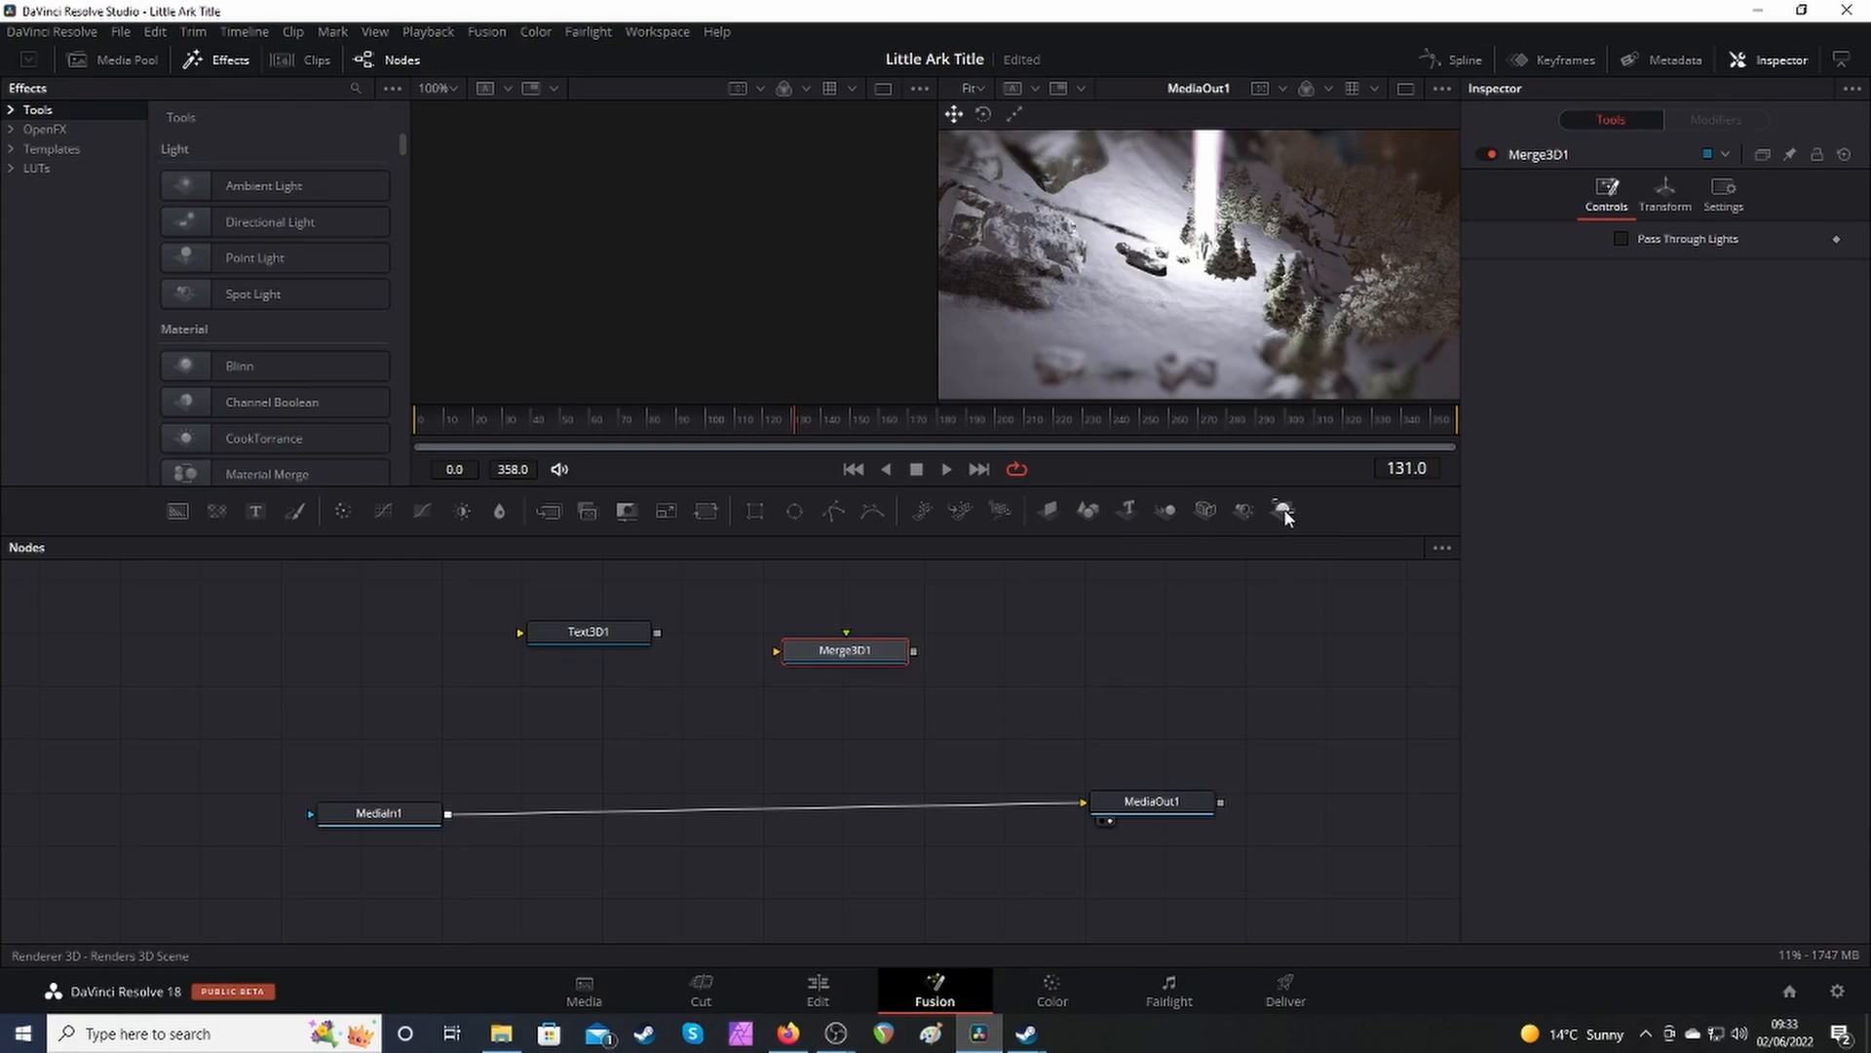
drag(1283, 522, 1085, 661)
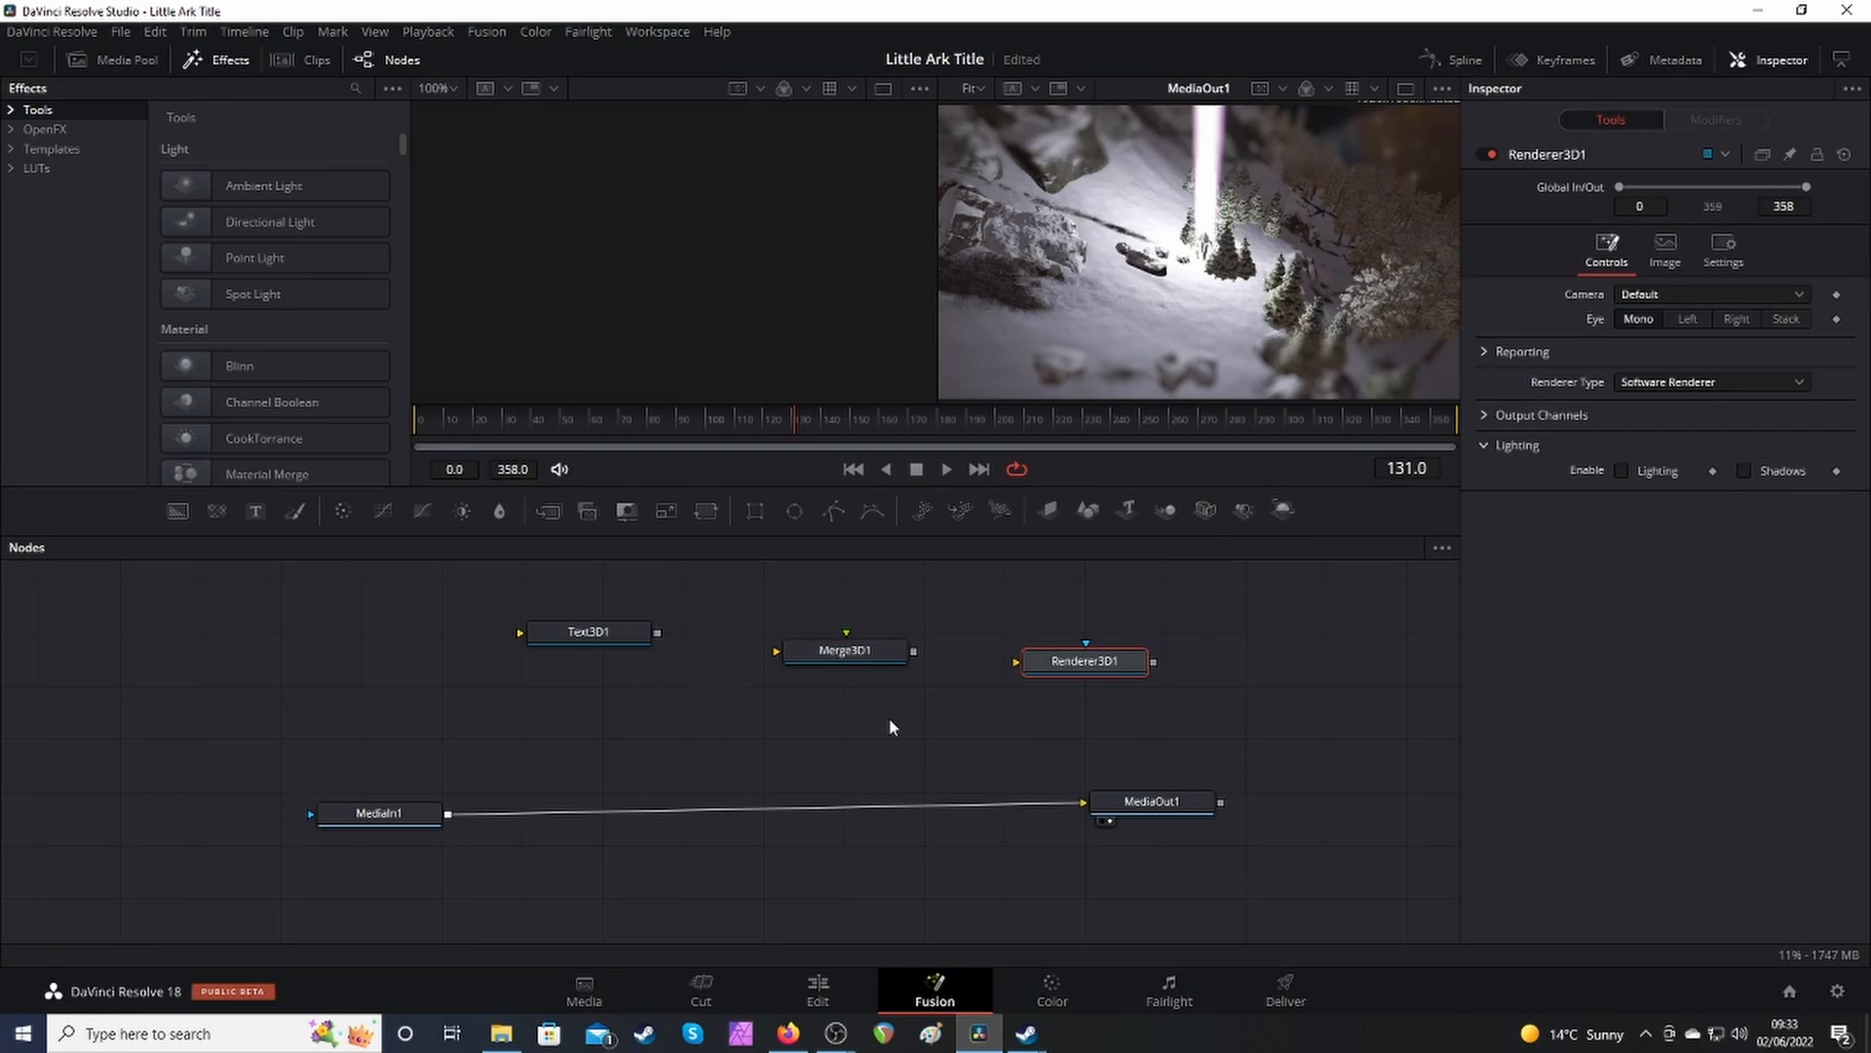
Connect the Text 3D node through Merge 3D to Renderer 3D, and enable lighting and shadows on the renderer.
drag(914, 652, 1043, 661)
drag(656, 632, 833, 657)
drag(617, 630, 597, 644)
click(1088, 664)
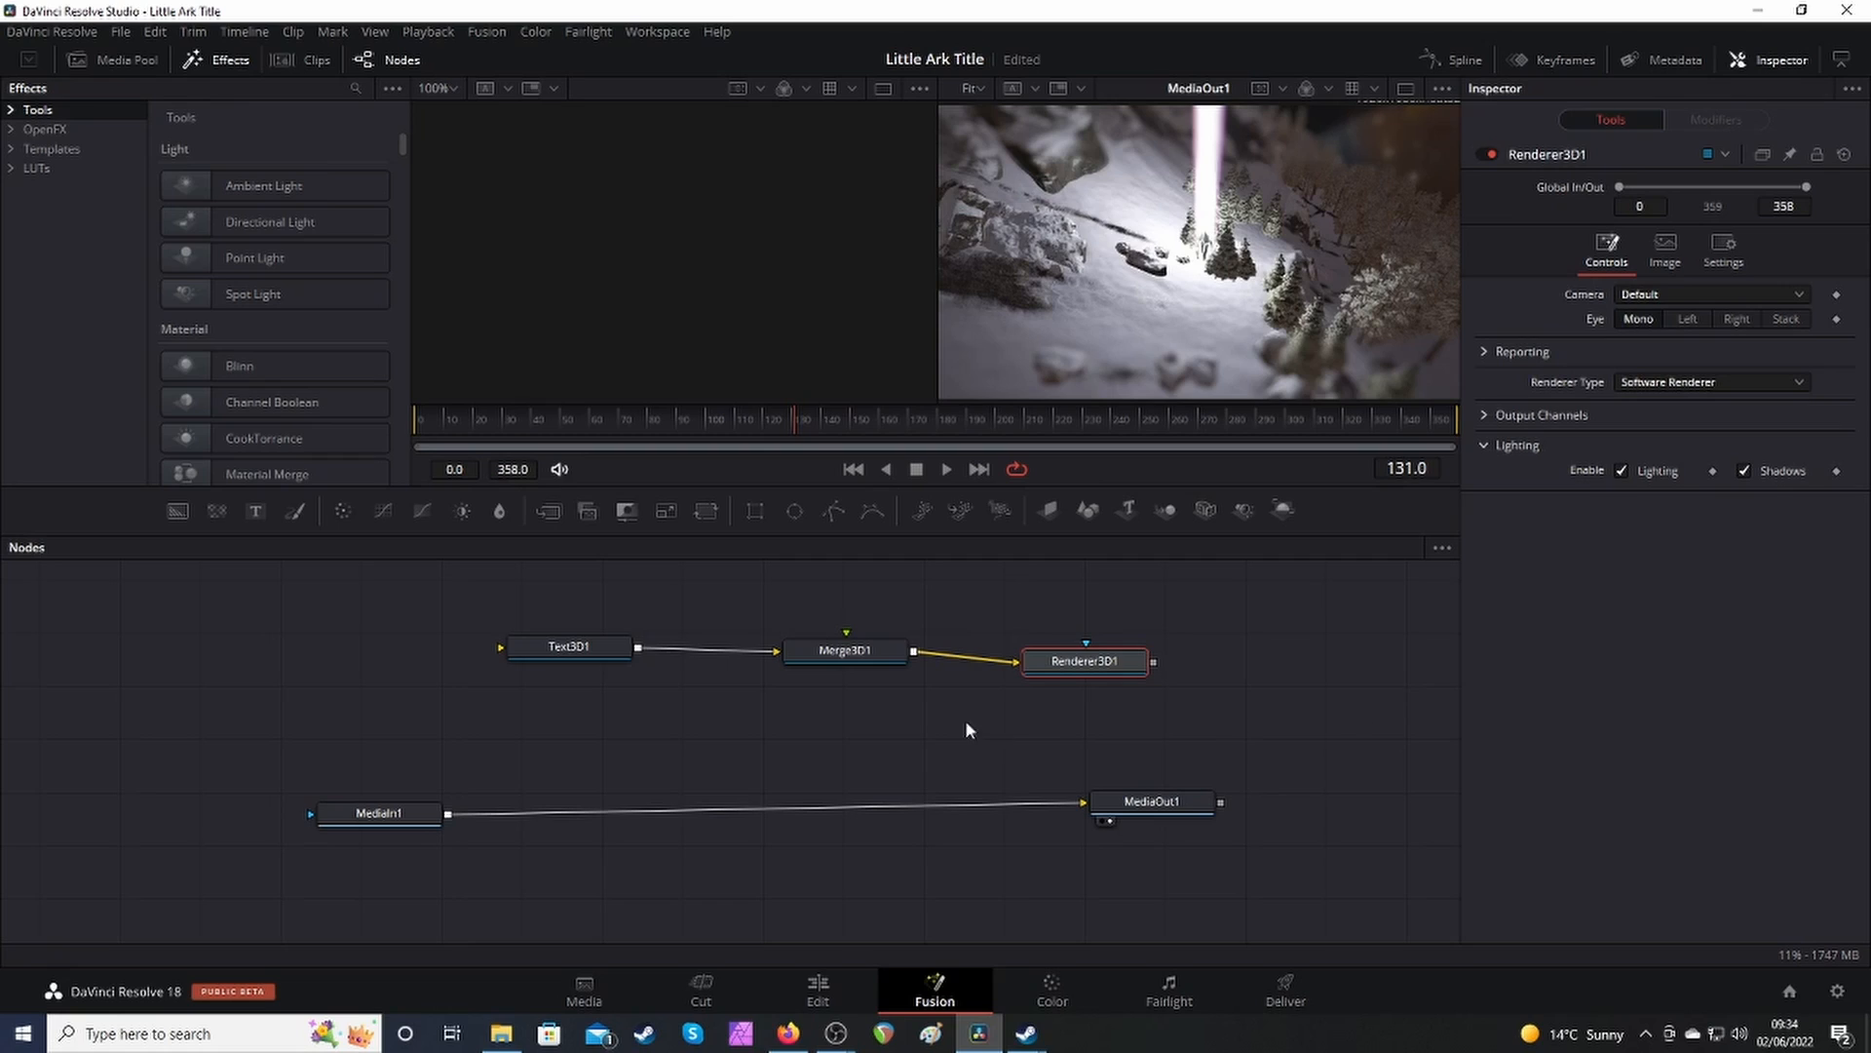
Enter "Little Ark Survival" as the text of the Text 3D node.
click(579, 651)
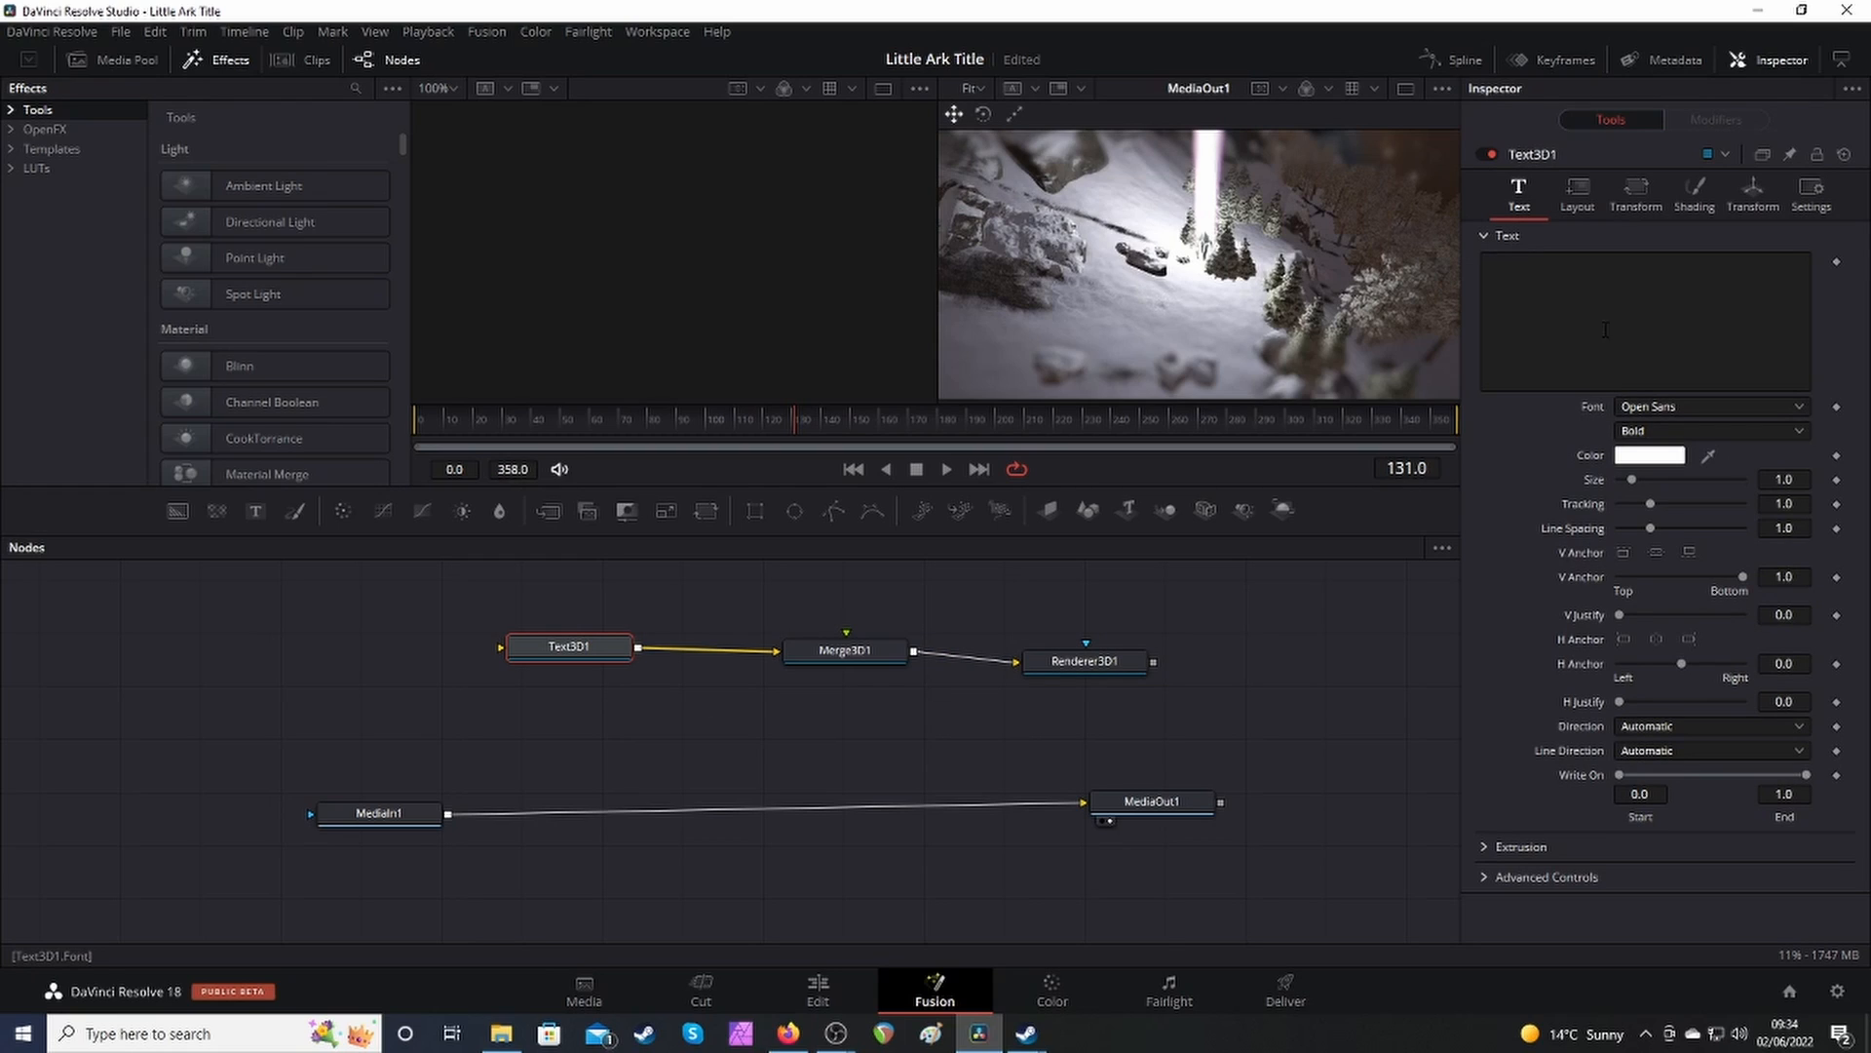
click(1572, 286)
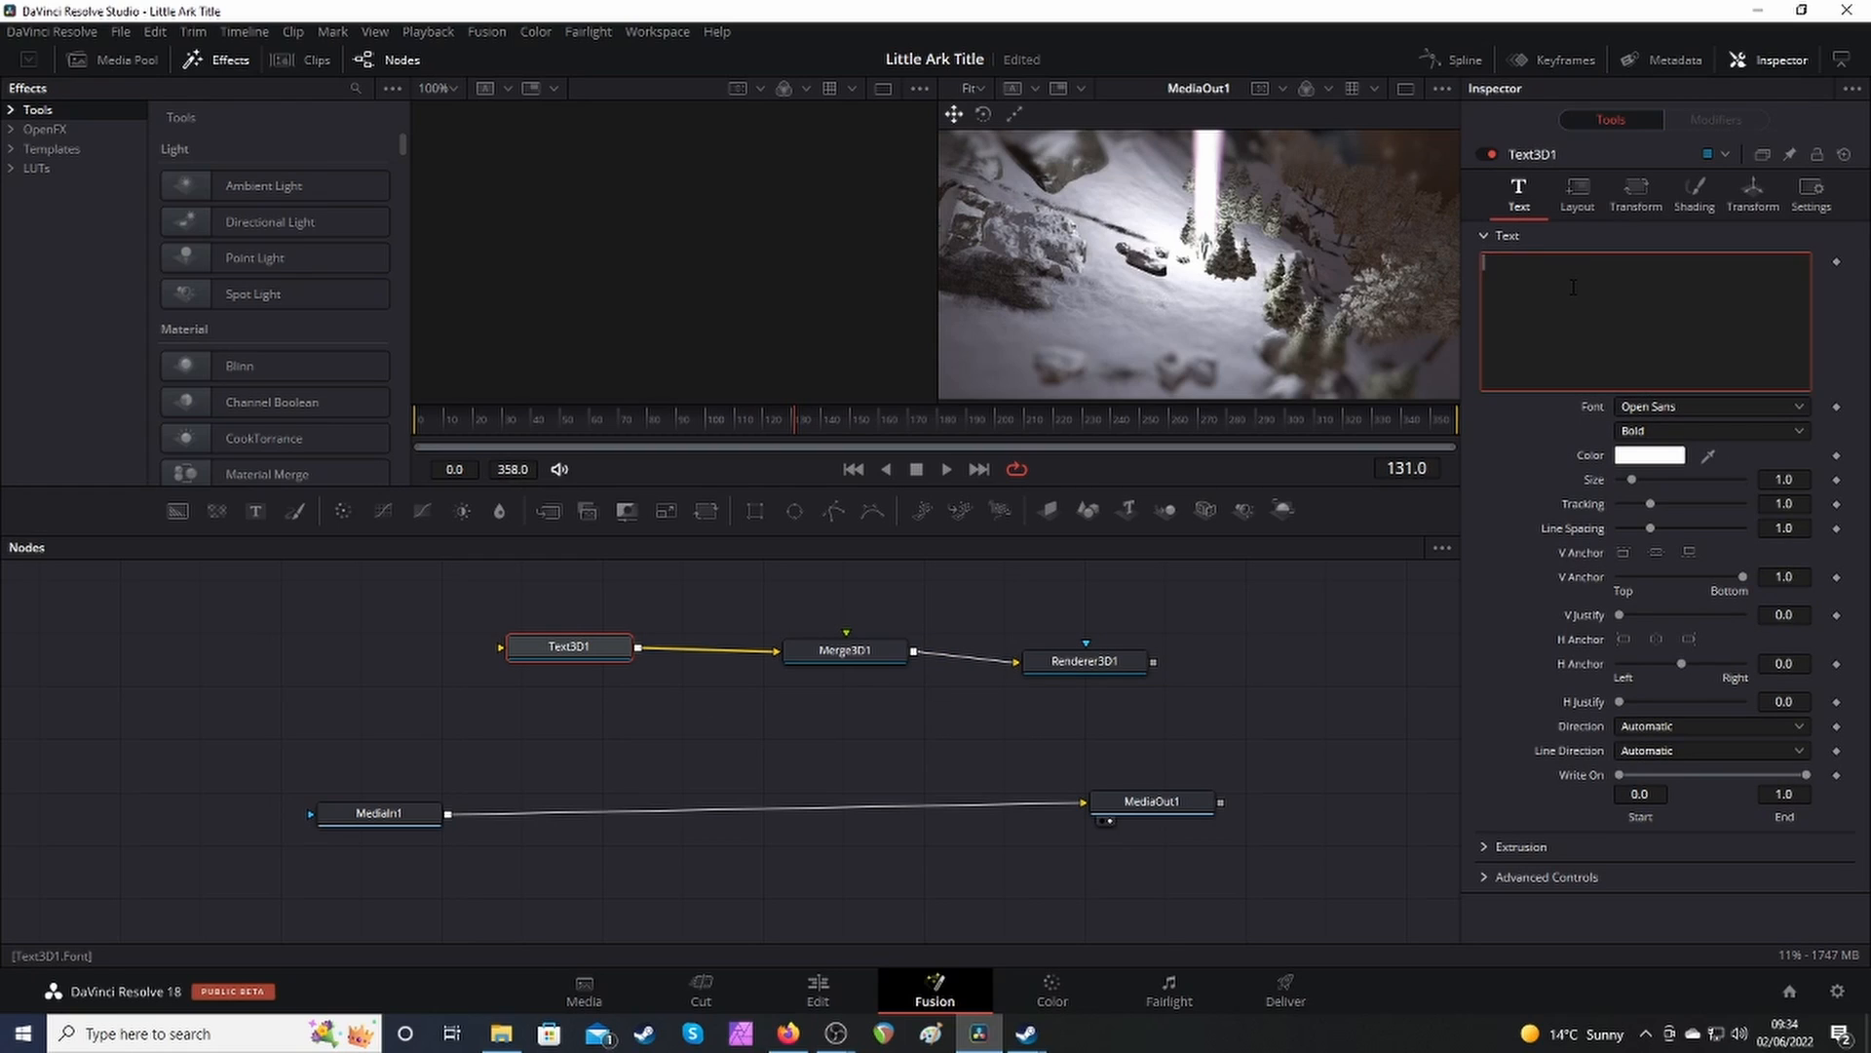
text(A)
key(BackSpace)
text(Little Ark Survival)
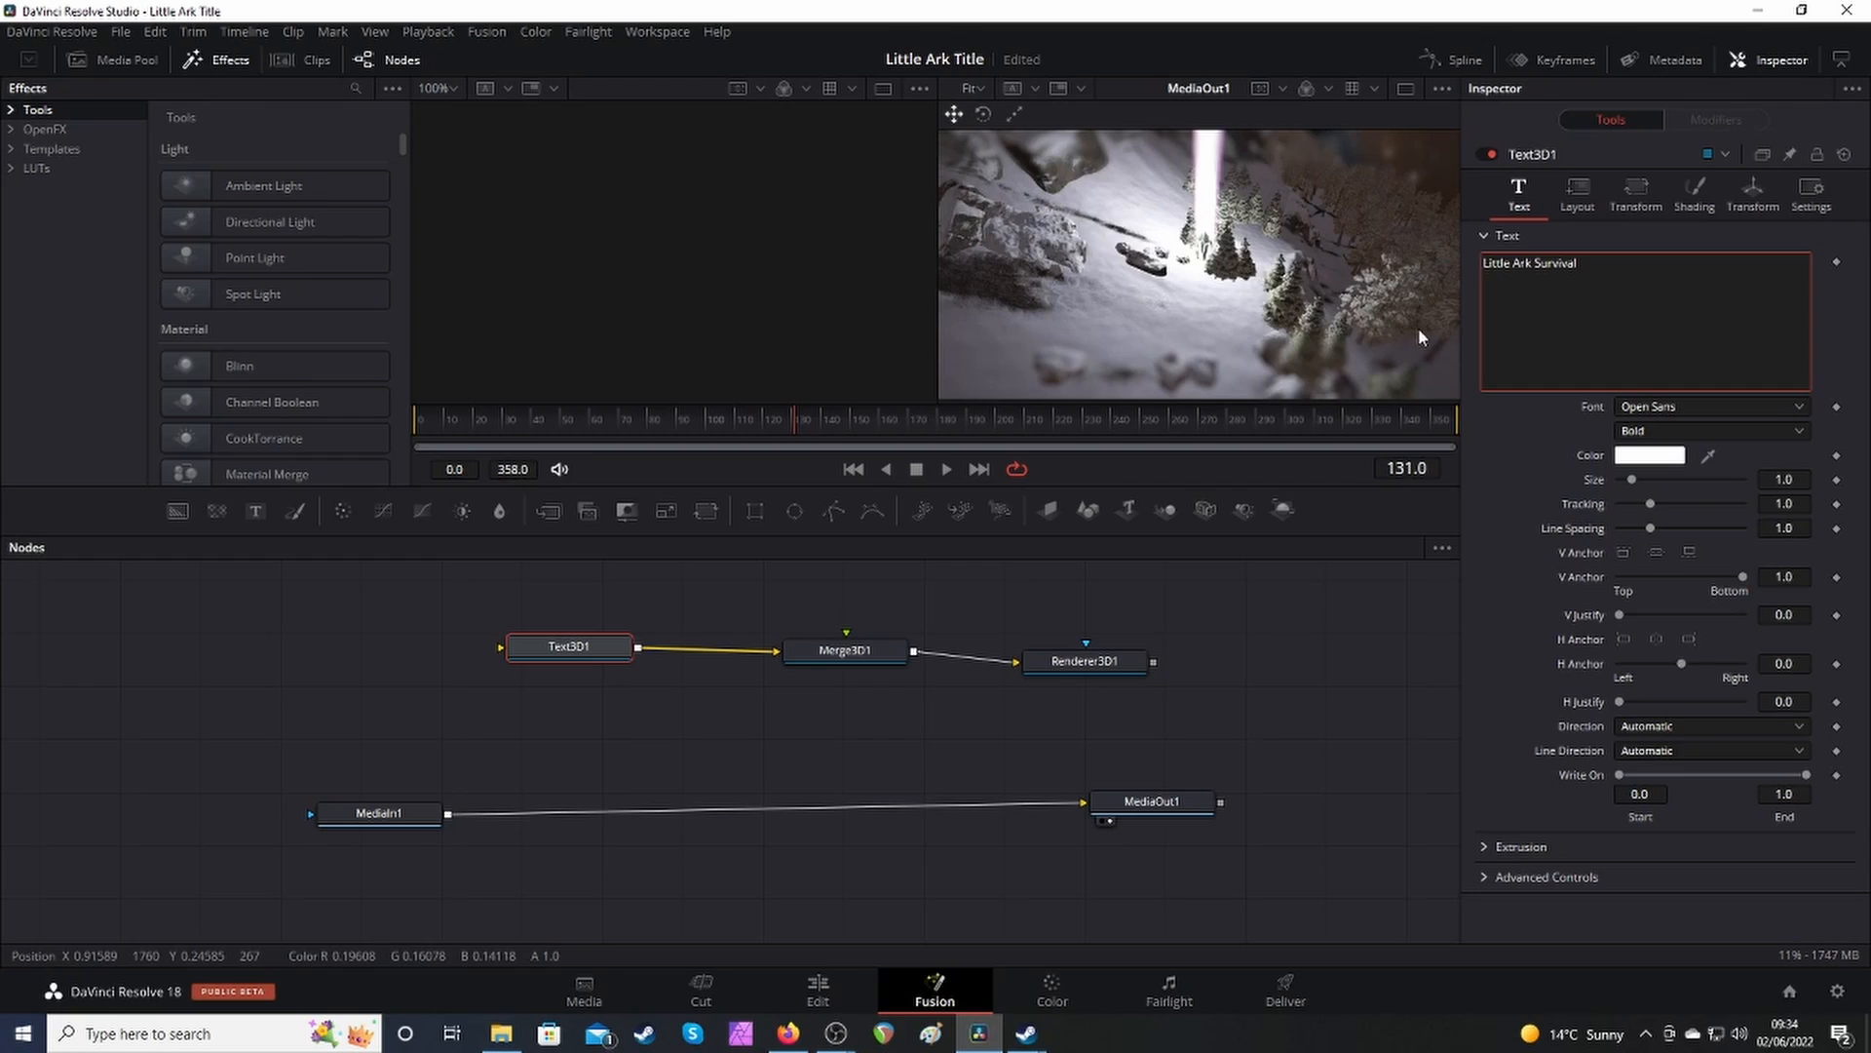
Display the Text 3D node in the empty viewer at 50% zoom so the whole title fits.
click(571, 650)
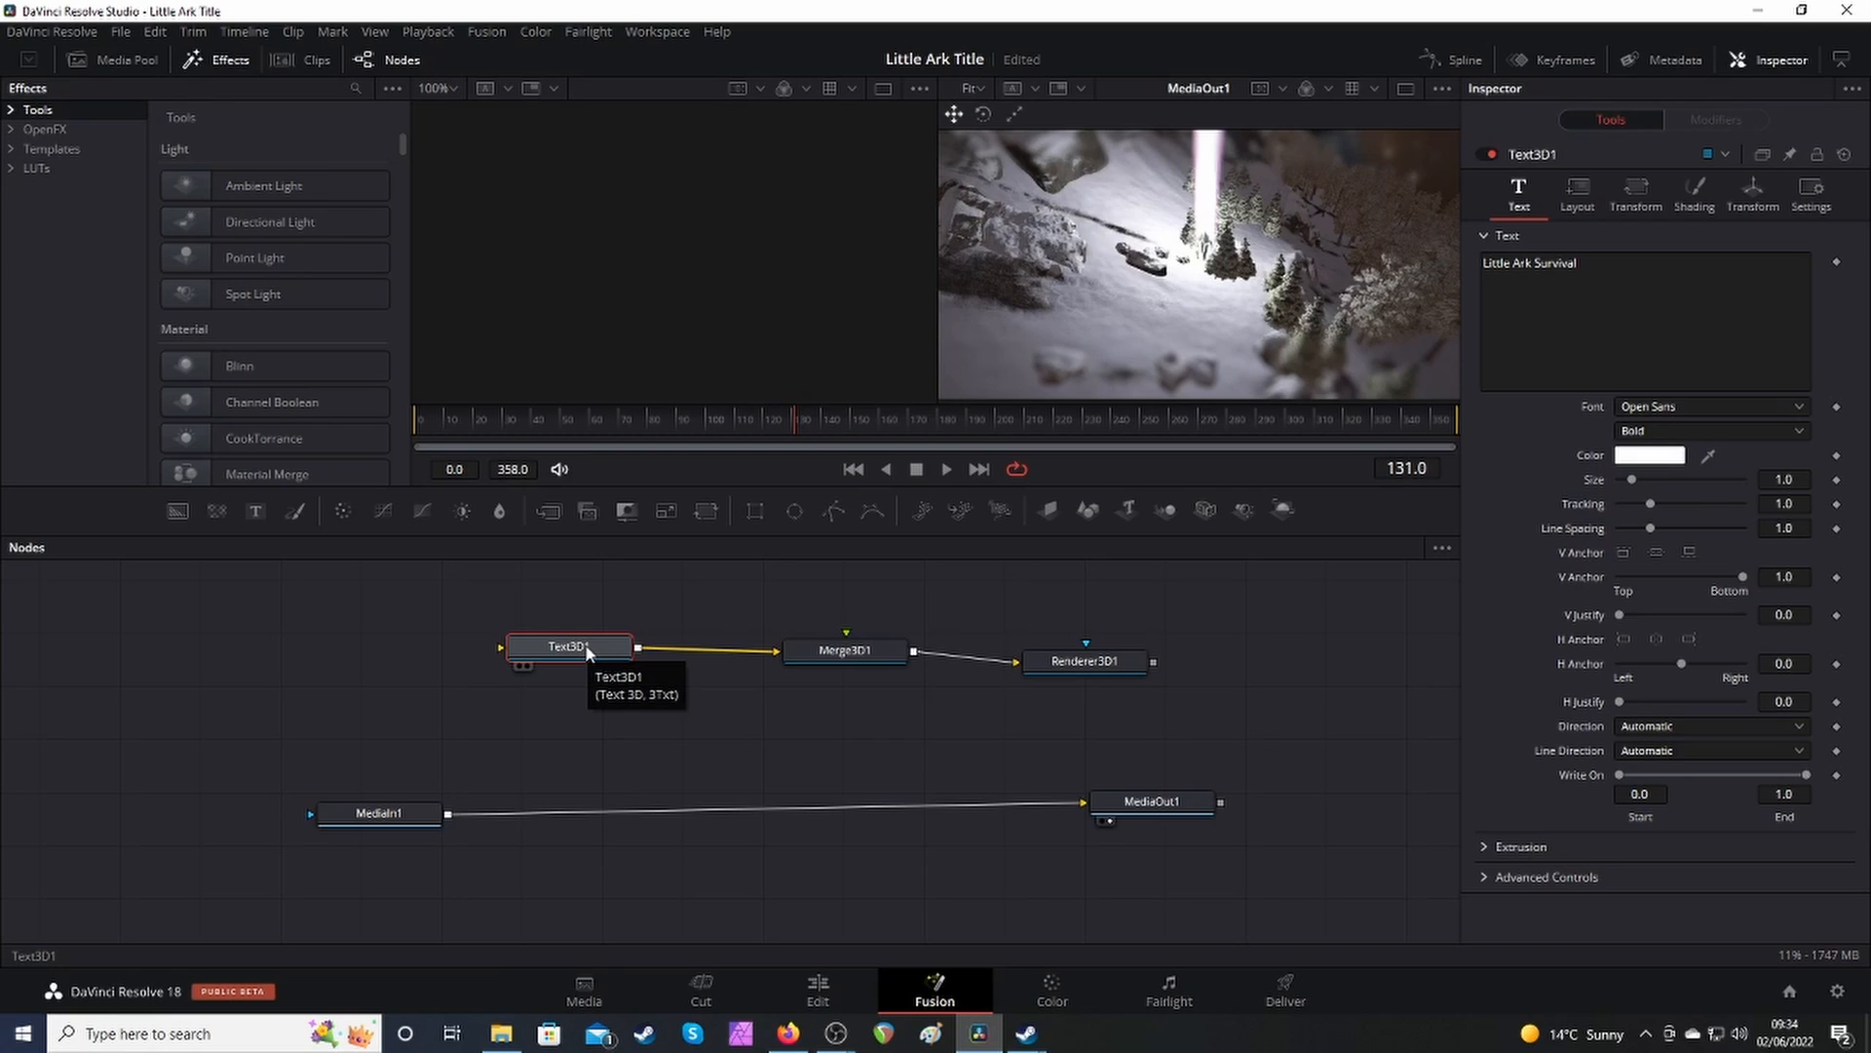
key(1)
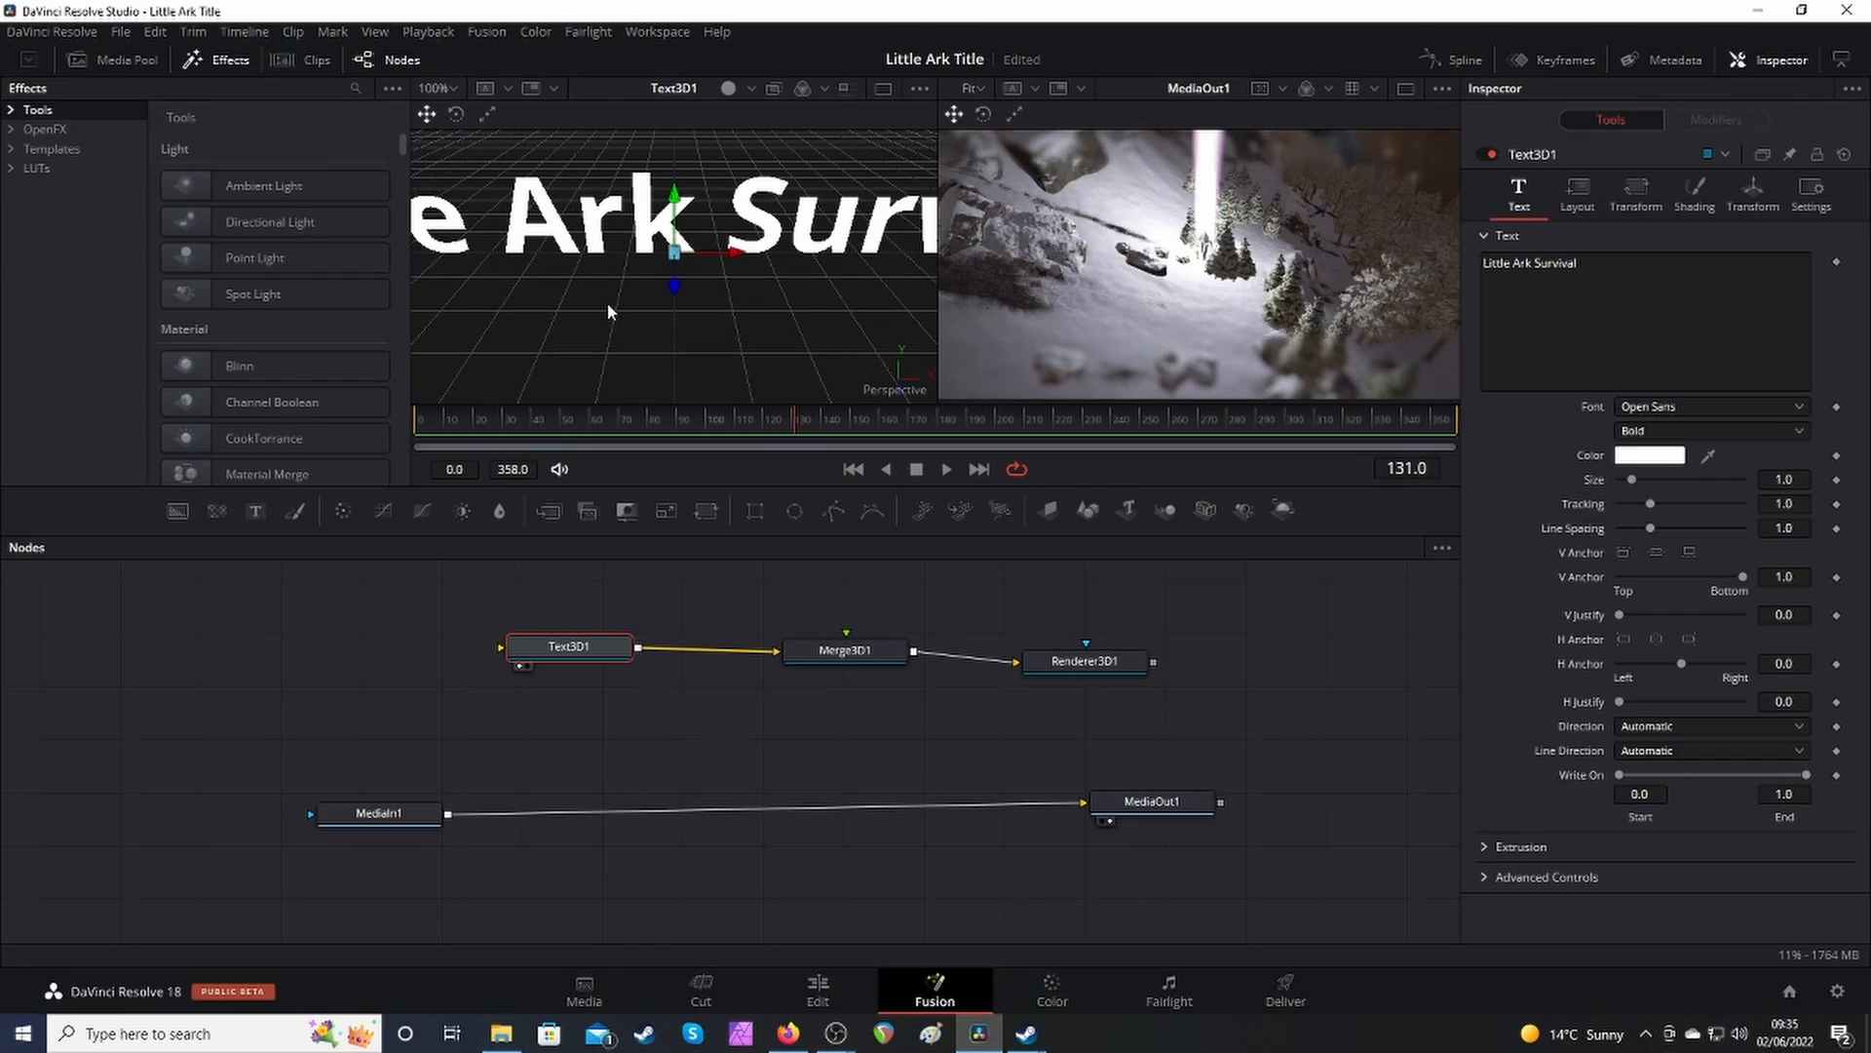
scroll(608, 311, down, 2)
scroll(608, 311, down, 1)
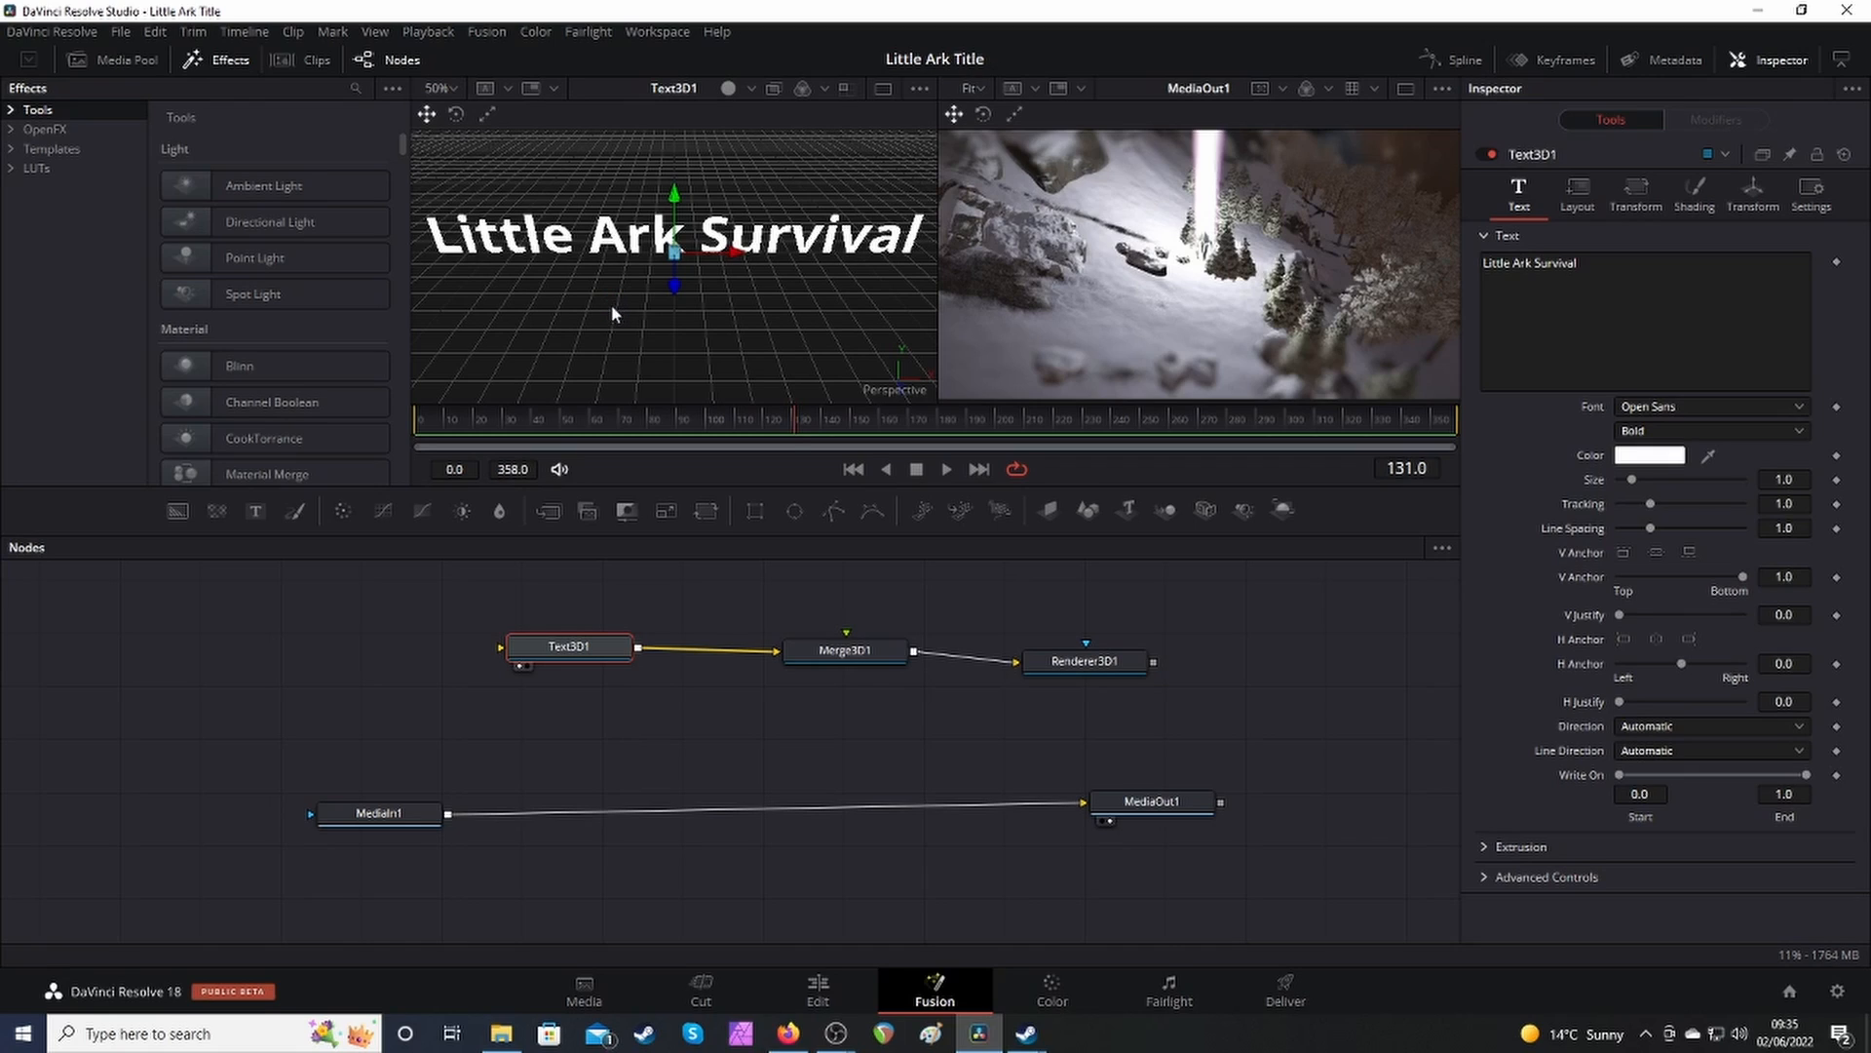
drag(609, 304, 645, 348)
Give the 3D text an extrusion depth of about 0.0472.
click(1485, 853)
scroll(1518, 659, down, 3)
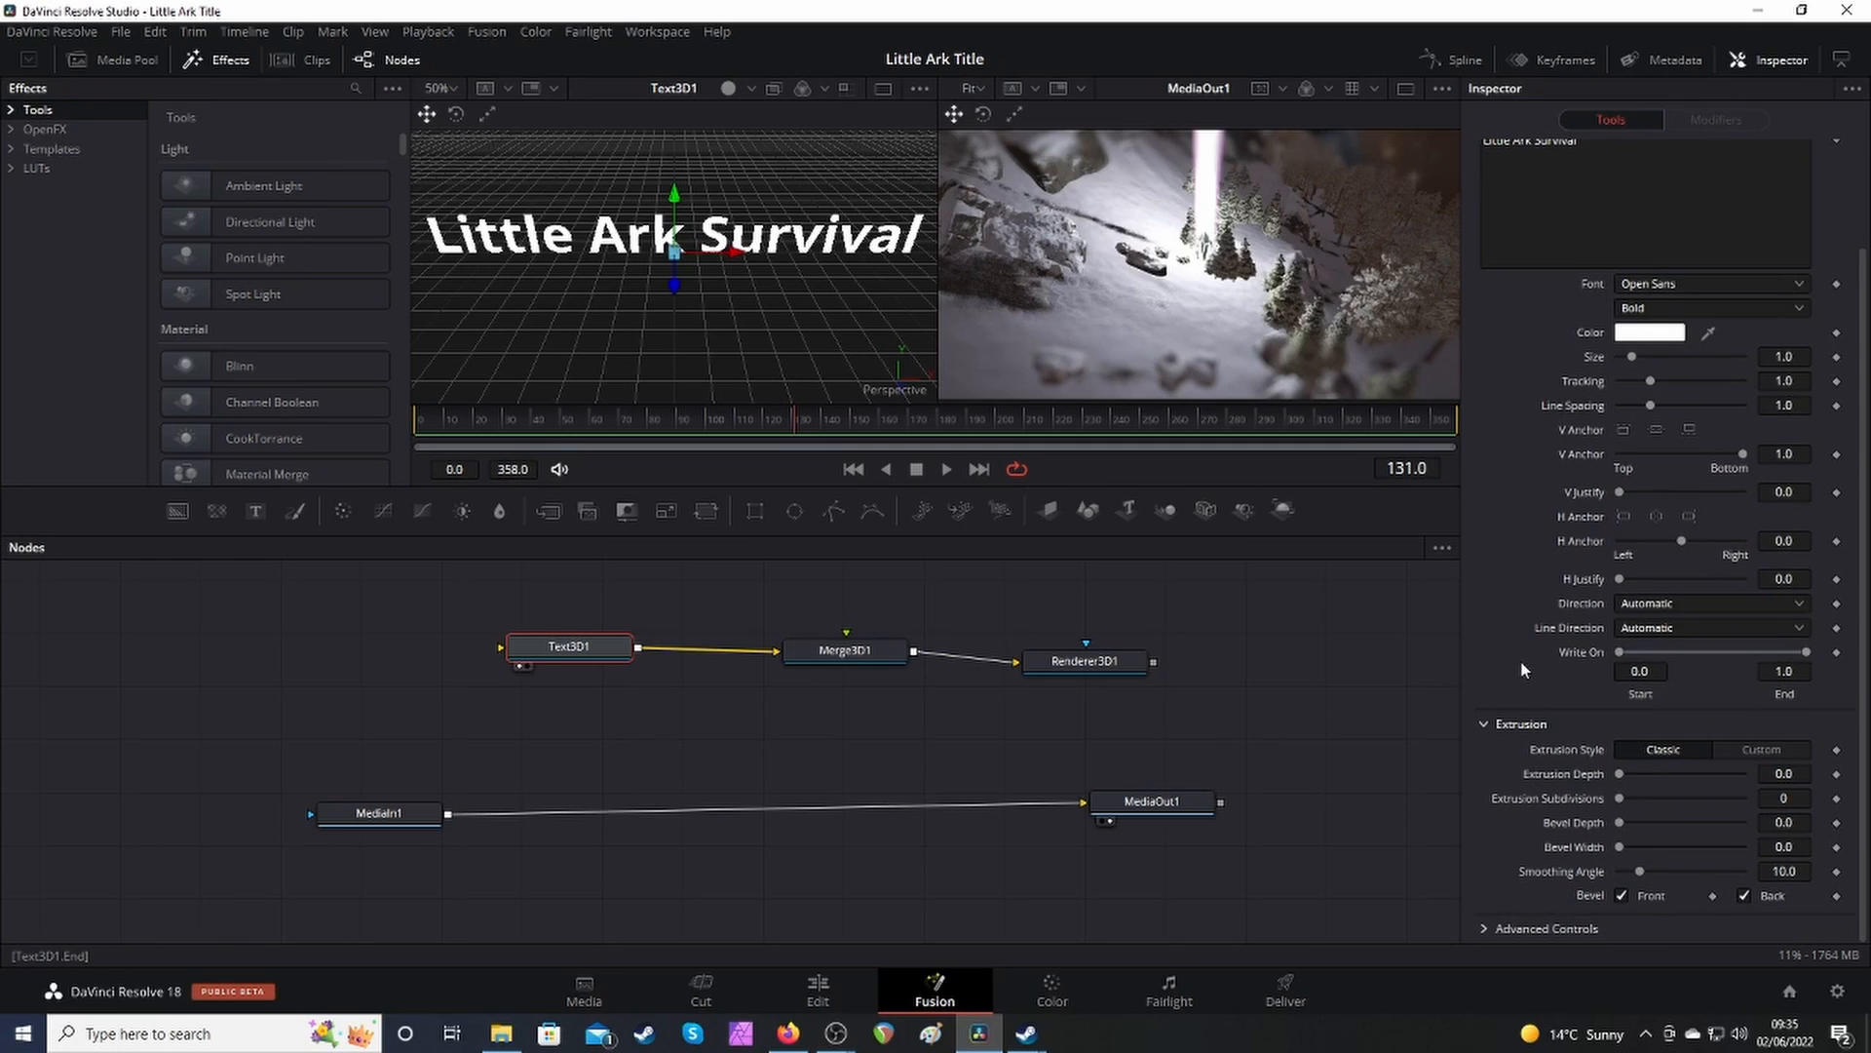
drag(1620, 774, 1649, 780)
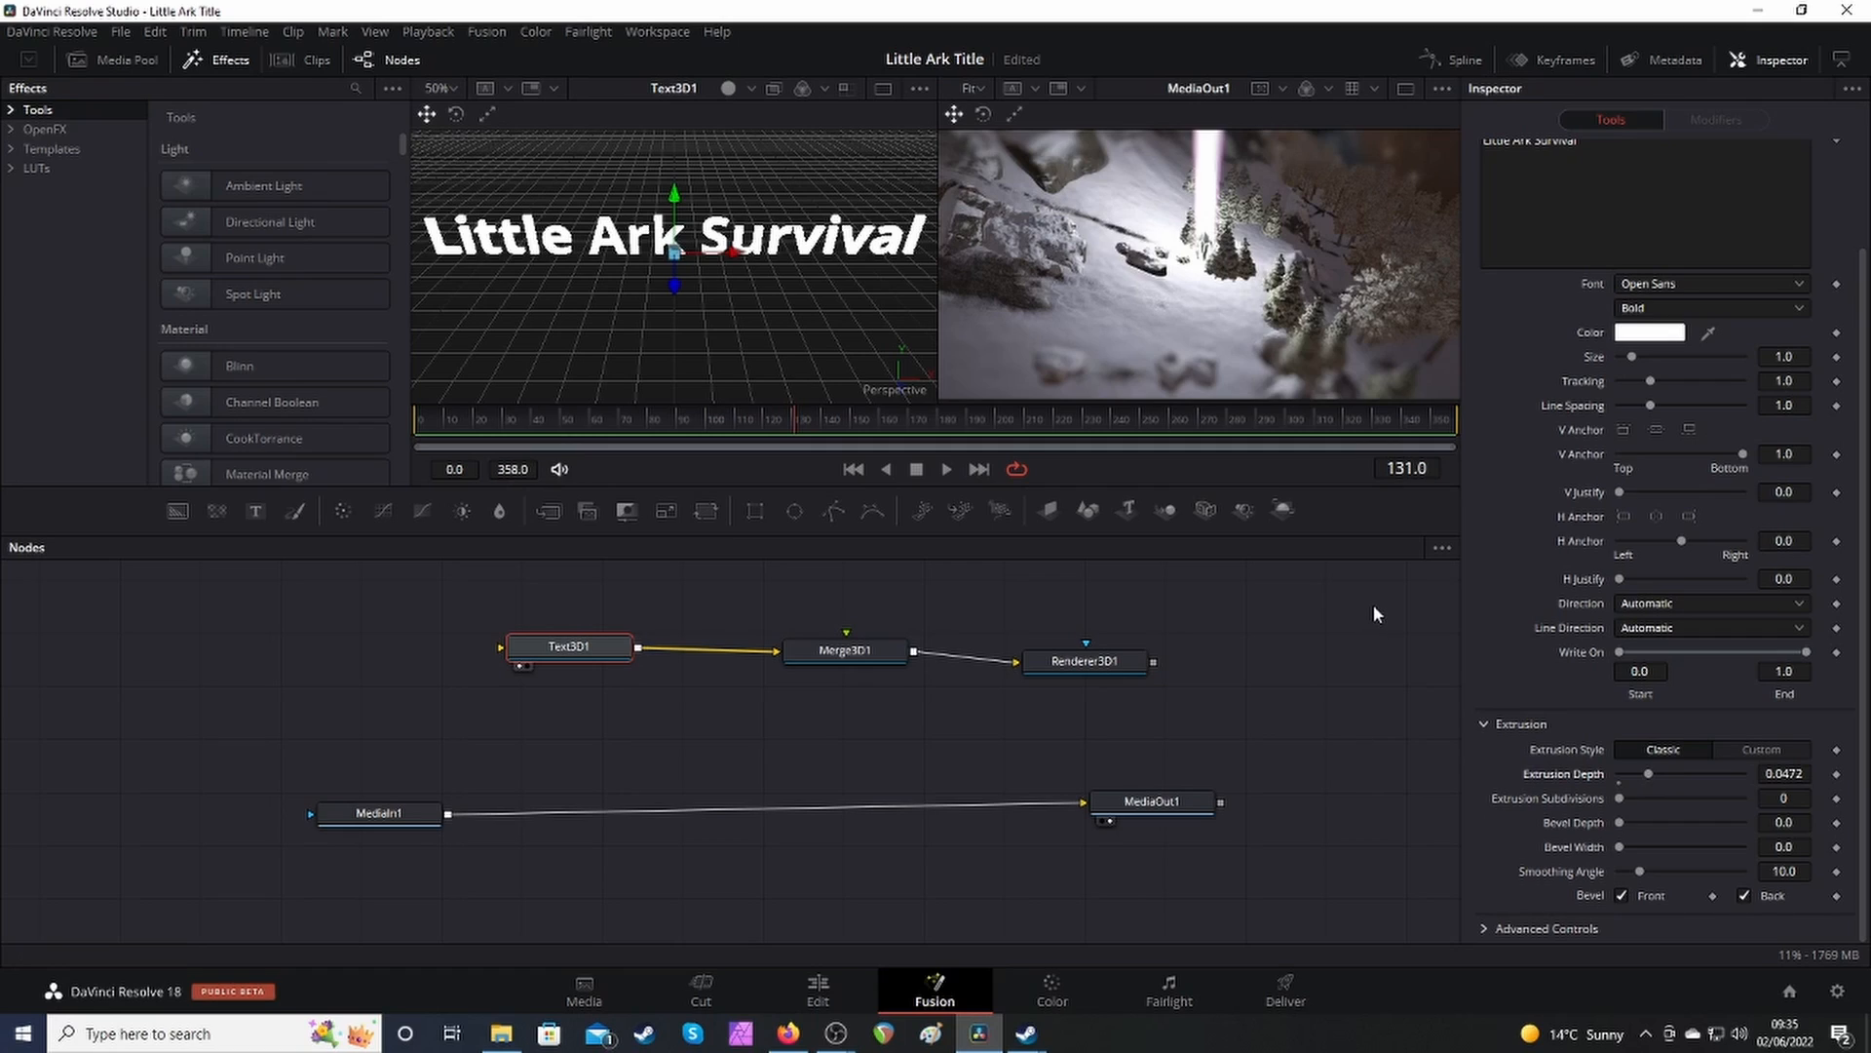
Change the 3D text colour to pure blue, #0000ff.
click(1645, 333)
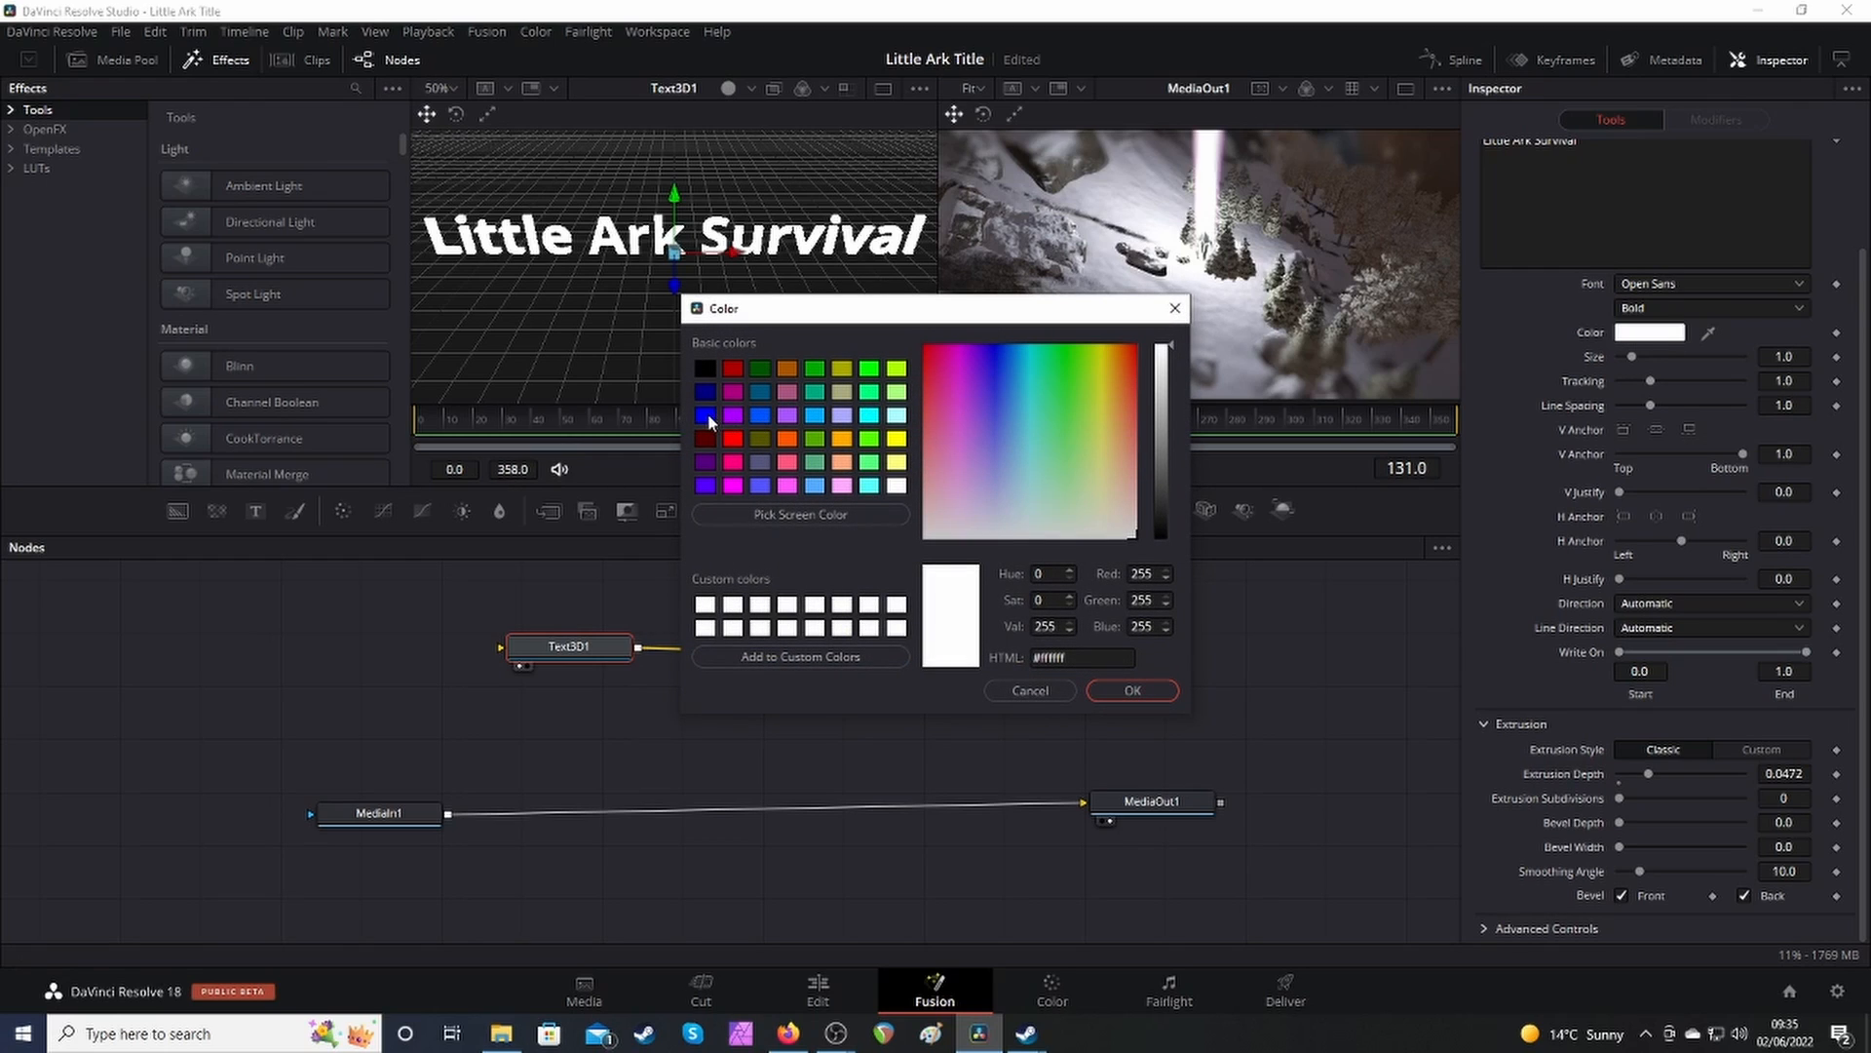
click(706, 417)
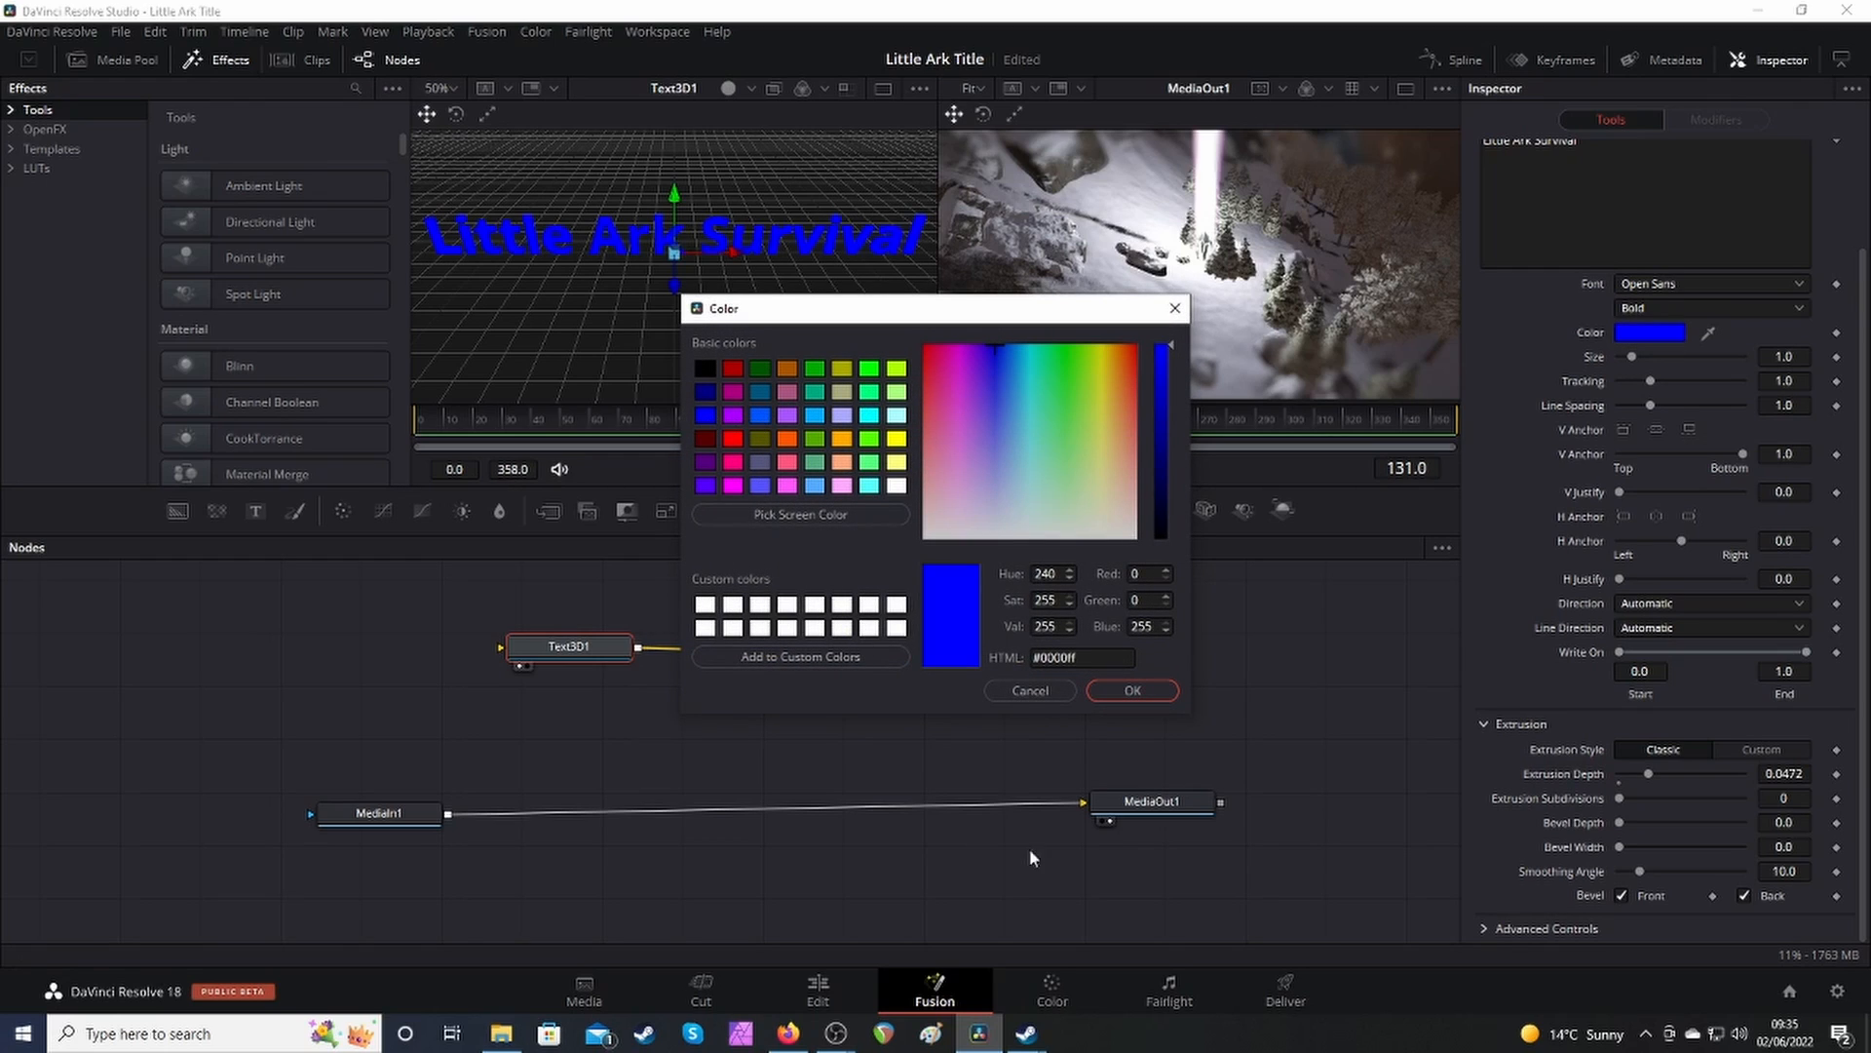
click(1149, 691)
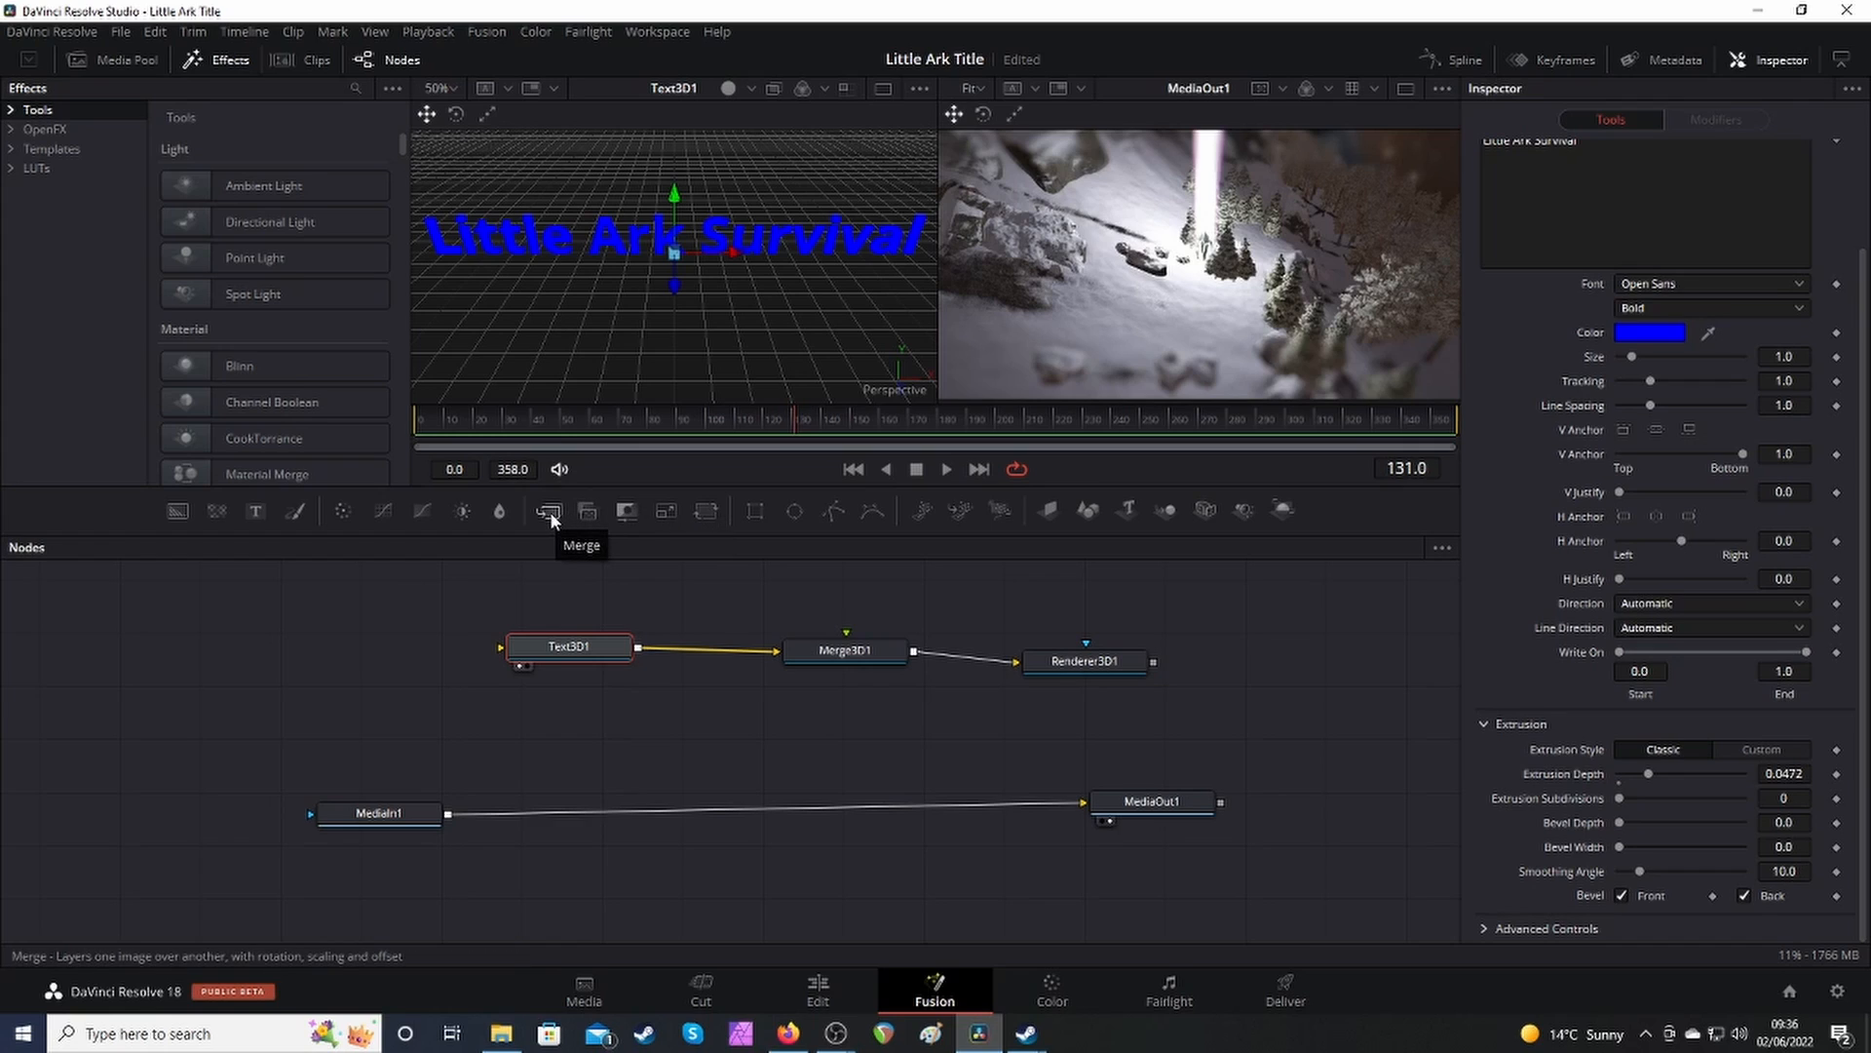
Insert a Merge node between MediaIn1 and MediaOut1 and feed the Renderer 3D output into its foreground.
drag(550, 511, 772, 820)
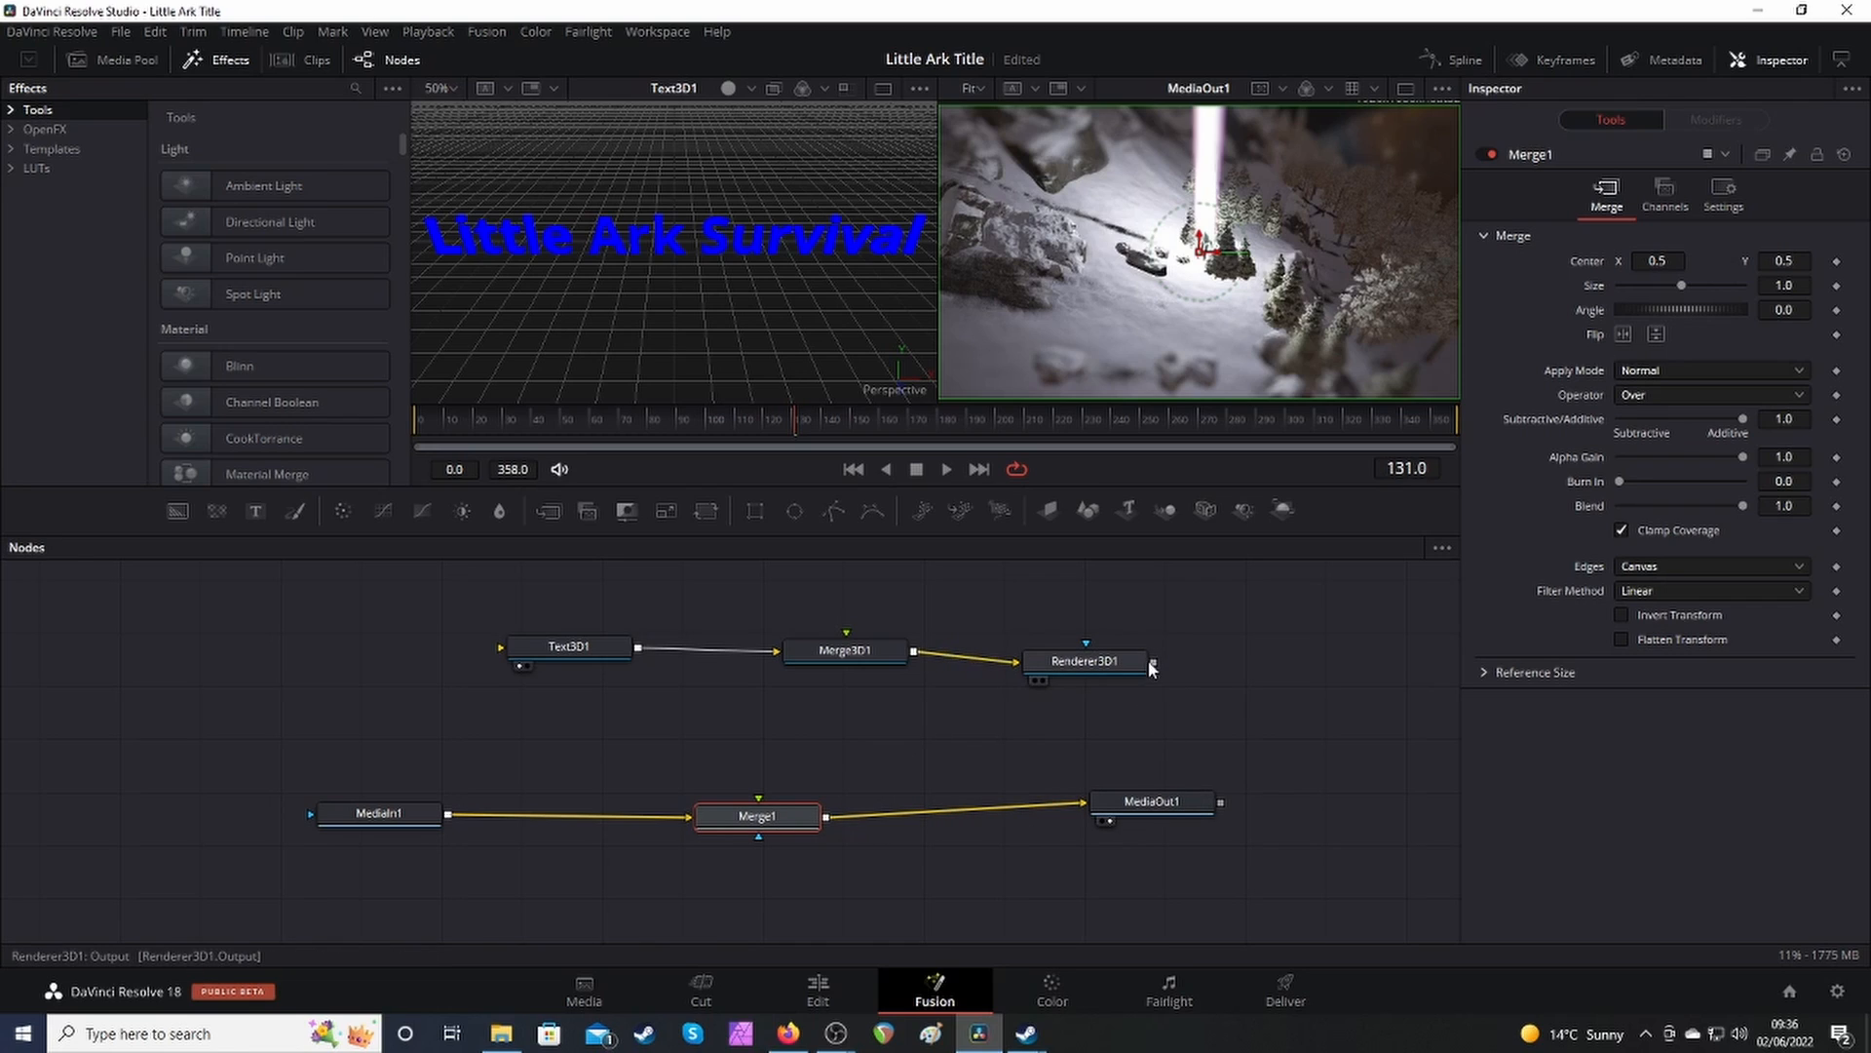
drag(1154, 660, 760, 822)
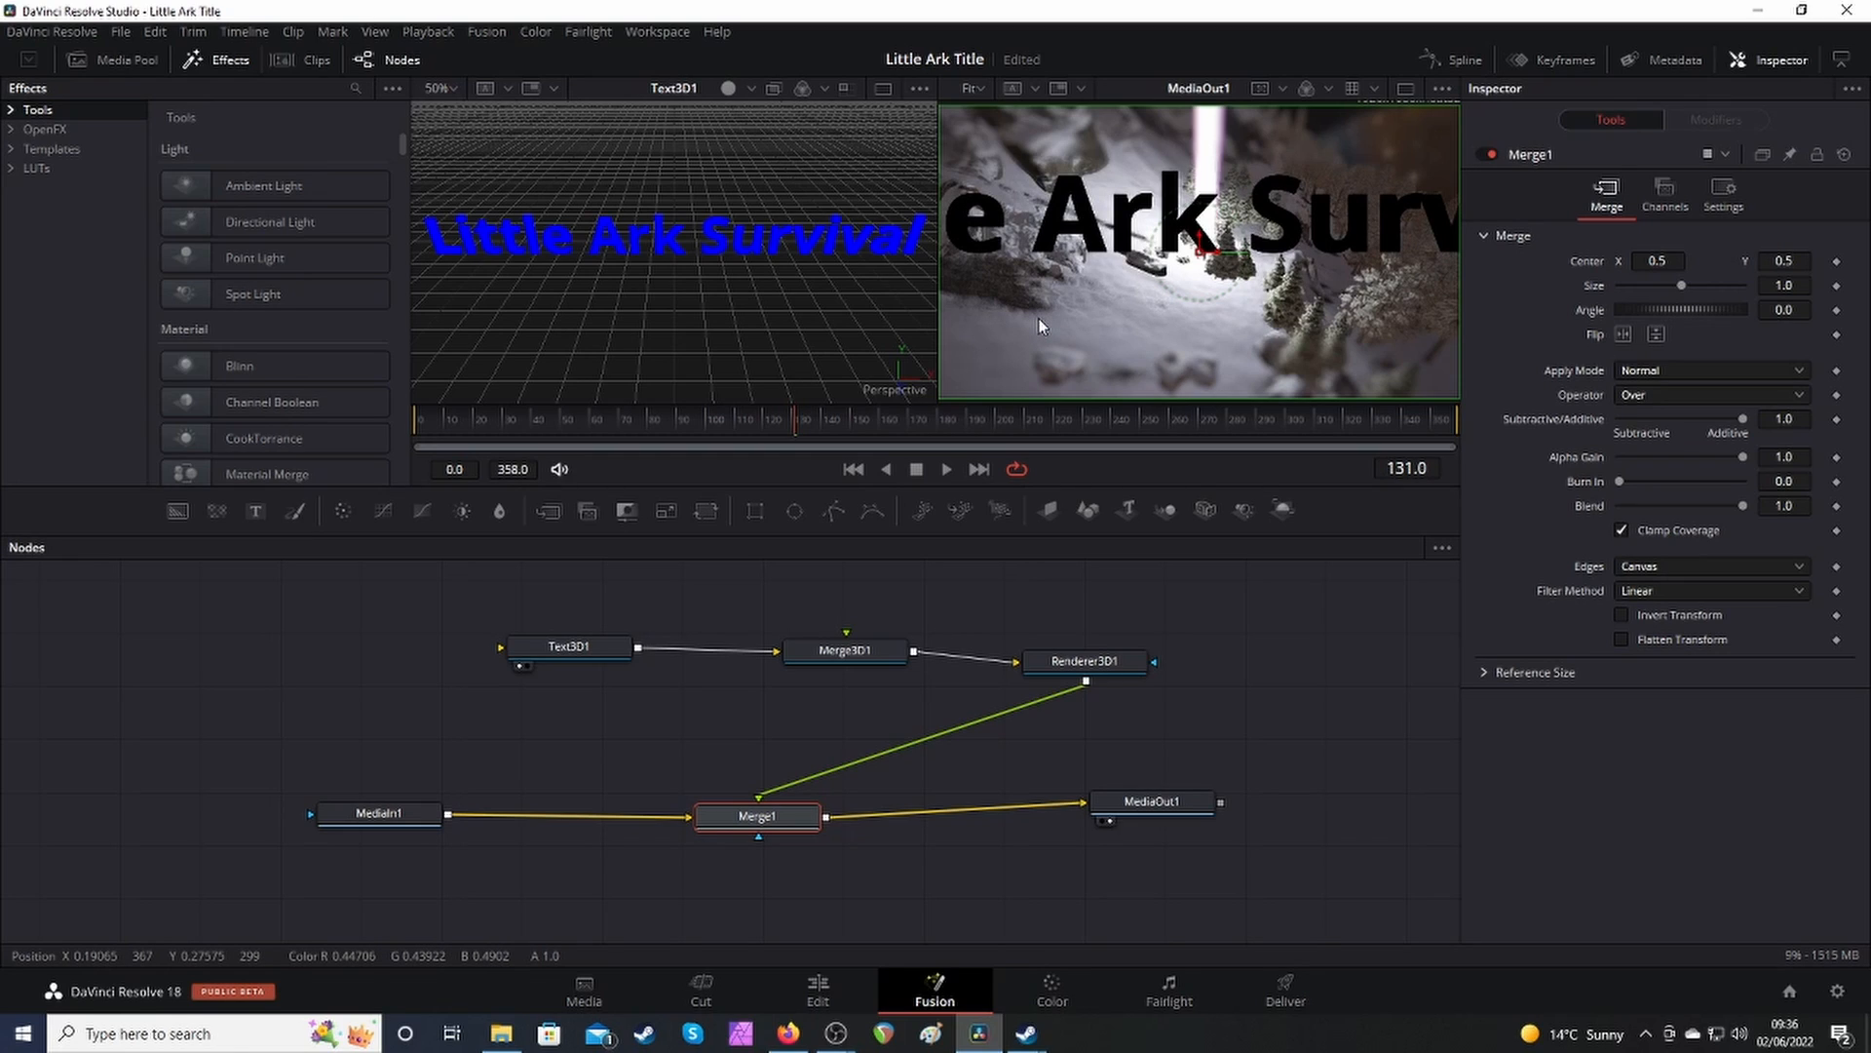
Push the 3D text back along its depth axis until the whole title fits in the composited frame.
click(541, 655)
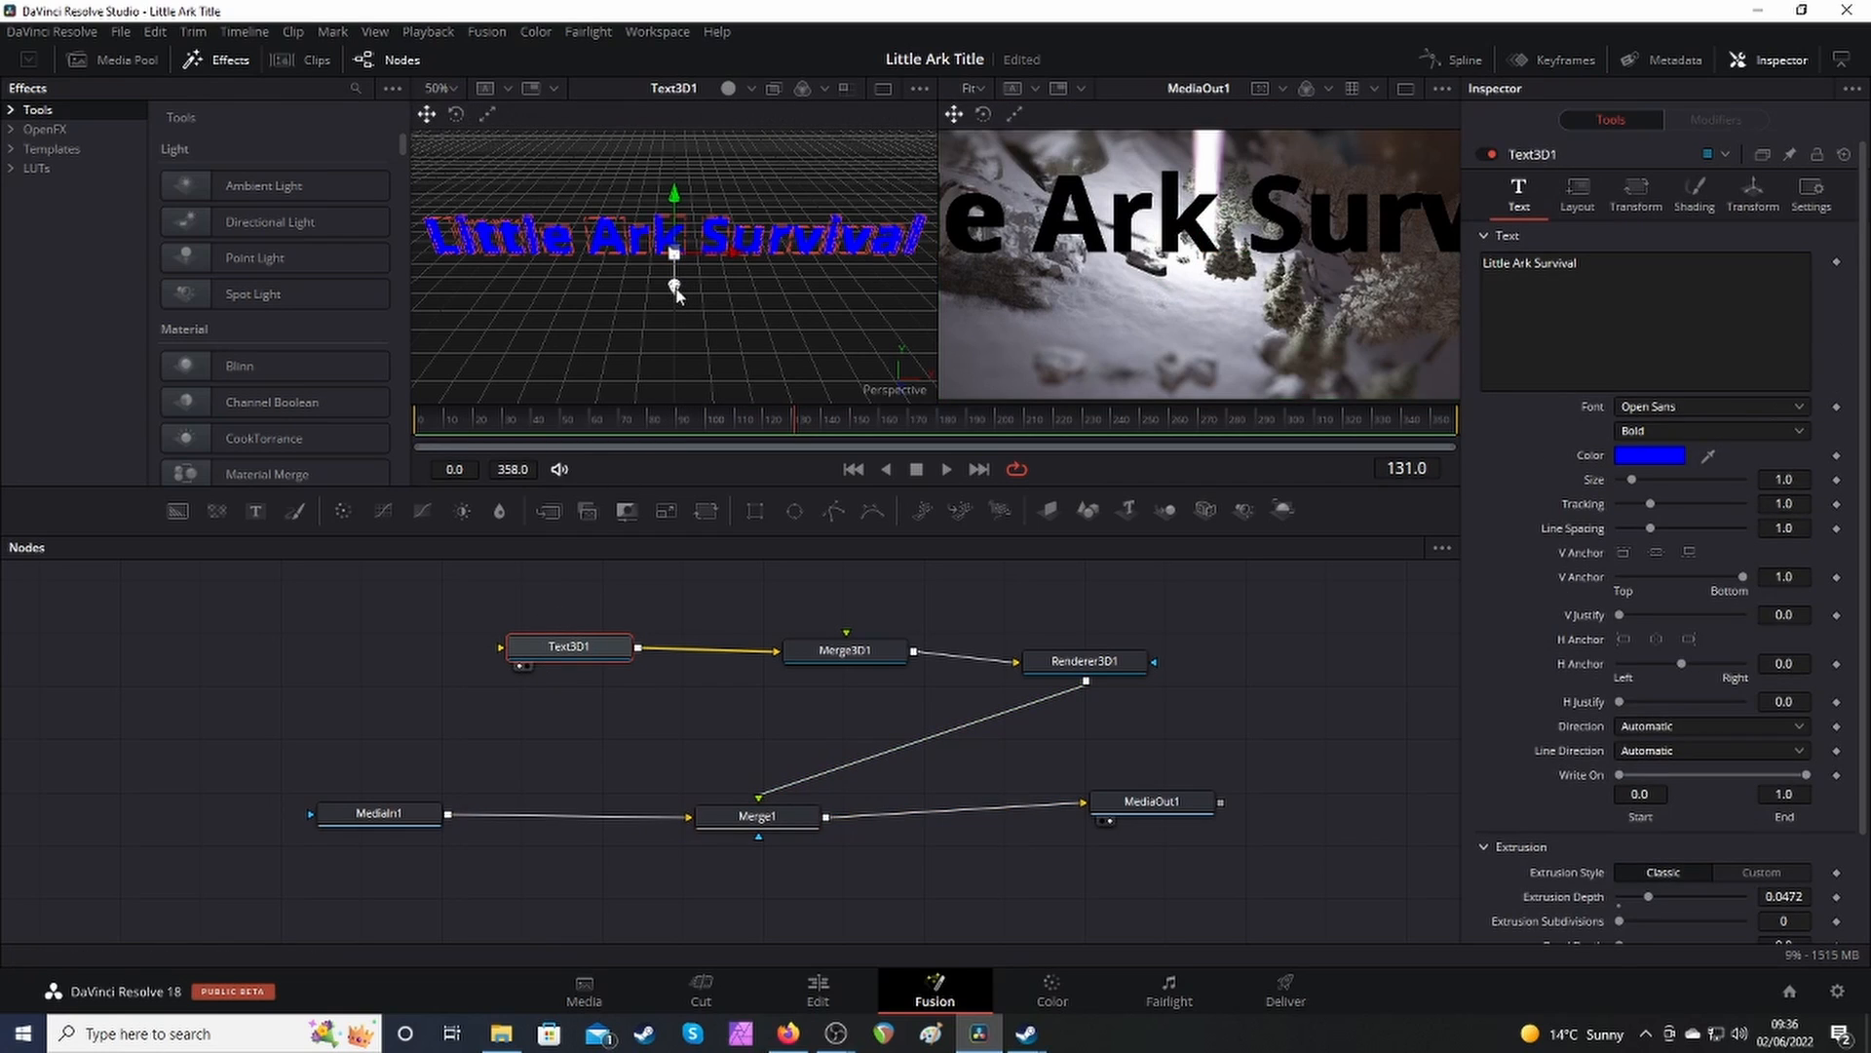
drag(675, 290, 679, 202)
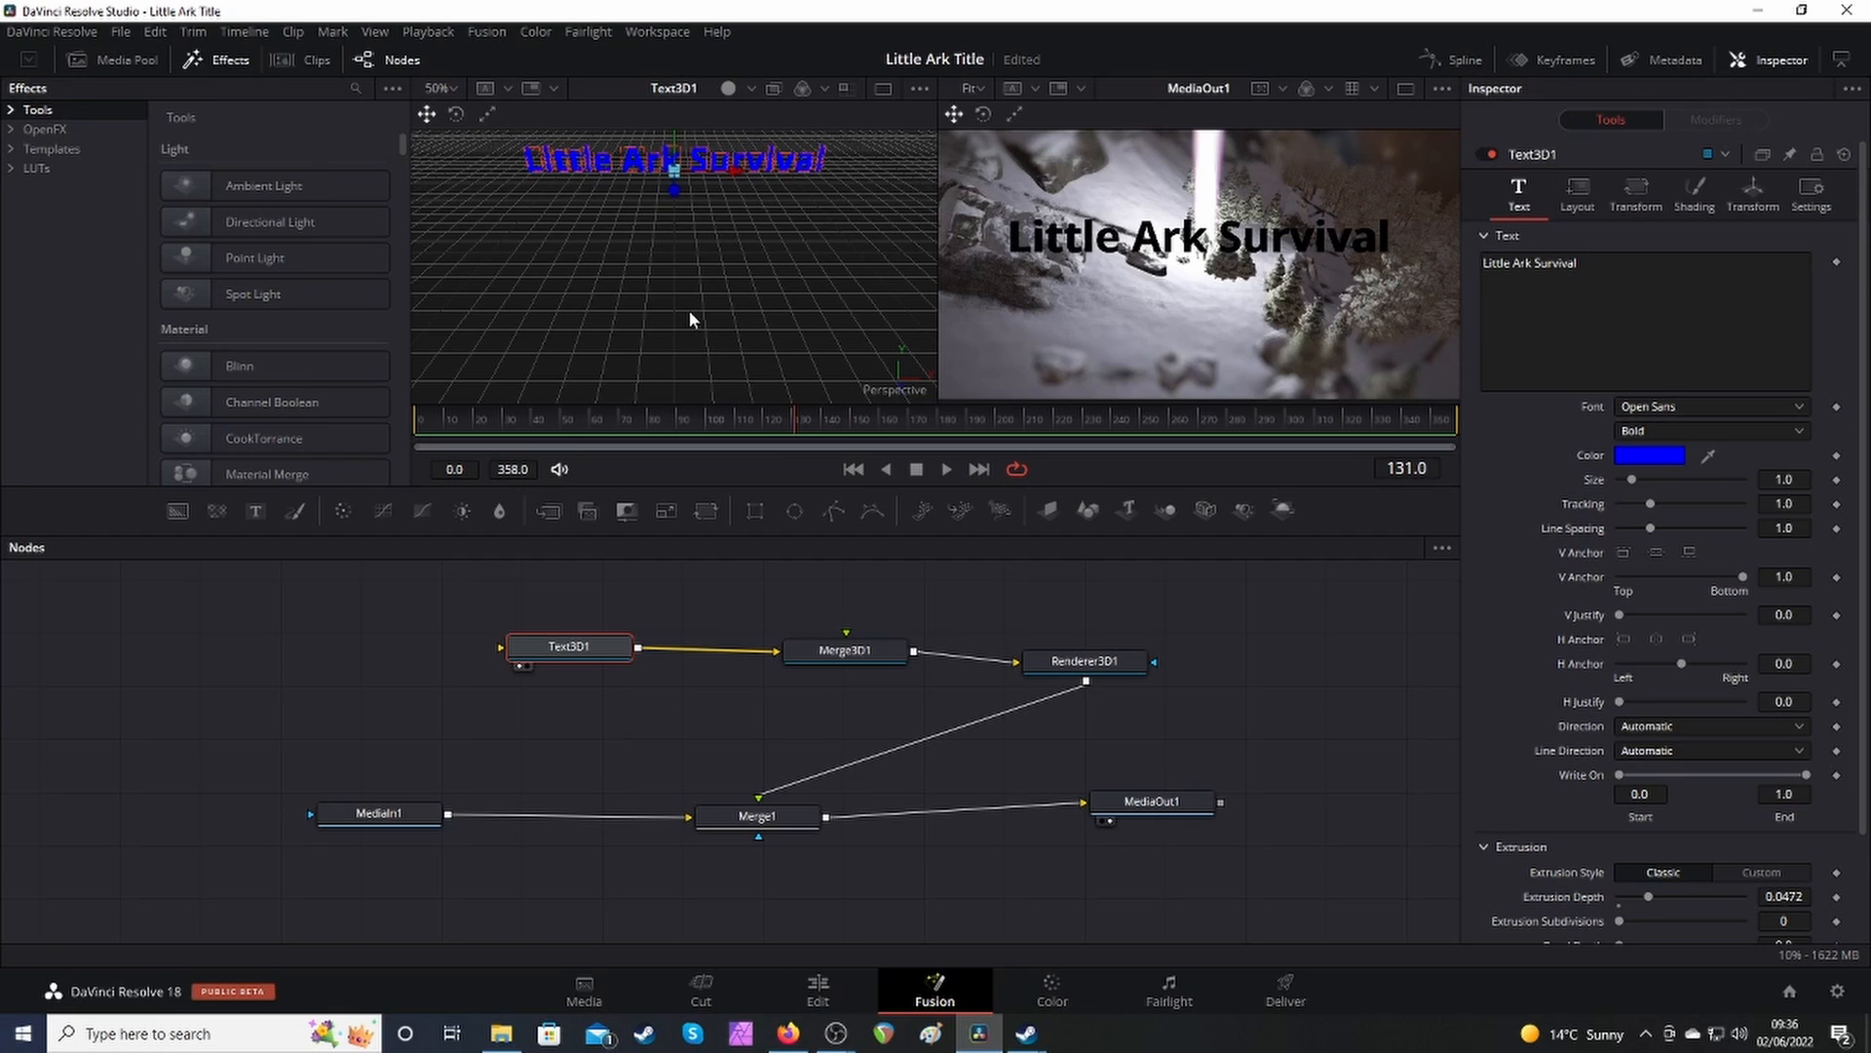
Lower the Renderer3D1, Merge3D1 and Text3D1 nodes, and connect a new Directional Light above them to Merge3D1.
drag(1098, 671, 1109, 714)
drag(866, 653, 833, 708)
drag(623, 658, 546, 710)
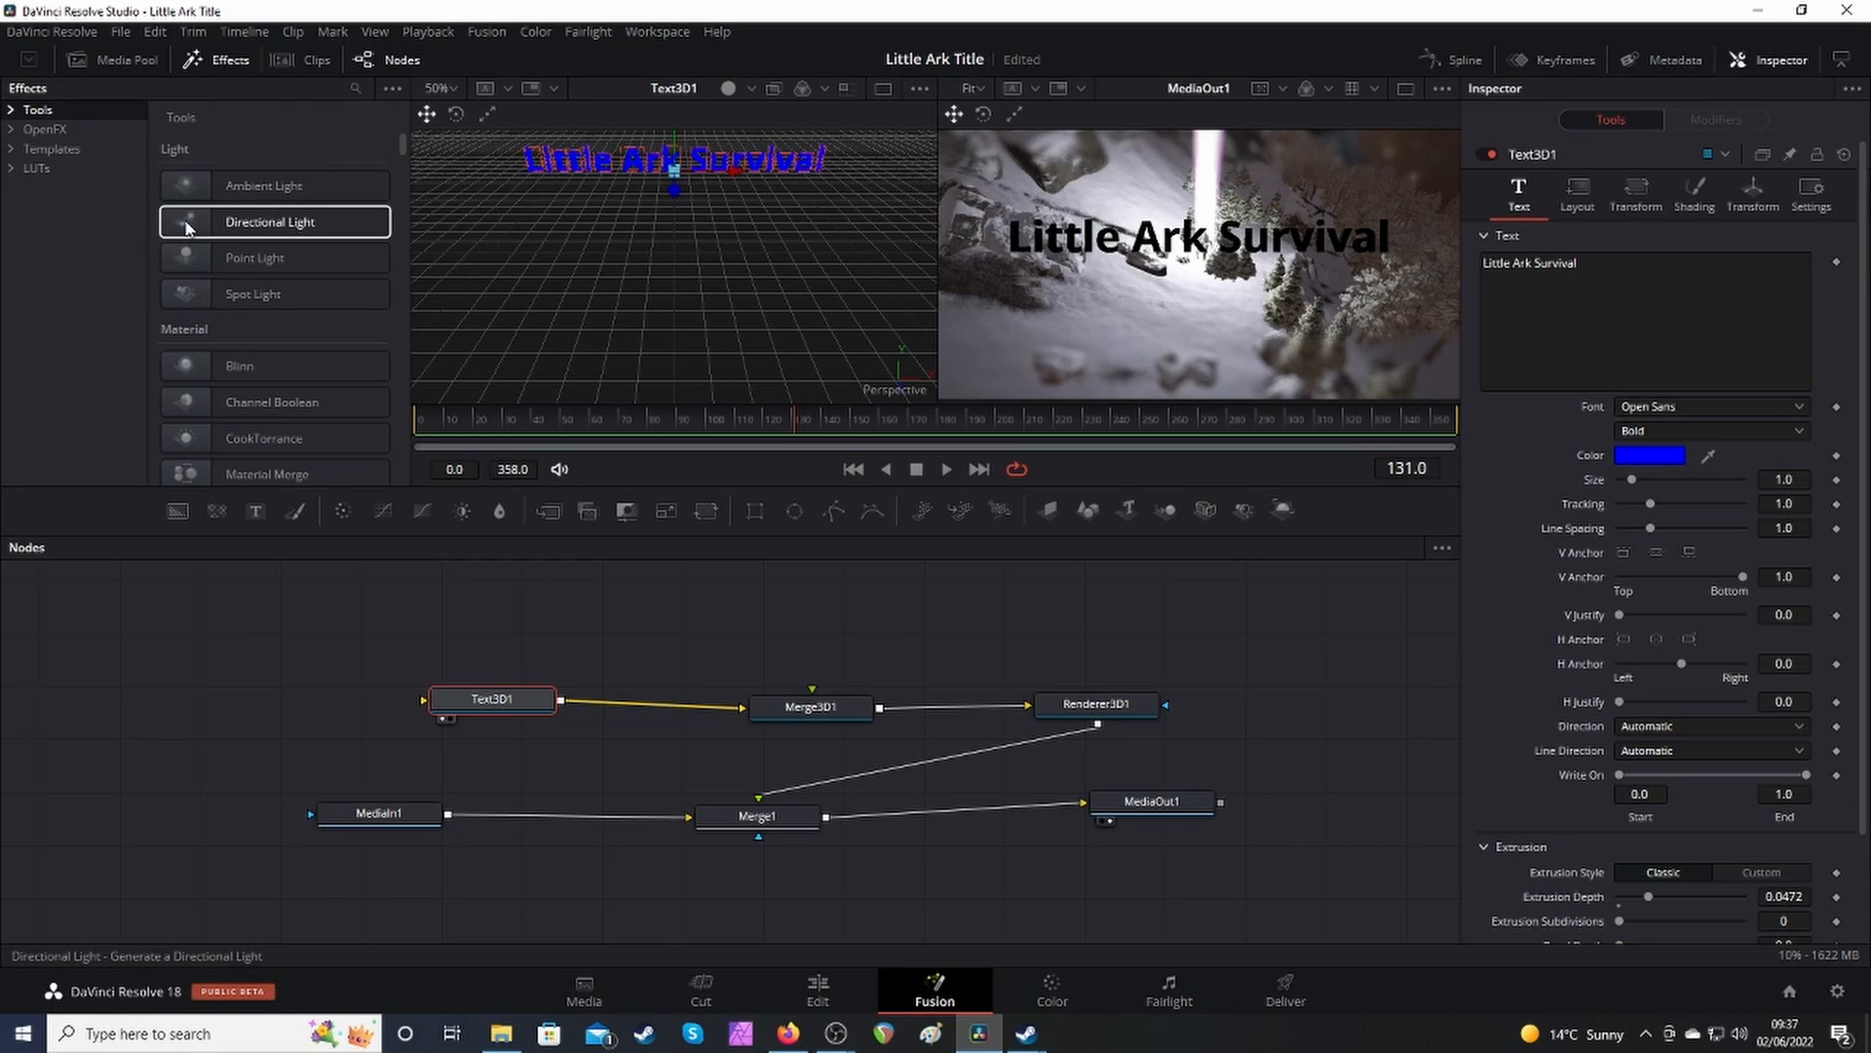
drag(188, 227, 721, 625)
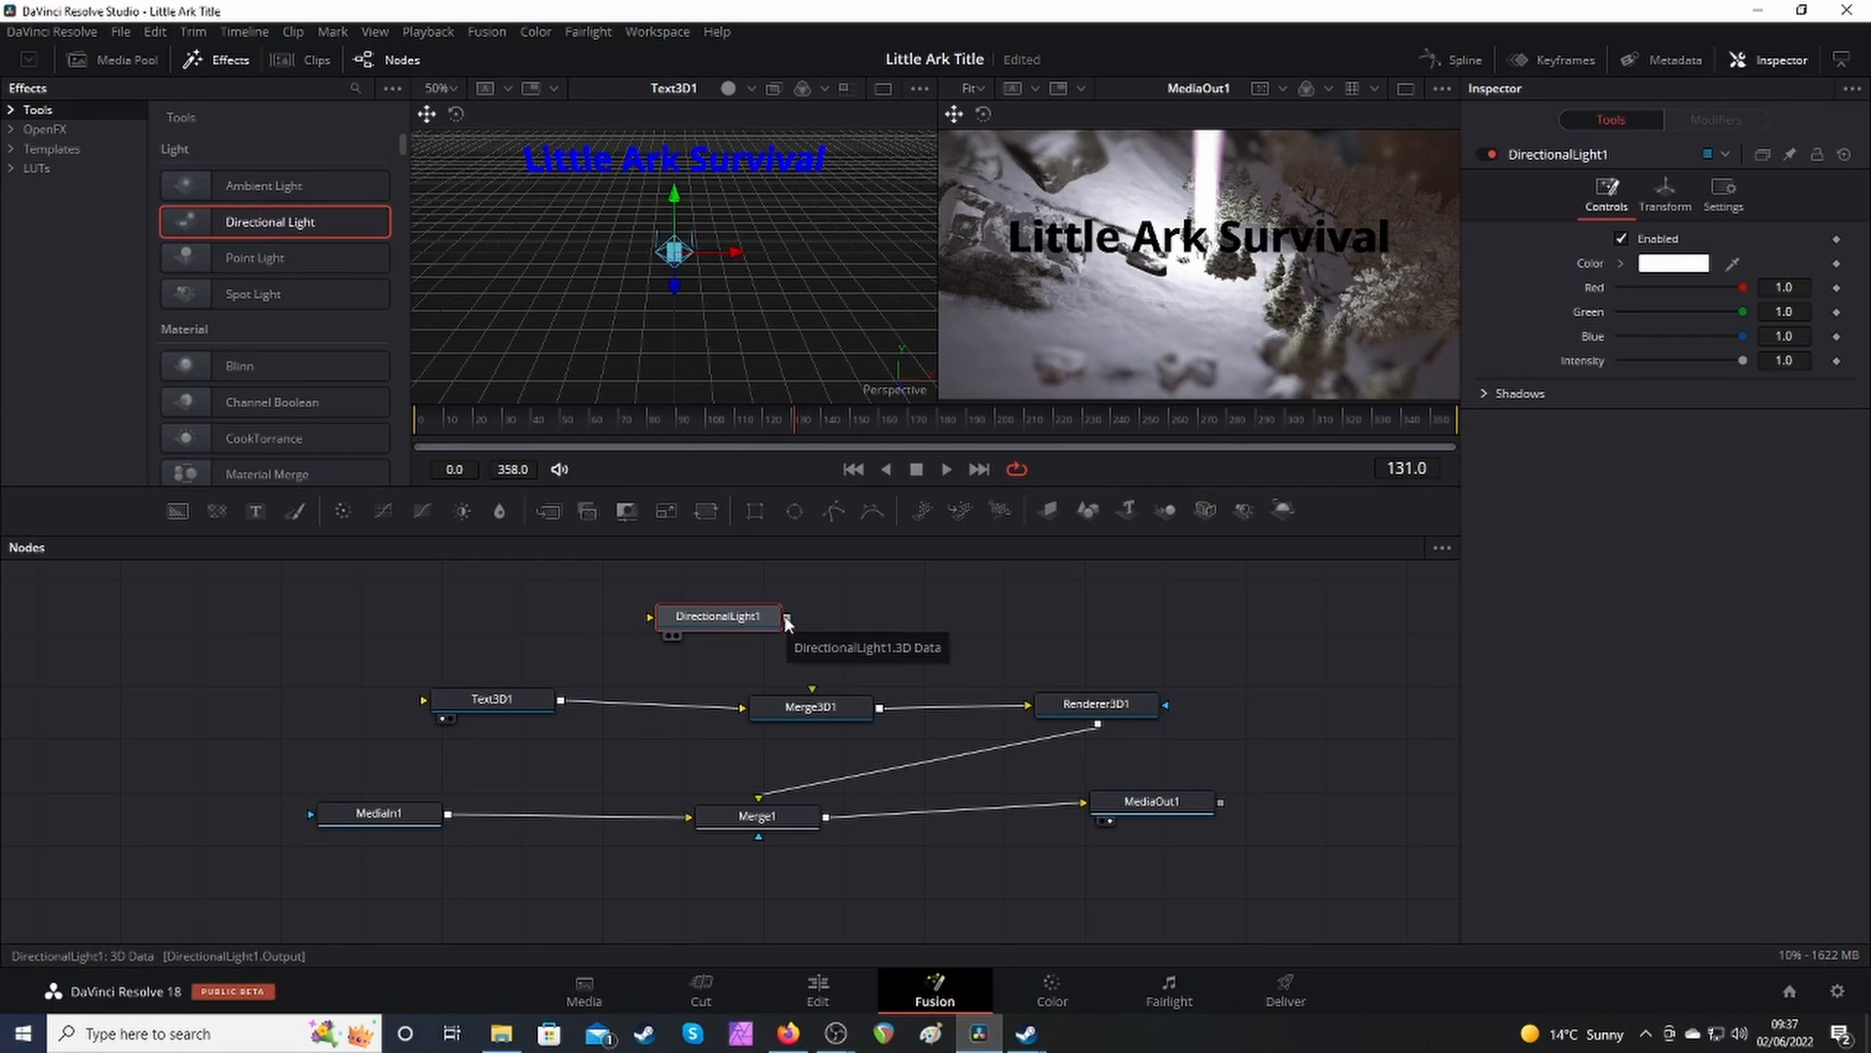
drag(788, 620, 817, 706)
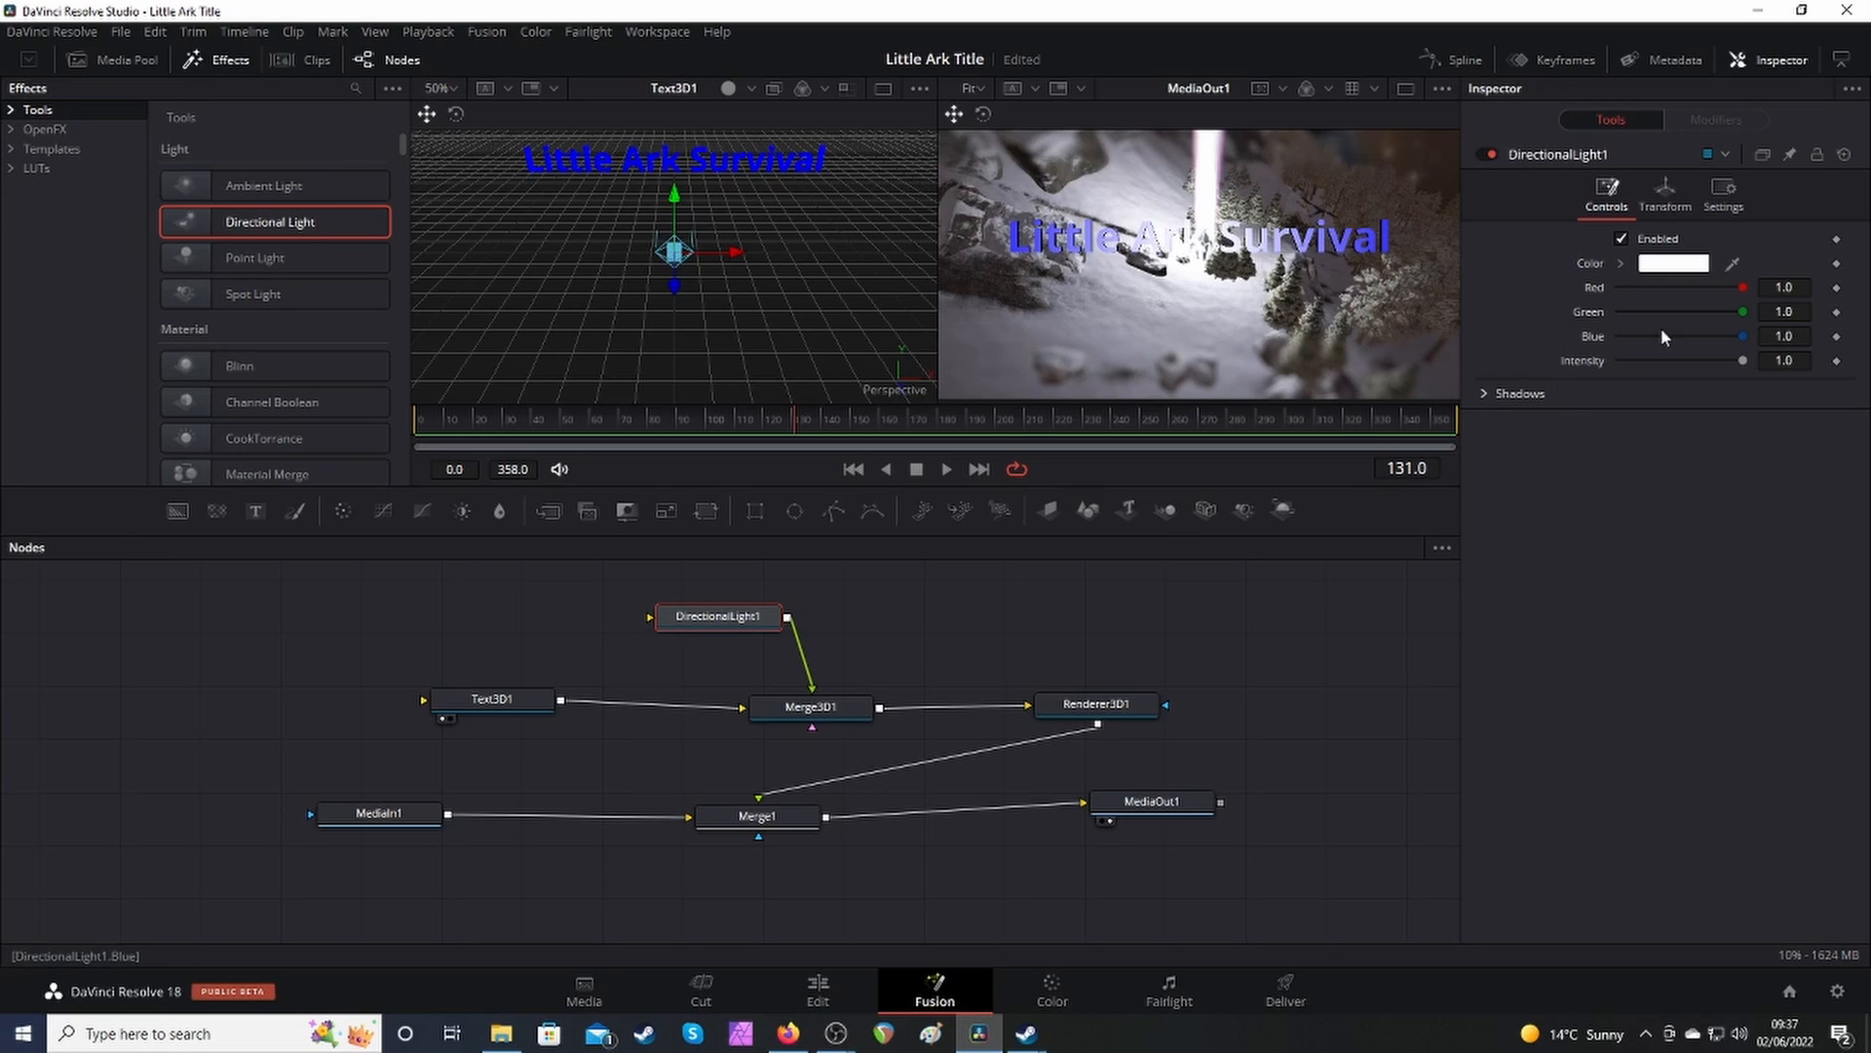
Set the directional light's colour to light blue, #00aaff.
click(1663, 265)
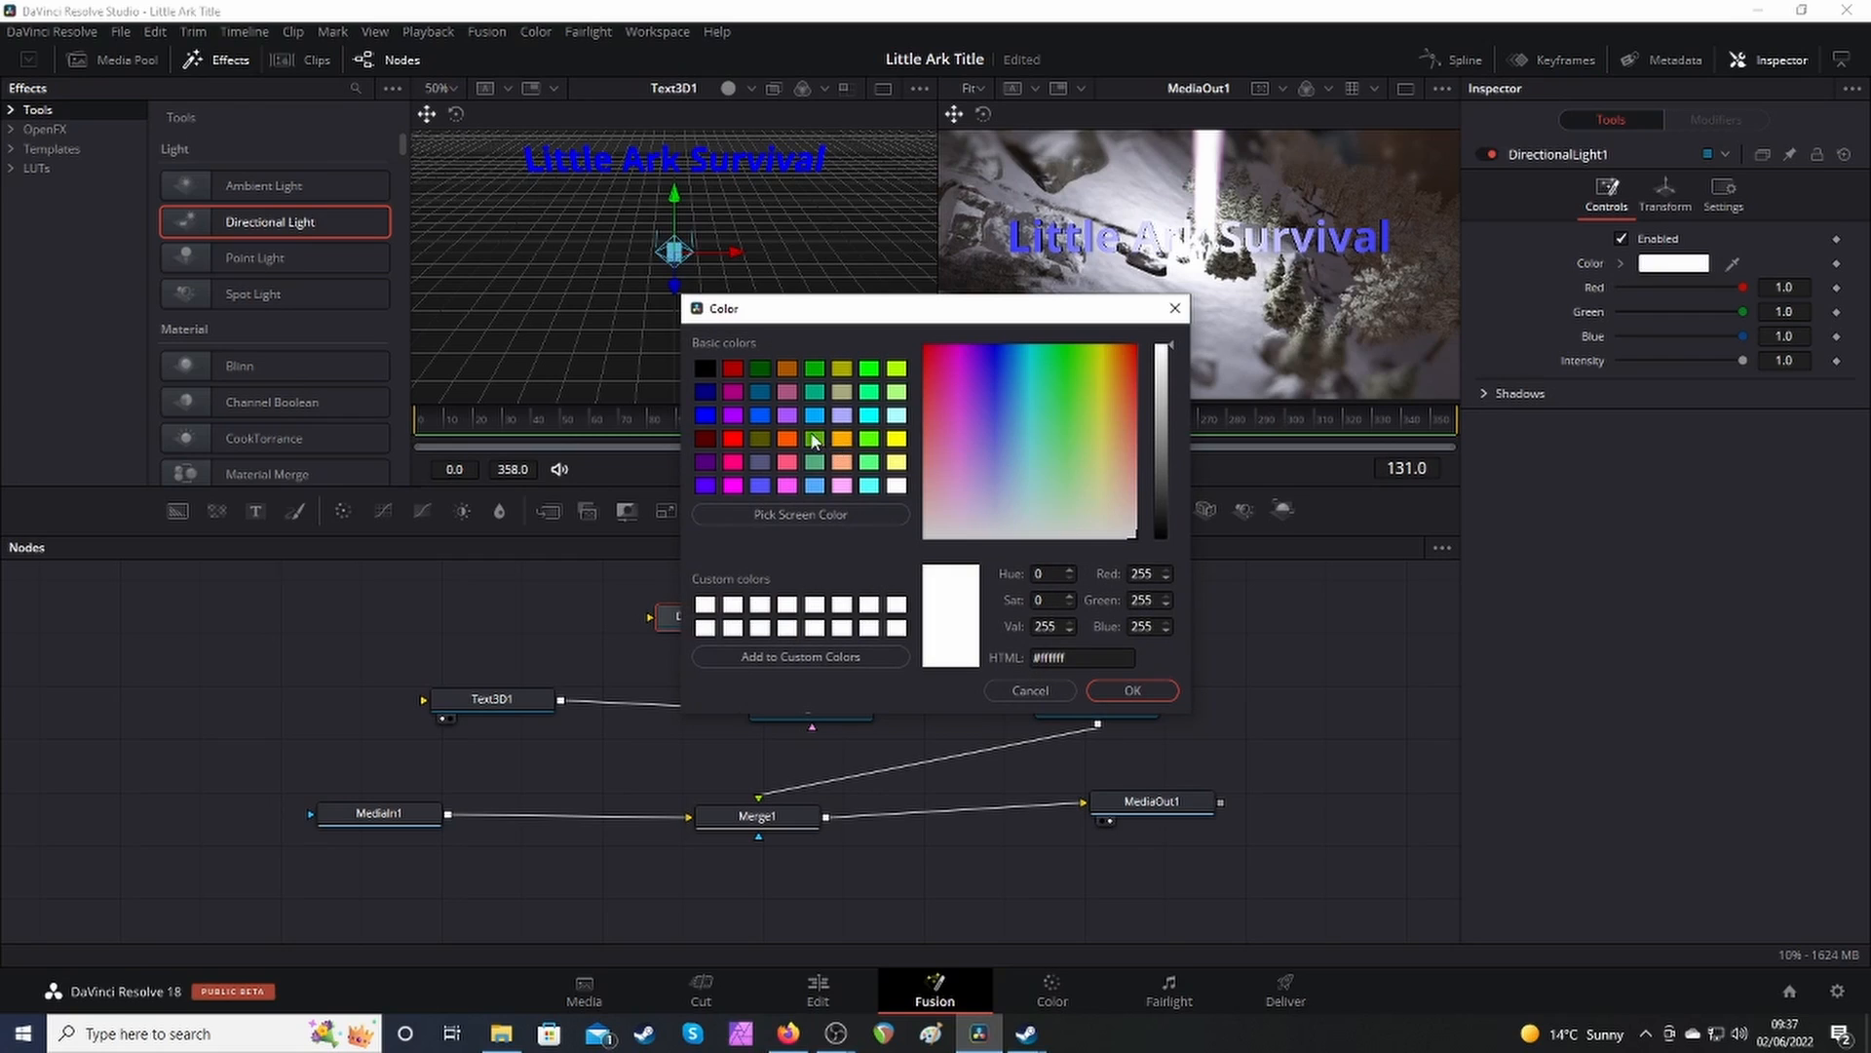
click(761, 417)
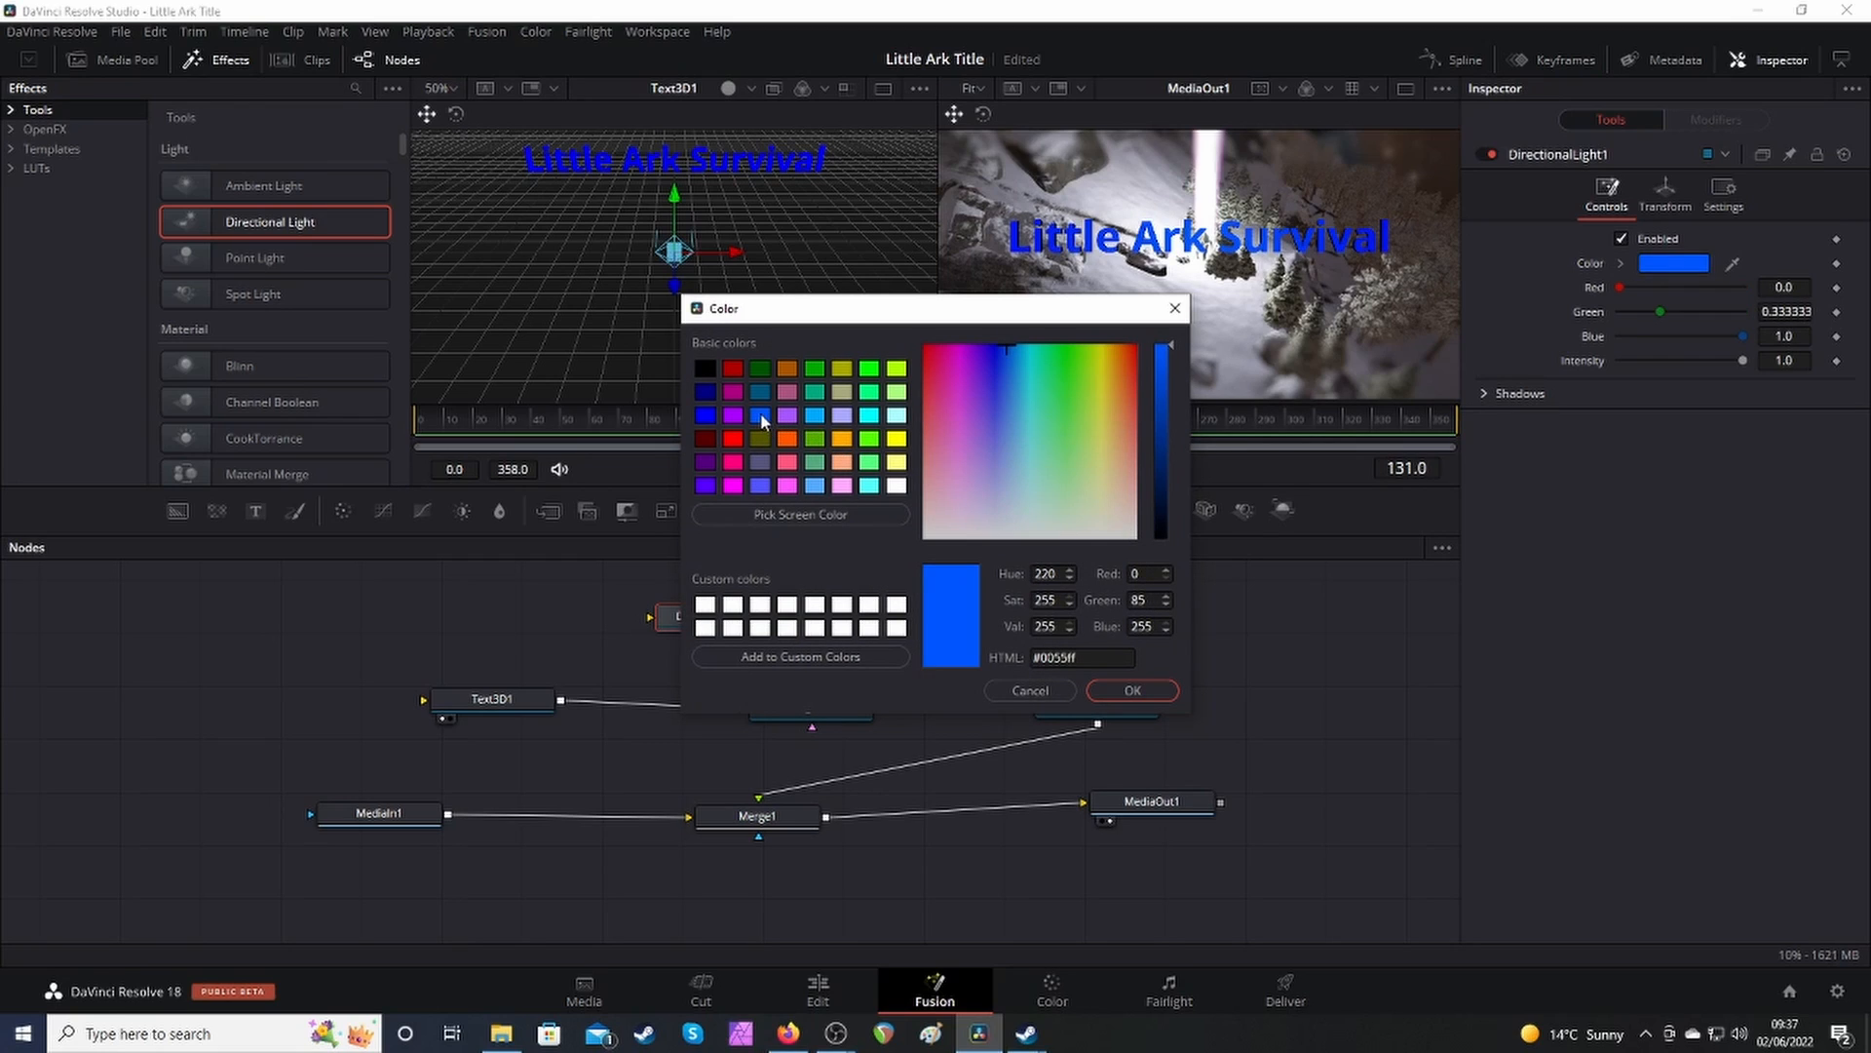
click(815, 416)
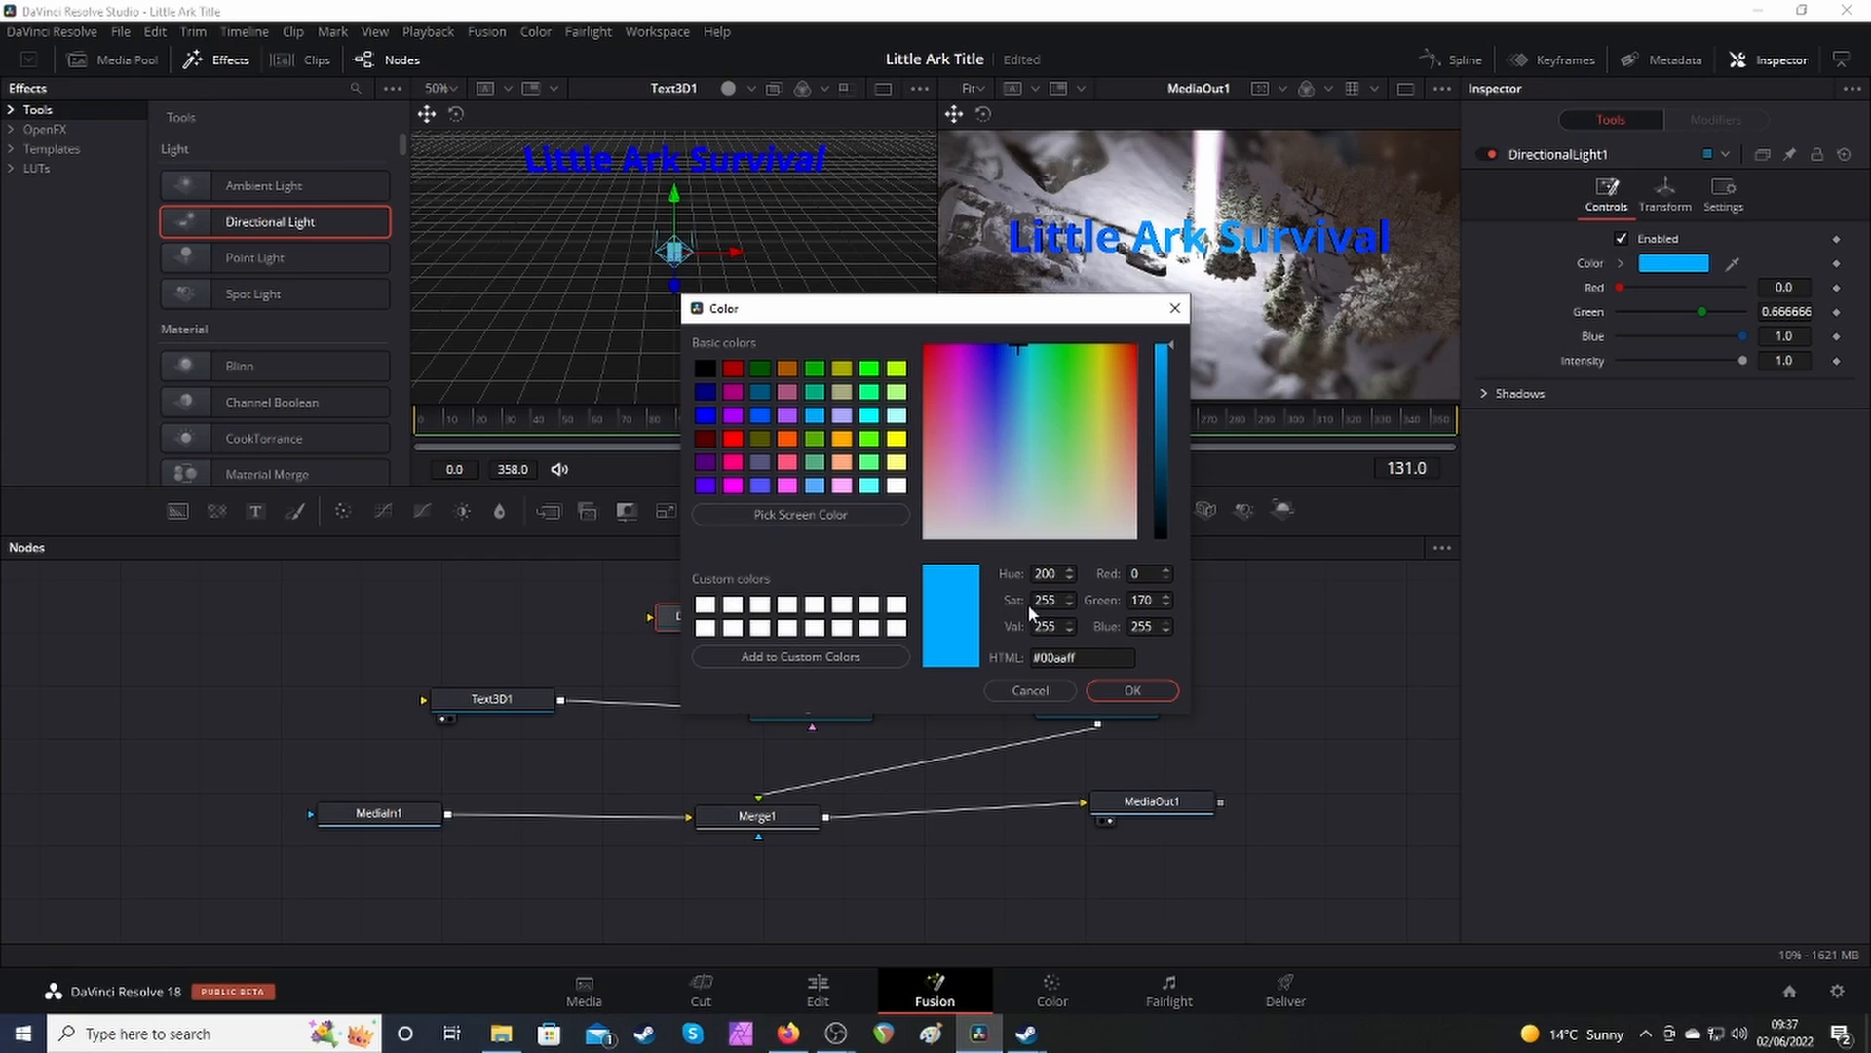
click(1131, 692)
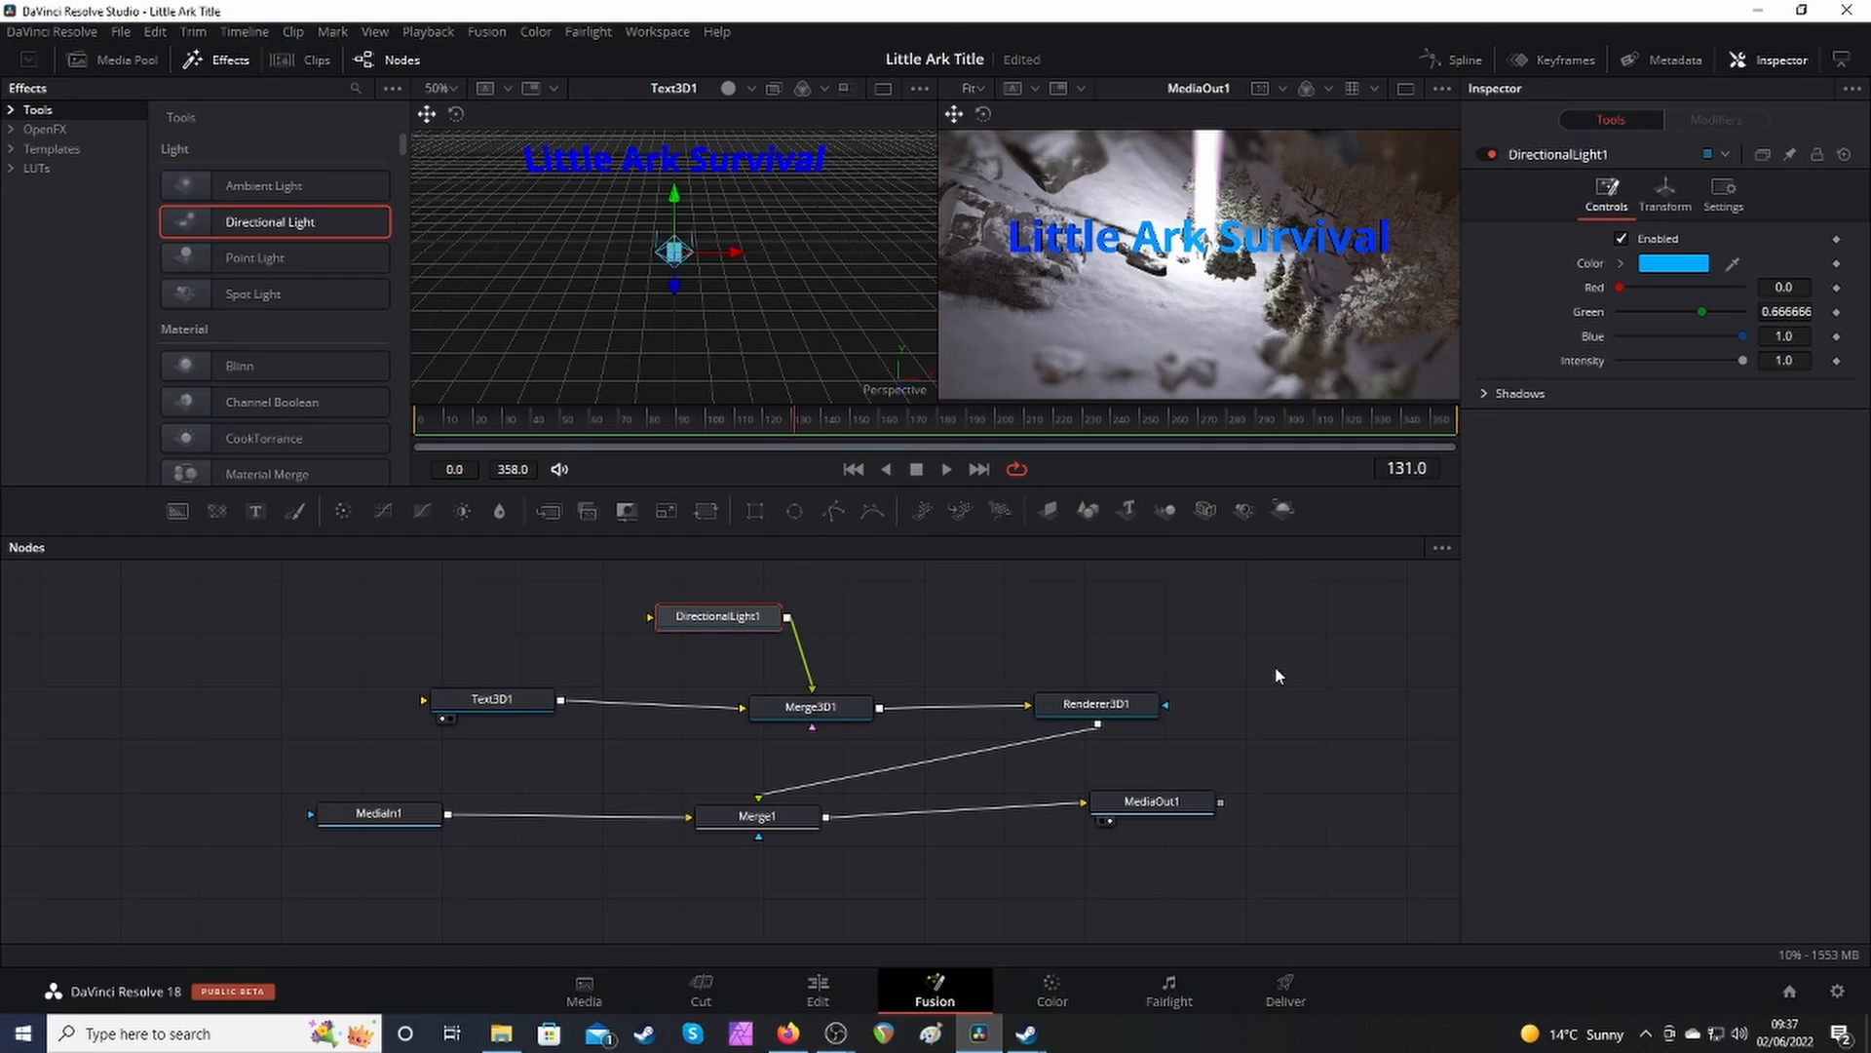
Try shifting Text3D1 slightly along Z, X and Y, and reset its X and Y translation to 0.
click(491, 703)
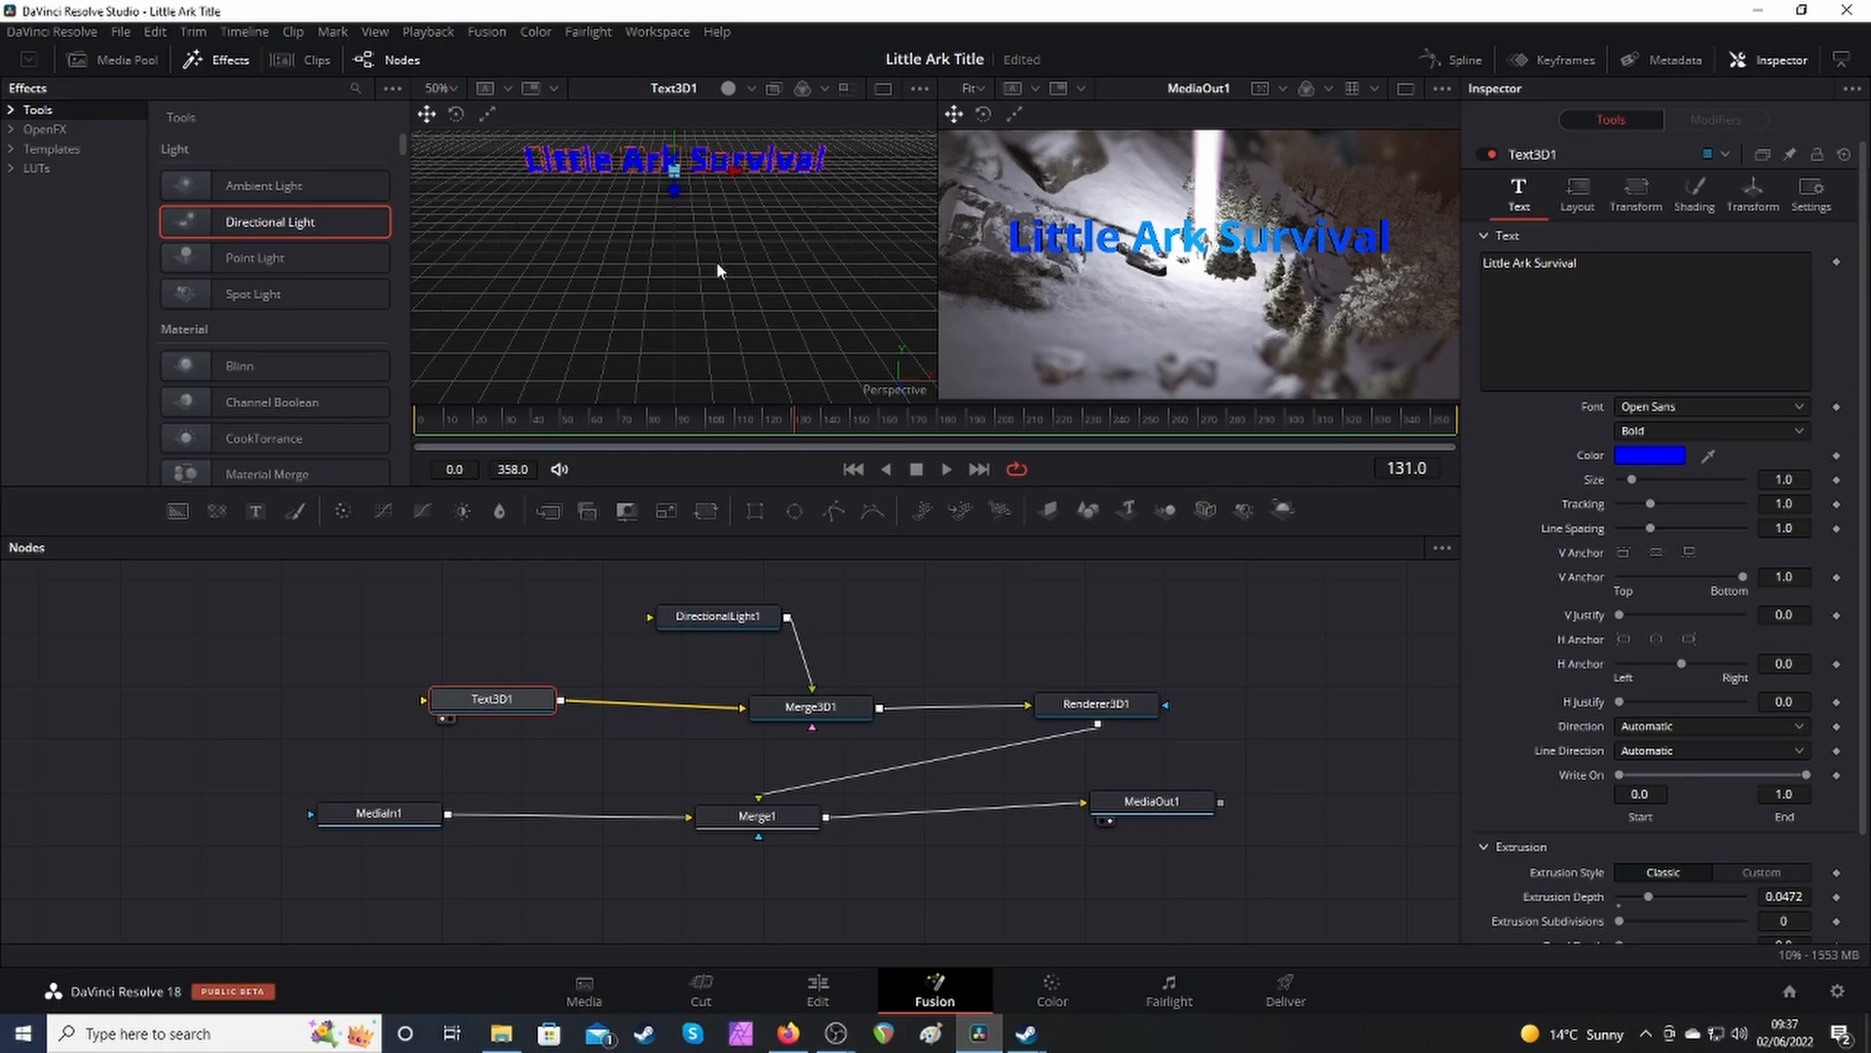
drag(675, 192, 674, 190)
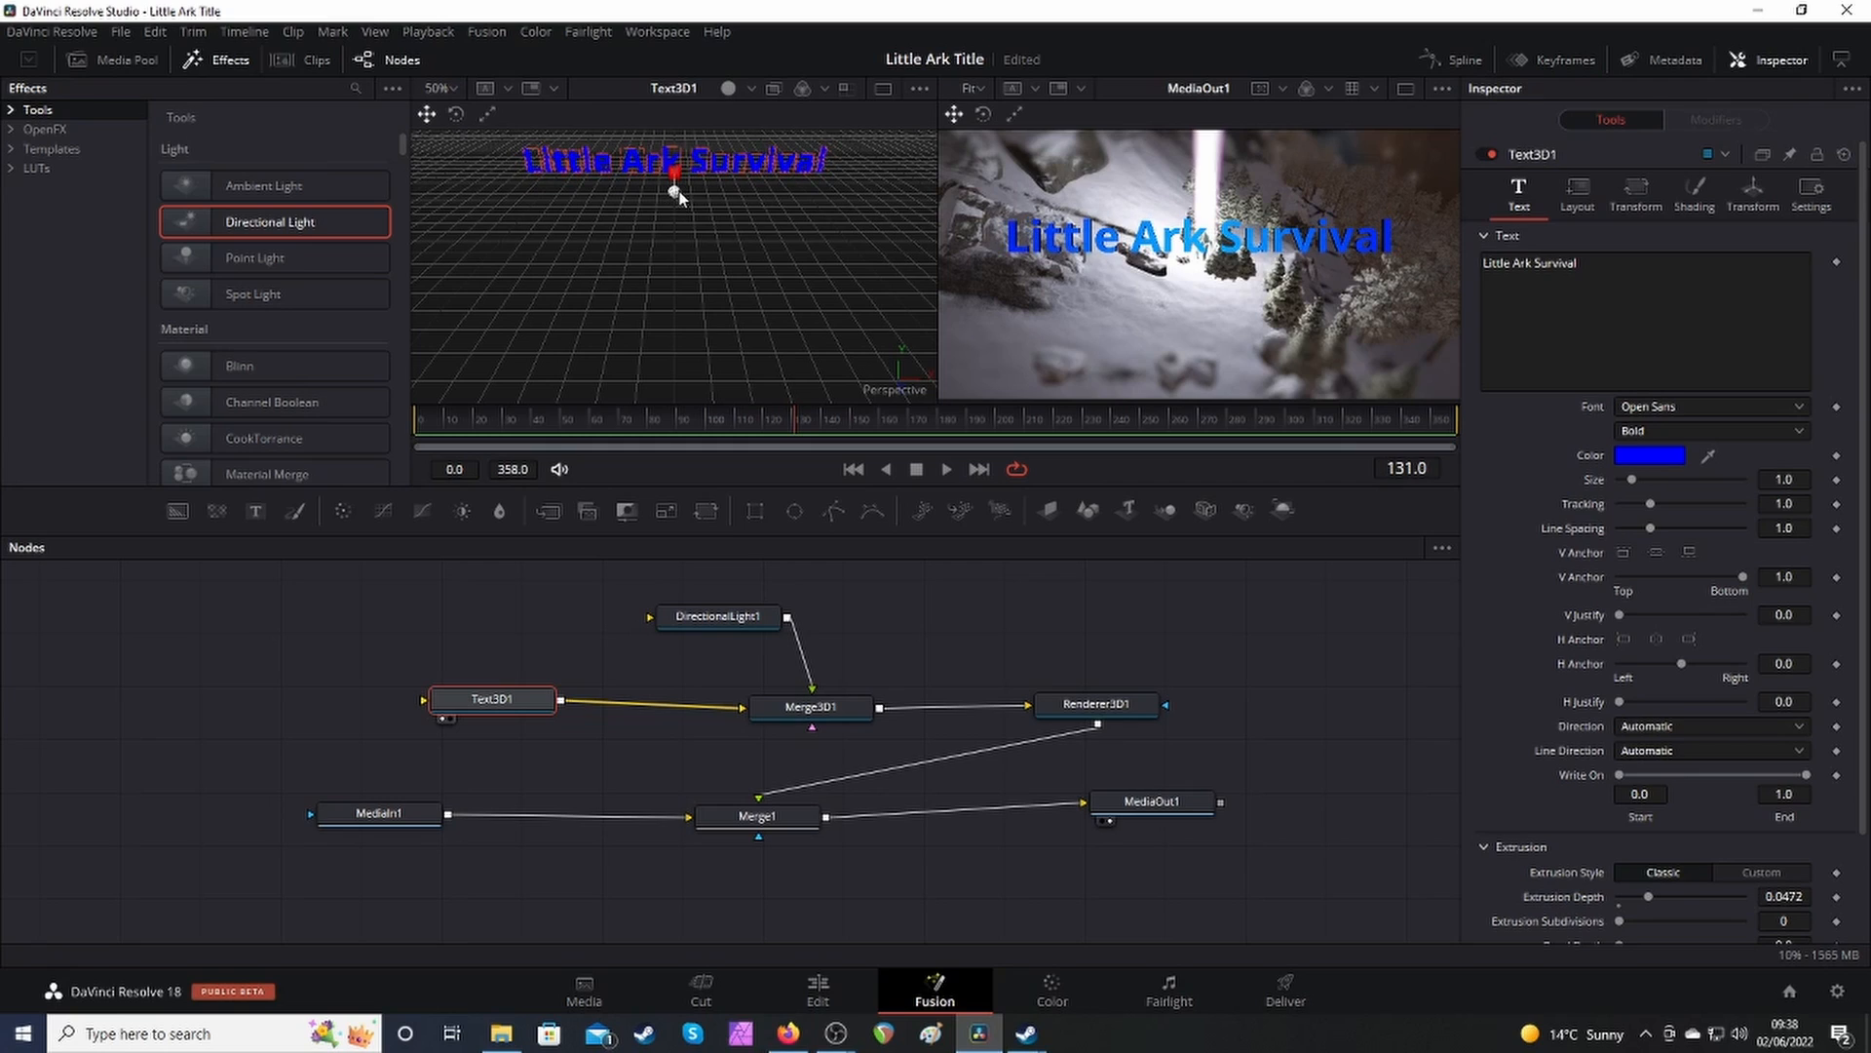
click(1747, 199)
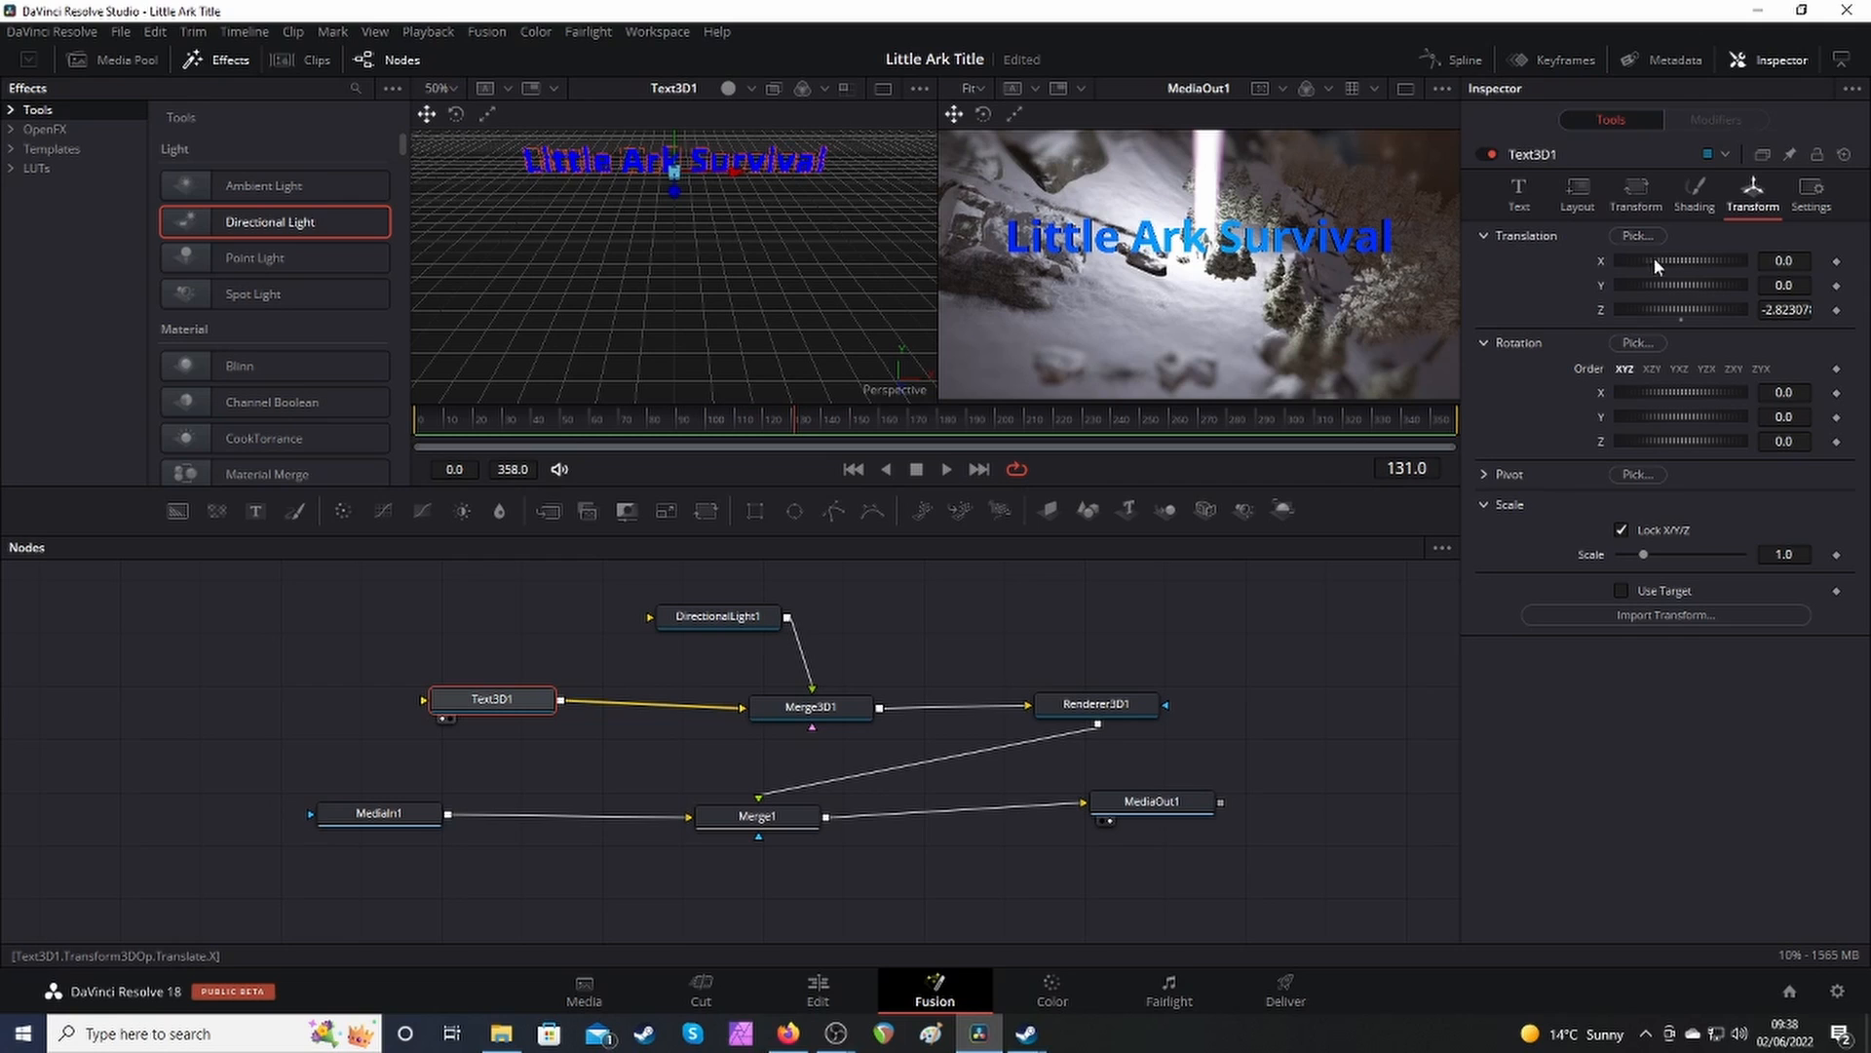
mouse_move(1693, 267)
mouse_down()
mouse_move(1658, 264)
mouse_move(1690, 261)
mouse_up()
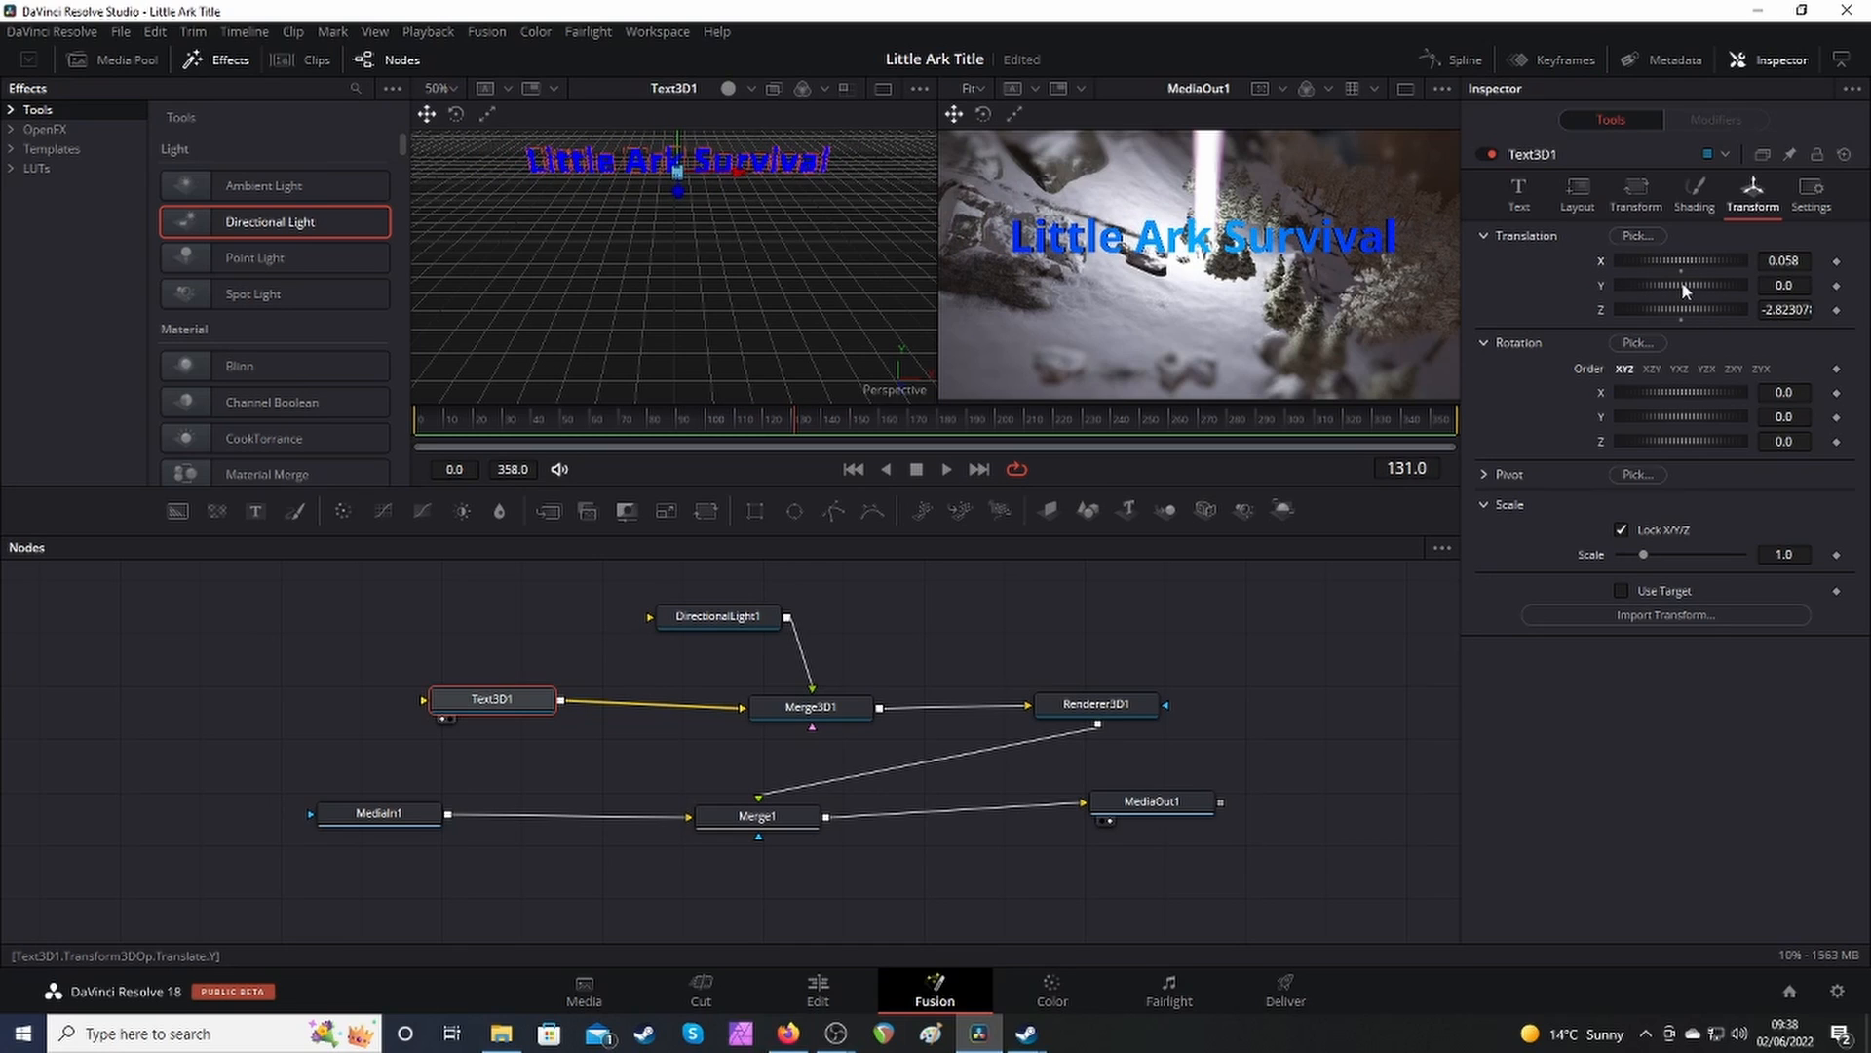
double_click(1599, 259)
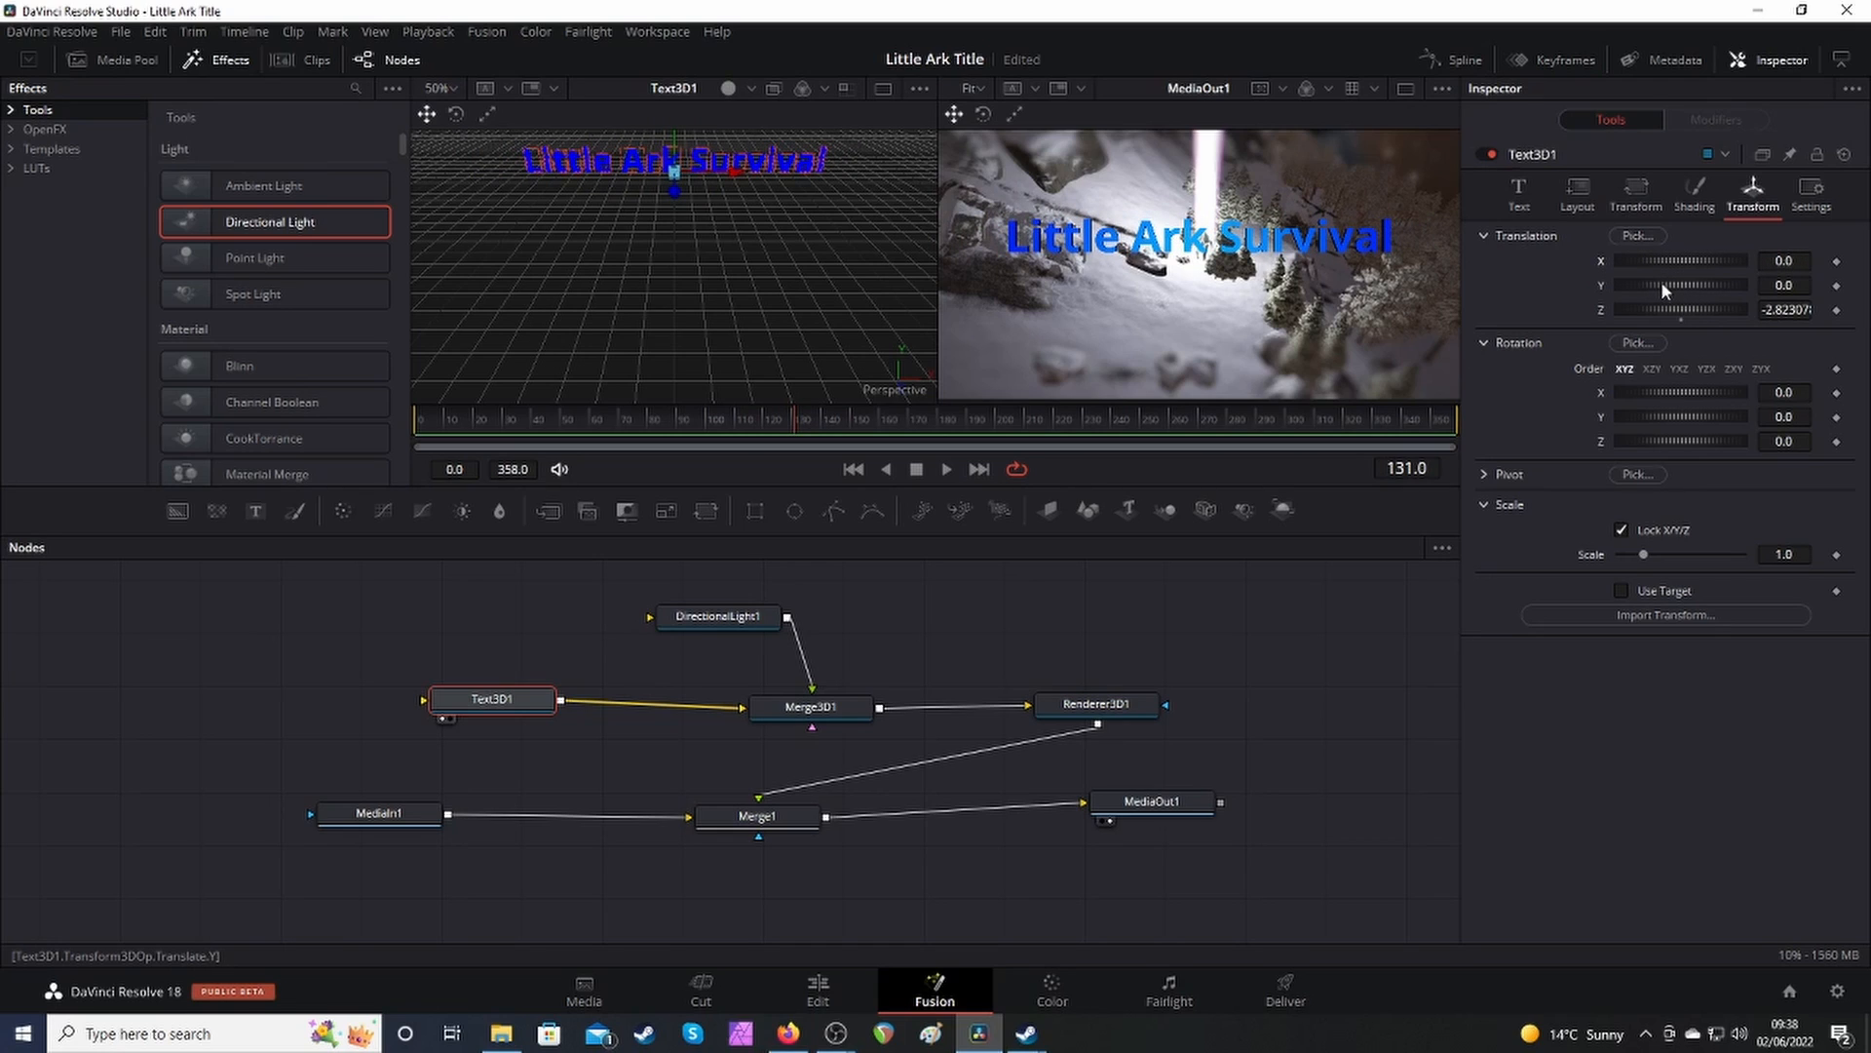
drag(1661, 282, 1611, 290)
double_click(1602, 289)
Push the 3D title back to a Z translation of about -4.54 and keyframe that value at frame 0.
drag(674, 195, 671, 175)
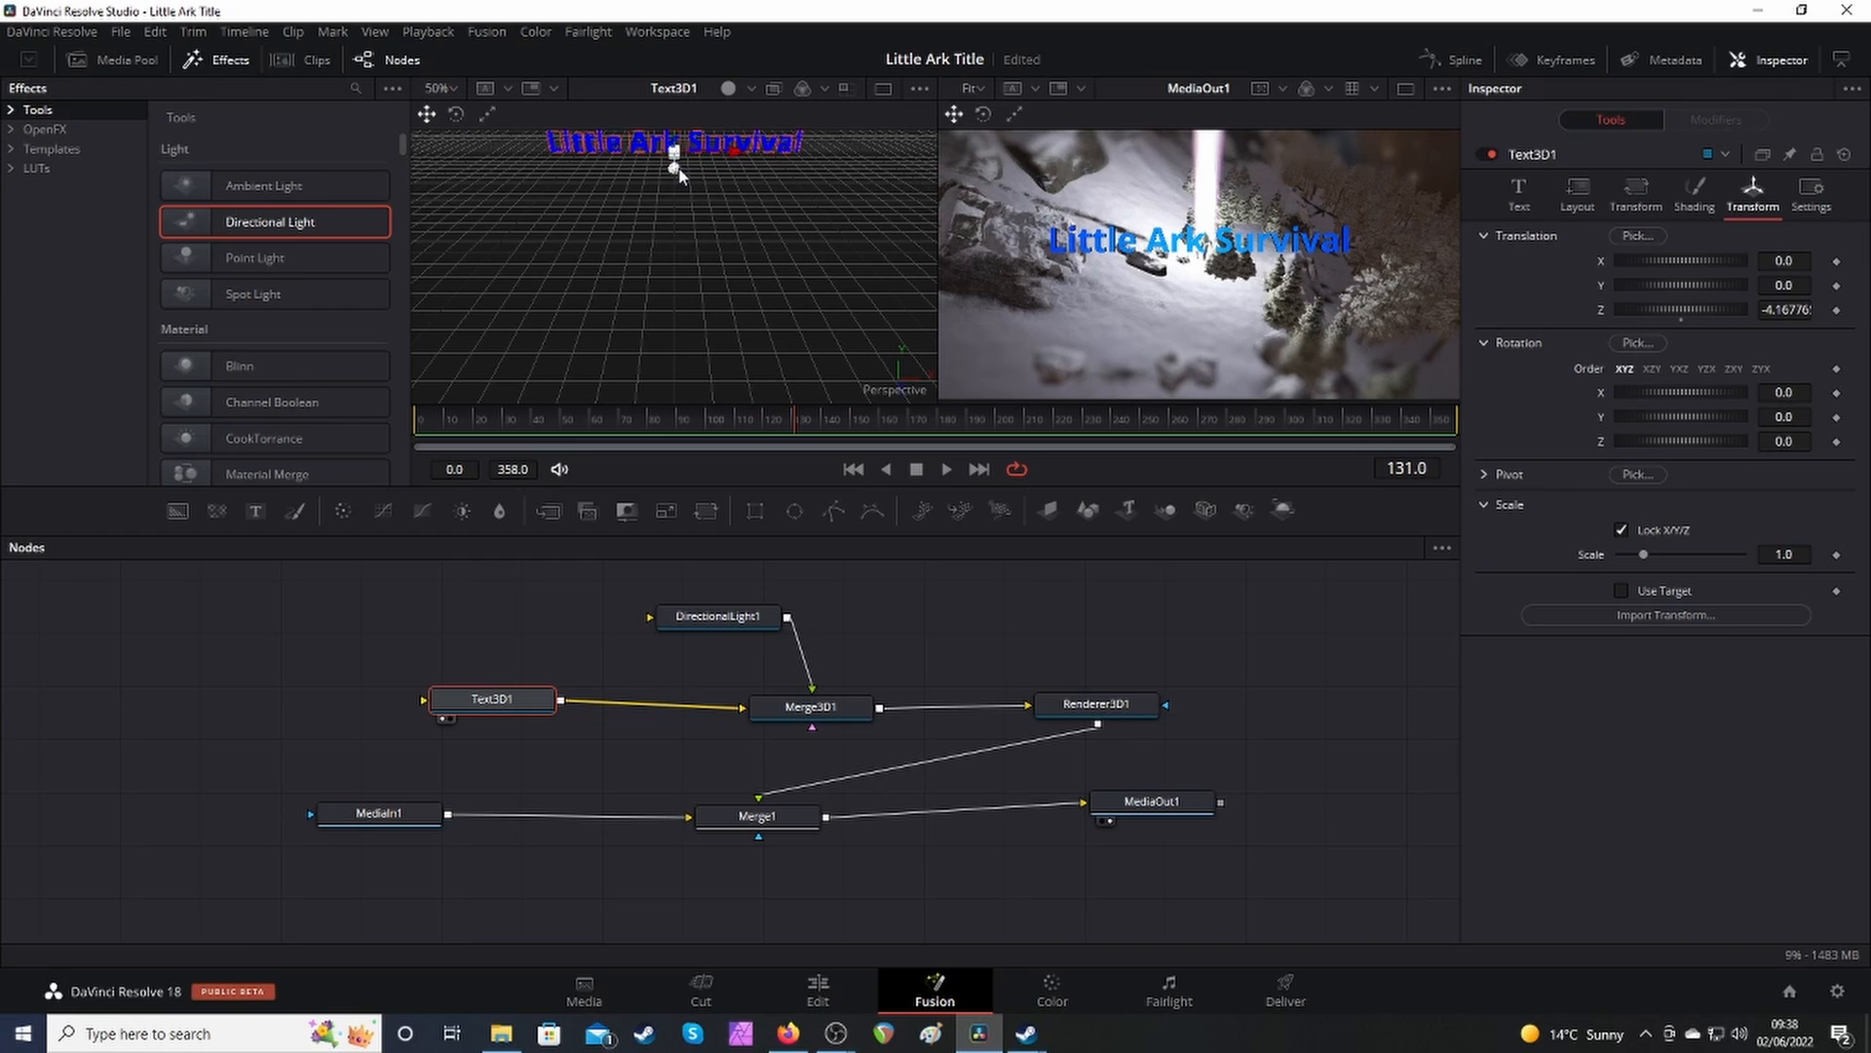
mouse_move(678, 174)
mouse_down()
mouse_move(669, 323)
mouse_move(671, 156)
mouse_up()
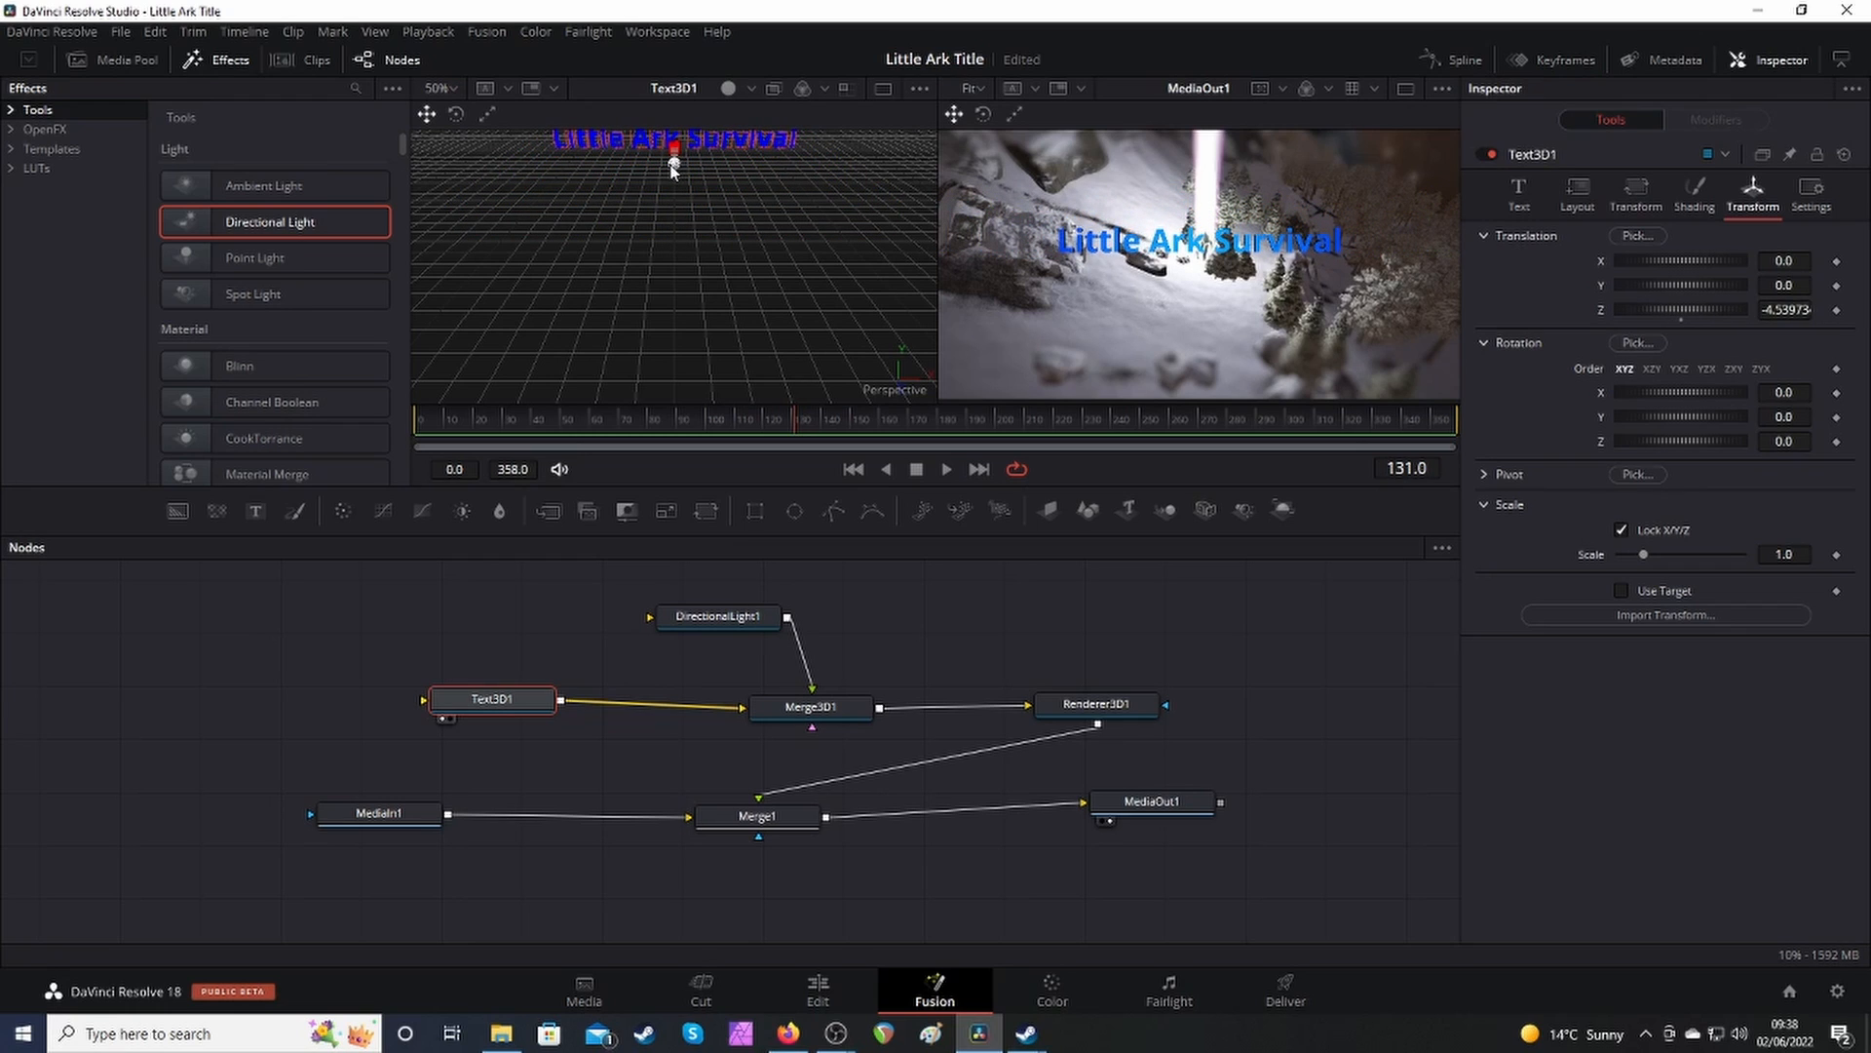
click(855, 470)
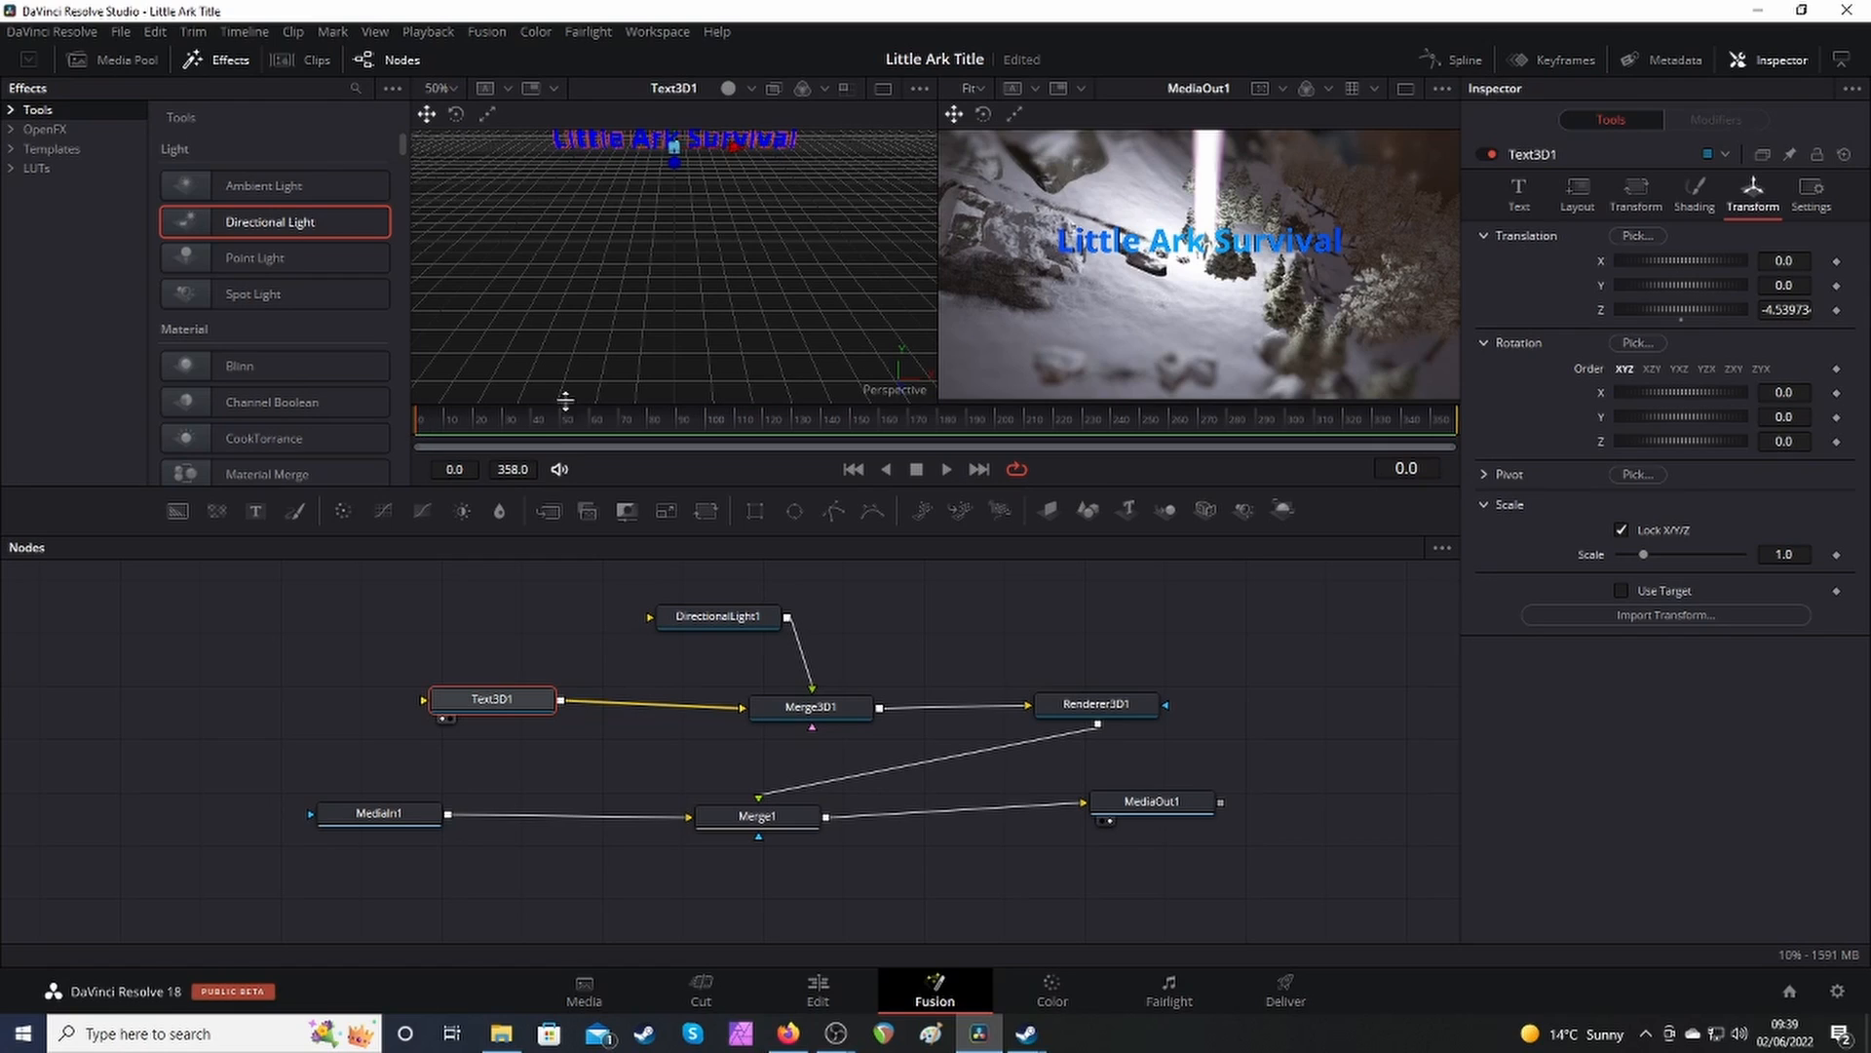
click(1838, 311)
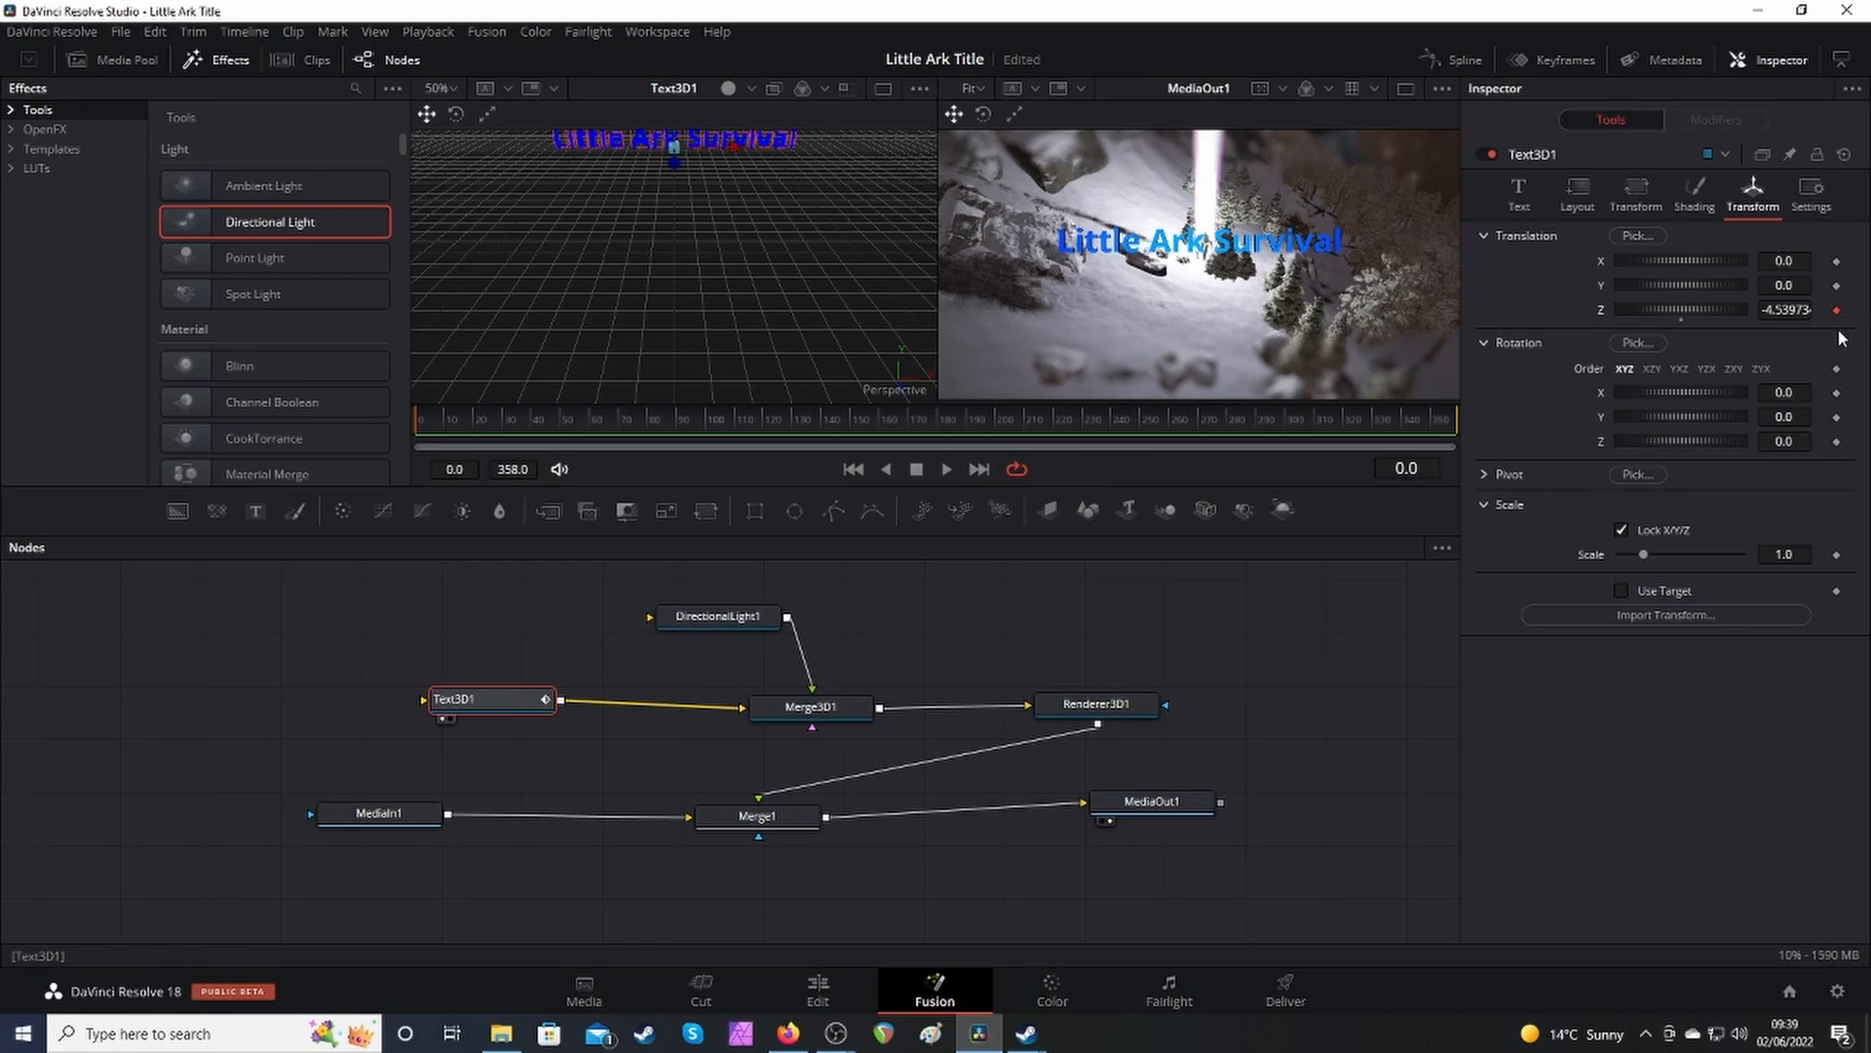
Save the project and bring the 3D title forward to a Z translation of about -1.80 at frame 358.
key(ctrl+s)
click(977, 470)
drag(675, 167, 690, 218)
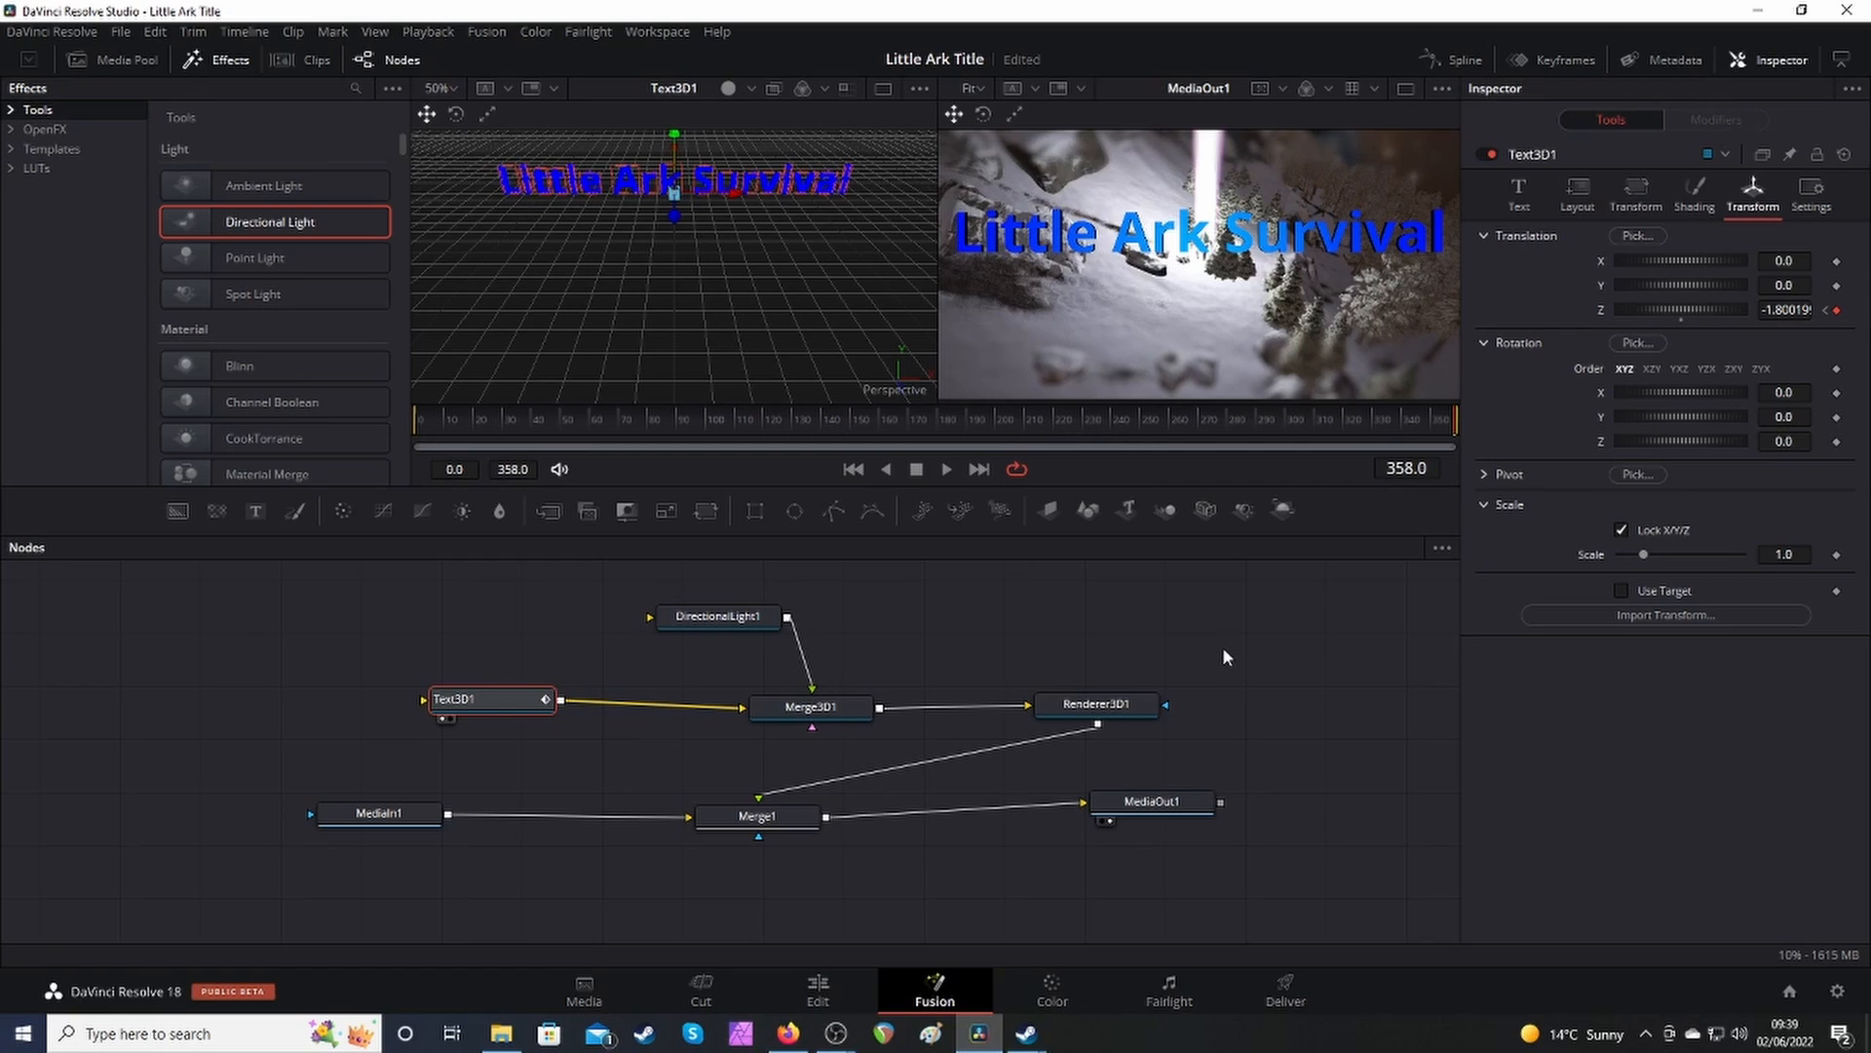
Play the title's forward movement from frame 0 and stop playback partway through.
click(852, 469)
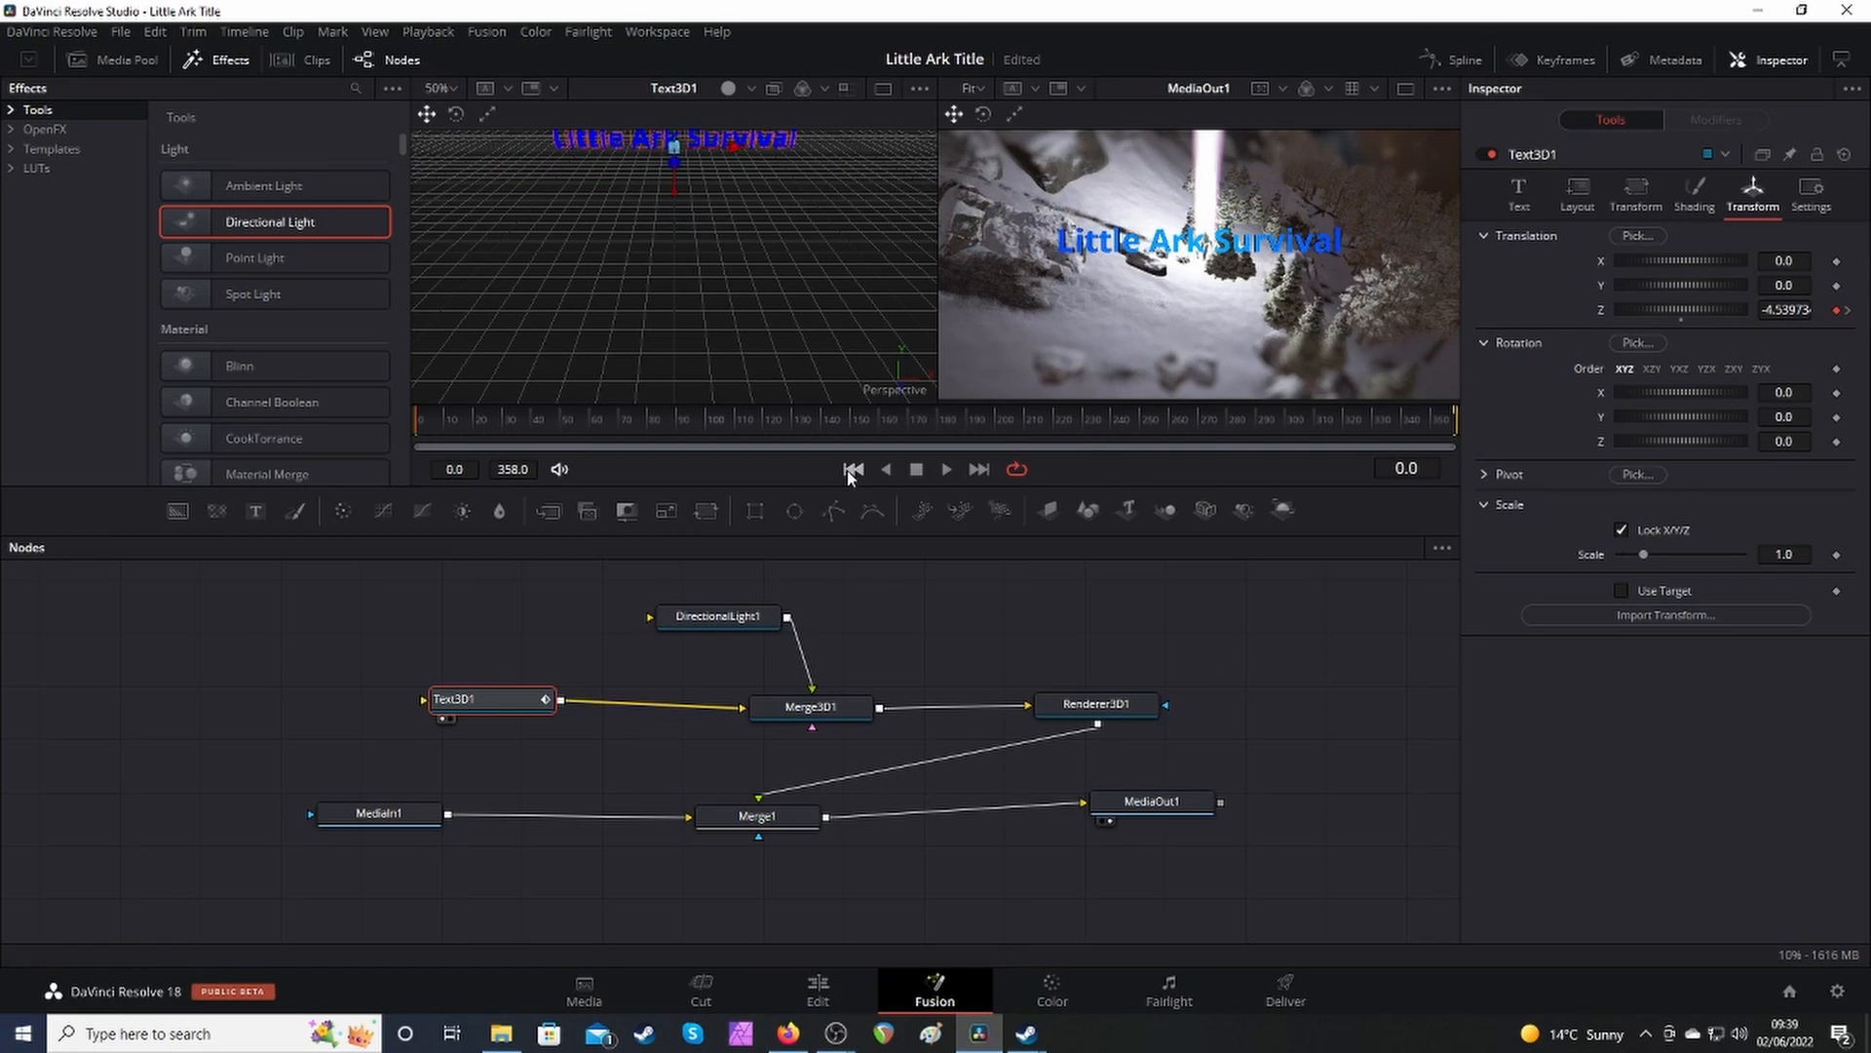
click(946, 469)
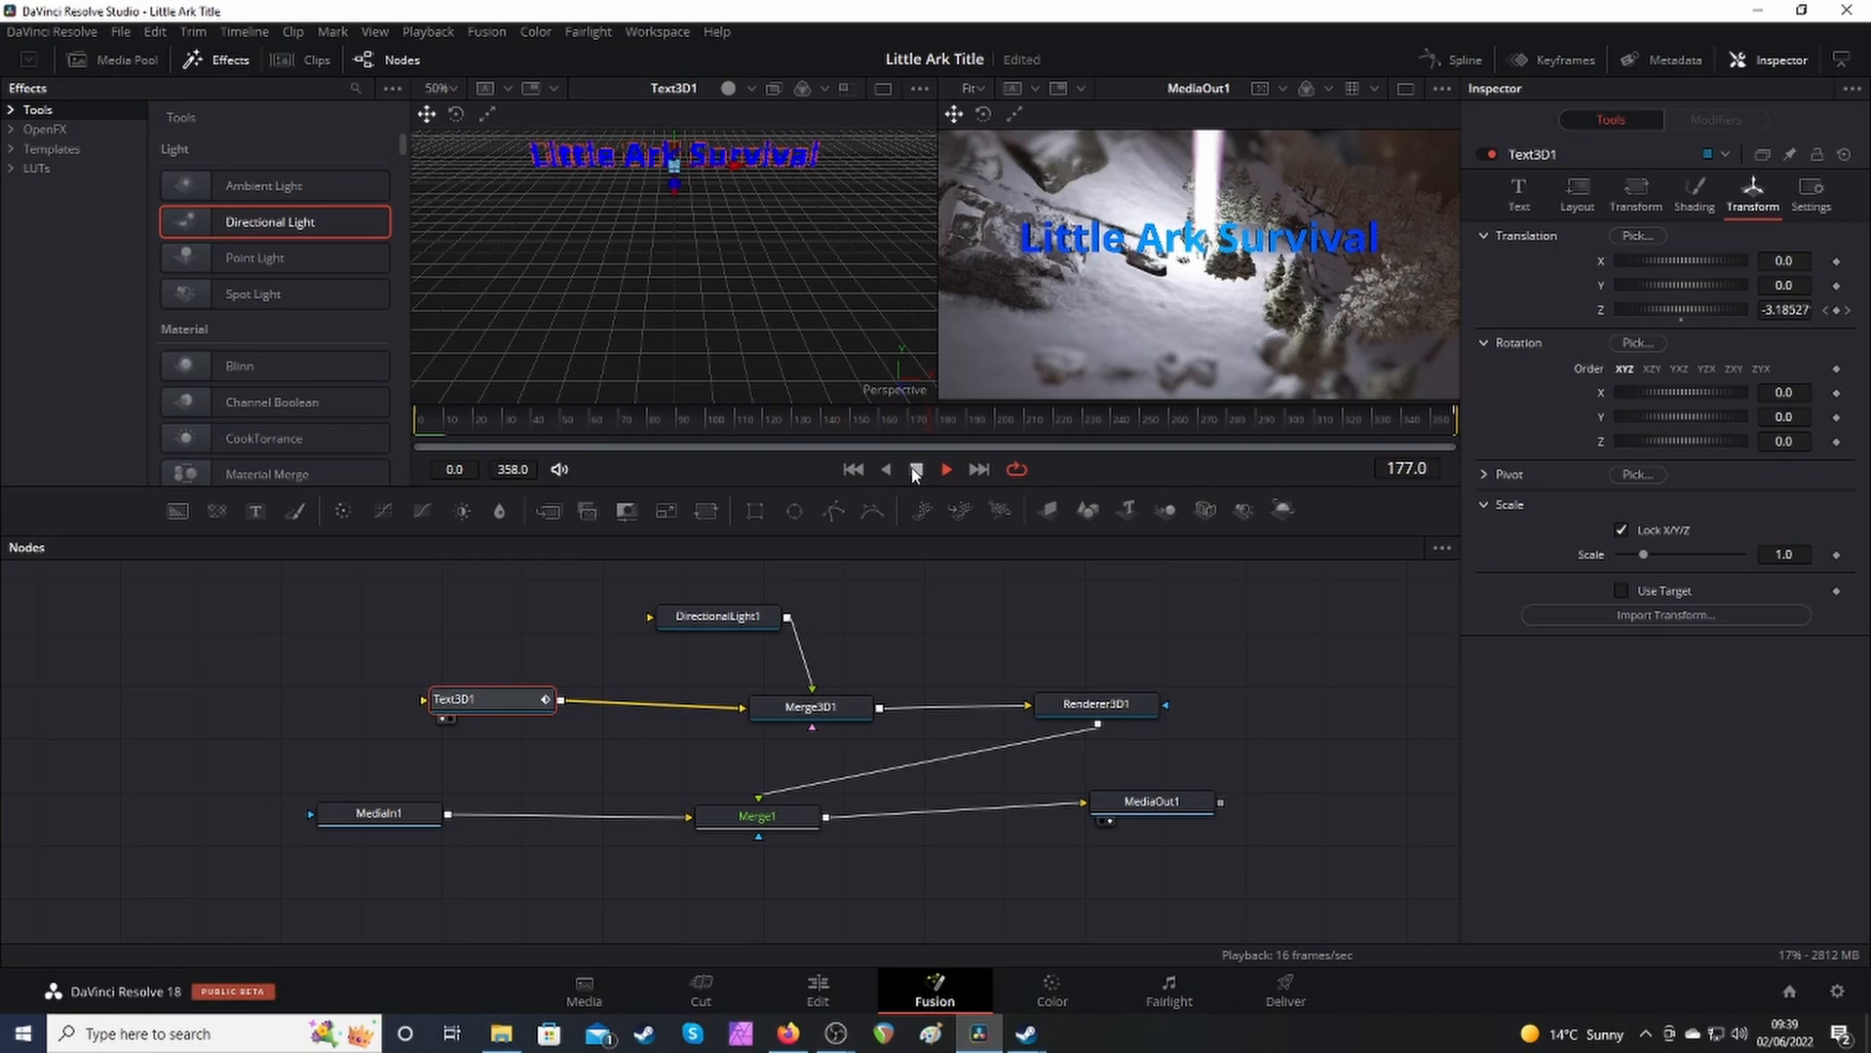
click(916, 471)
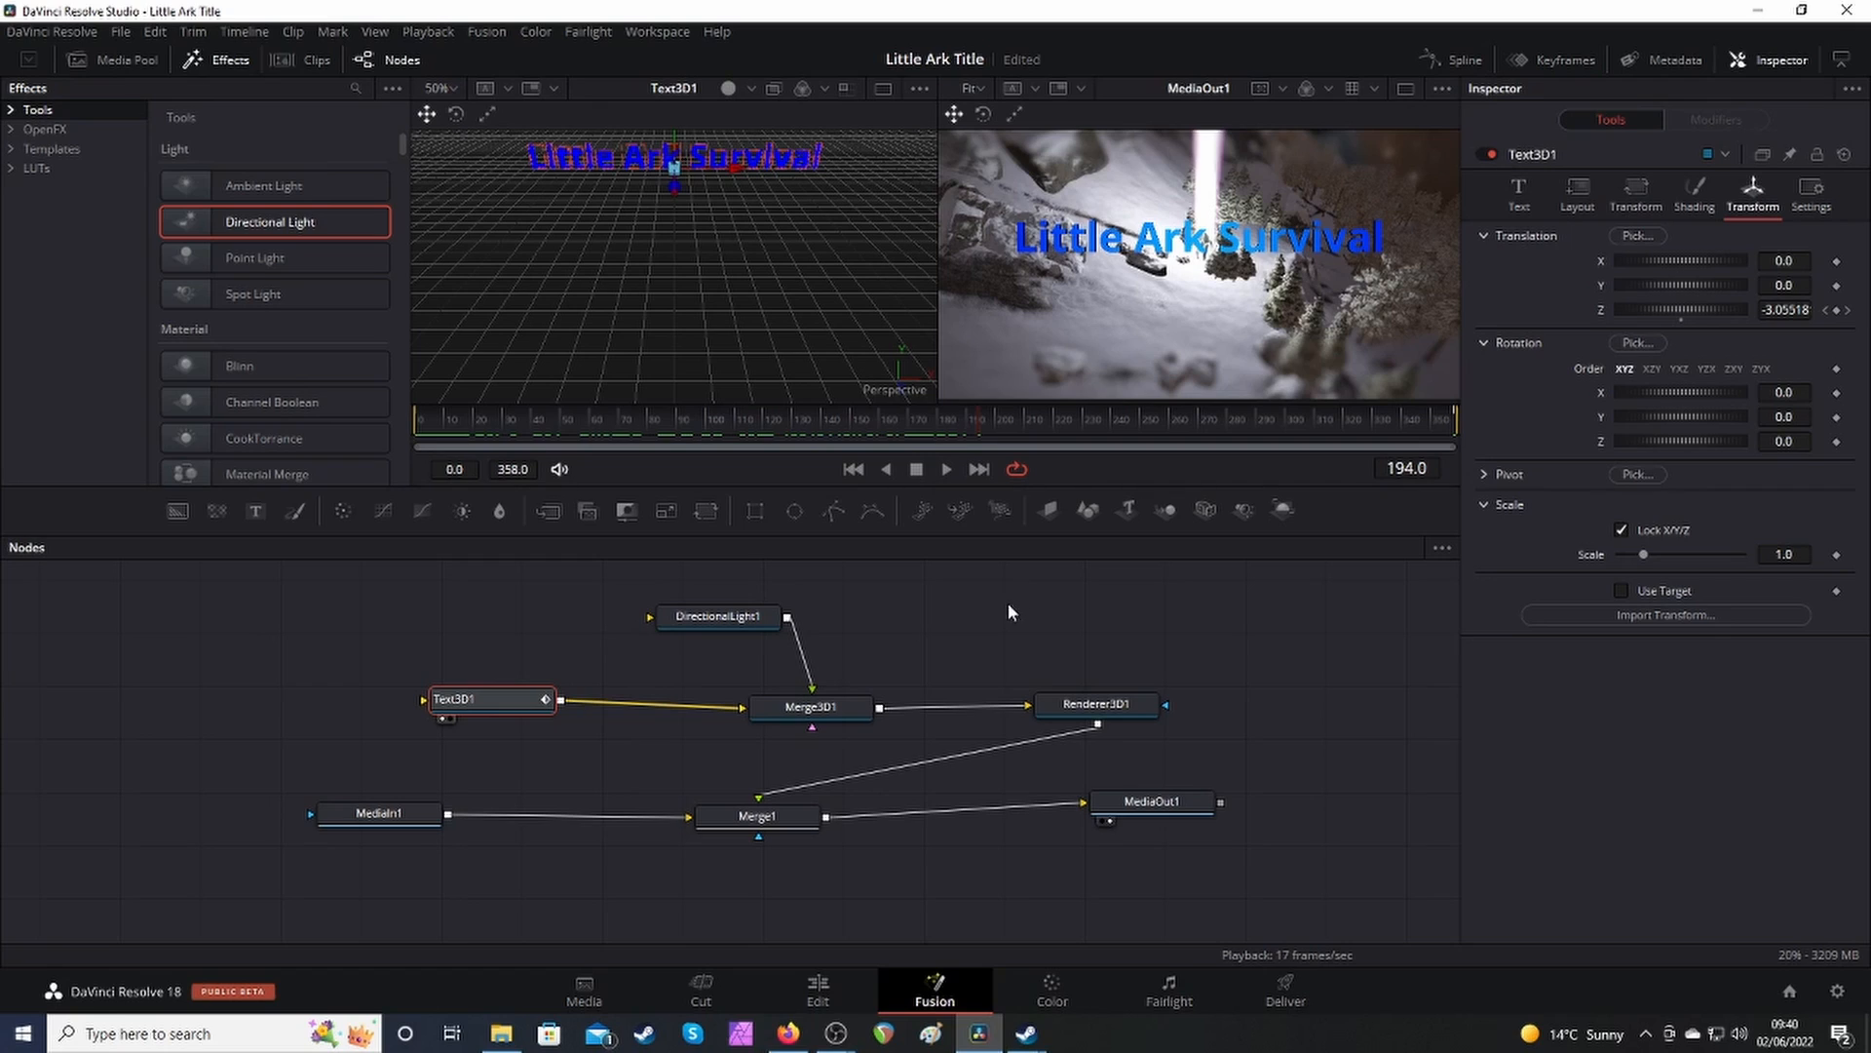
Review the composition's nodes one by one, shifting MediaOut1, Merge1 and DirectionalLight1 slightly in the node graph.
click(390, 815)
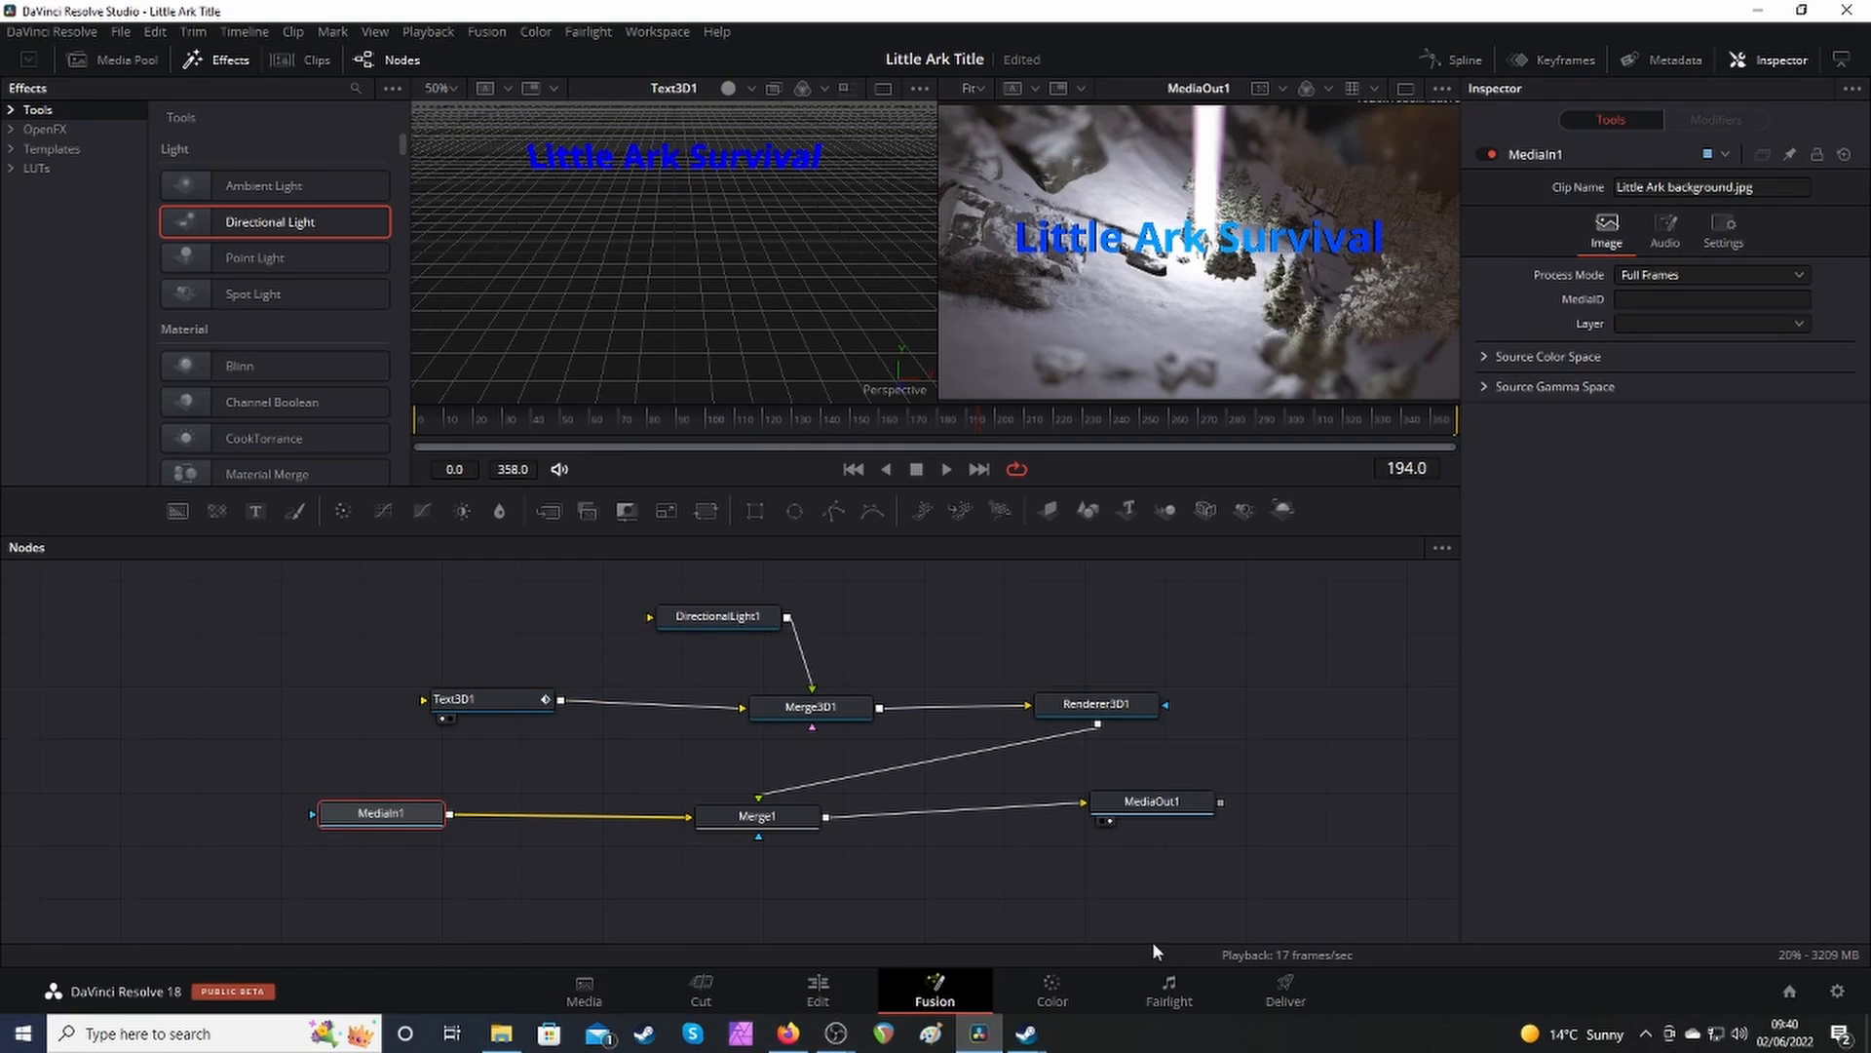
drag(1175, 807, 1238, 838)
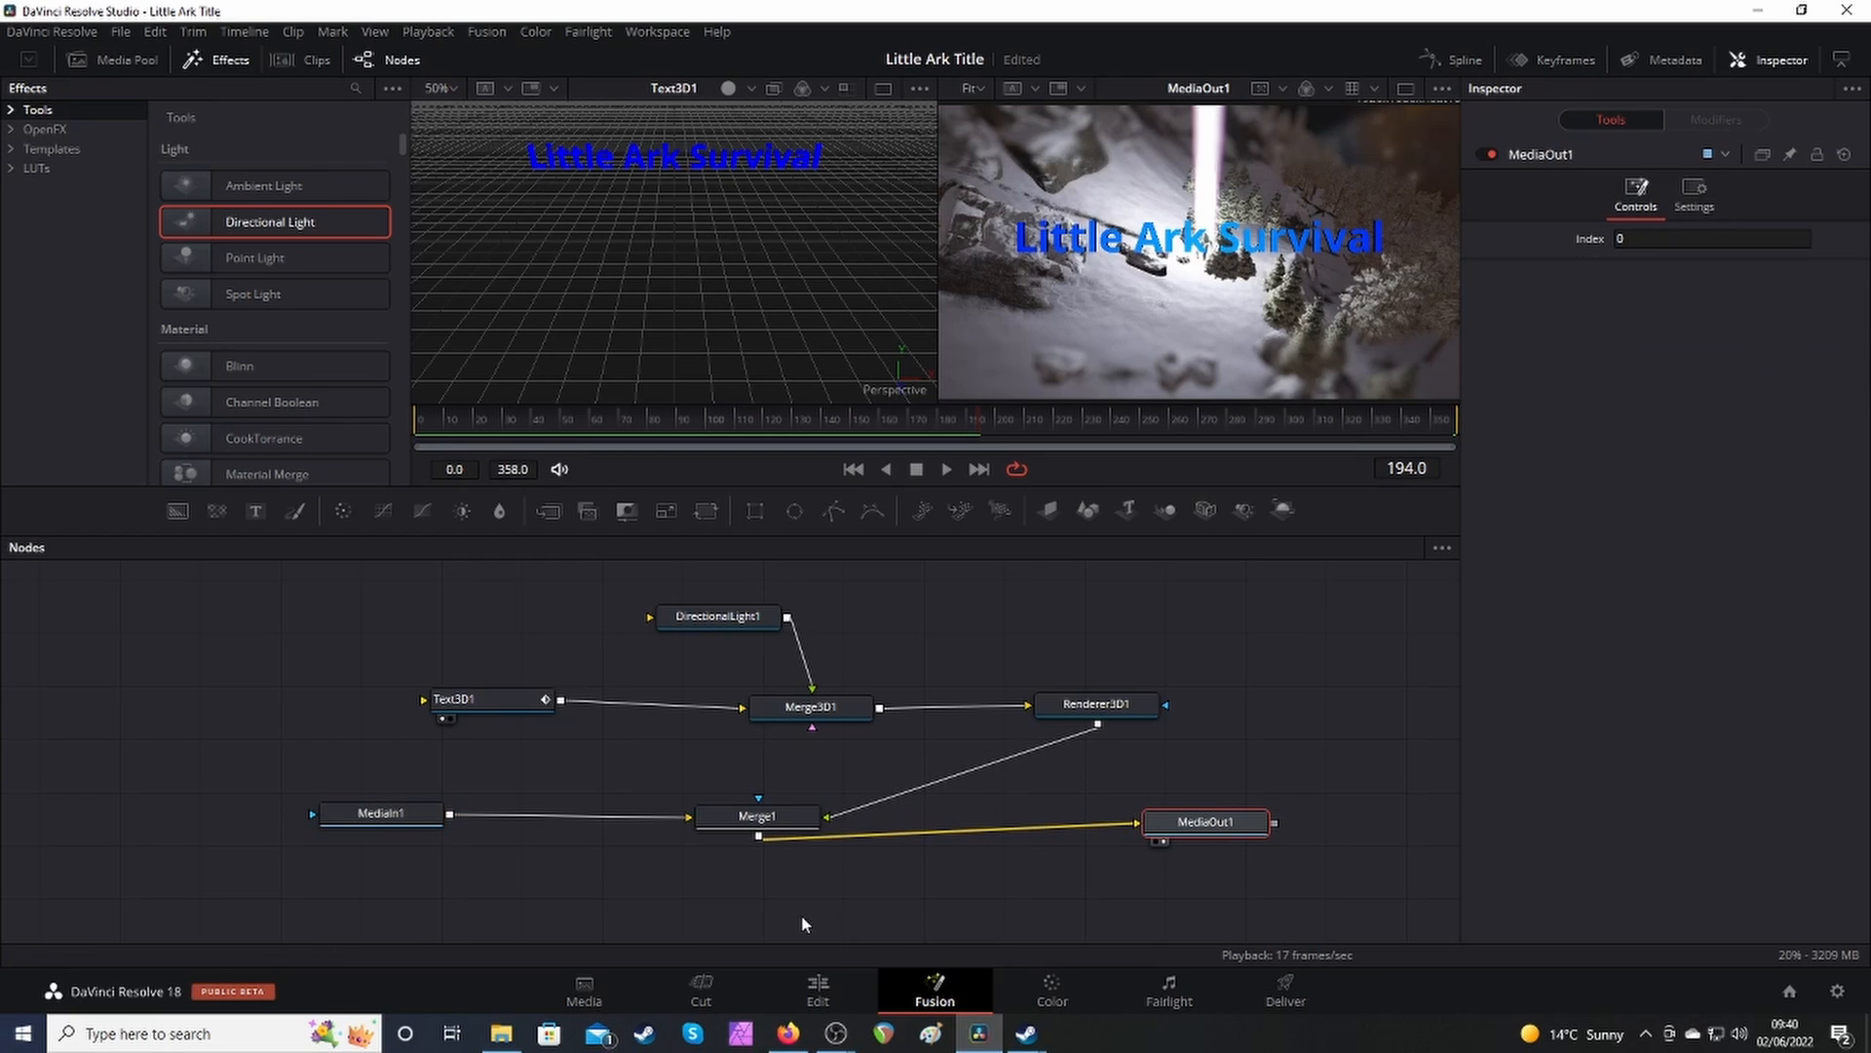
drag(757, 817, 770, 824)
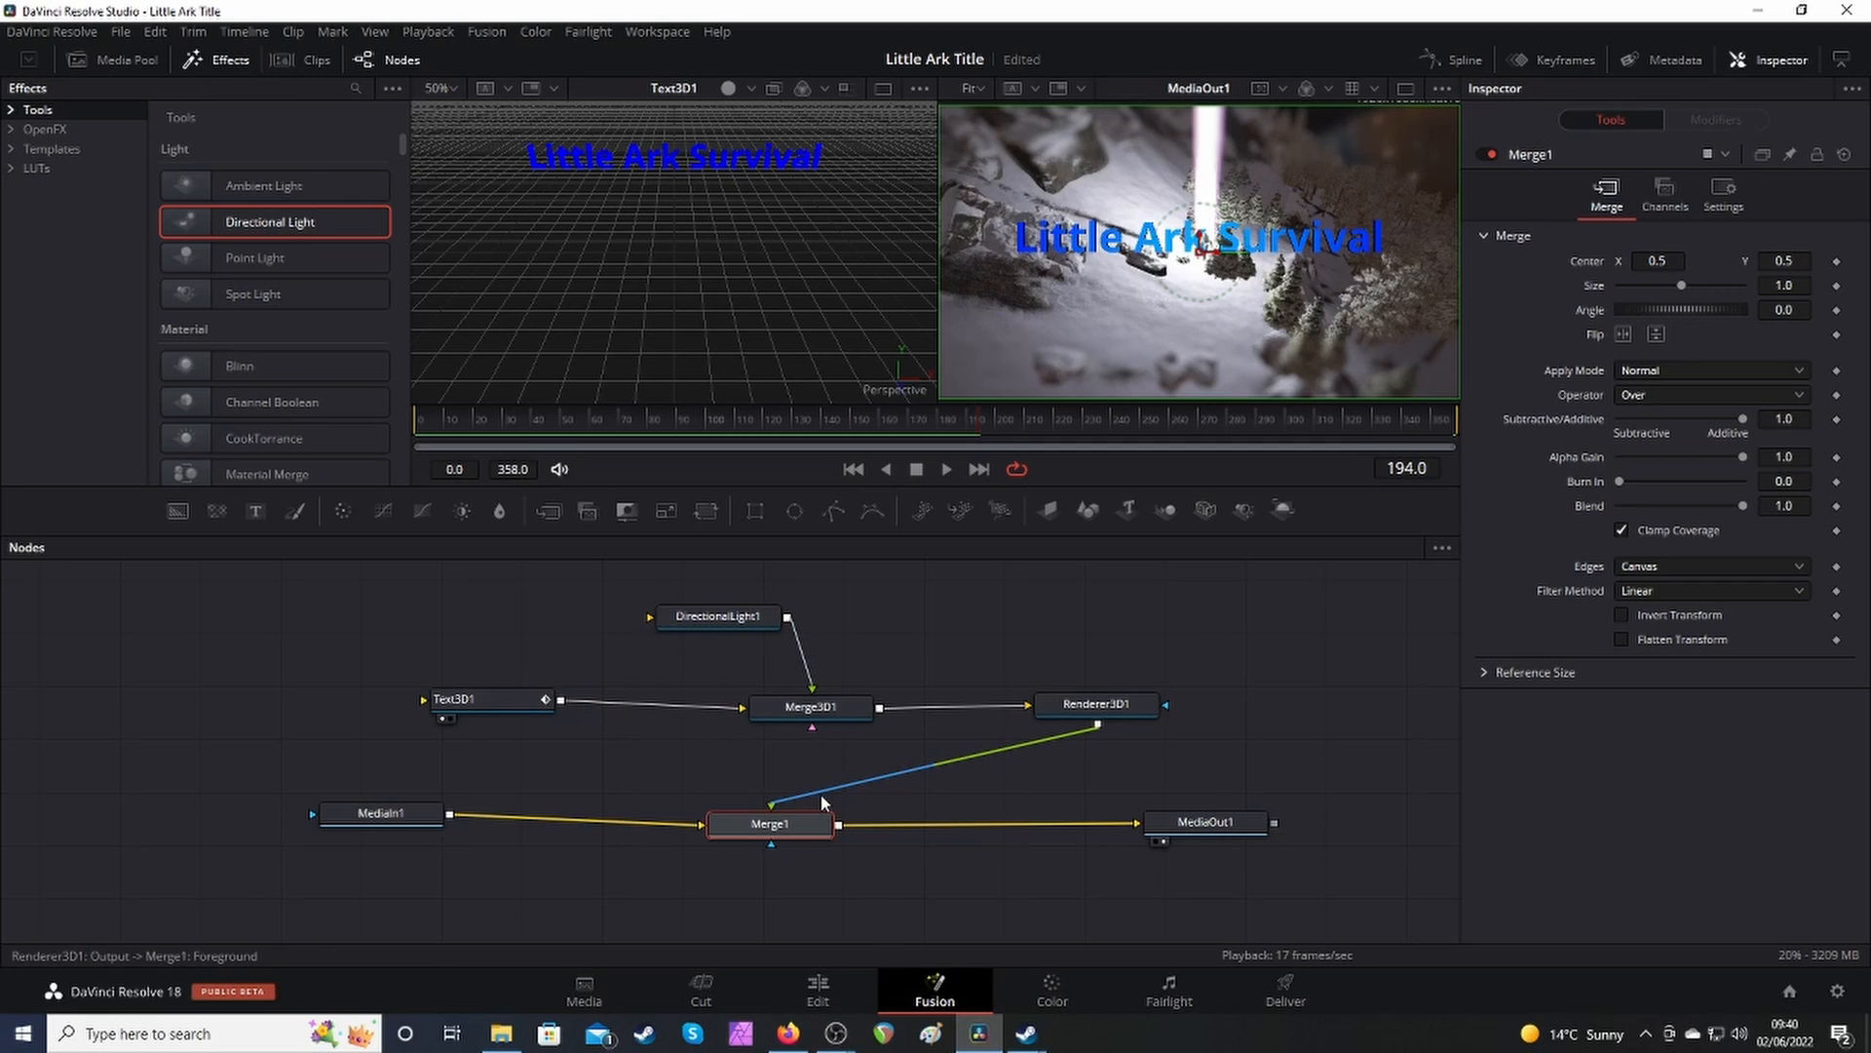
click(479, 698)
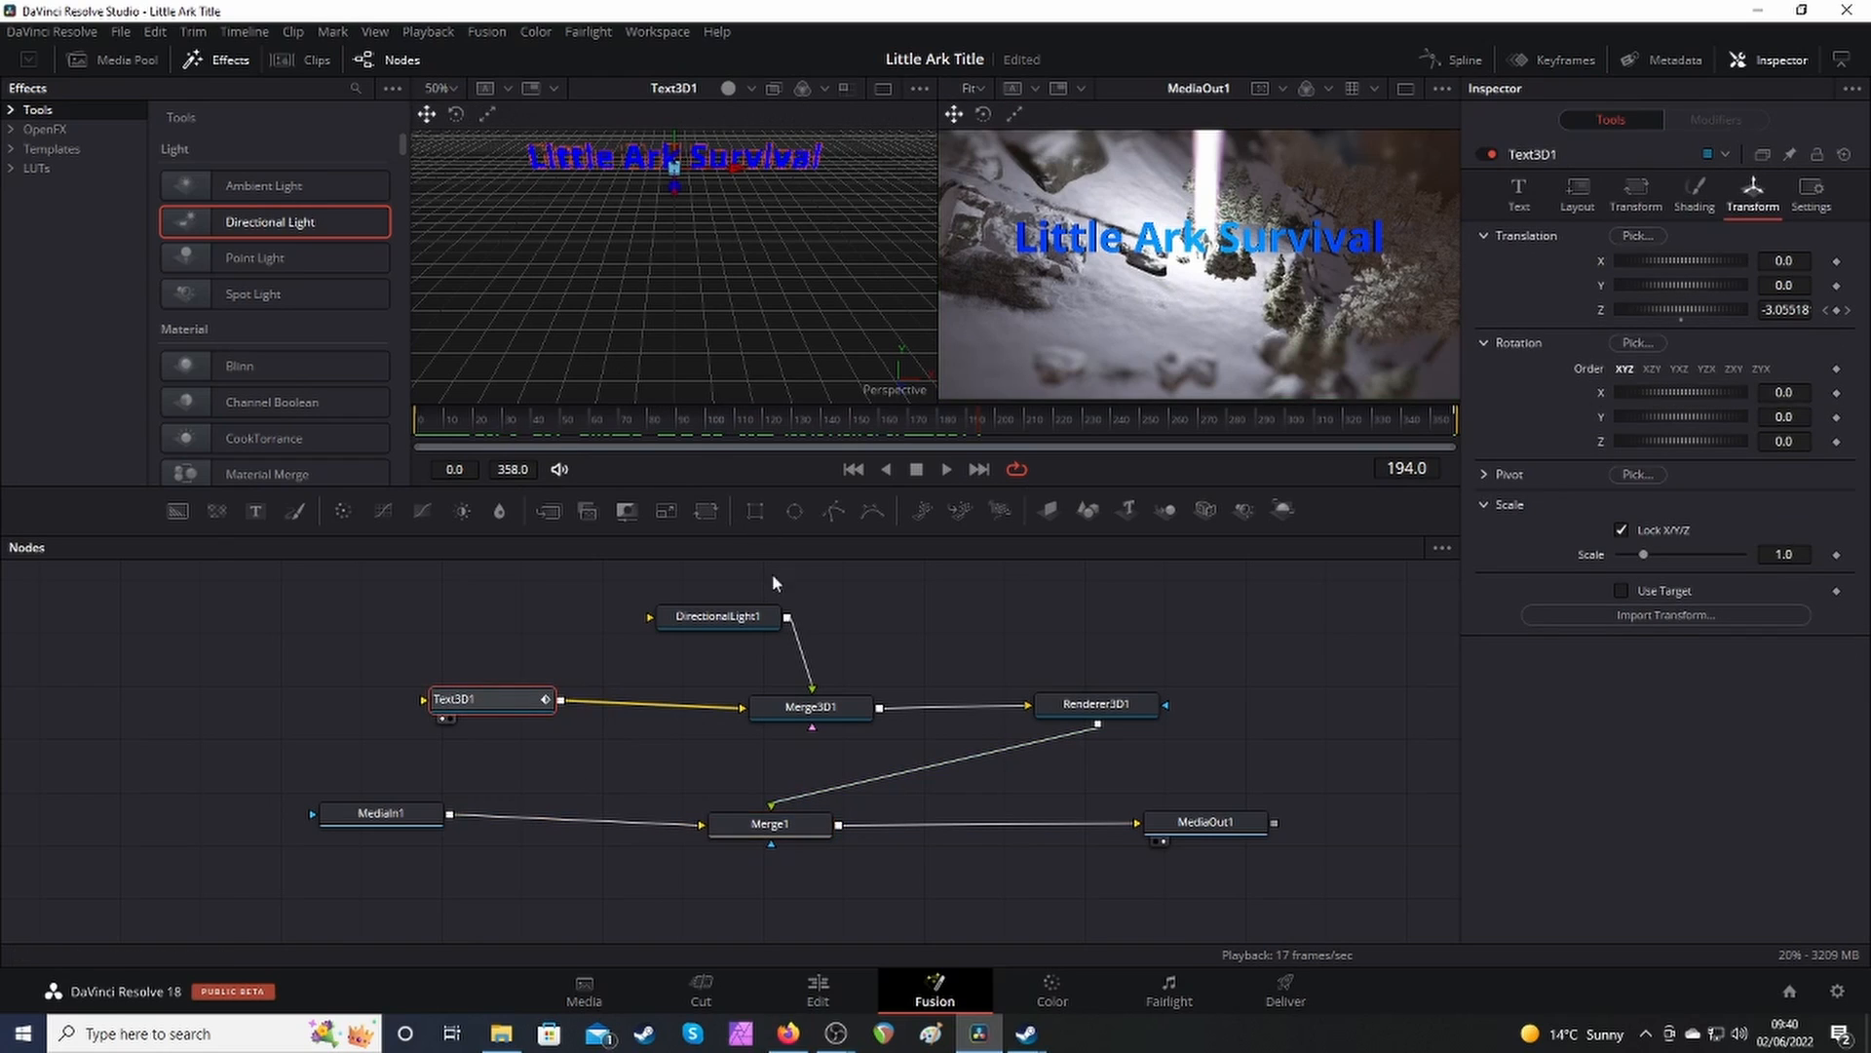
click(797, 713)
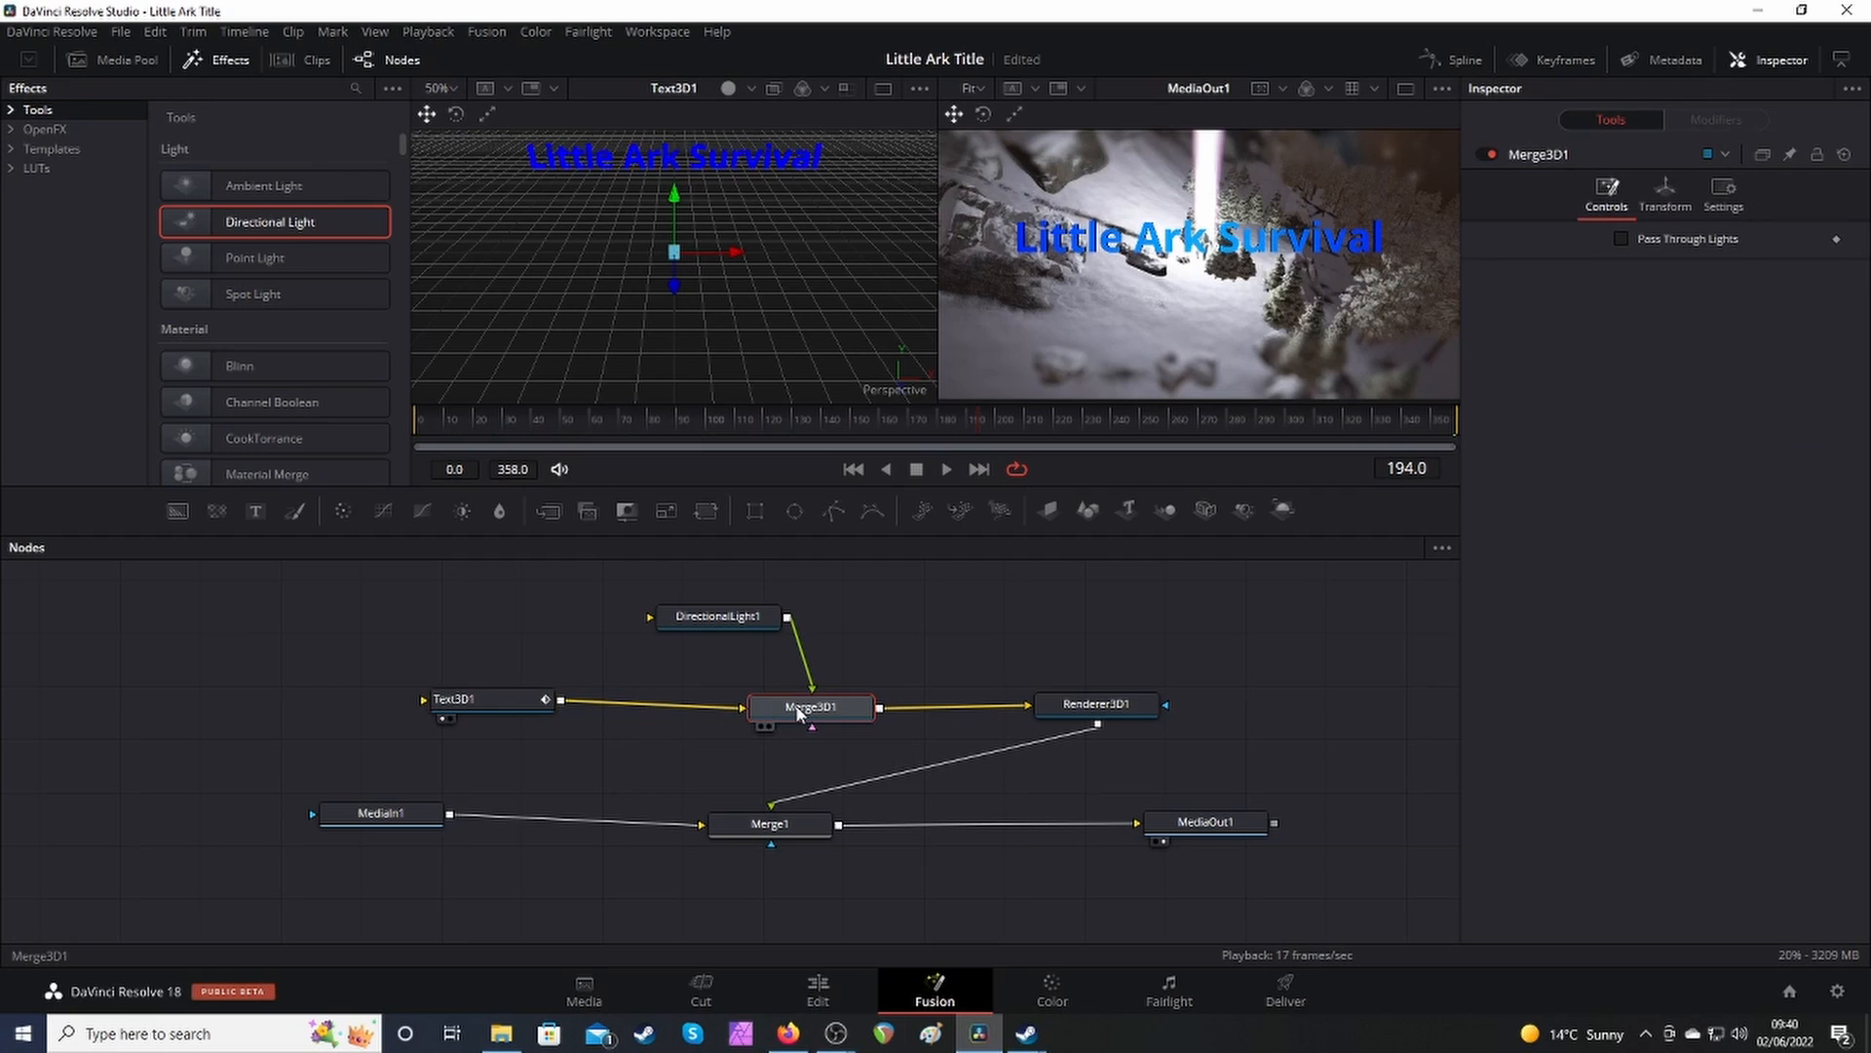
click(1126, 704)
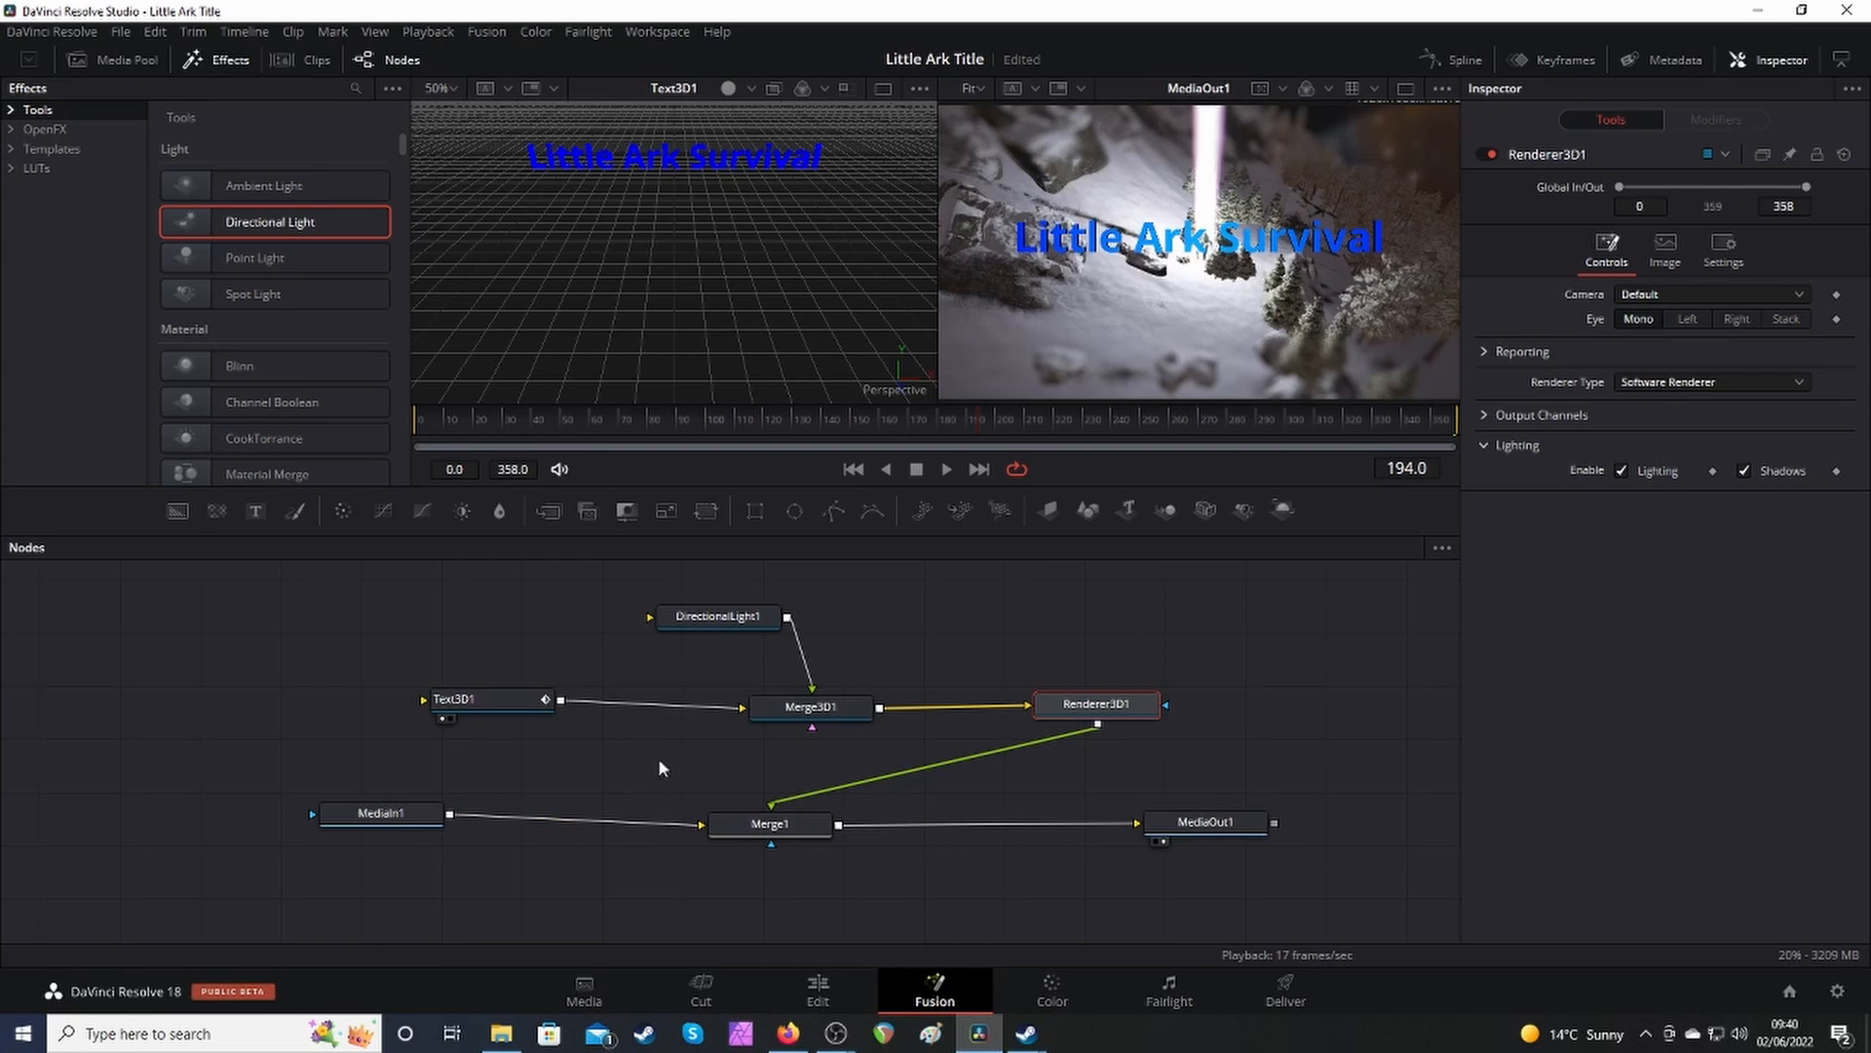
drag(722, 624, 726, 624)
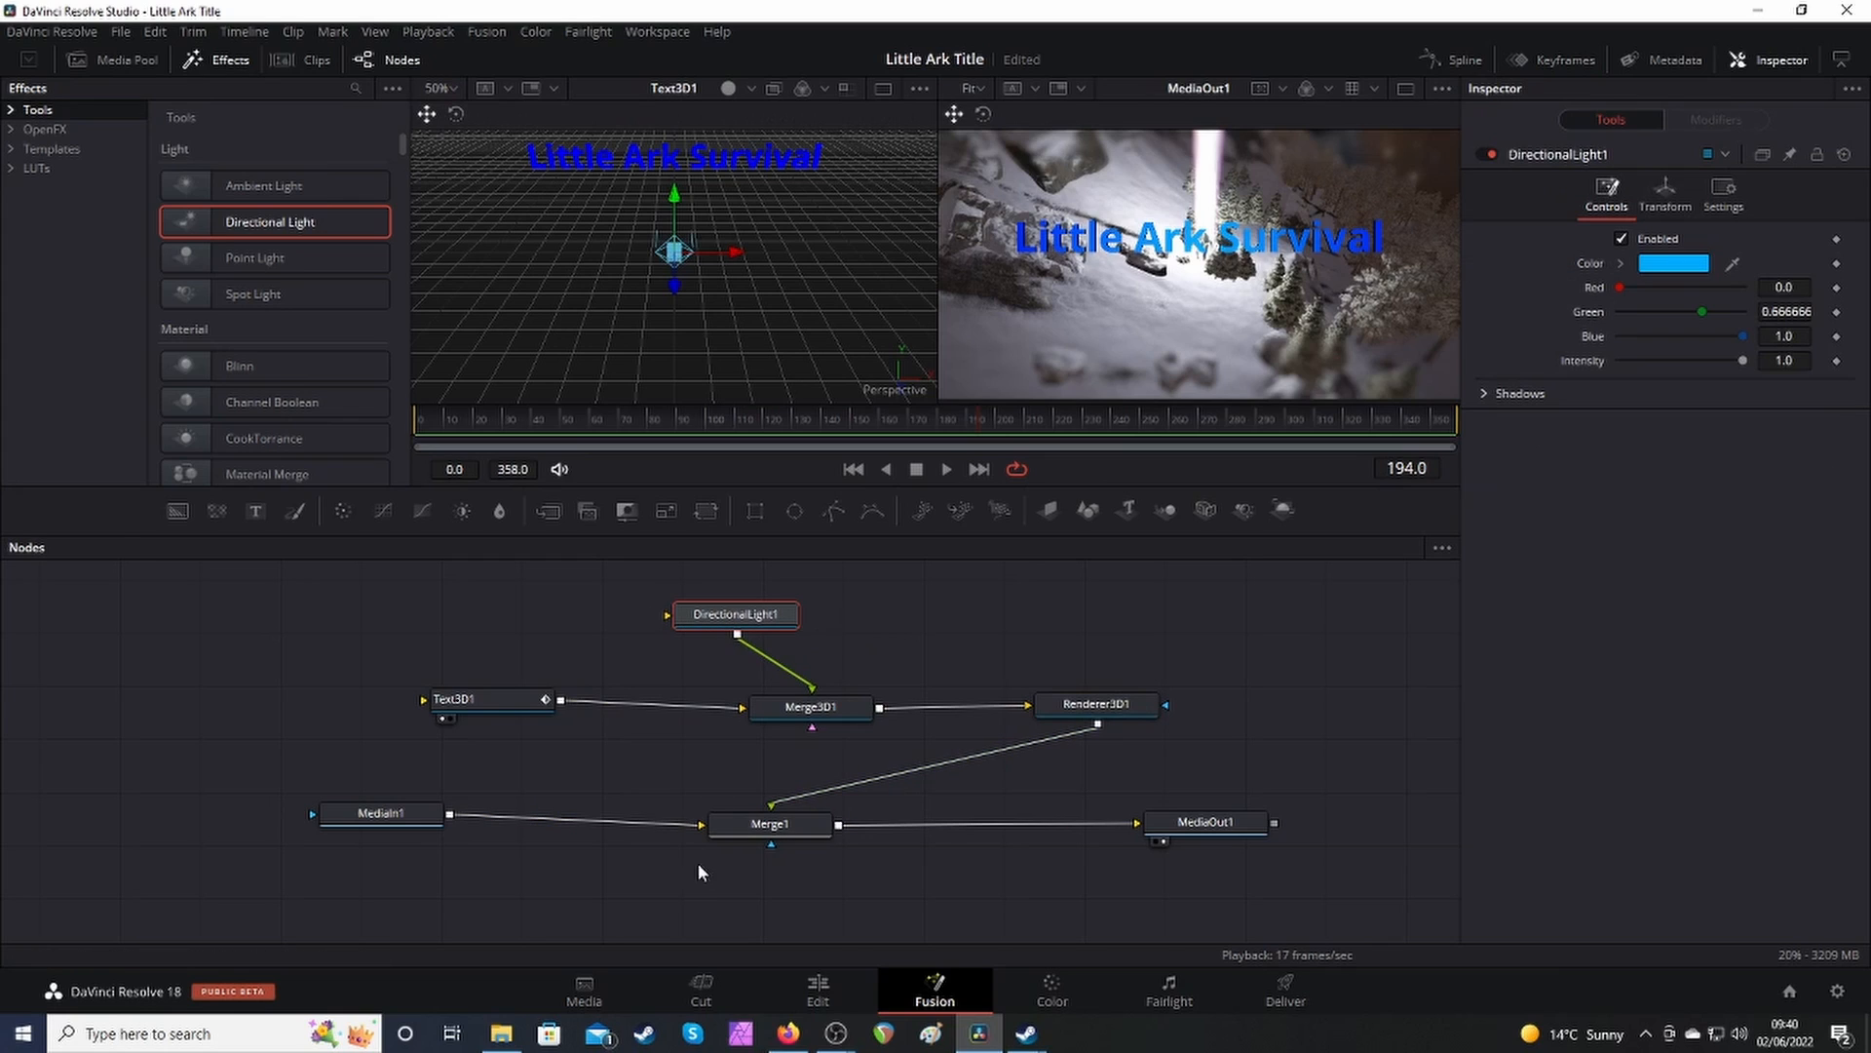
Play the timeline from its start on the Edit page to check the opening and title clips, and return to the beginning.
click(822, 994)
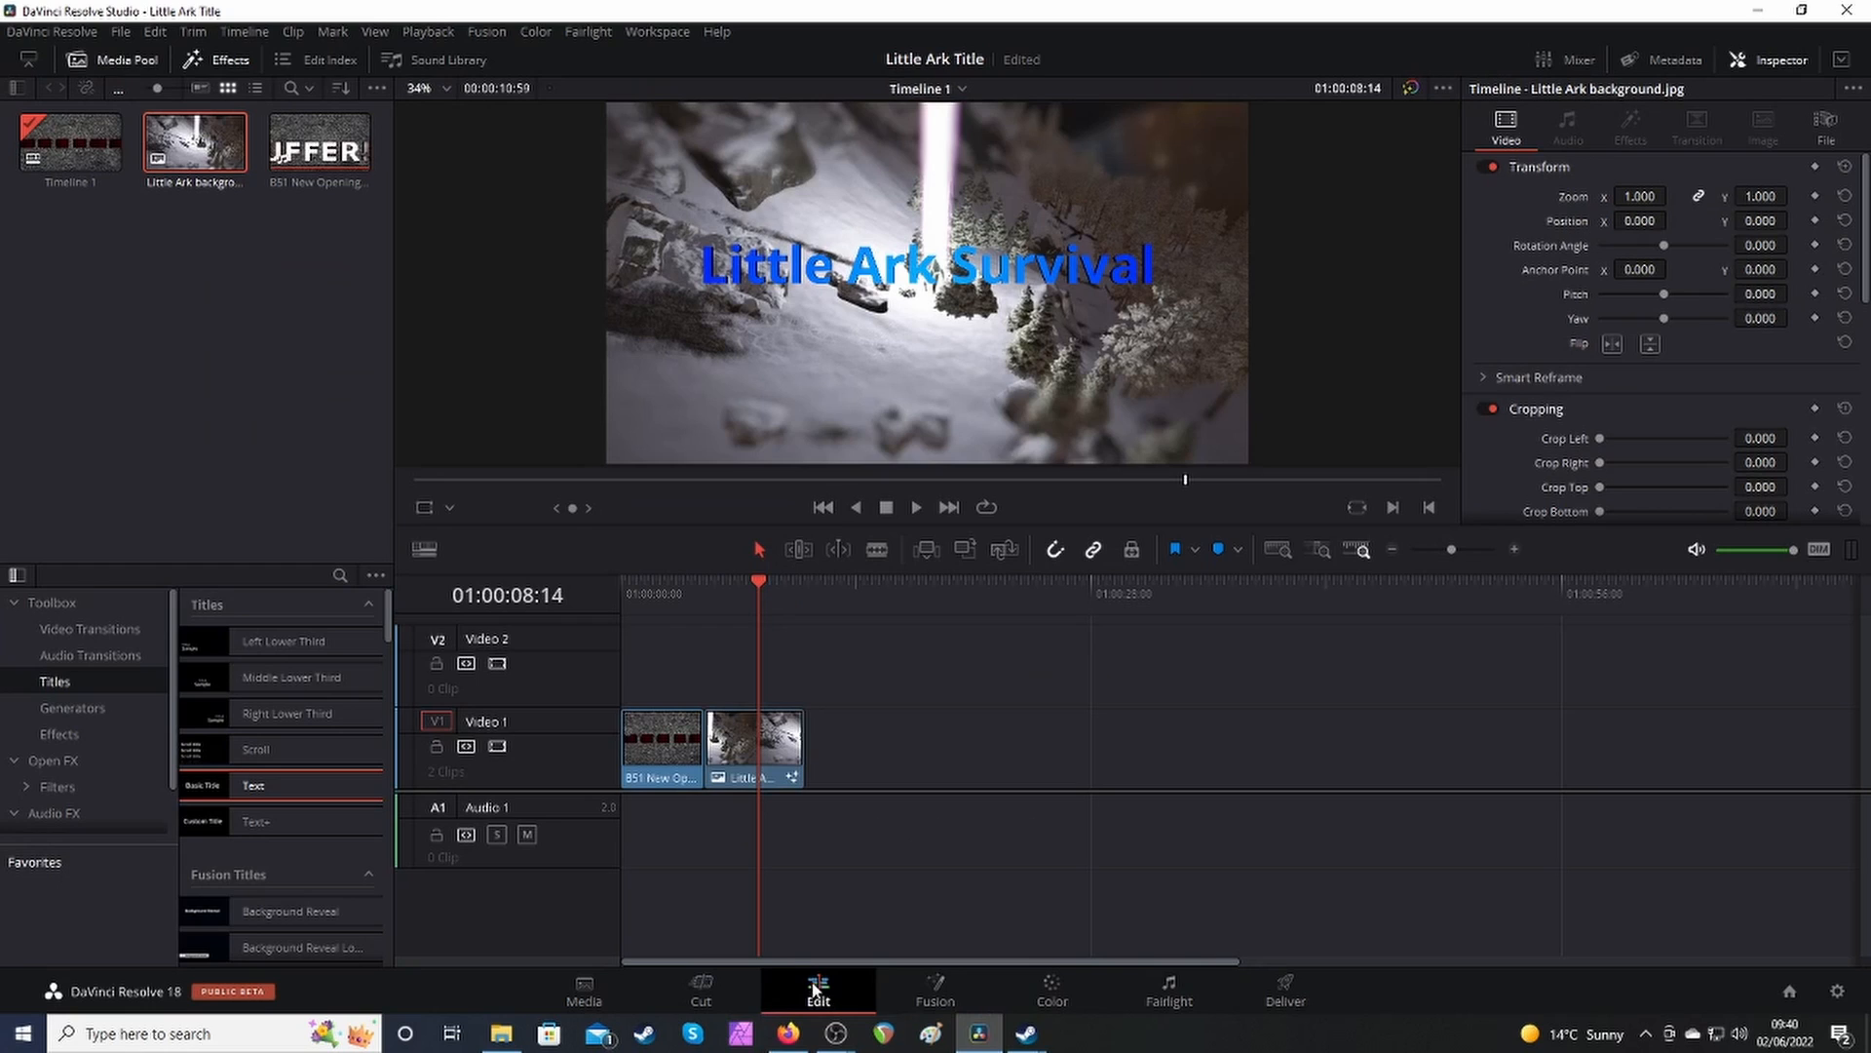
click(623, 581)
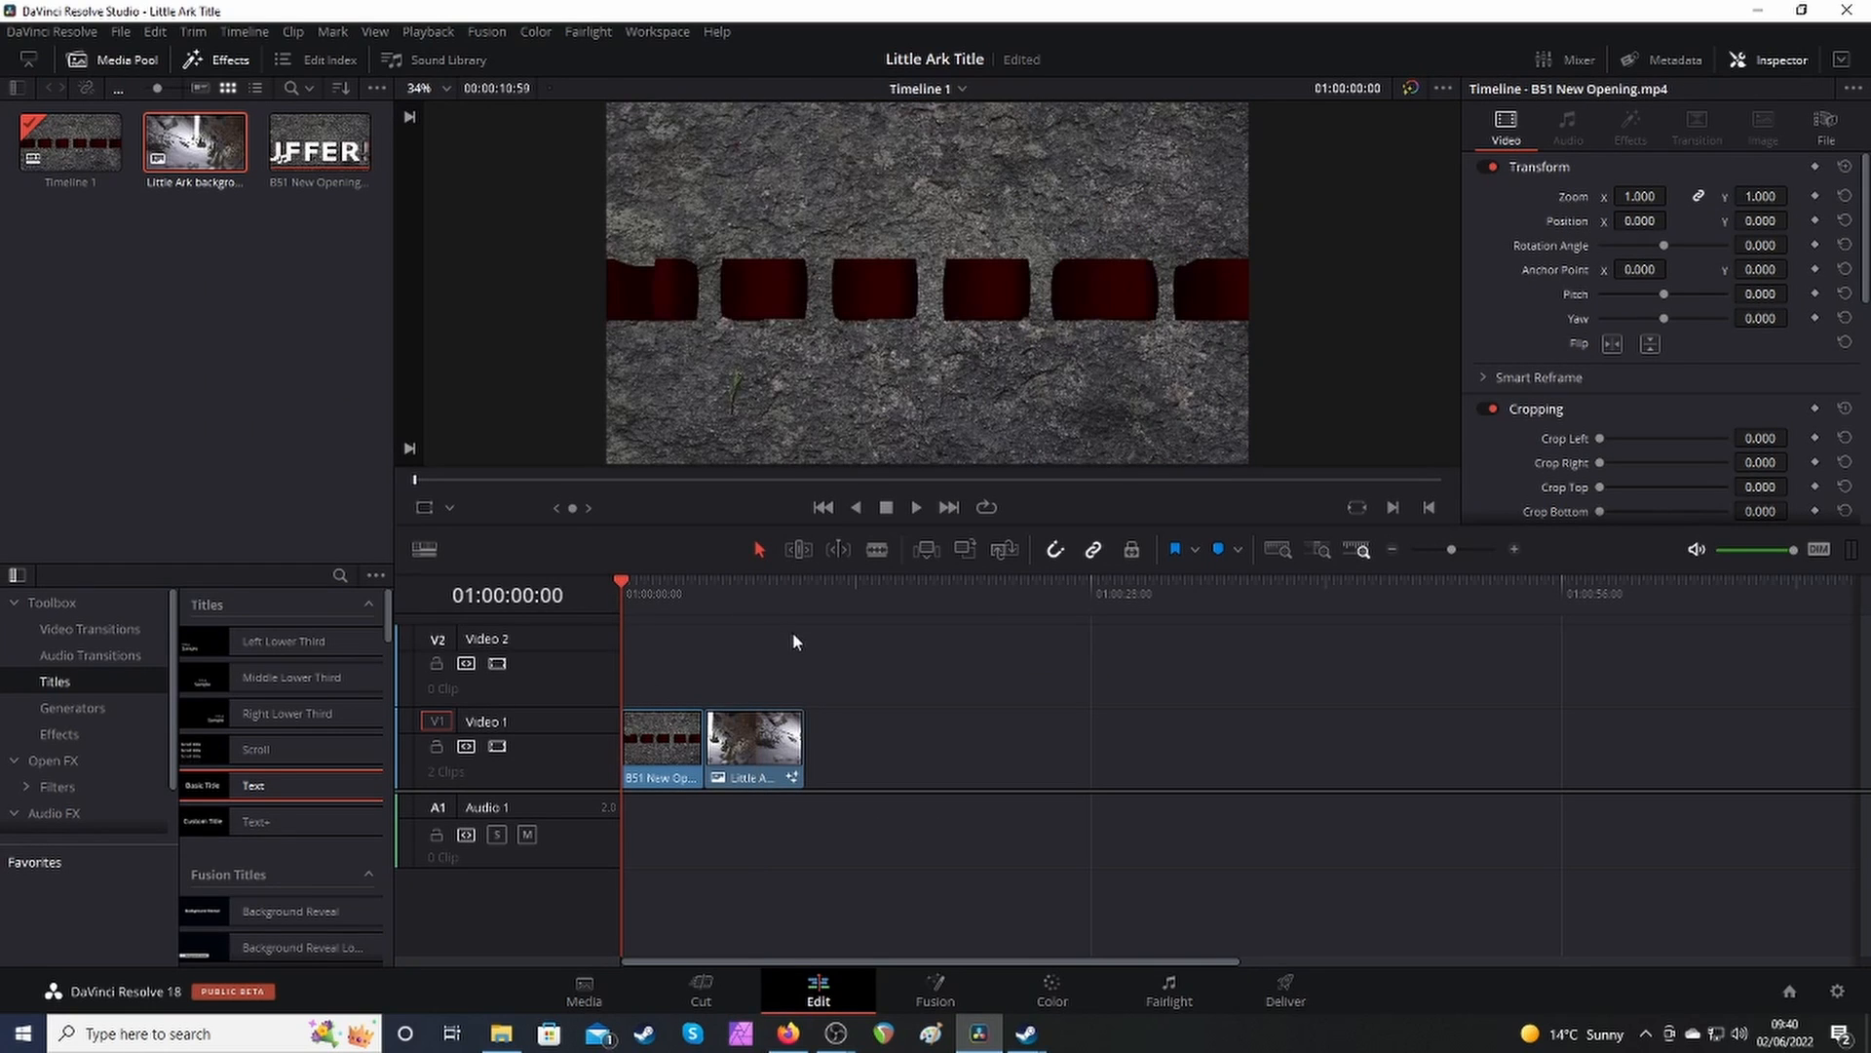
click(915, 506)
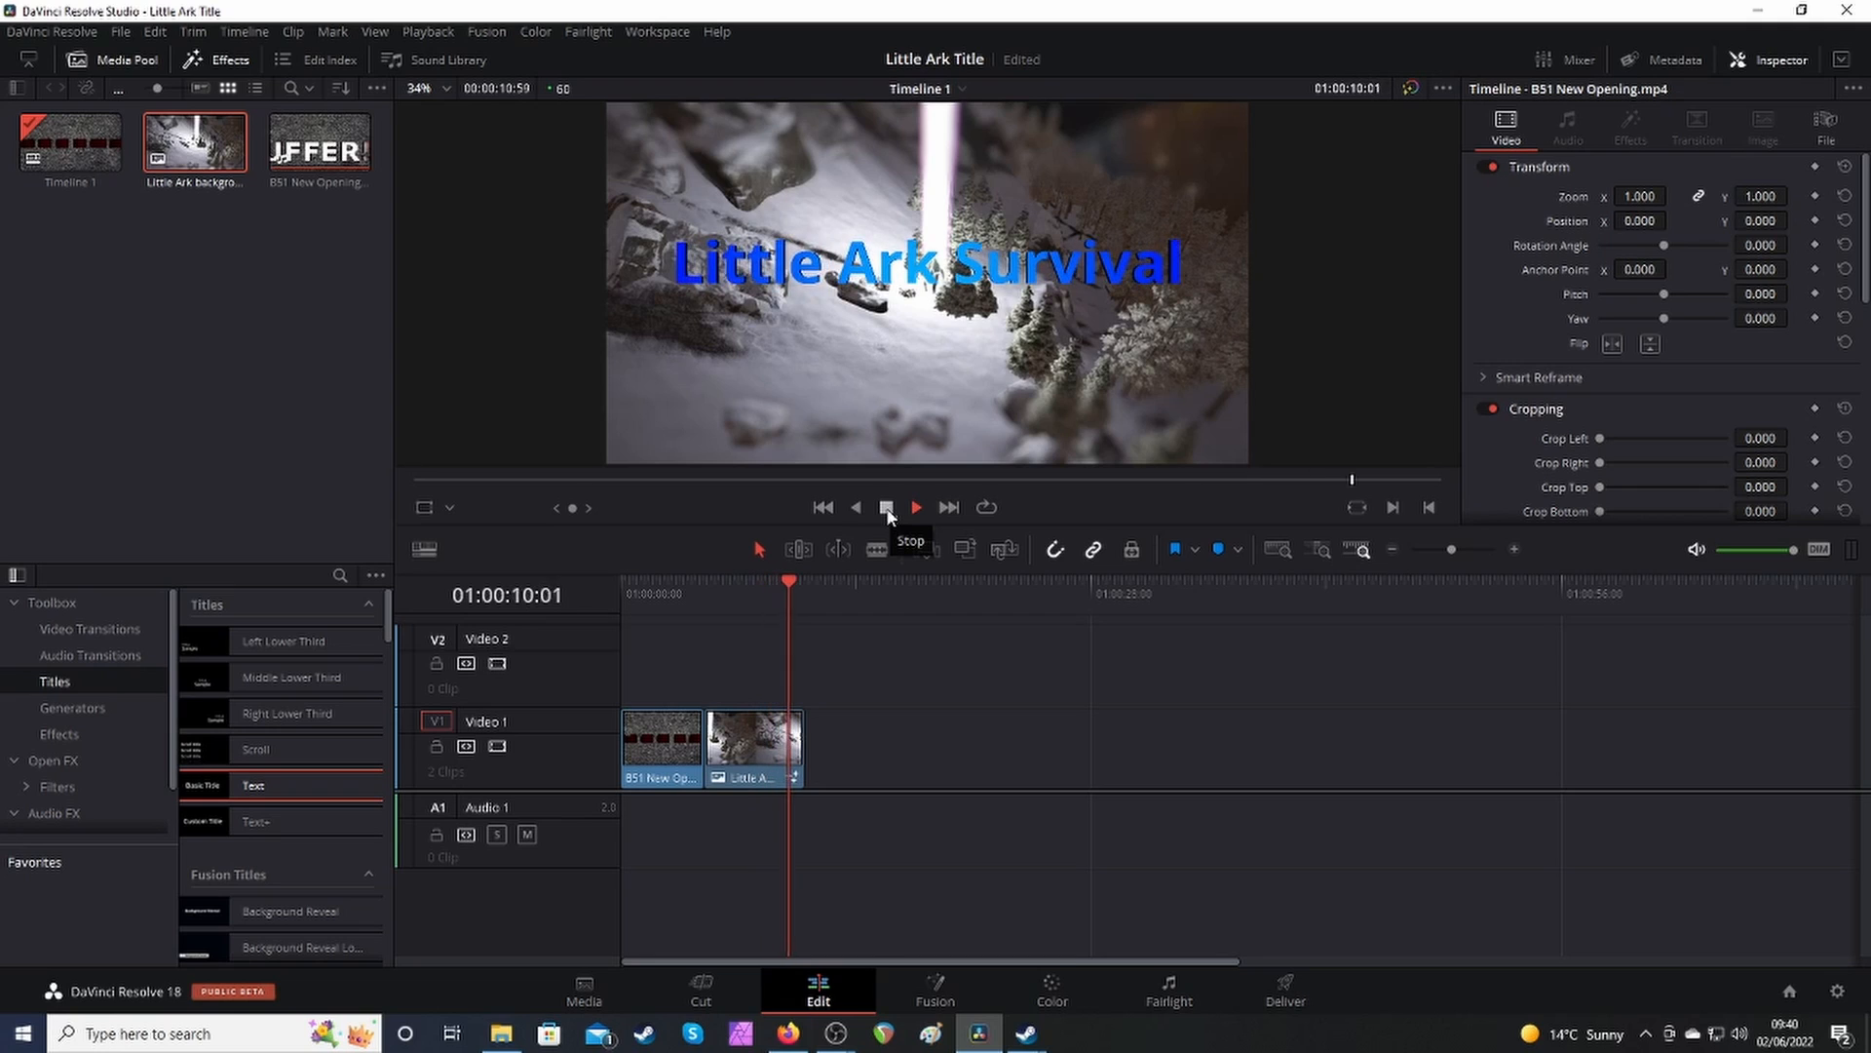
click(823, 507)
click(822, 508)
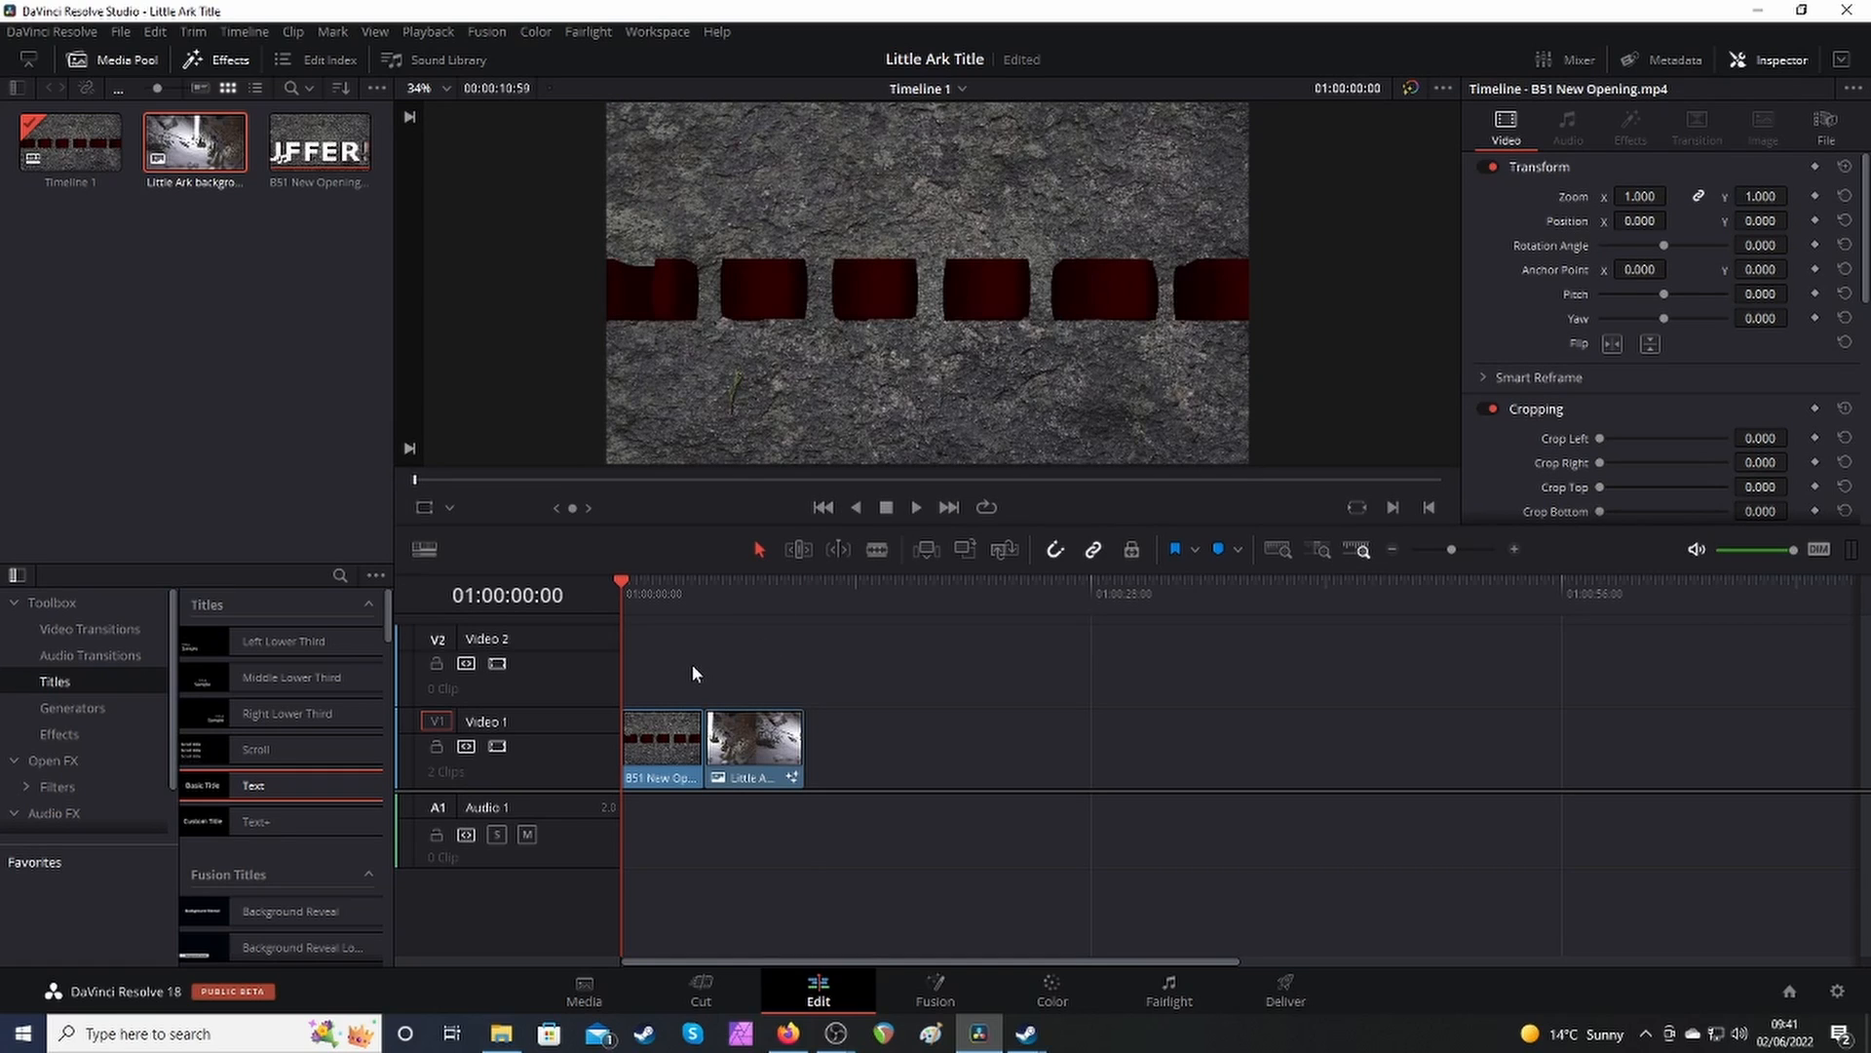
Save the project and choose the YouTube 1080p render preset on the Deliver page.
key(ctrl+s)
click(1284, 992)
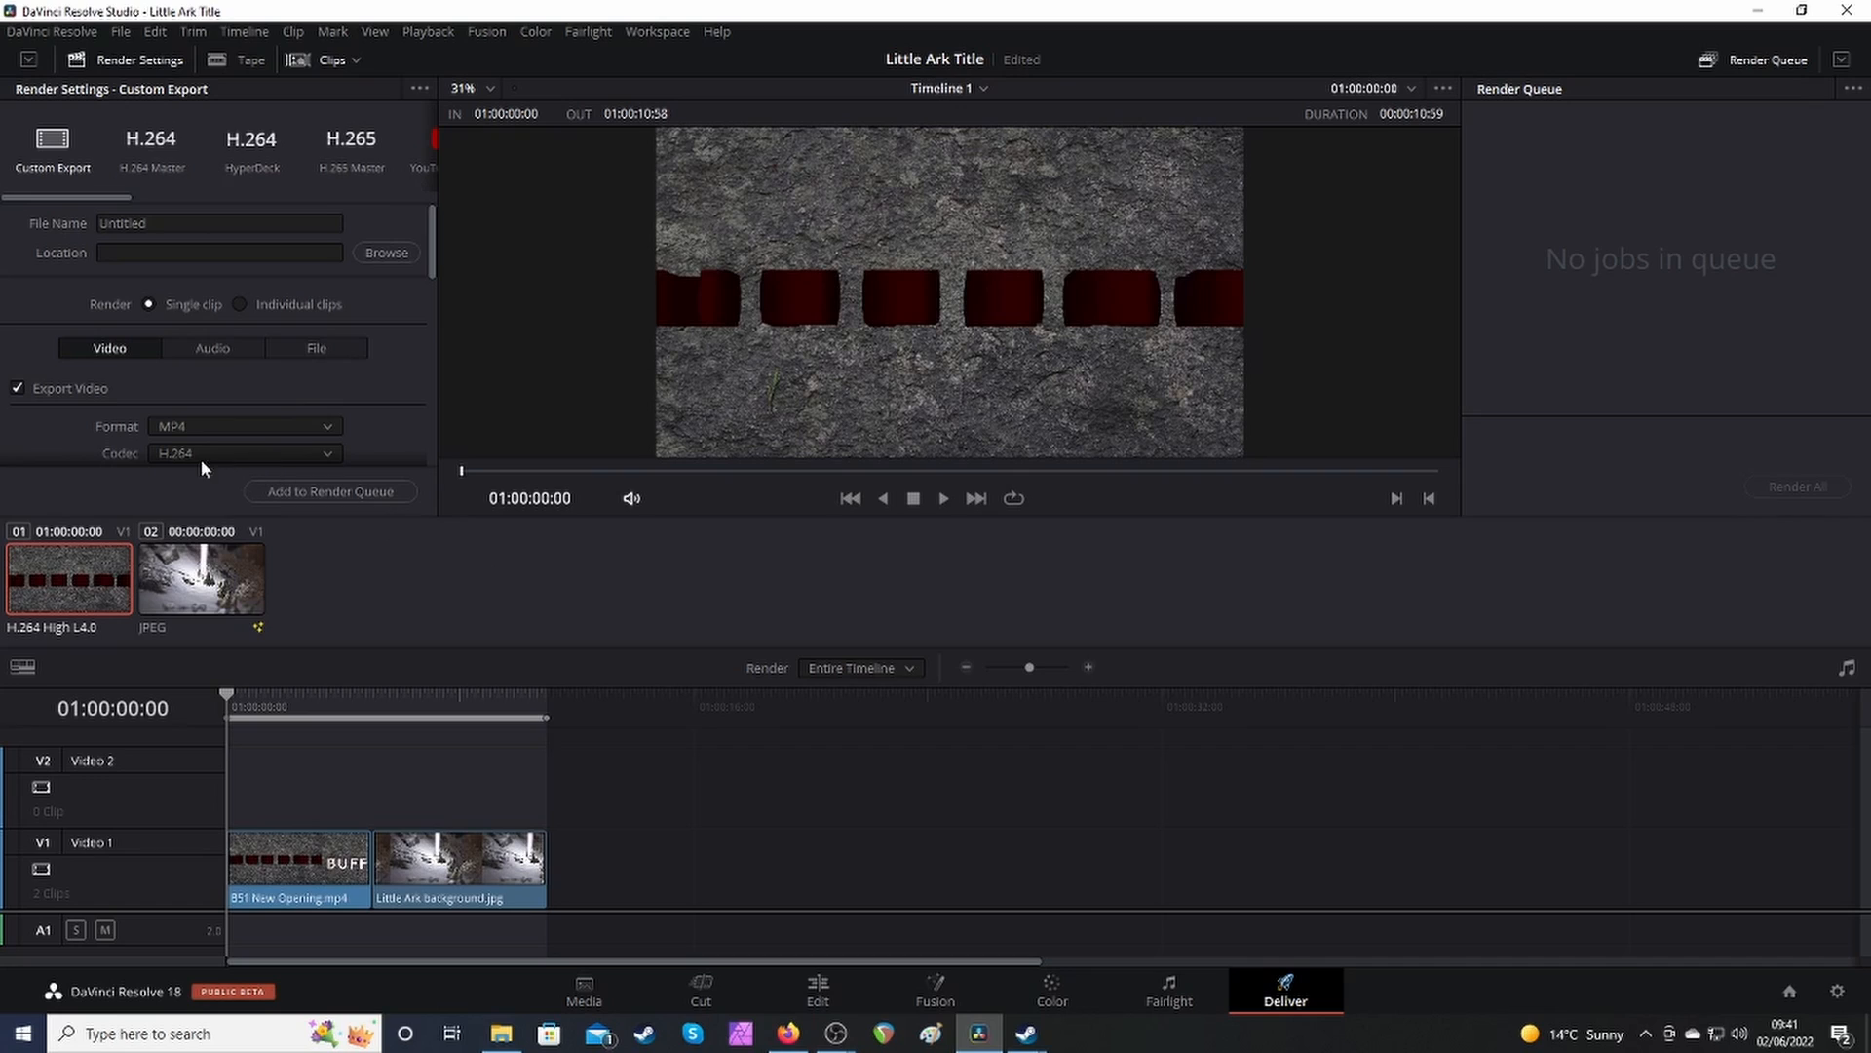
click(425, 163)
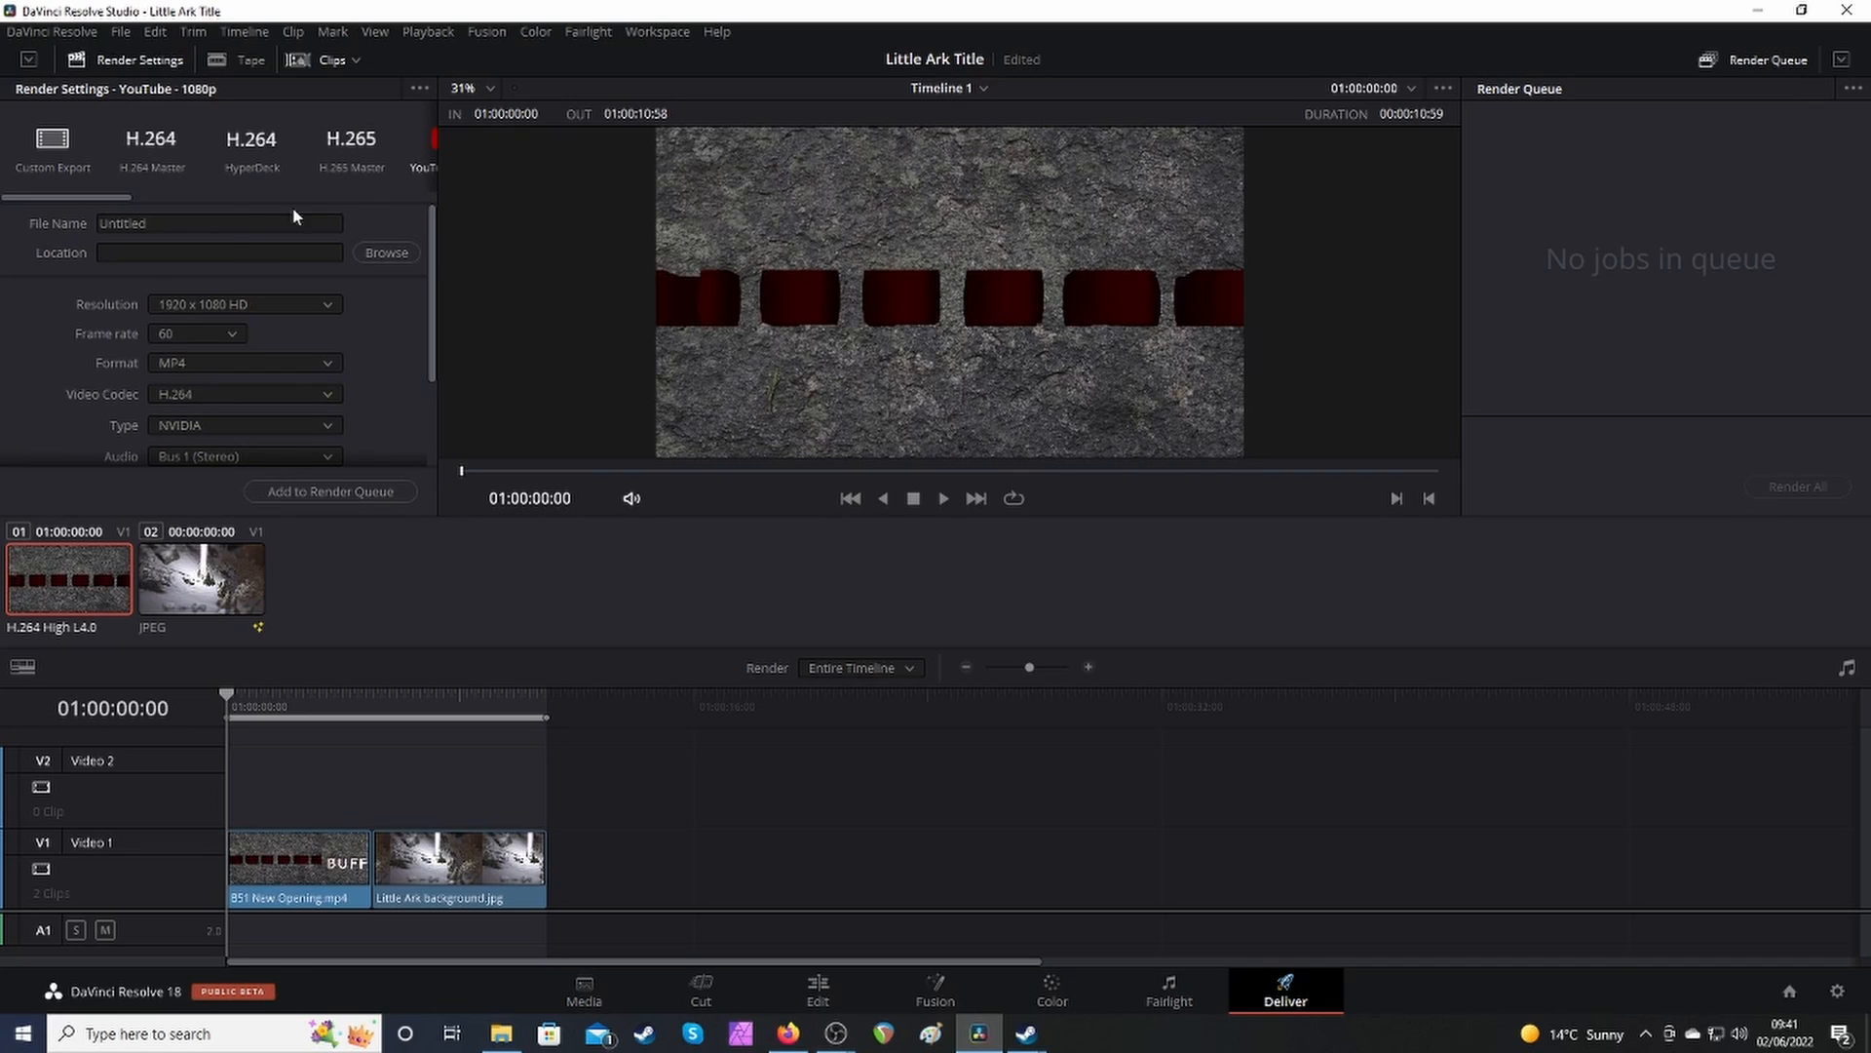
Render the timeline through the render queue as Little Ark Title in the Videos folder.
click(112, 223)
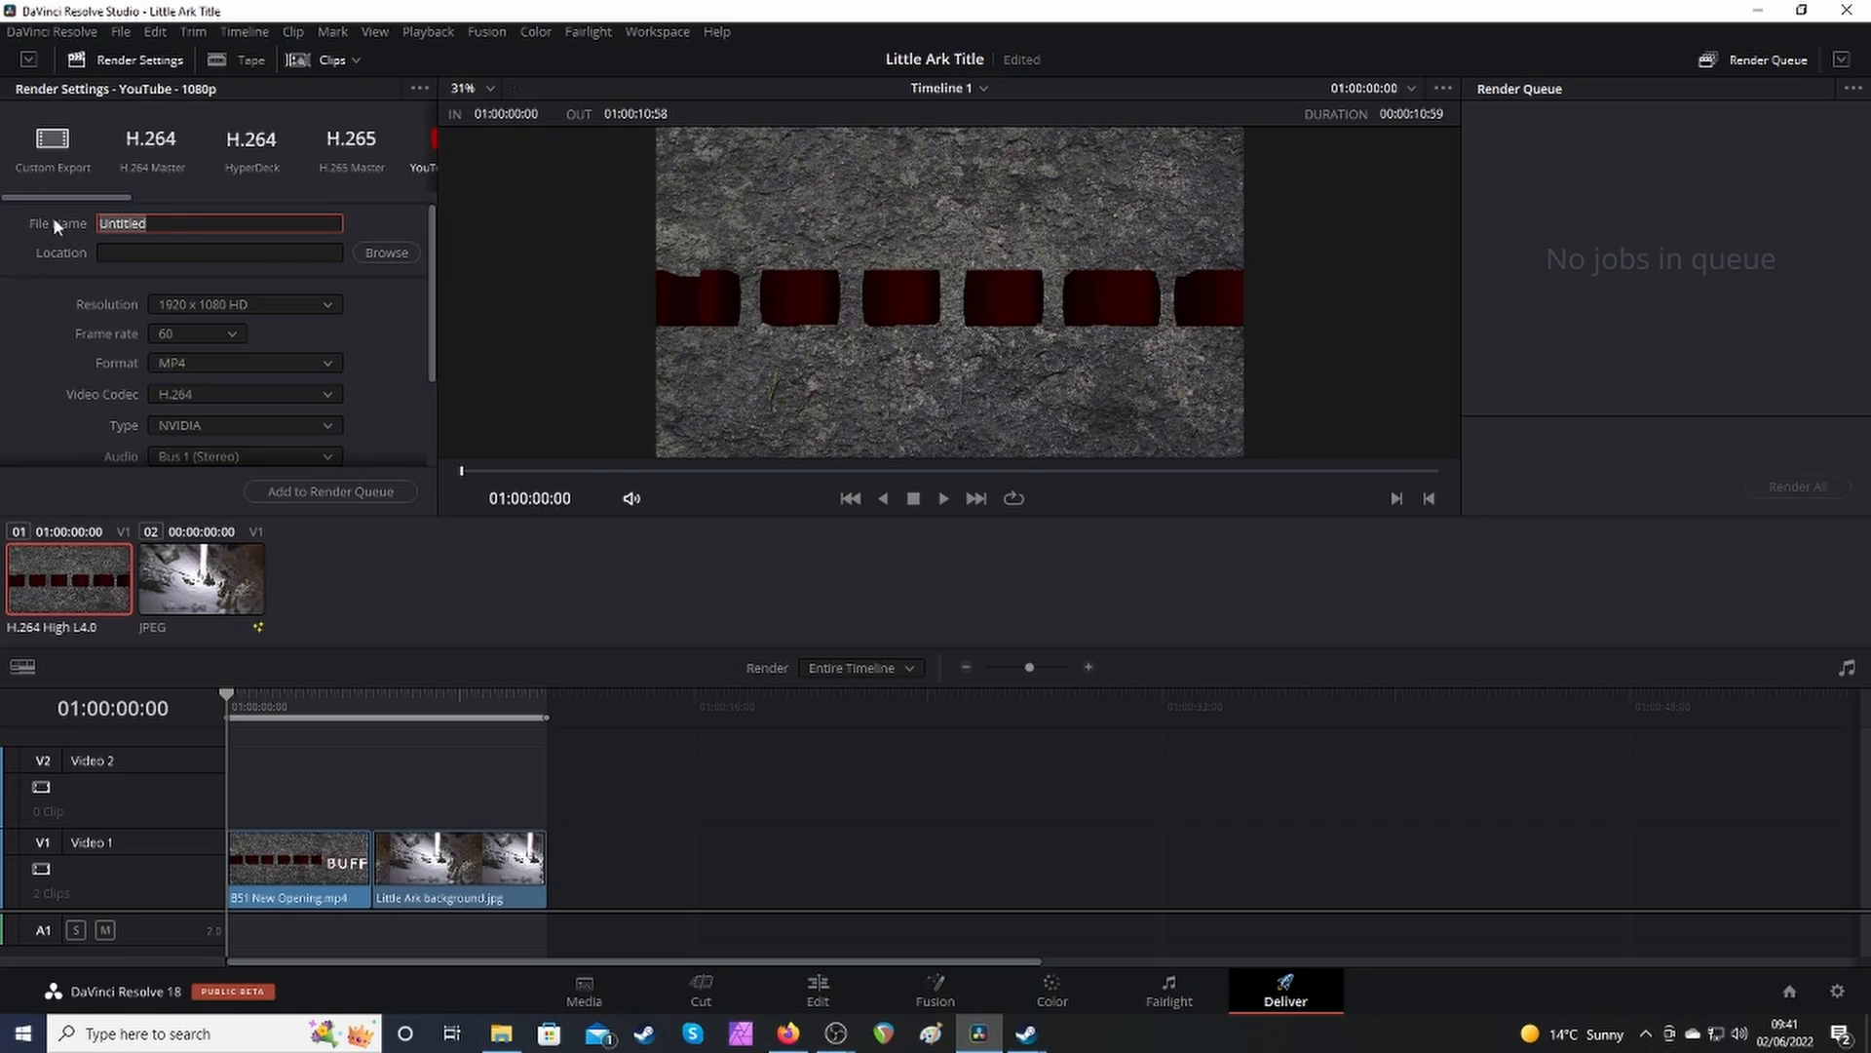
text(Little Ark Title)
click(382, 255)
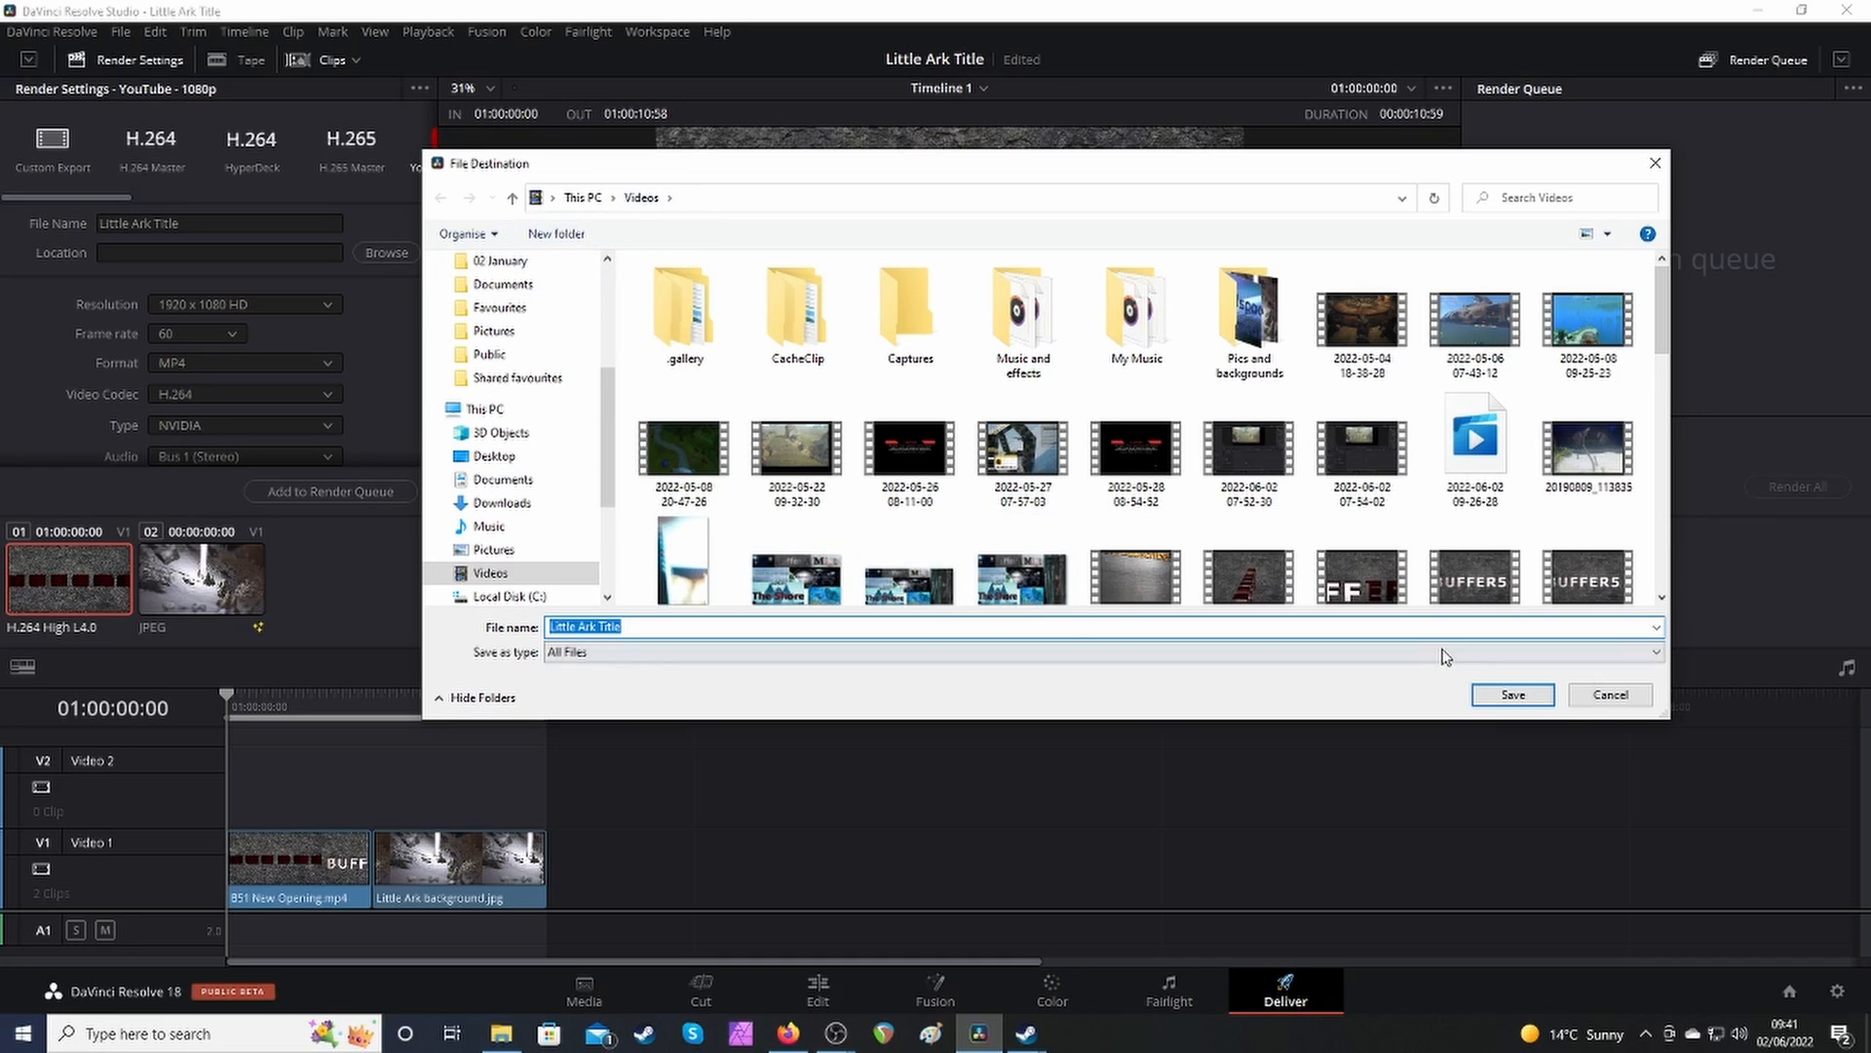
click(1513, 695)
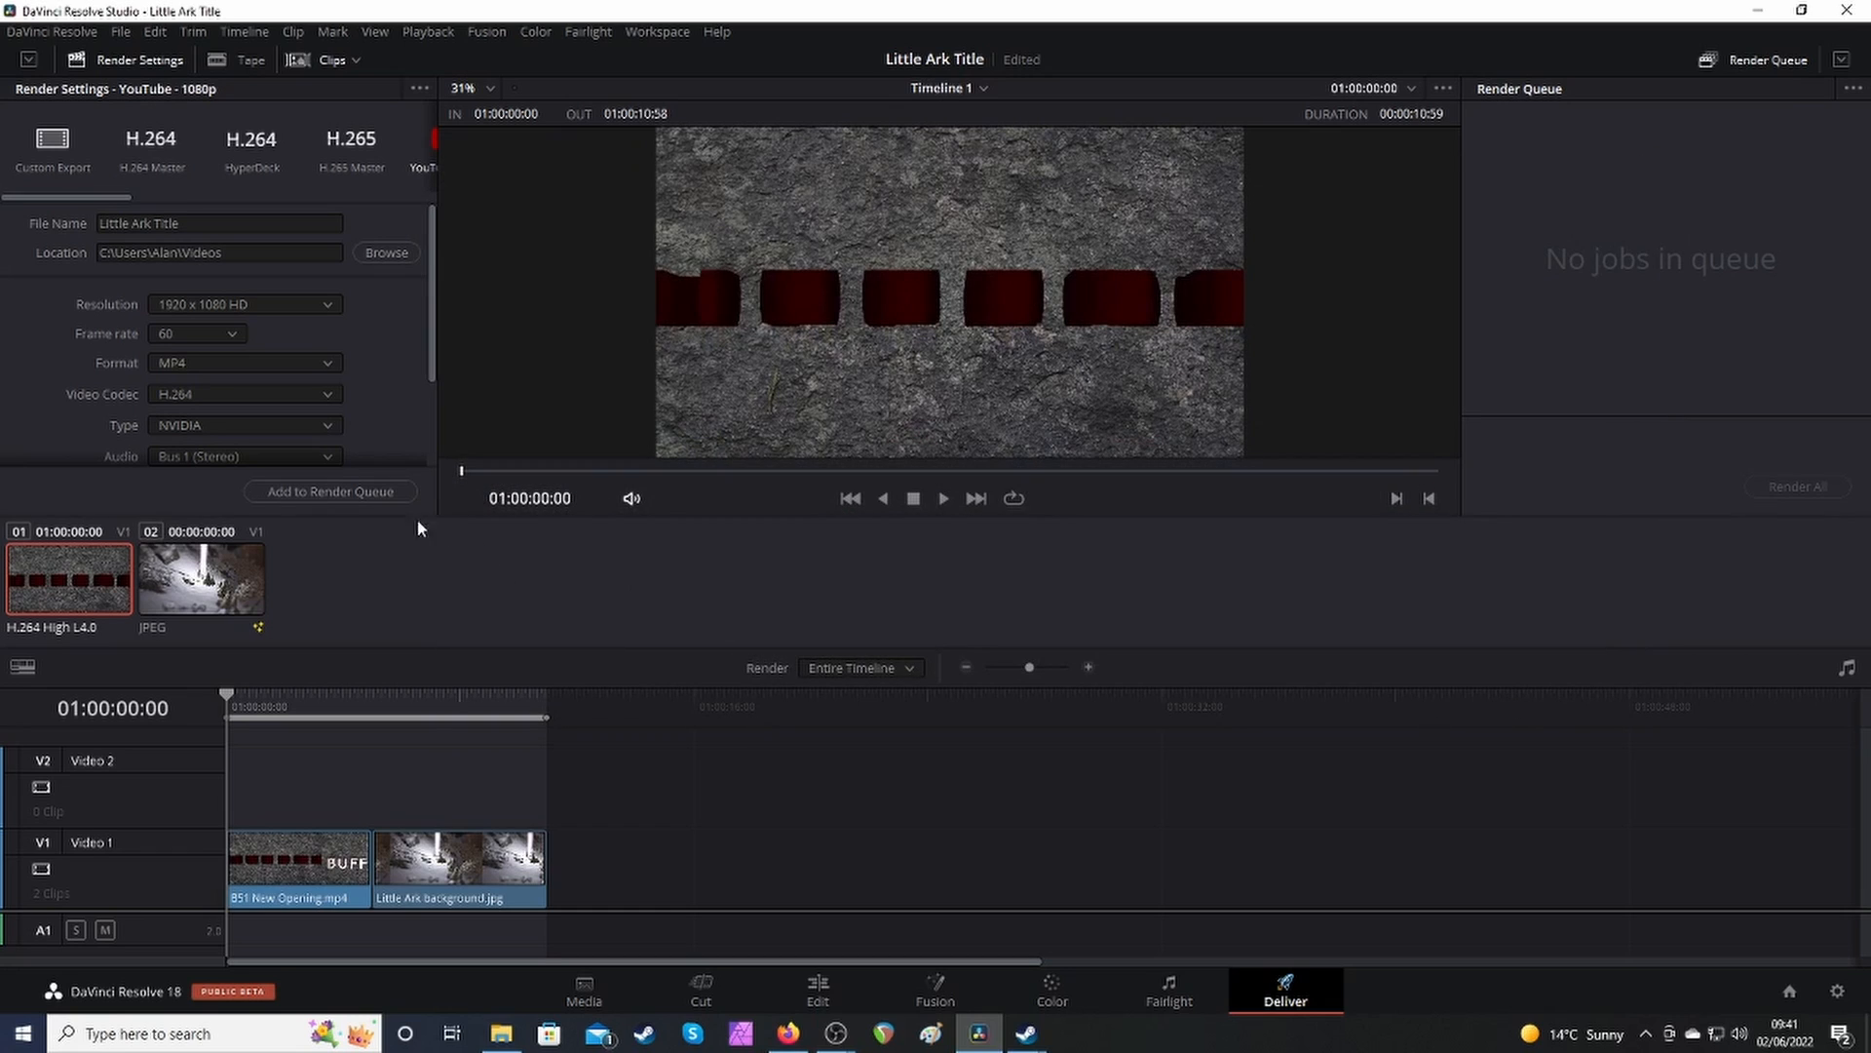
click(369, 500)
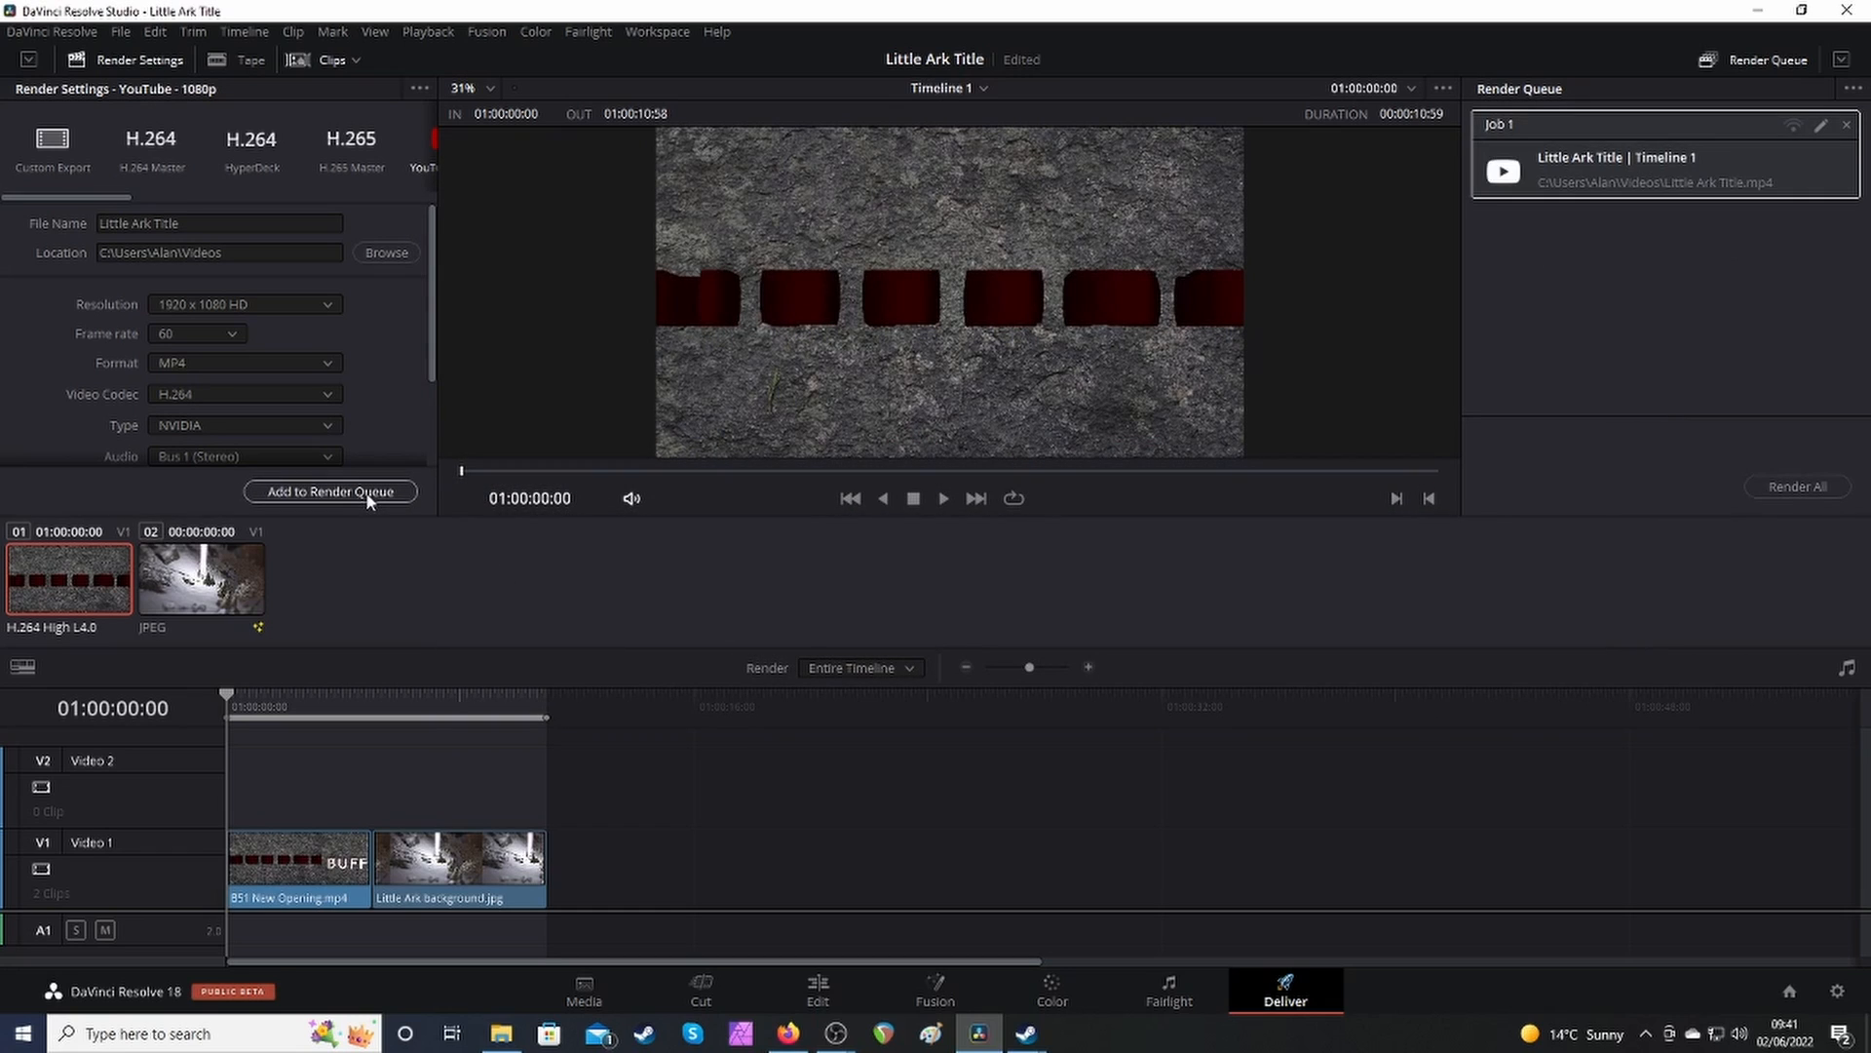
click(1796, 486)
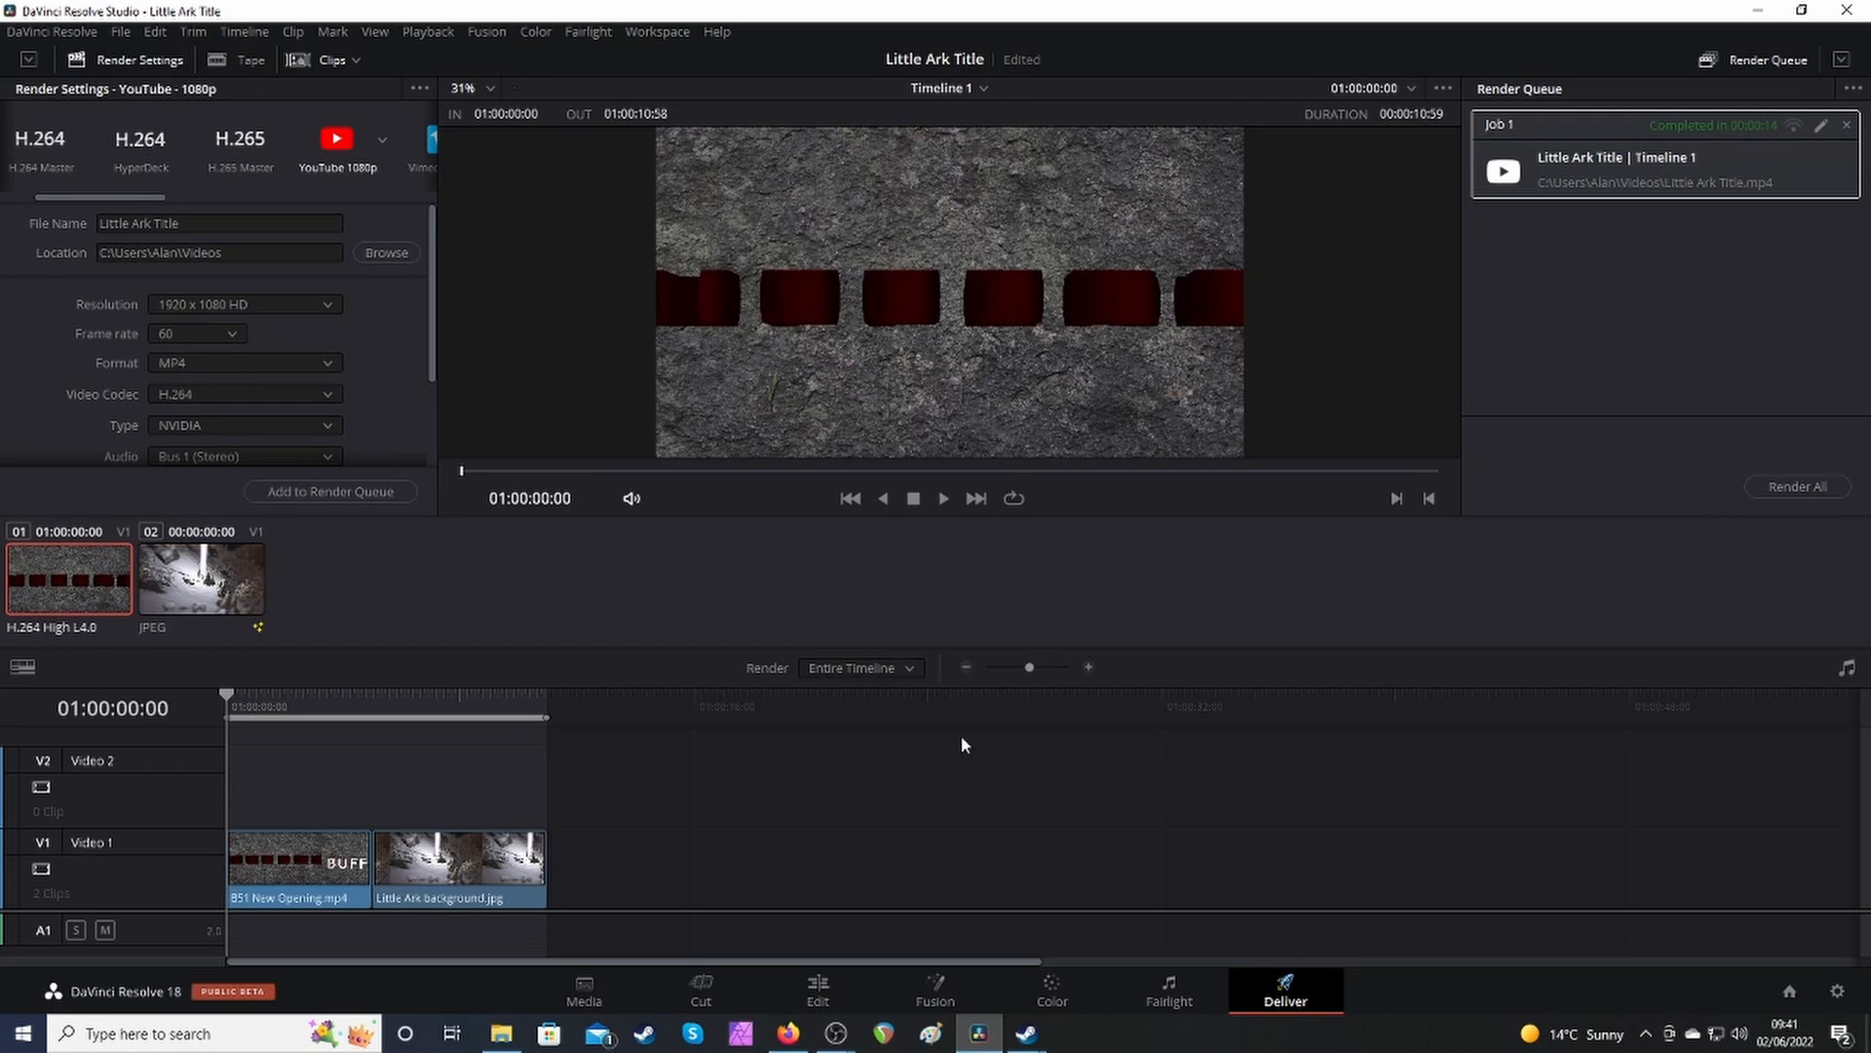
Switch to File Explorer, play the rendered Little Ark Title video from the Videos folder, and close the player.
click(501, 1033)
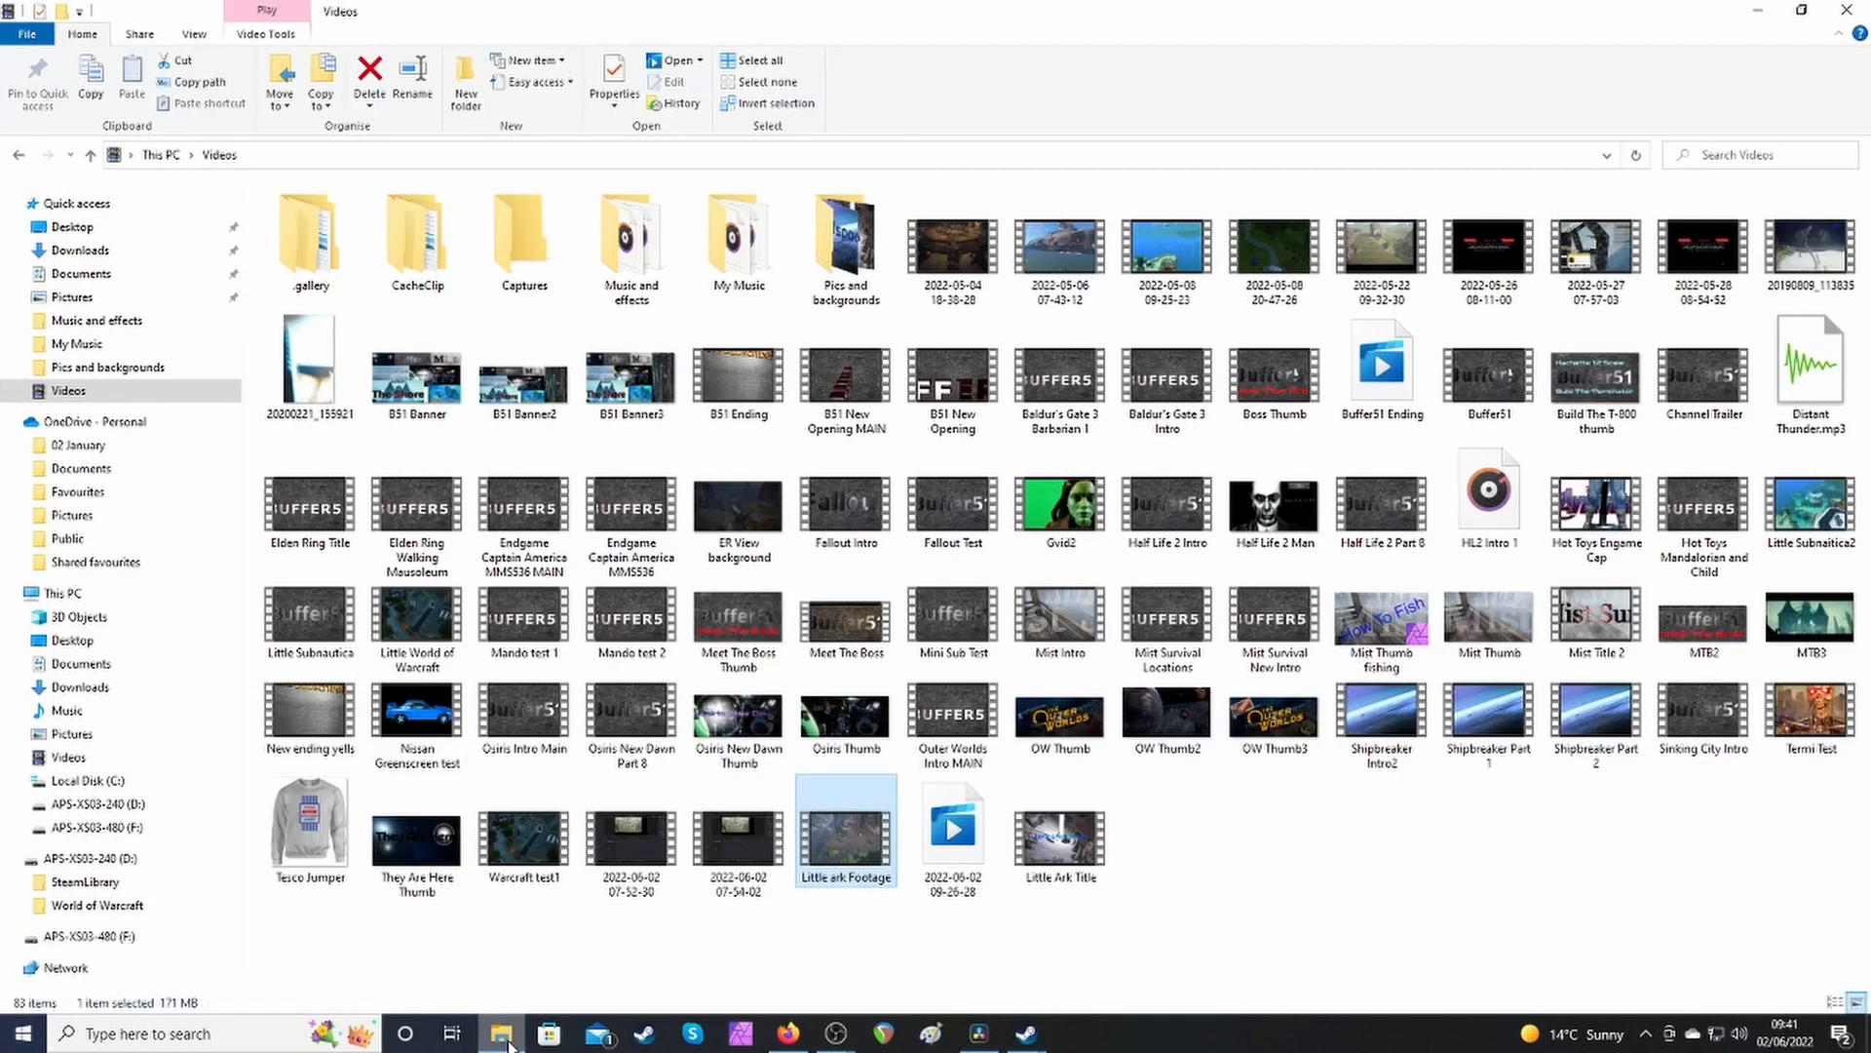
click(1072, 848)
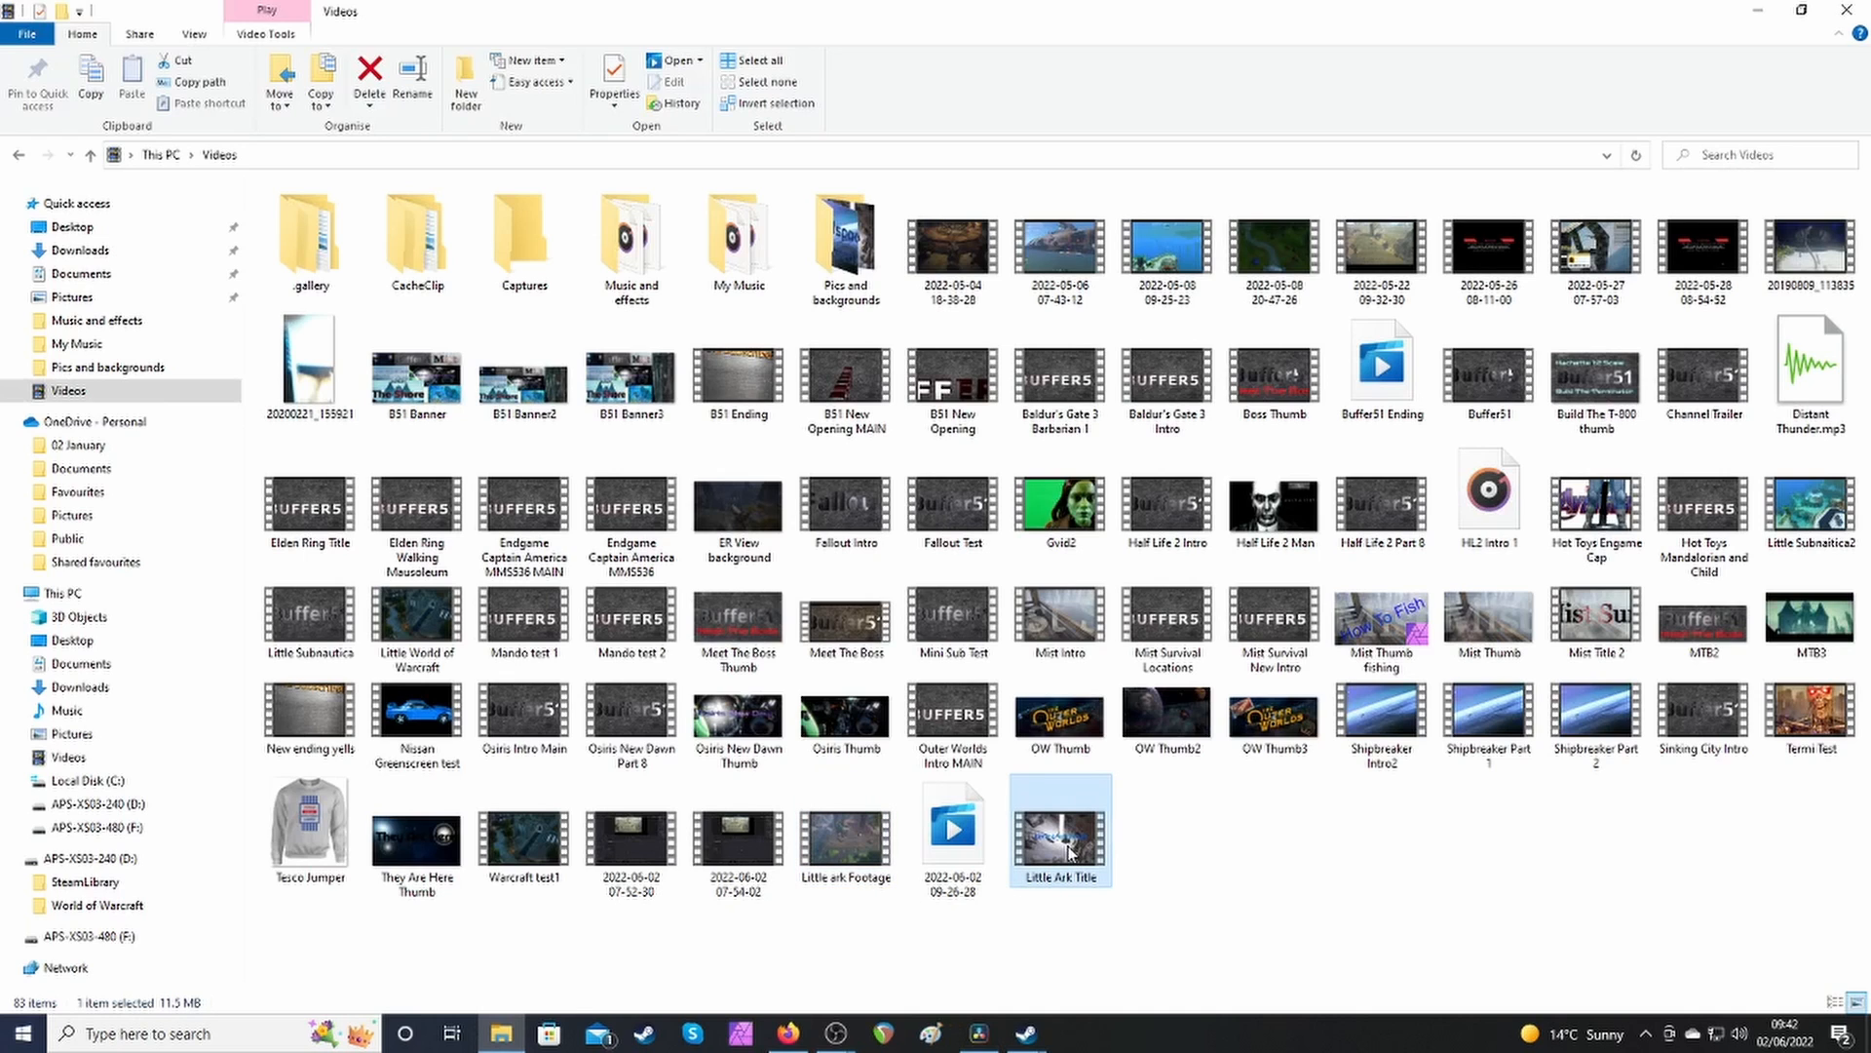
double_click(1055, 836)
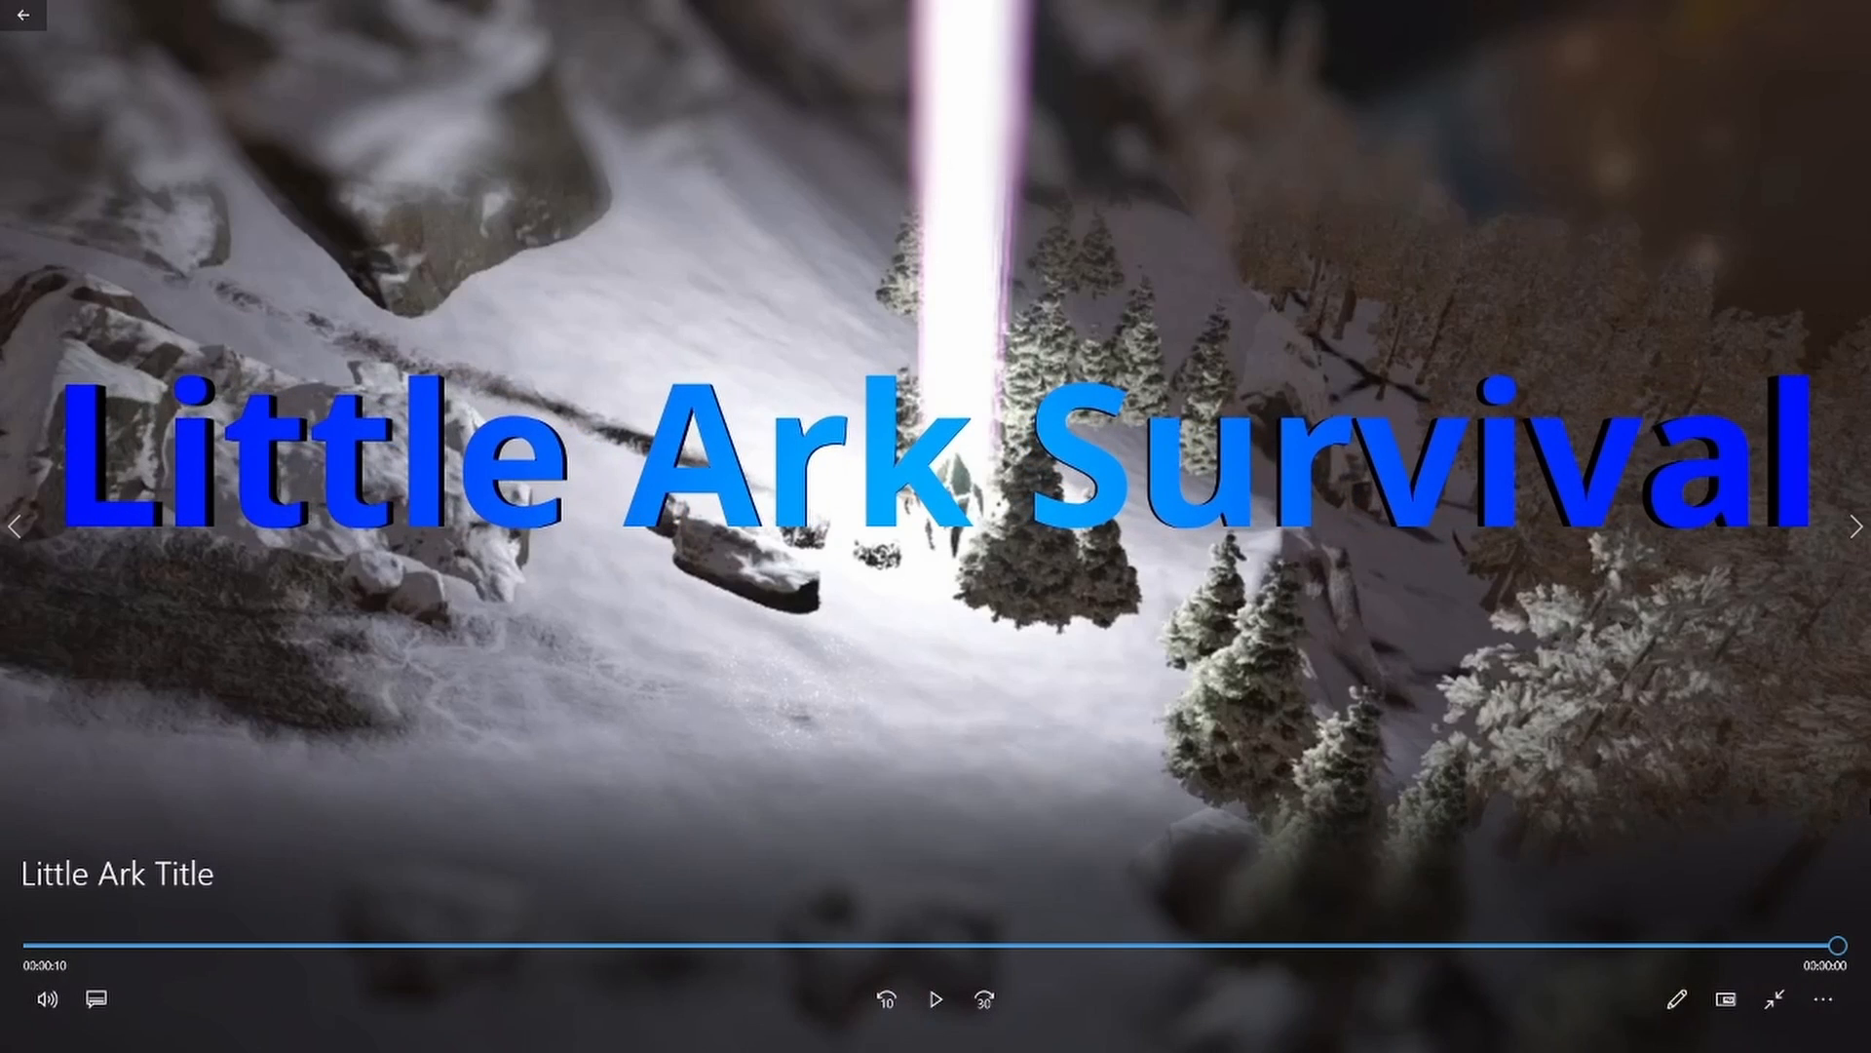
click(1775, 999)
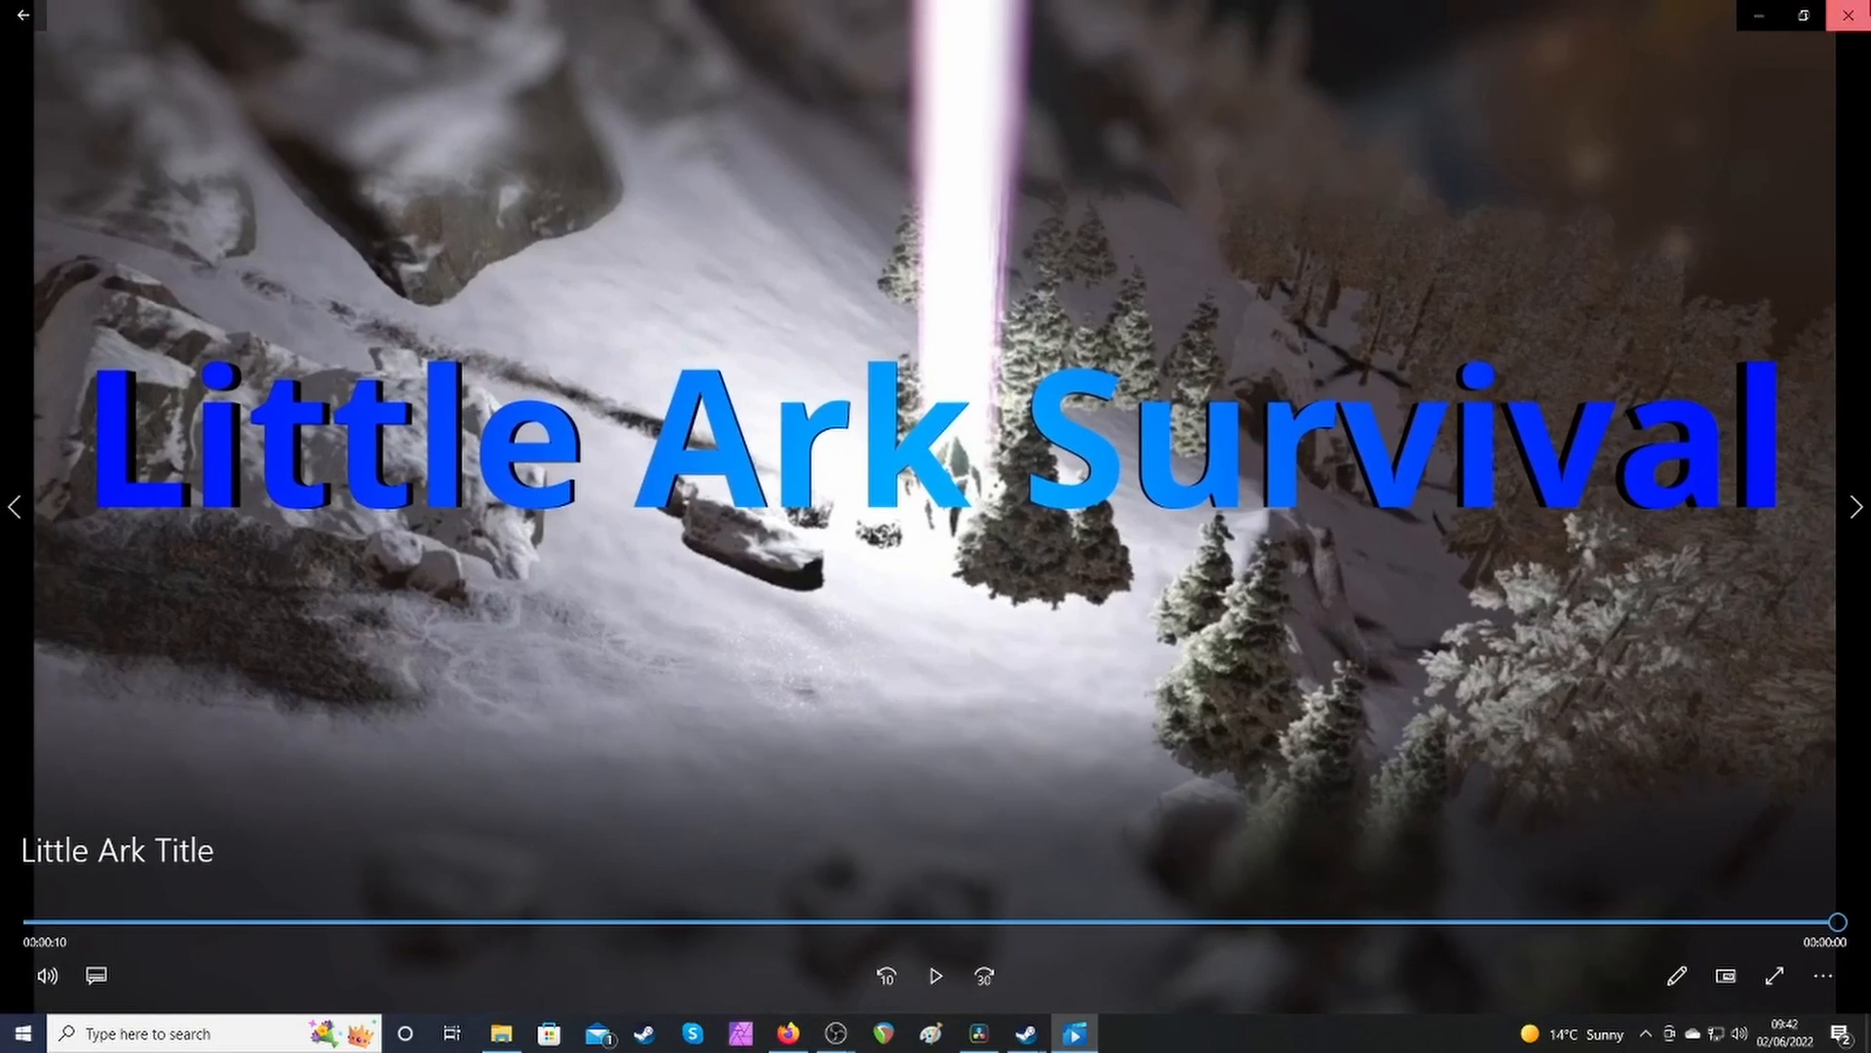
click(1847, 11)
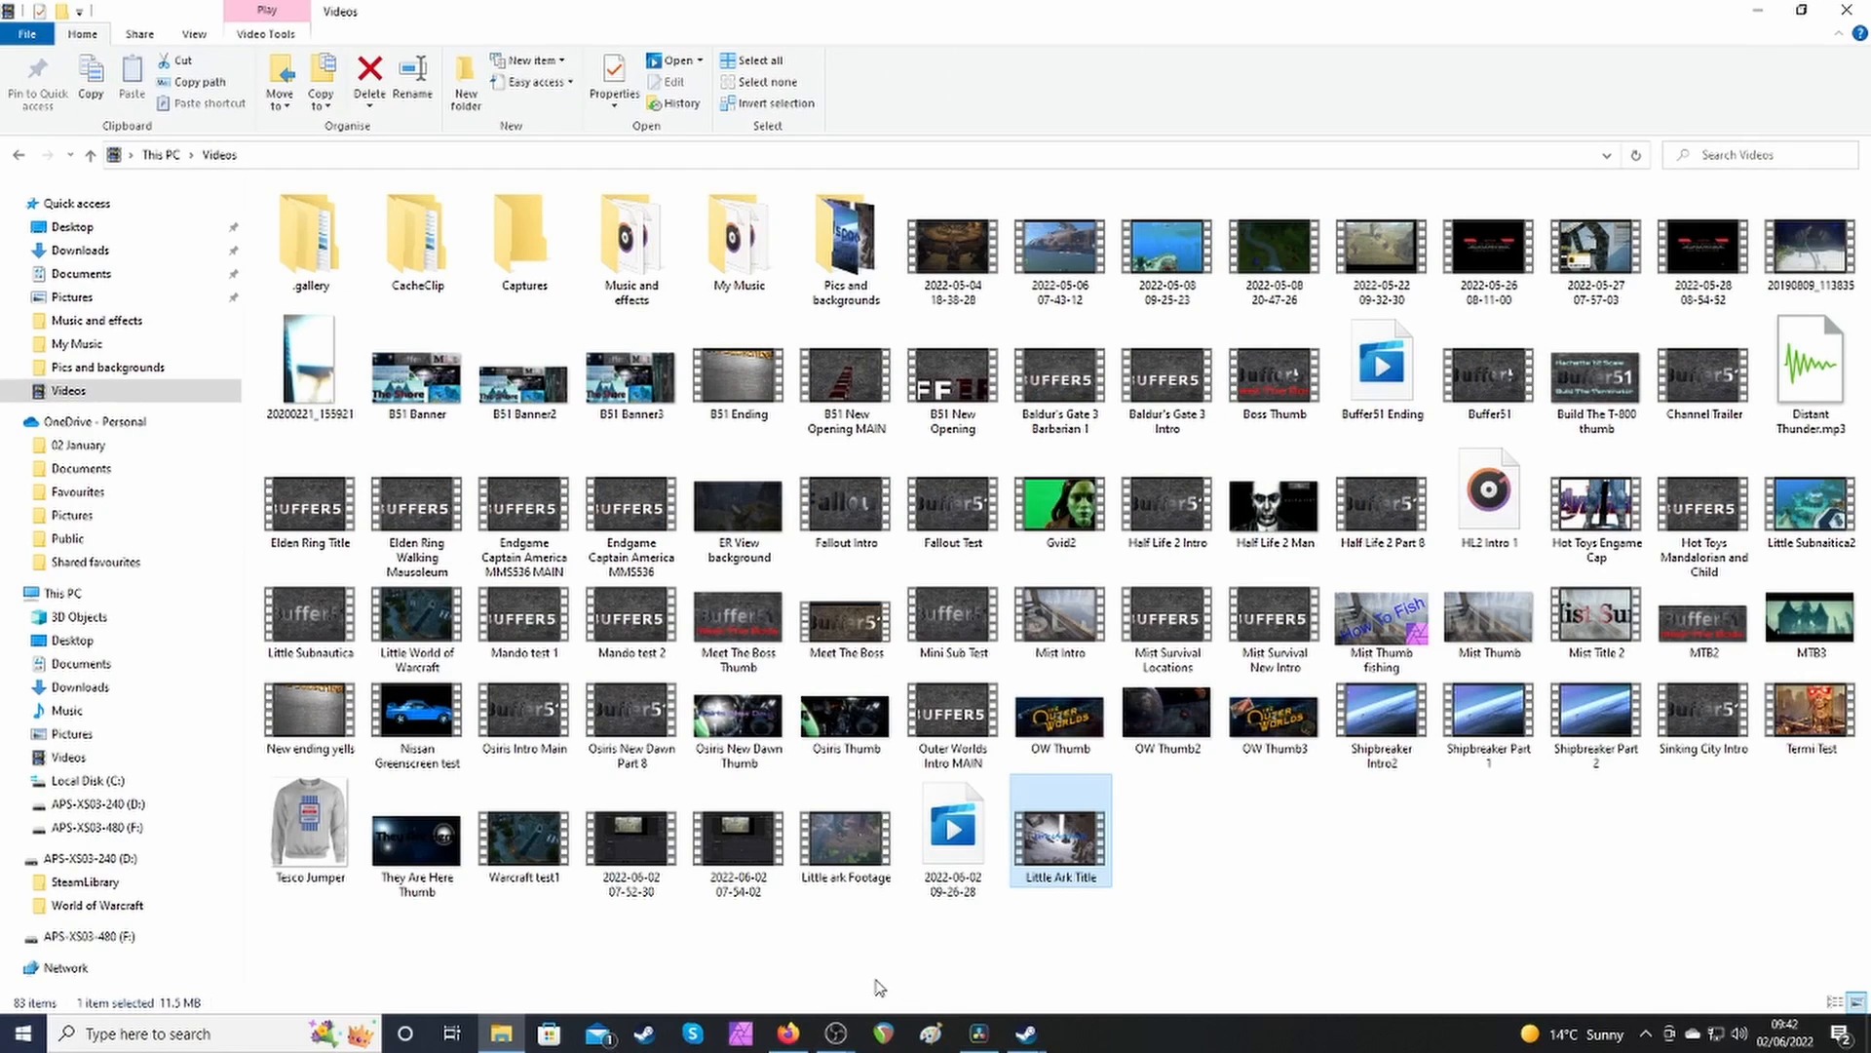
Point out the Little ark Footage, Little Ark Title and New ending yells clips in the Videos folder.
click(842, 838)
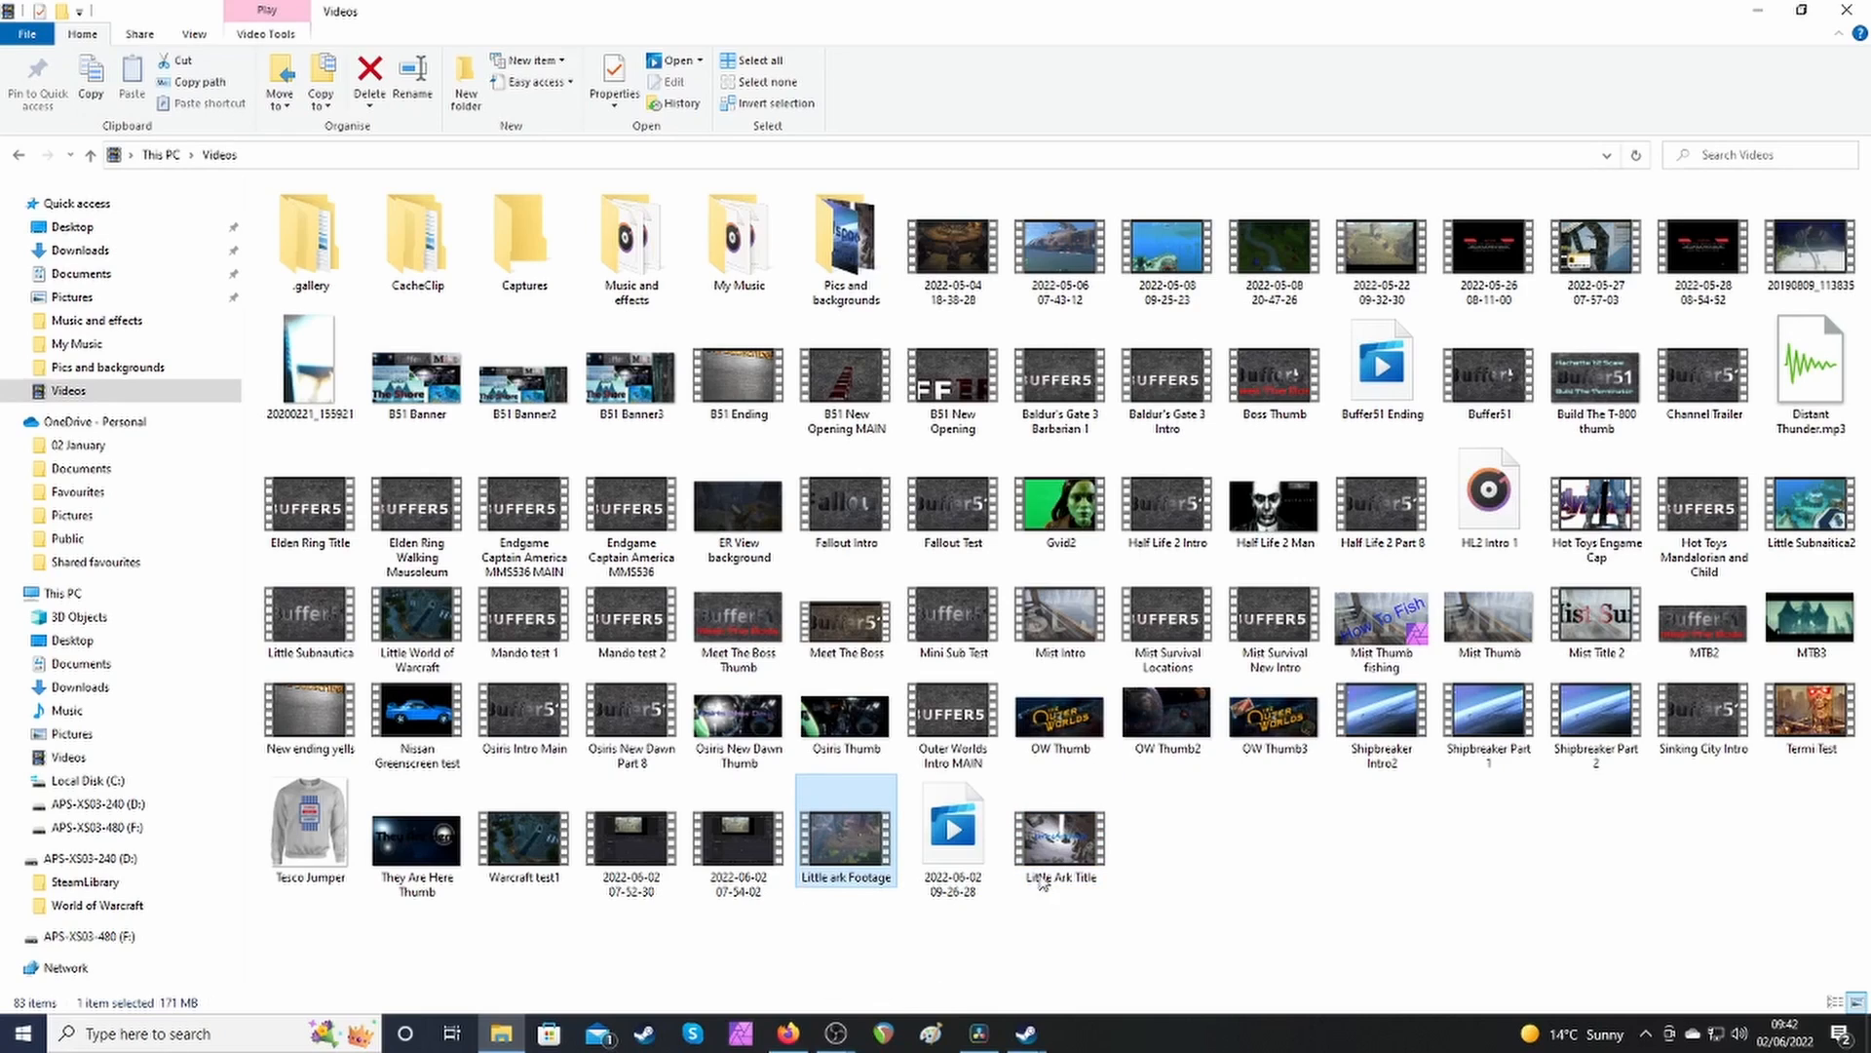
click(1043, 846)
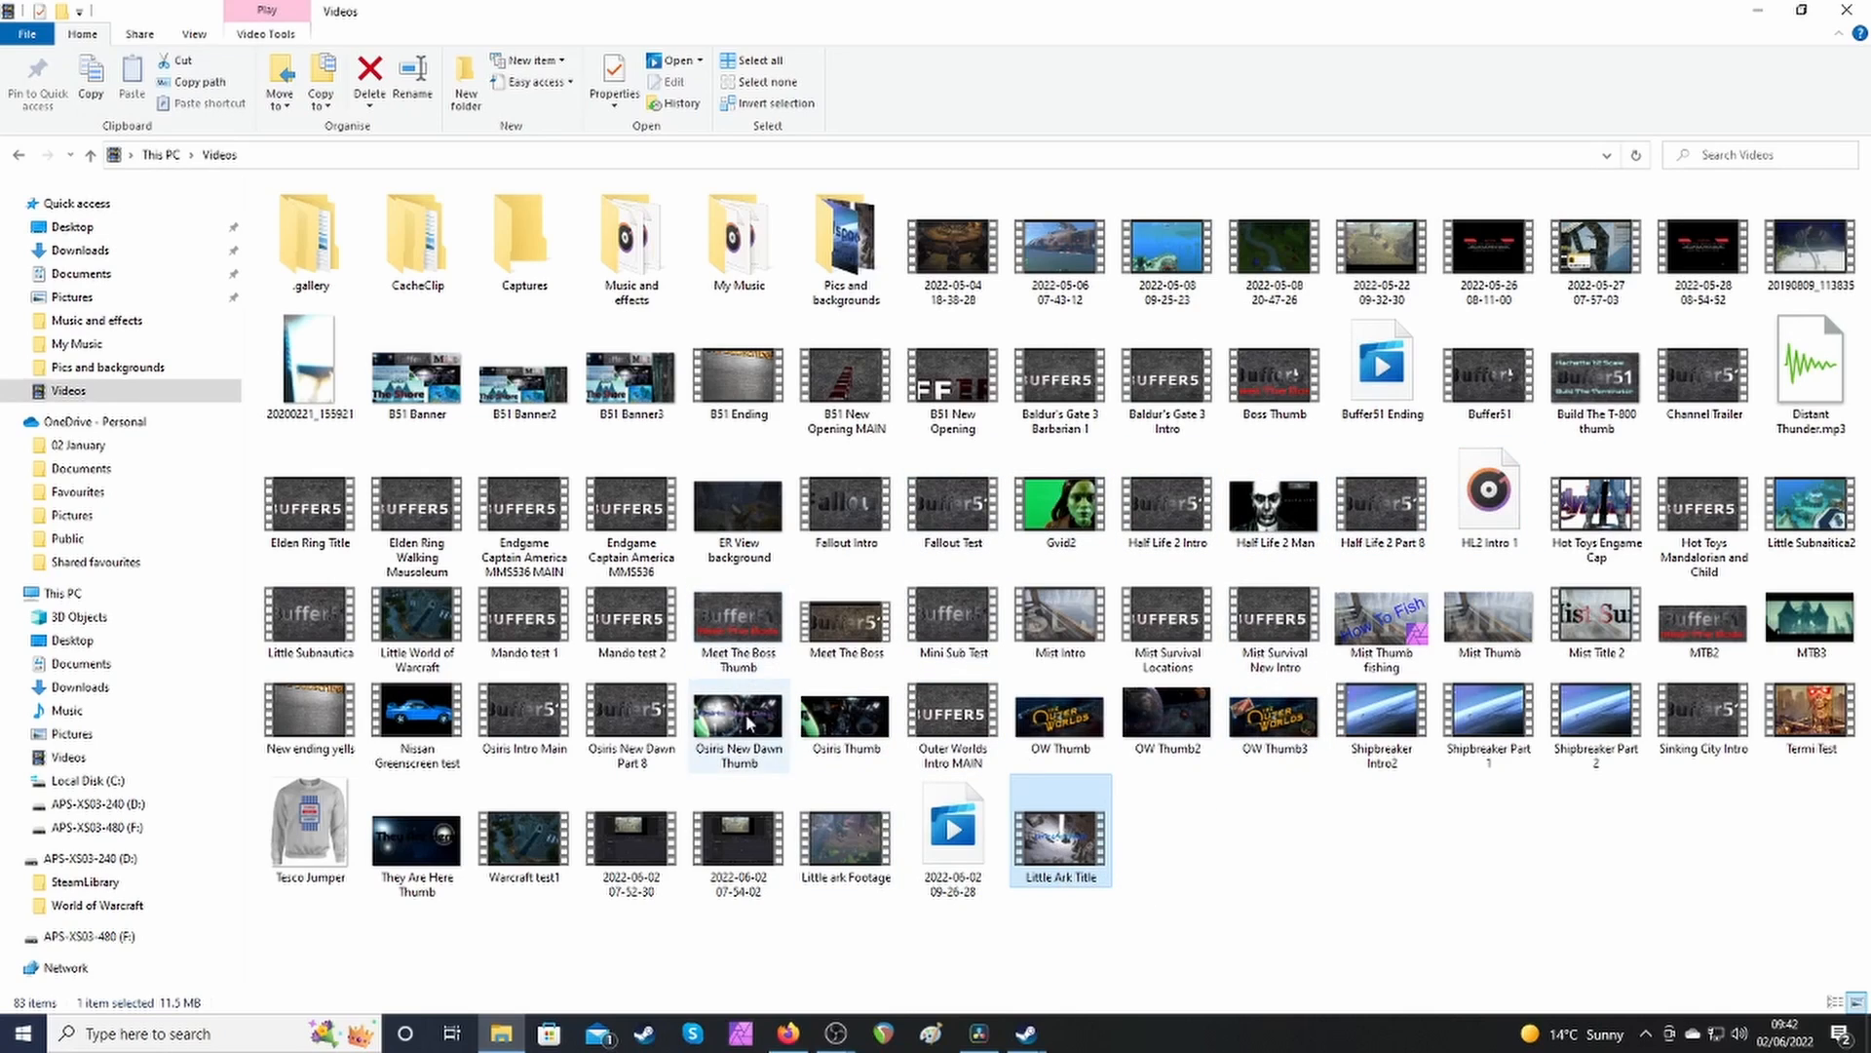
click(317, 723)
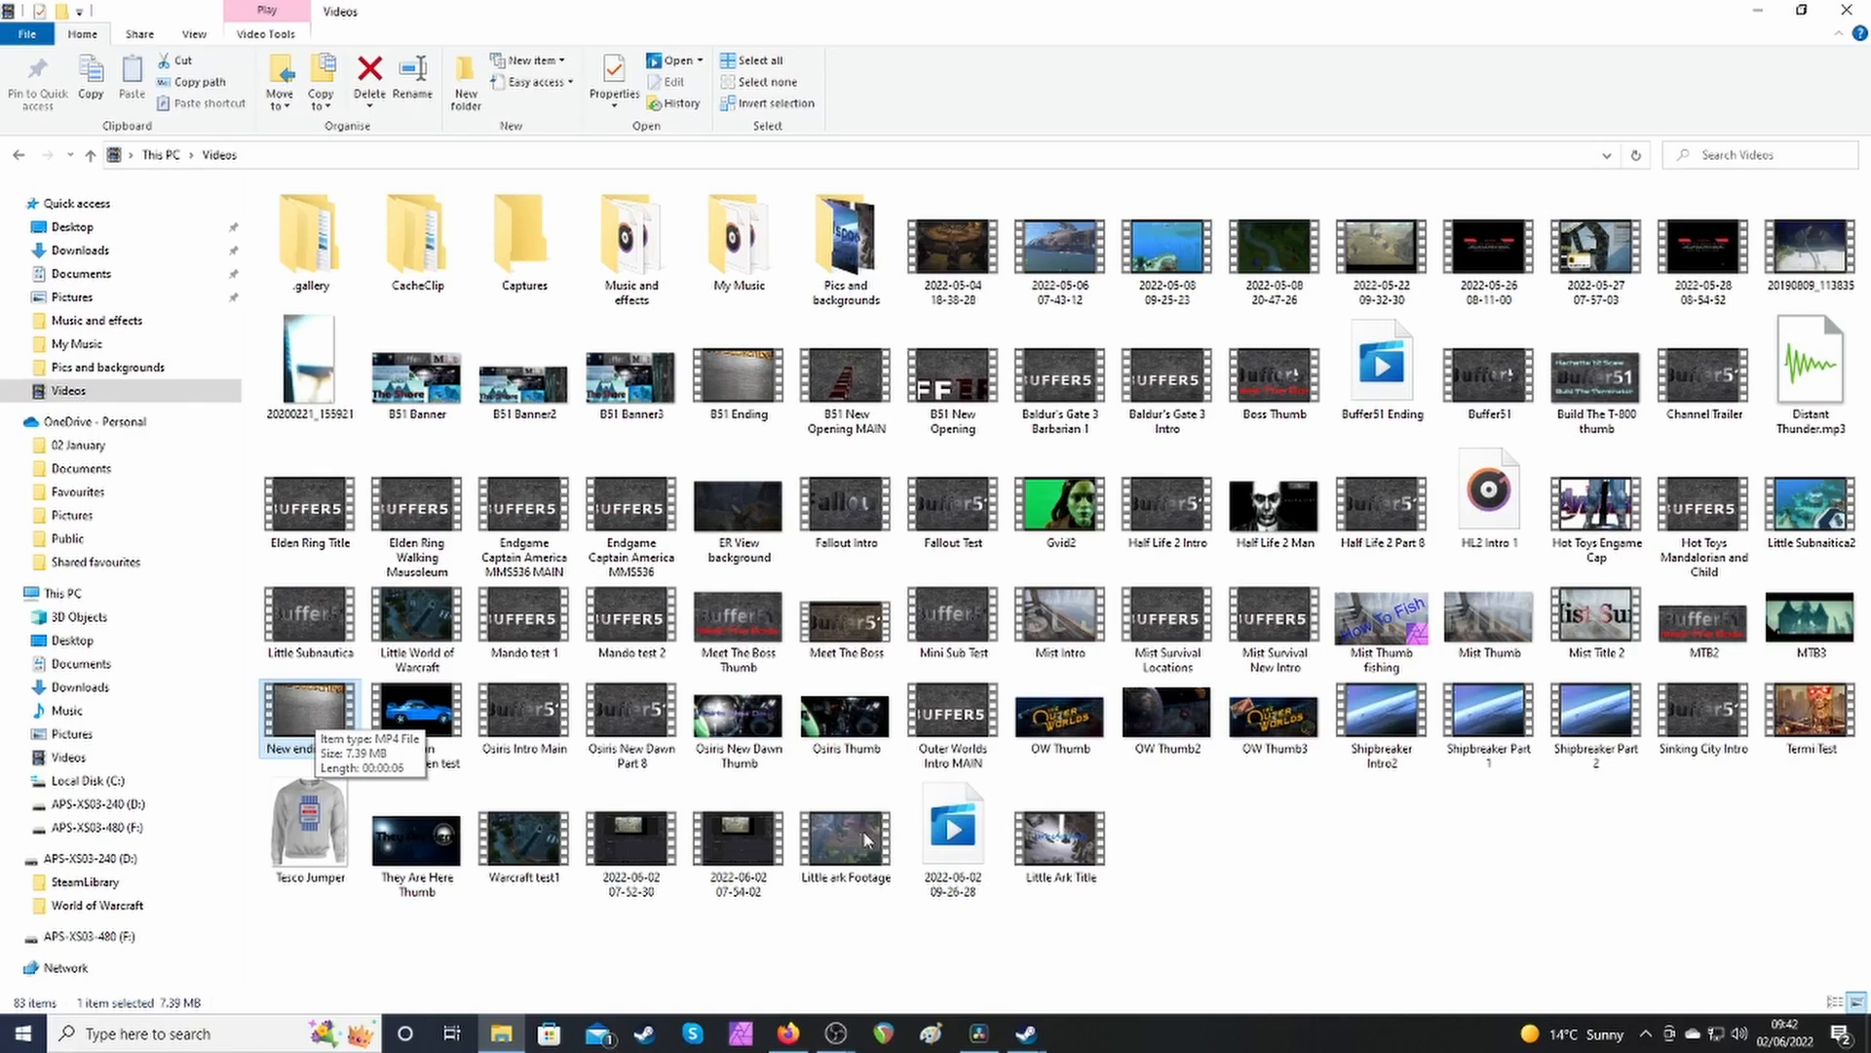
click(835, 1033)
click(979, 955)
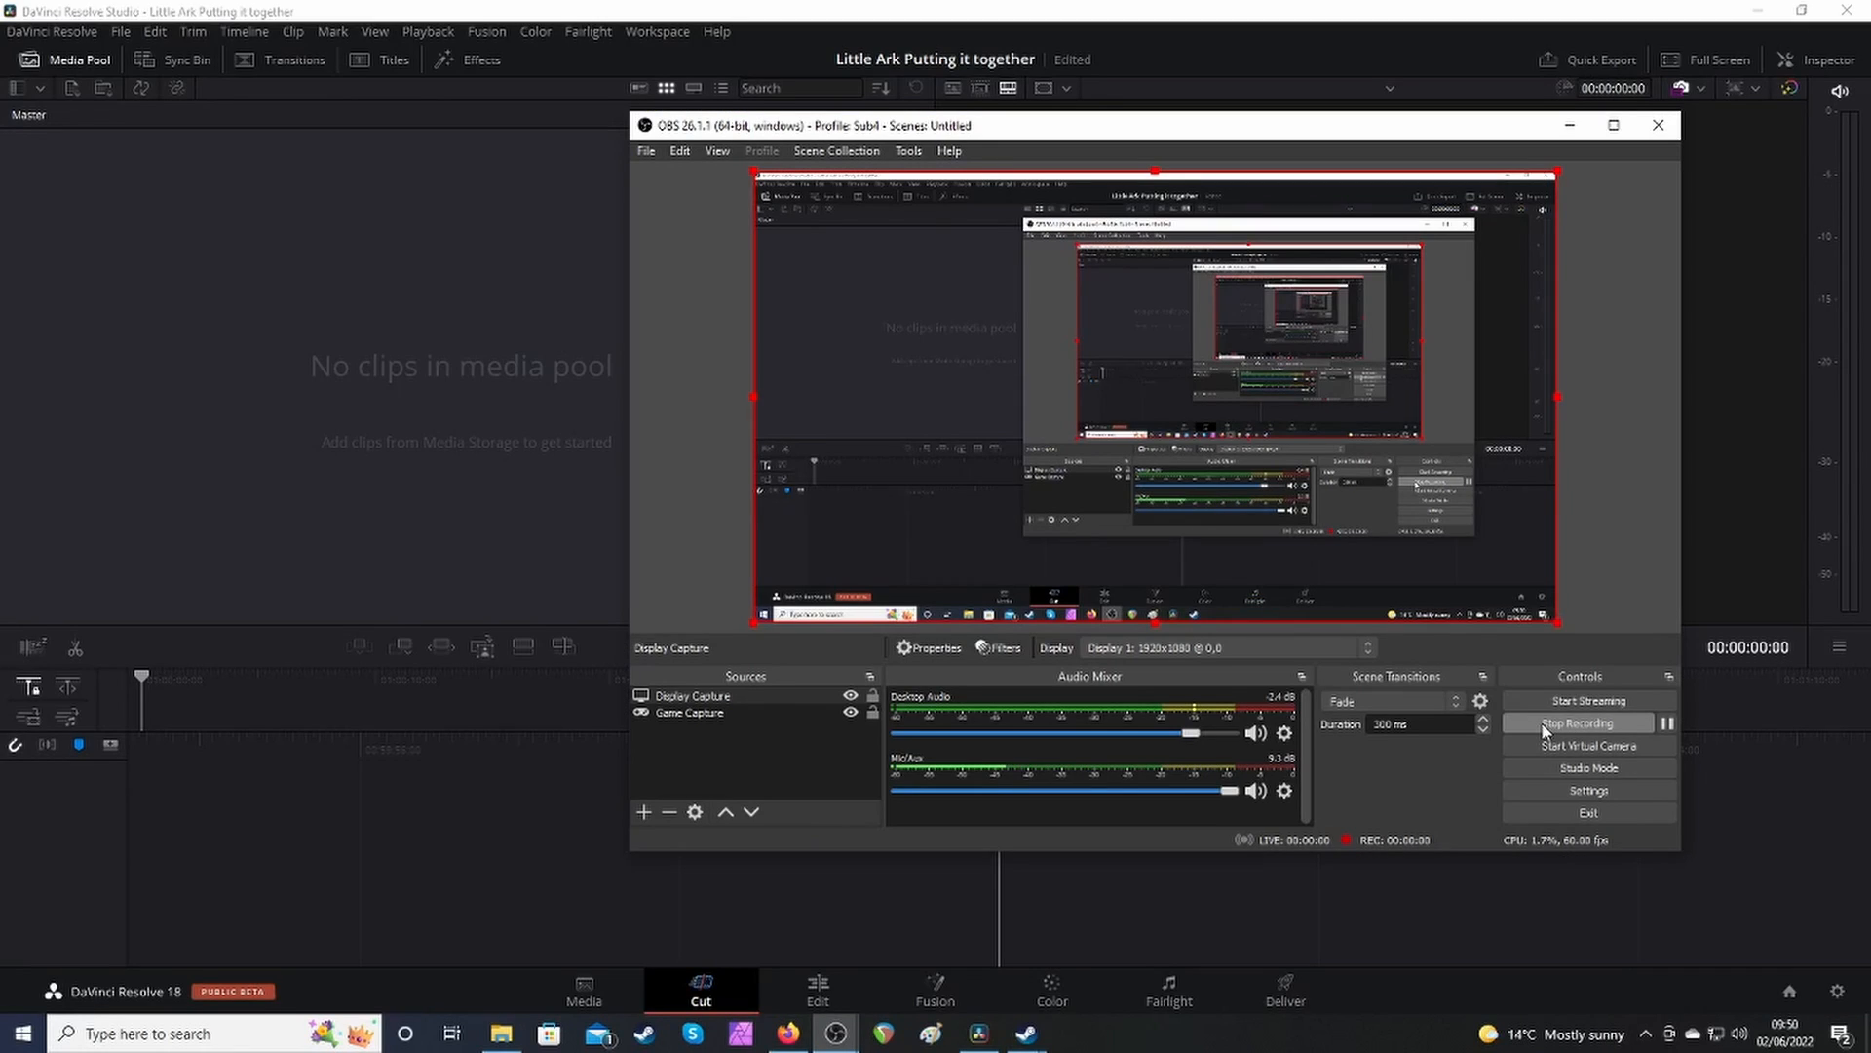
click(1570, 124)
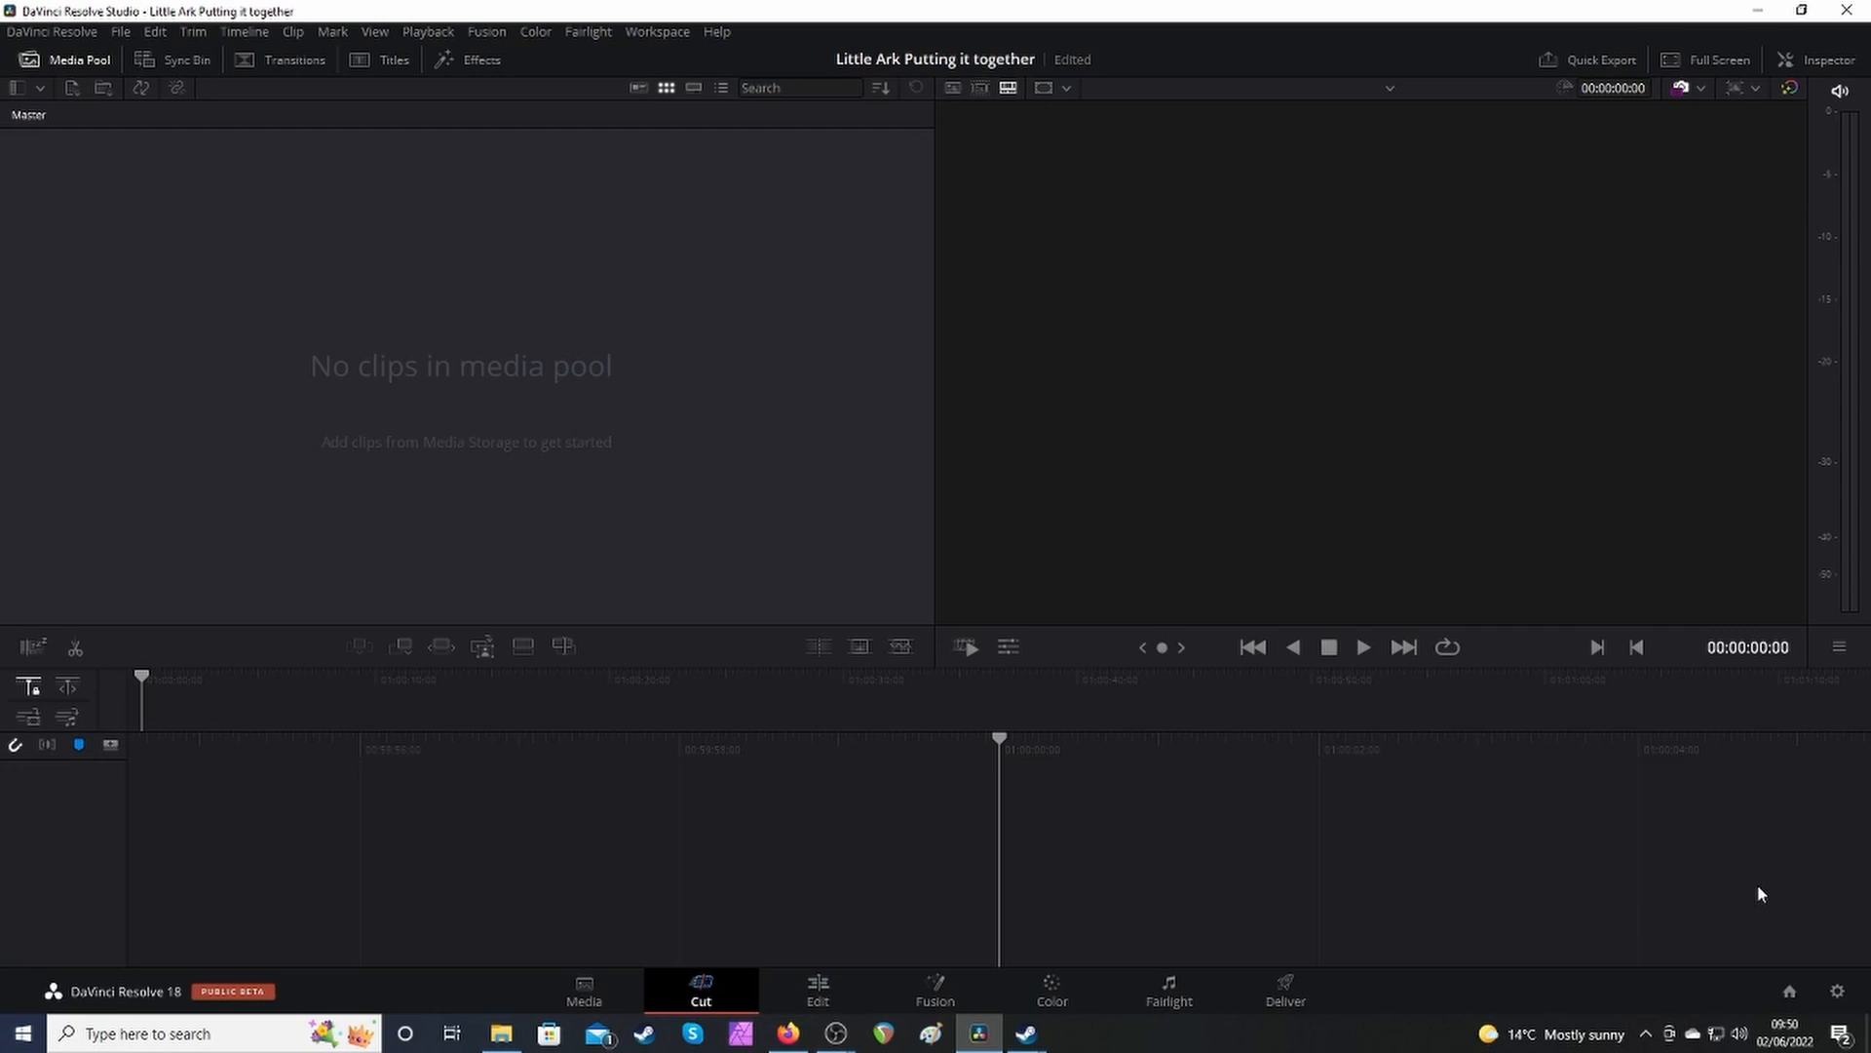
Set the timeline frame rate to 60 frames per second in the project's master settings.
click(1836, 991)
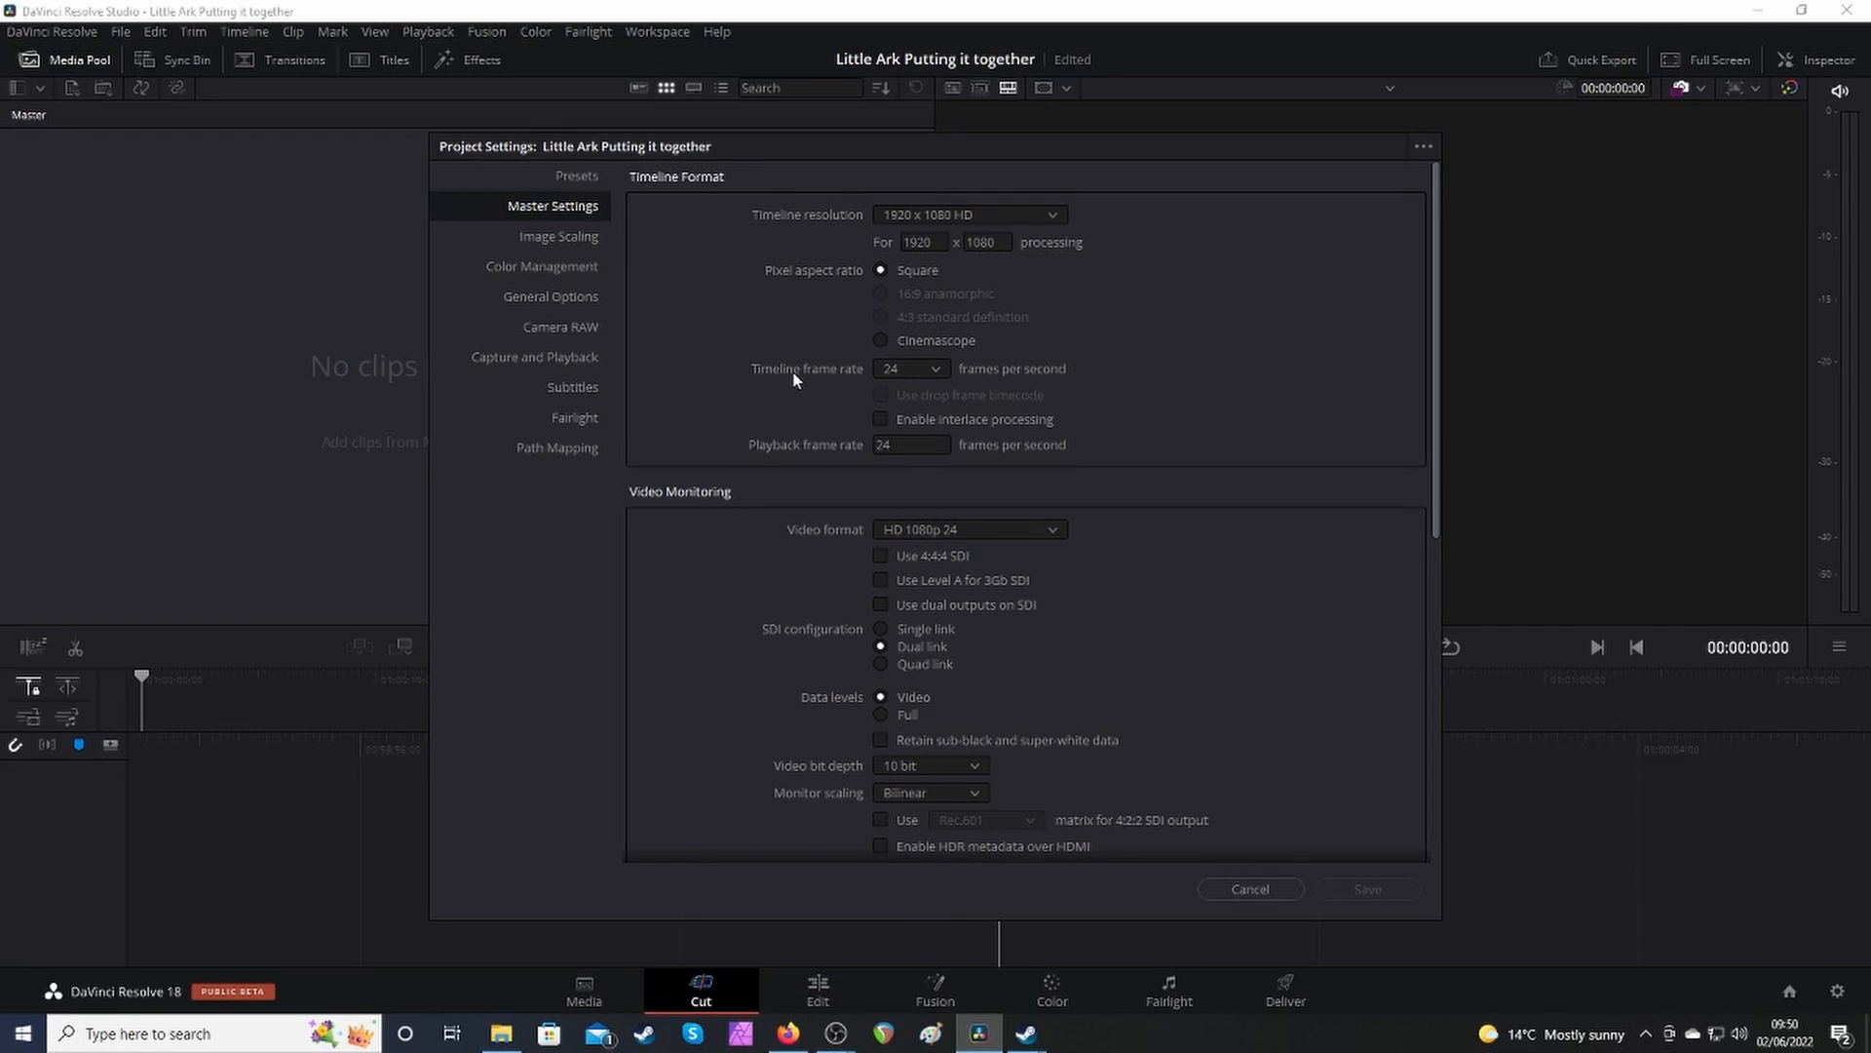
click(908, 368)
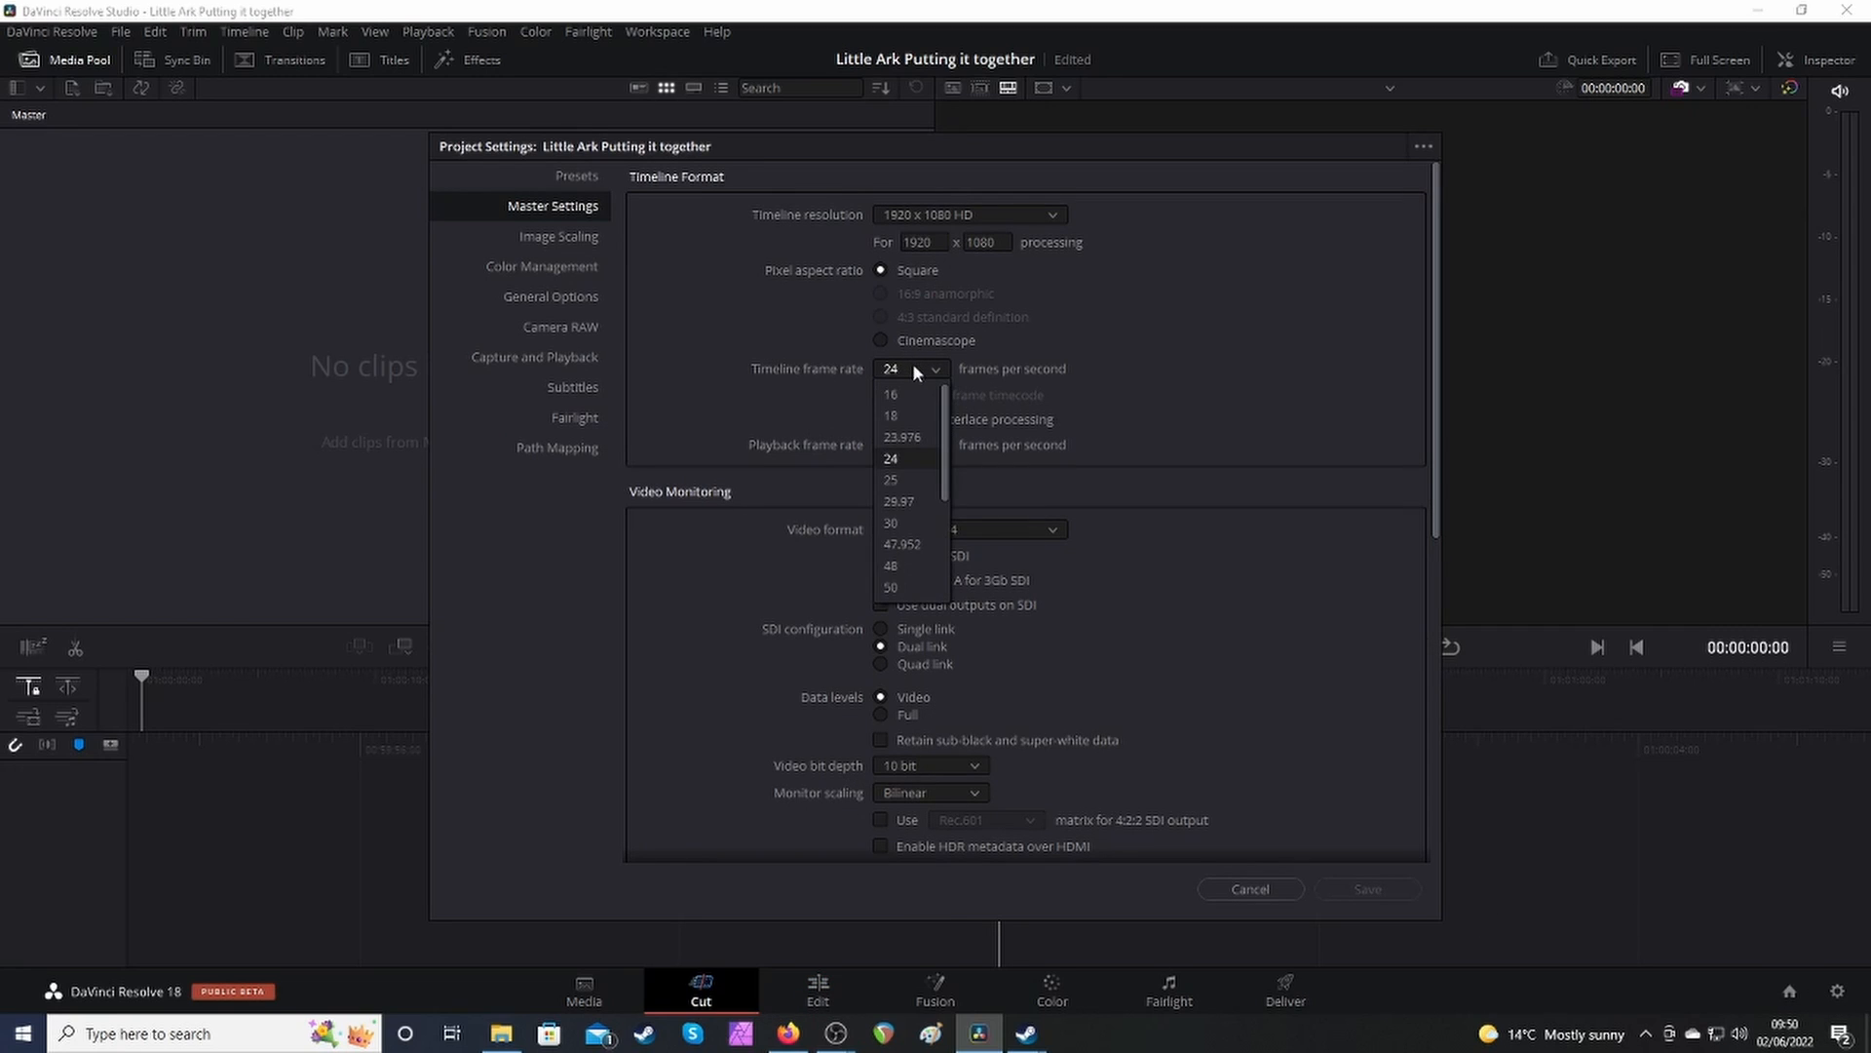
scroll(916, 463, down, 2)
click(892, 501)
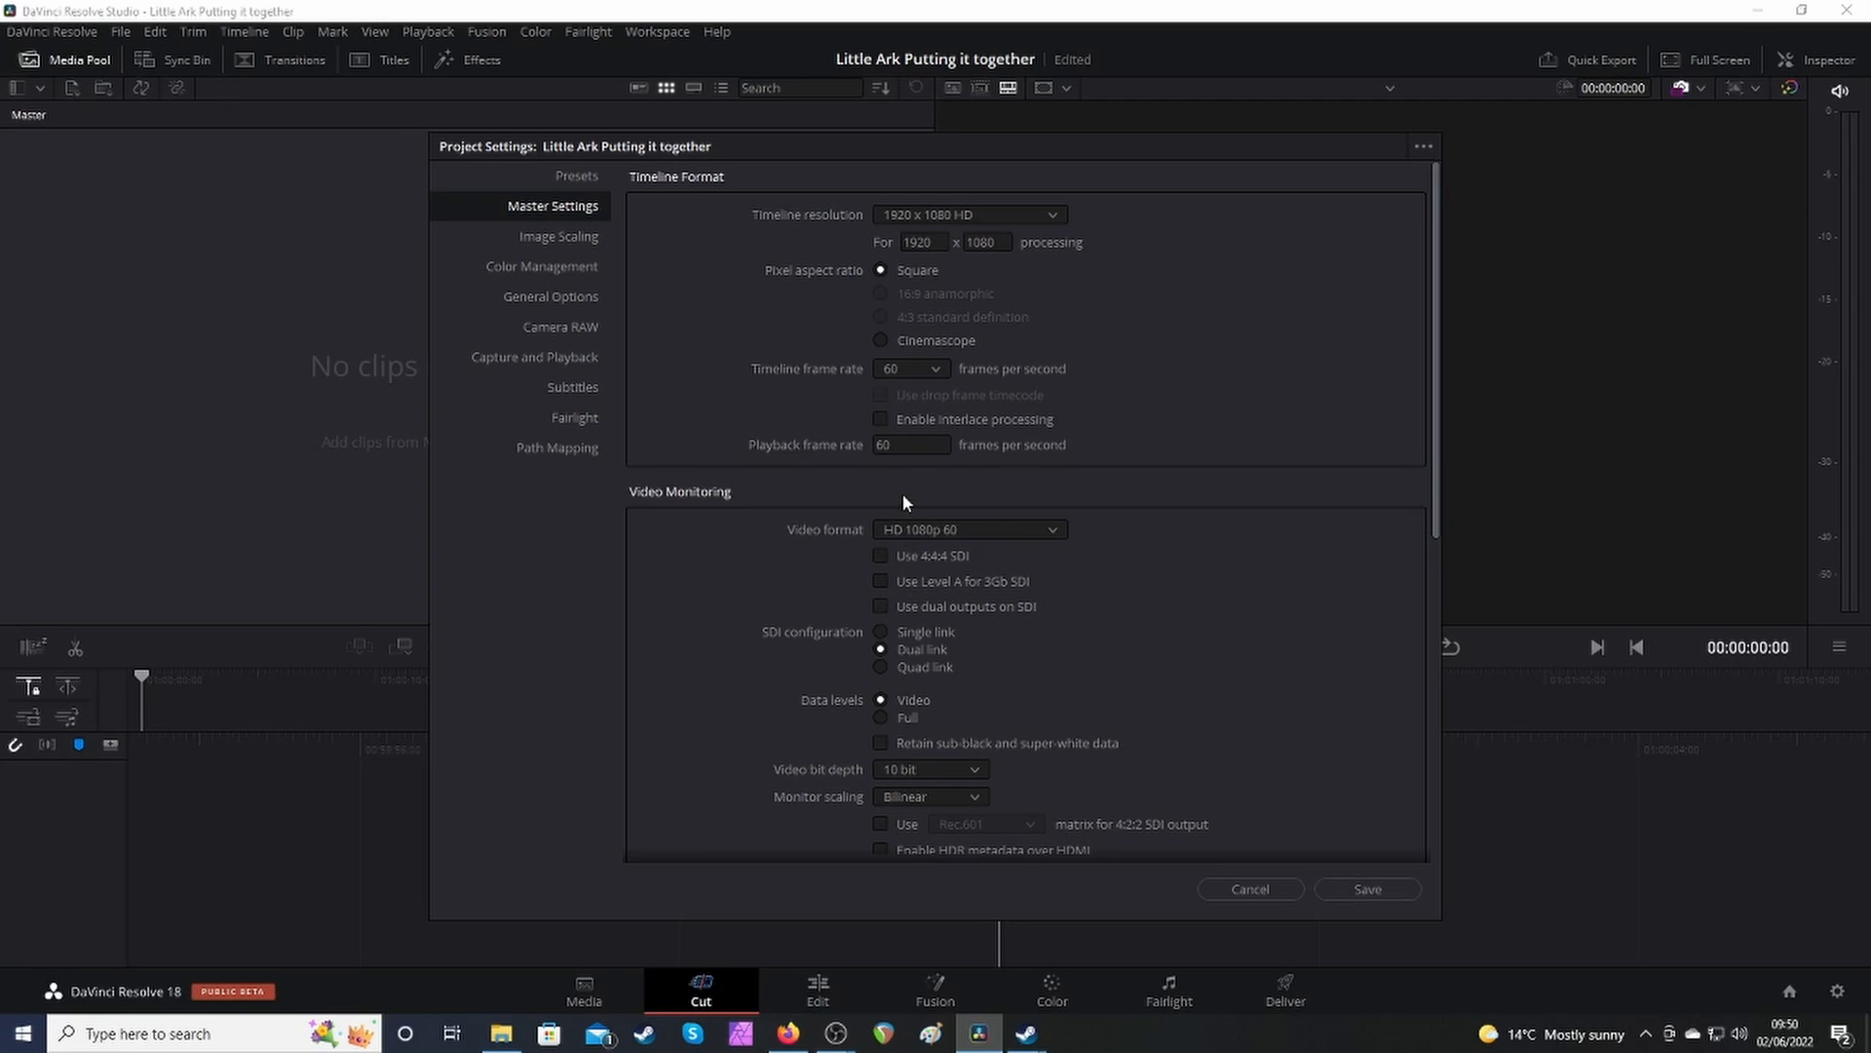
Set the deck's video capture and playback format to HD 1080p 60 and save the project settings.
click(510, 358)
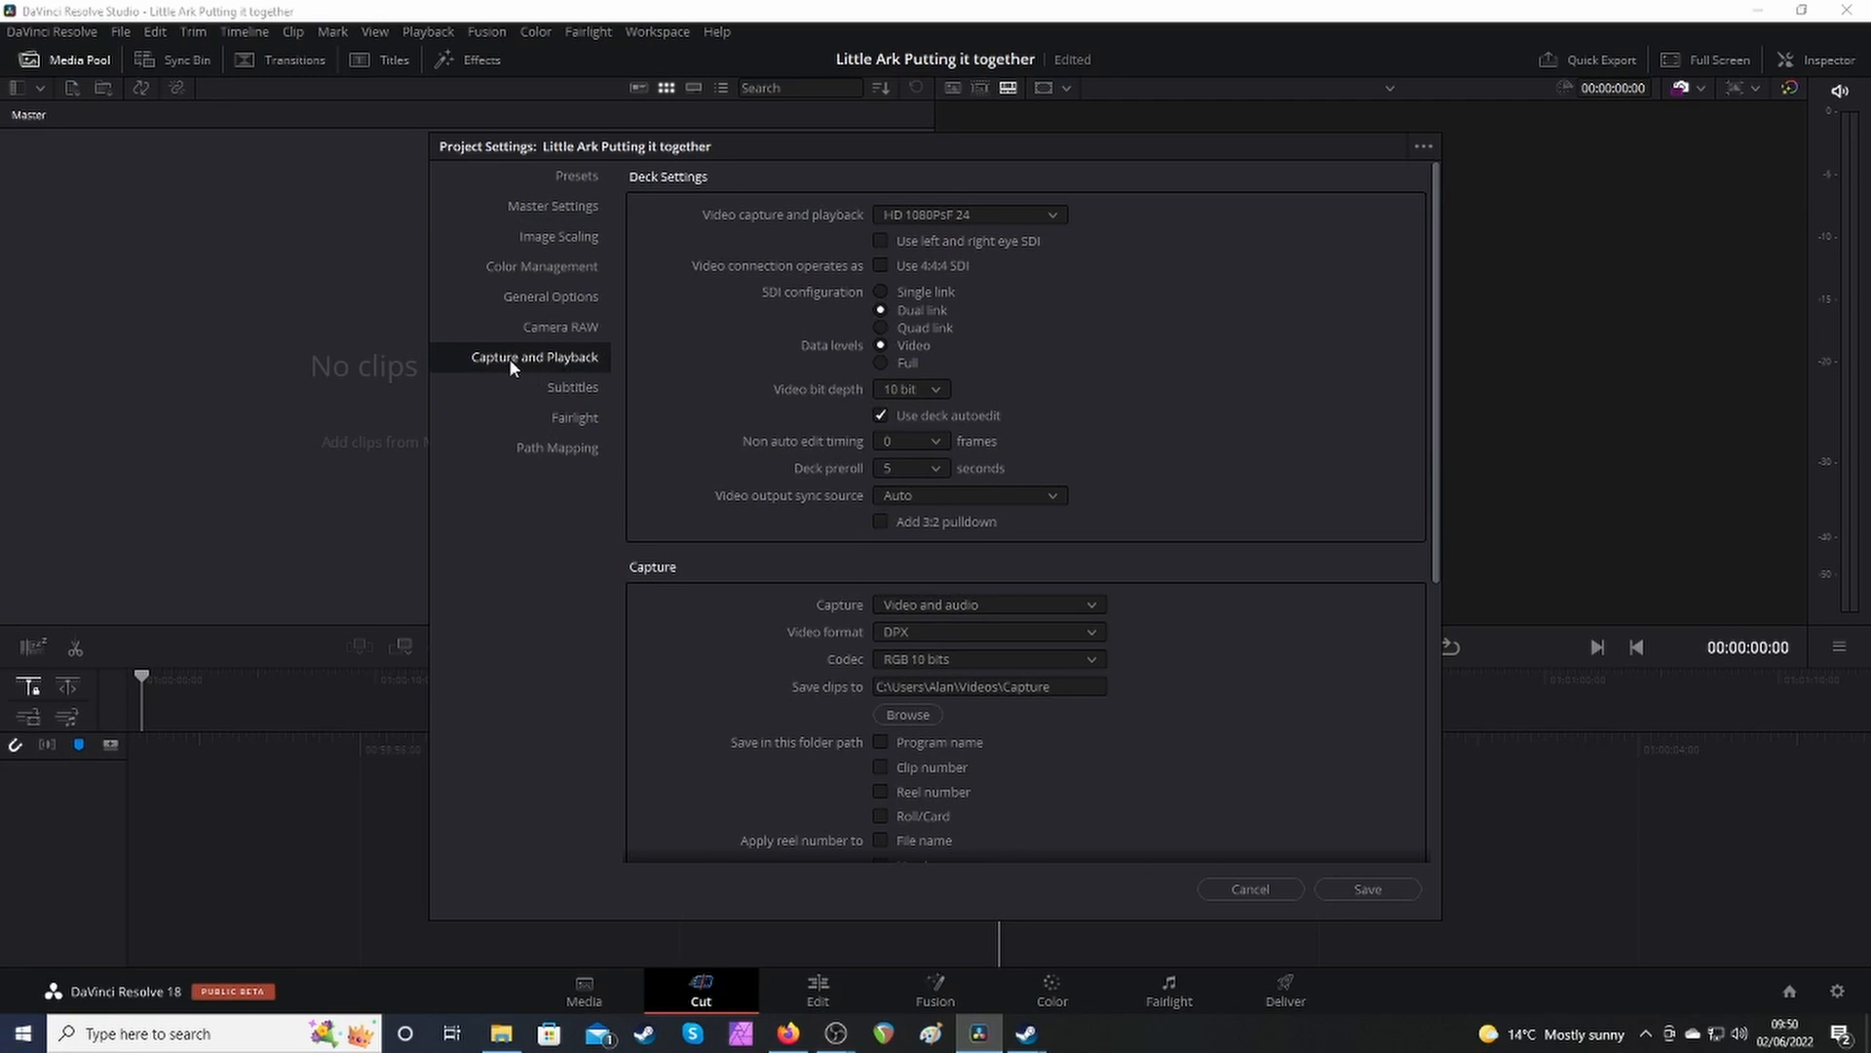
click(956, 213)
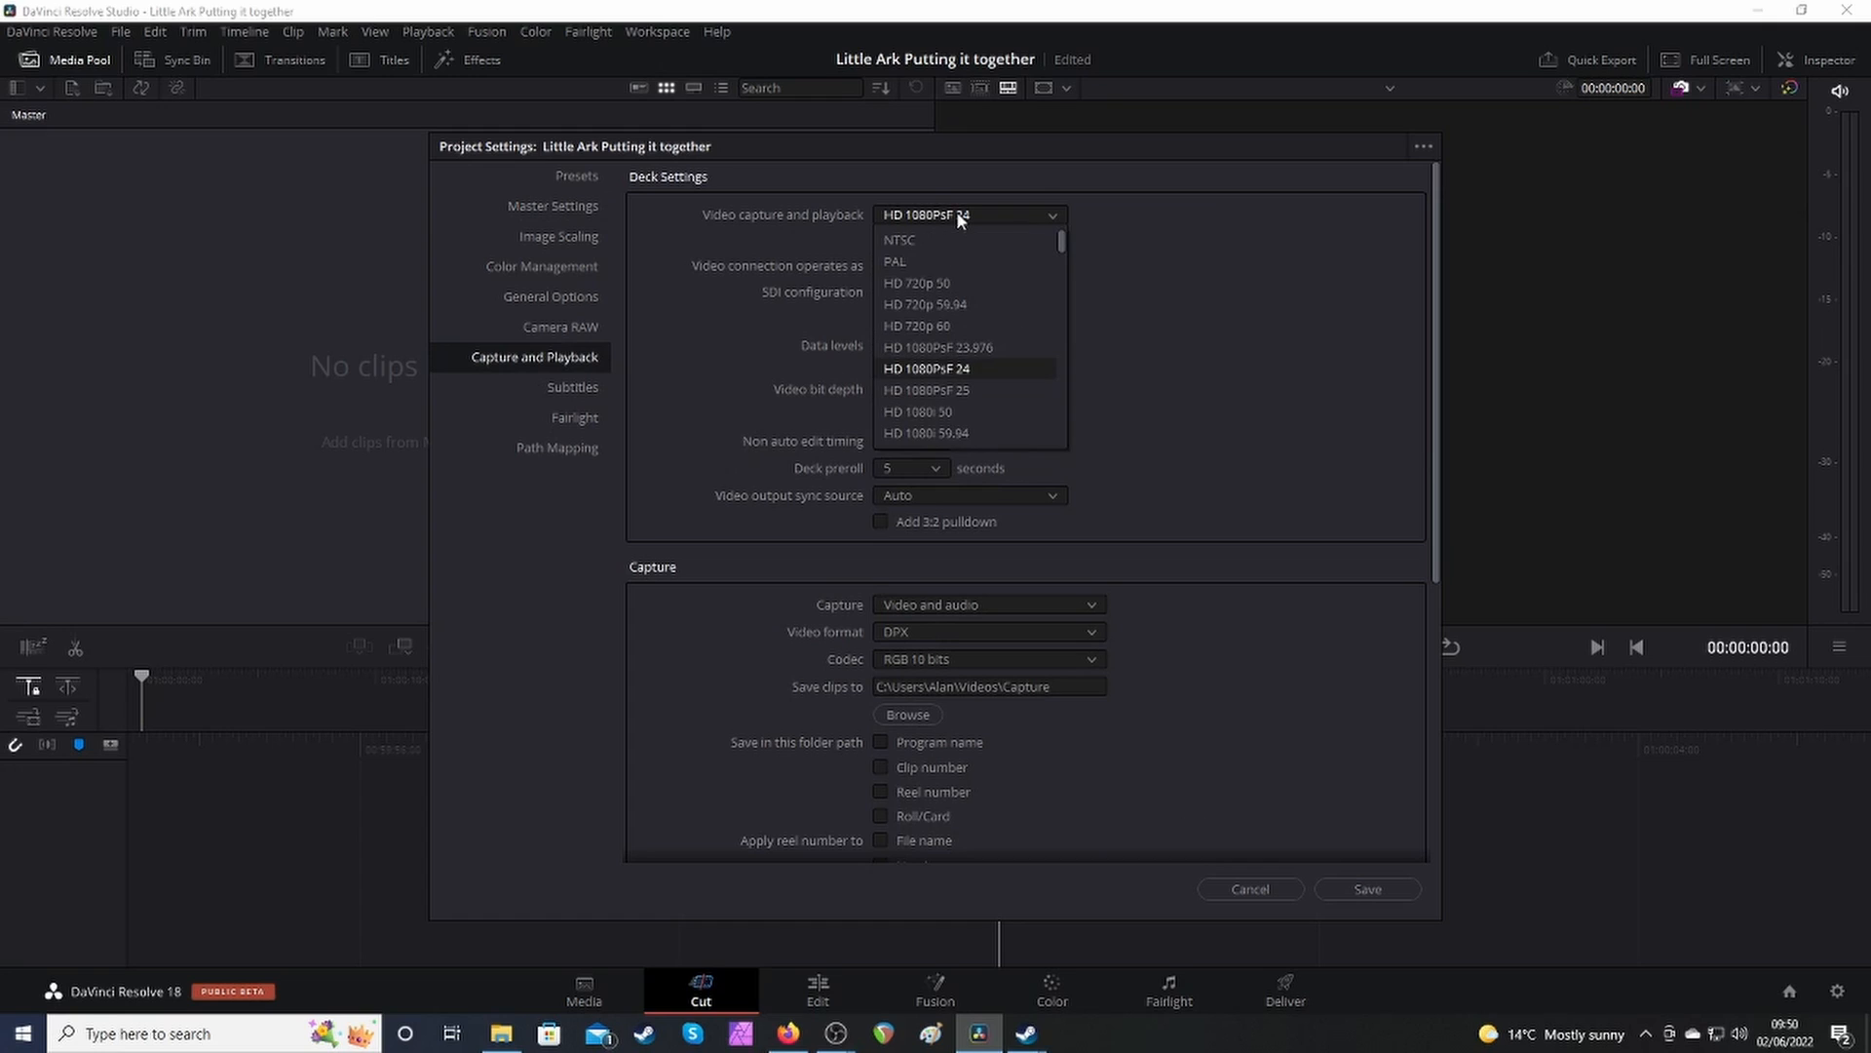
scroll(965, 279, down, 1)
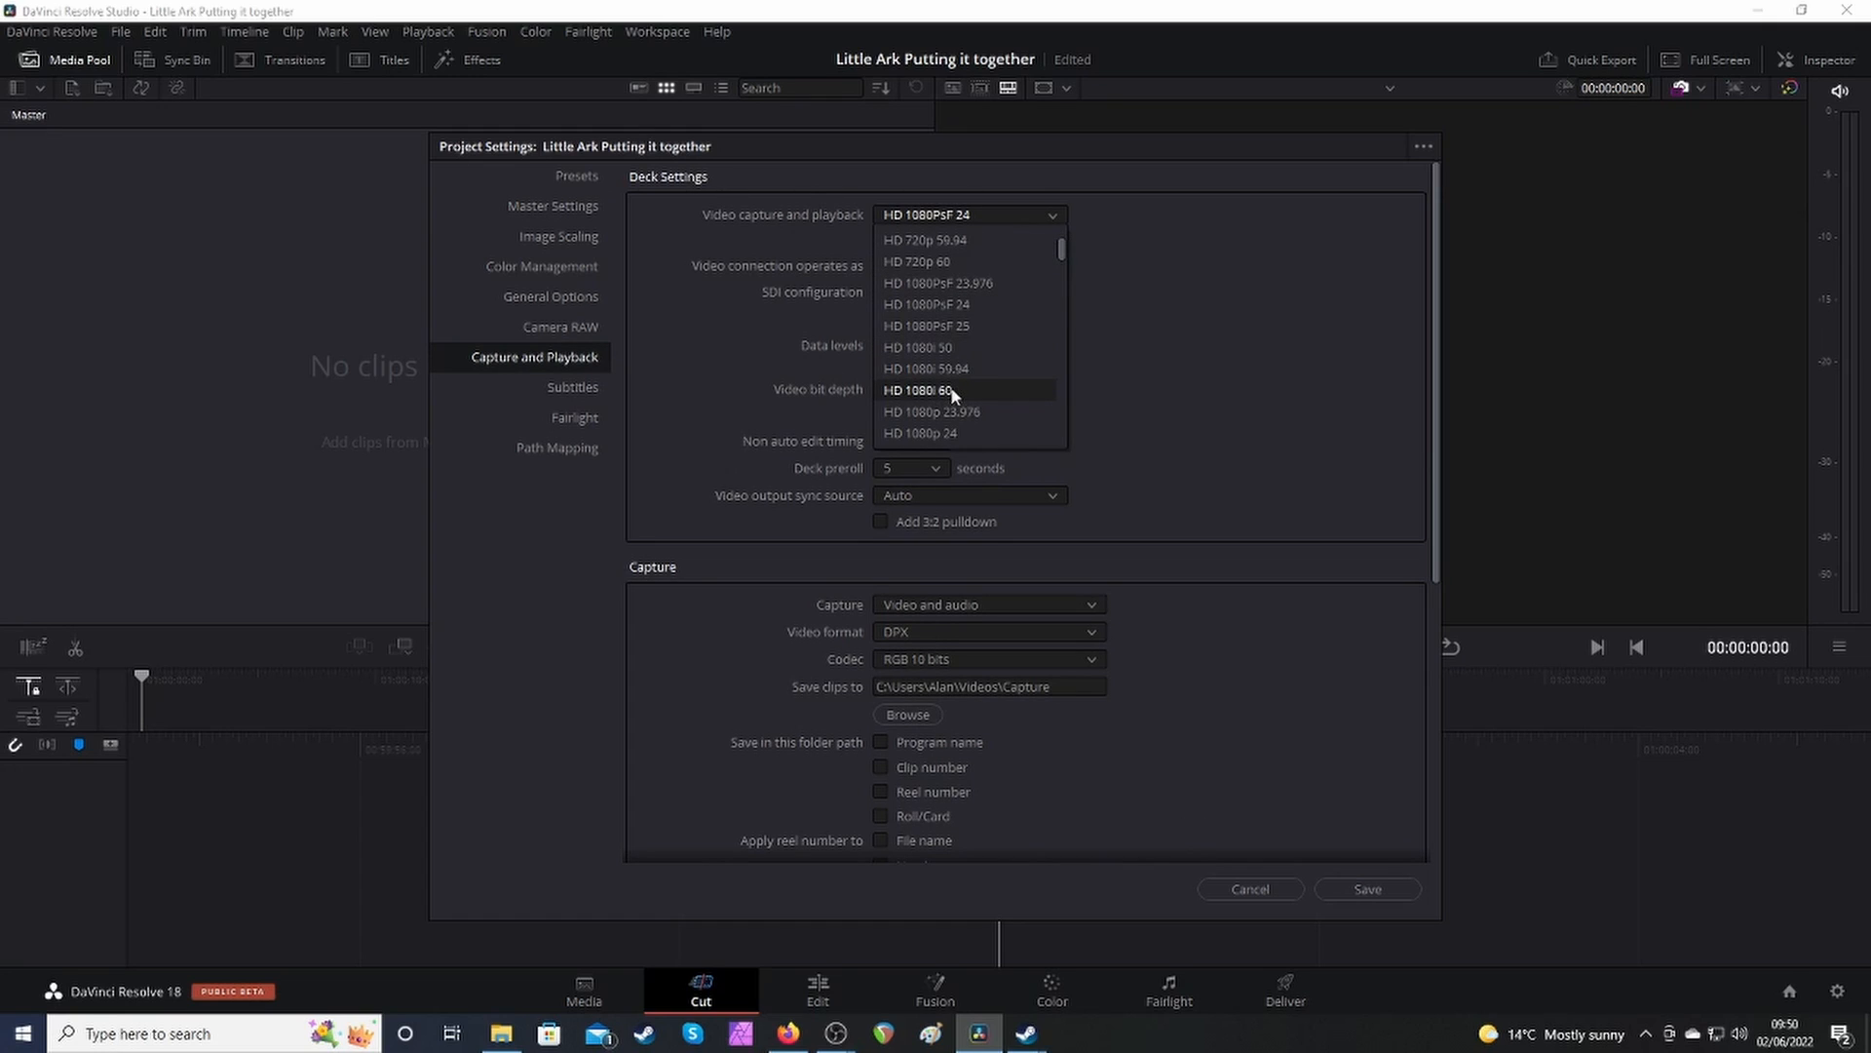
scroll(996, 316, down, 2)
scroll(996, 324, down, 1)
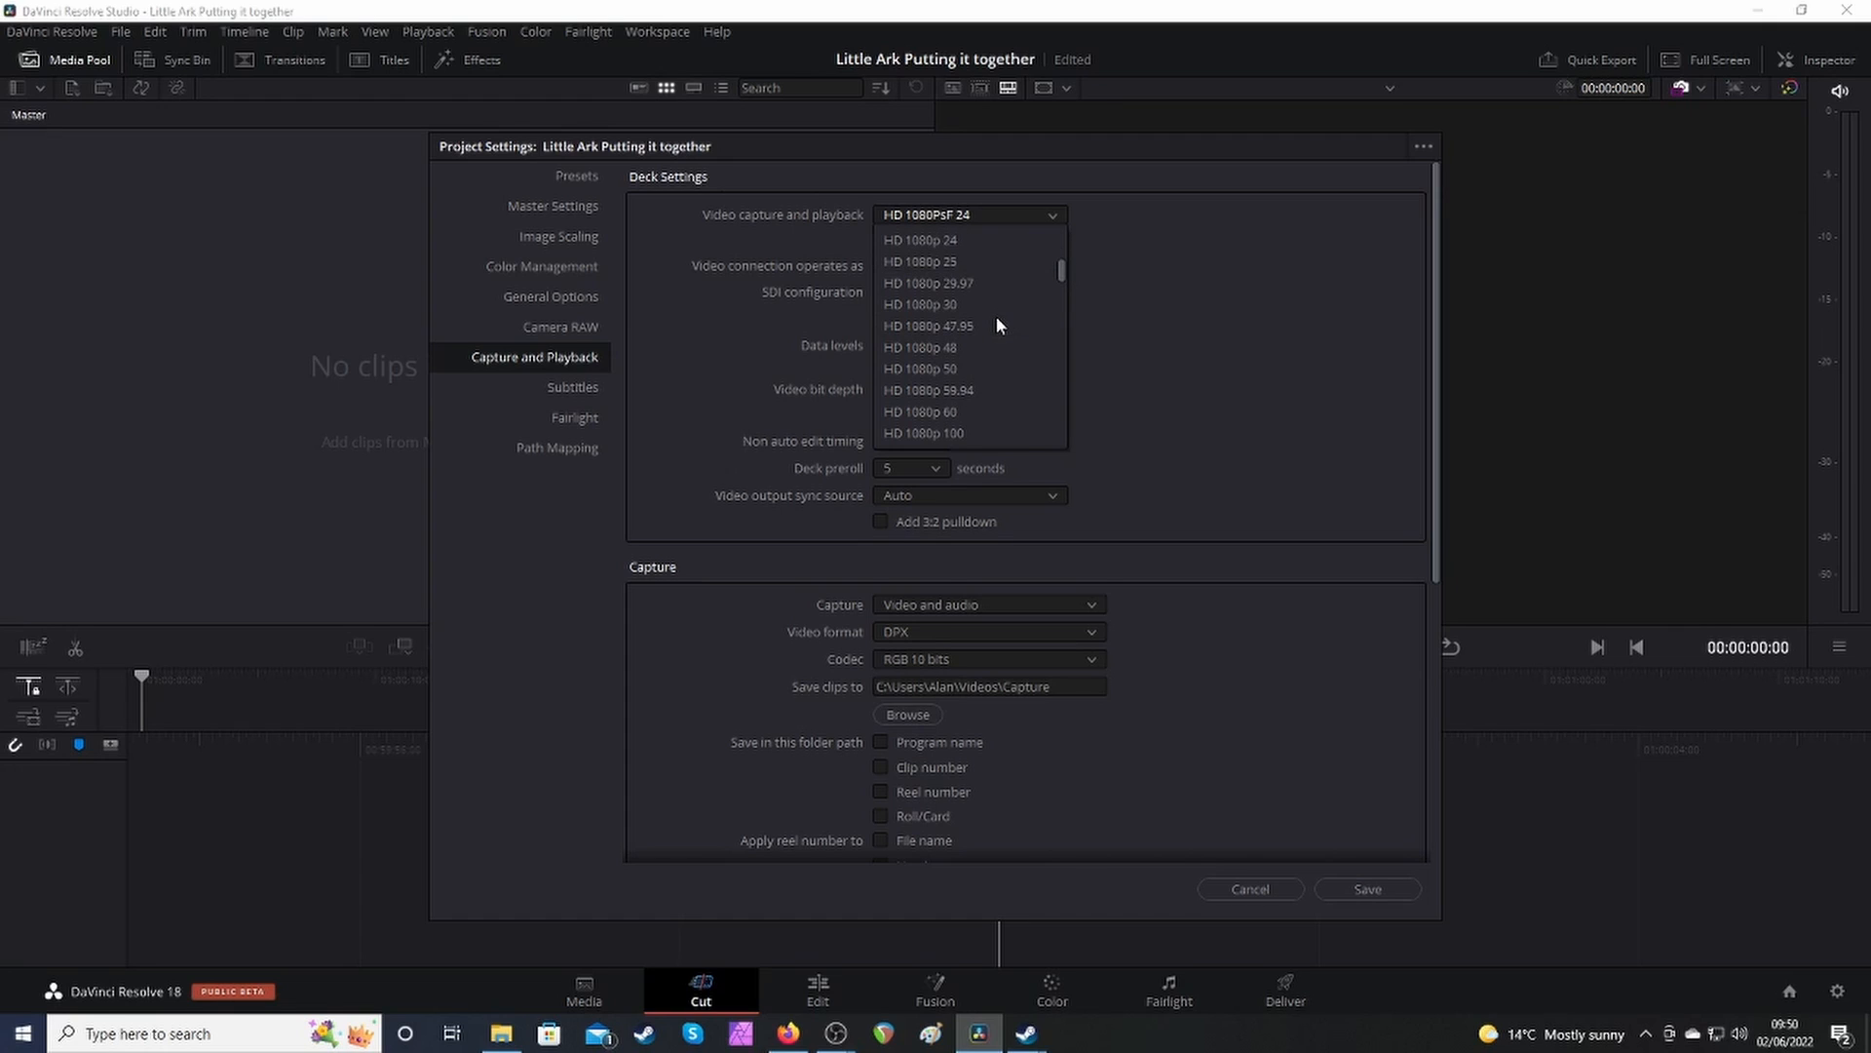
click(917, 413)
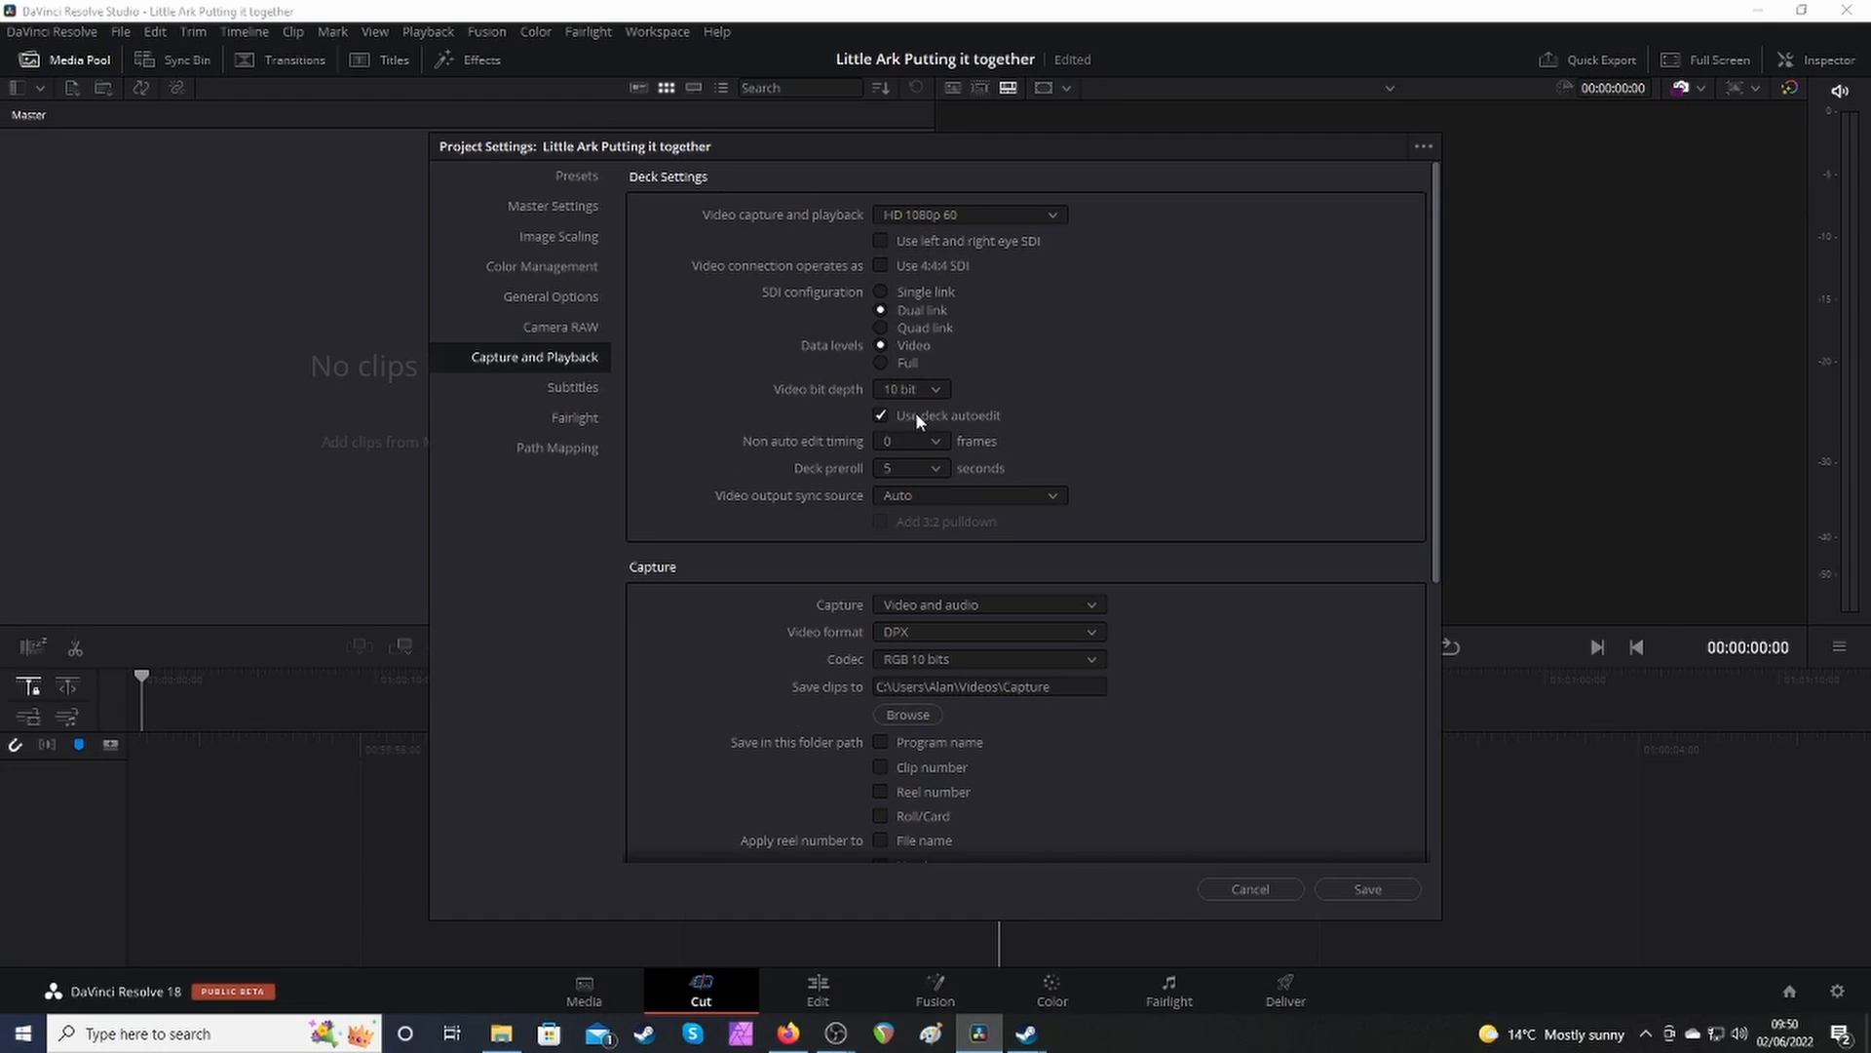
click(1368, 890)
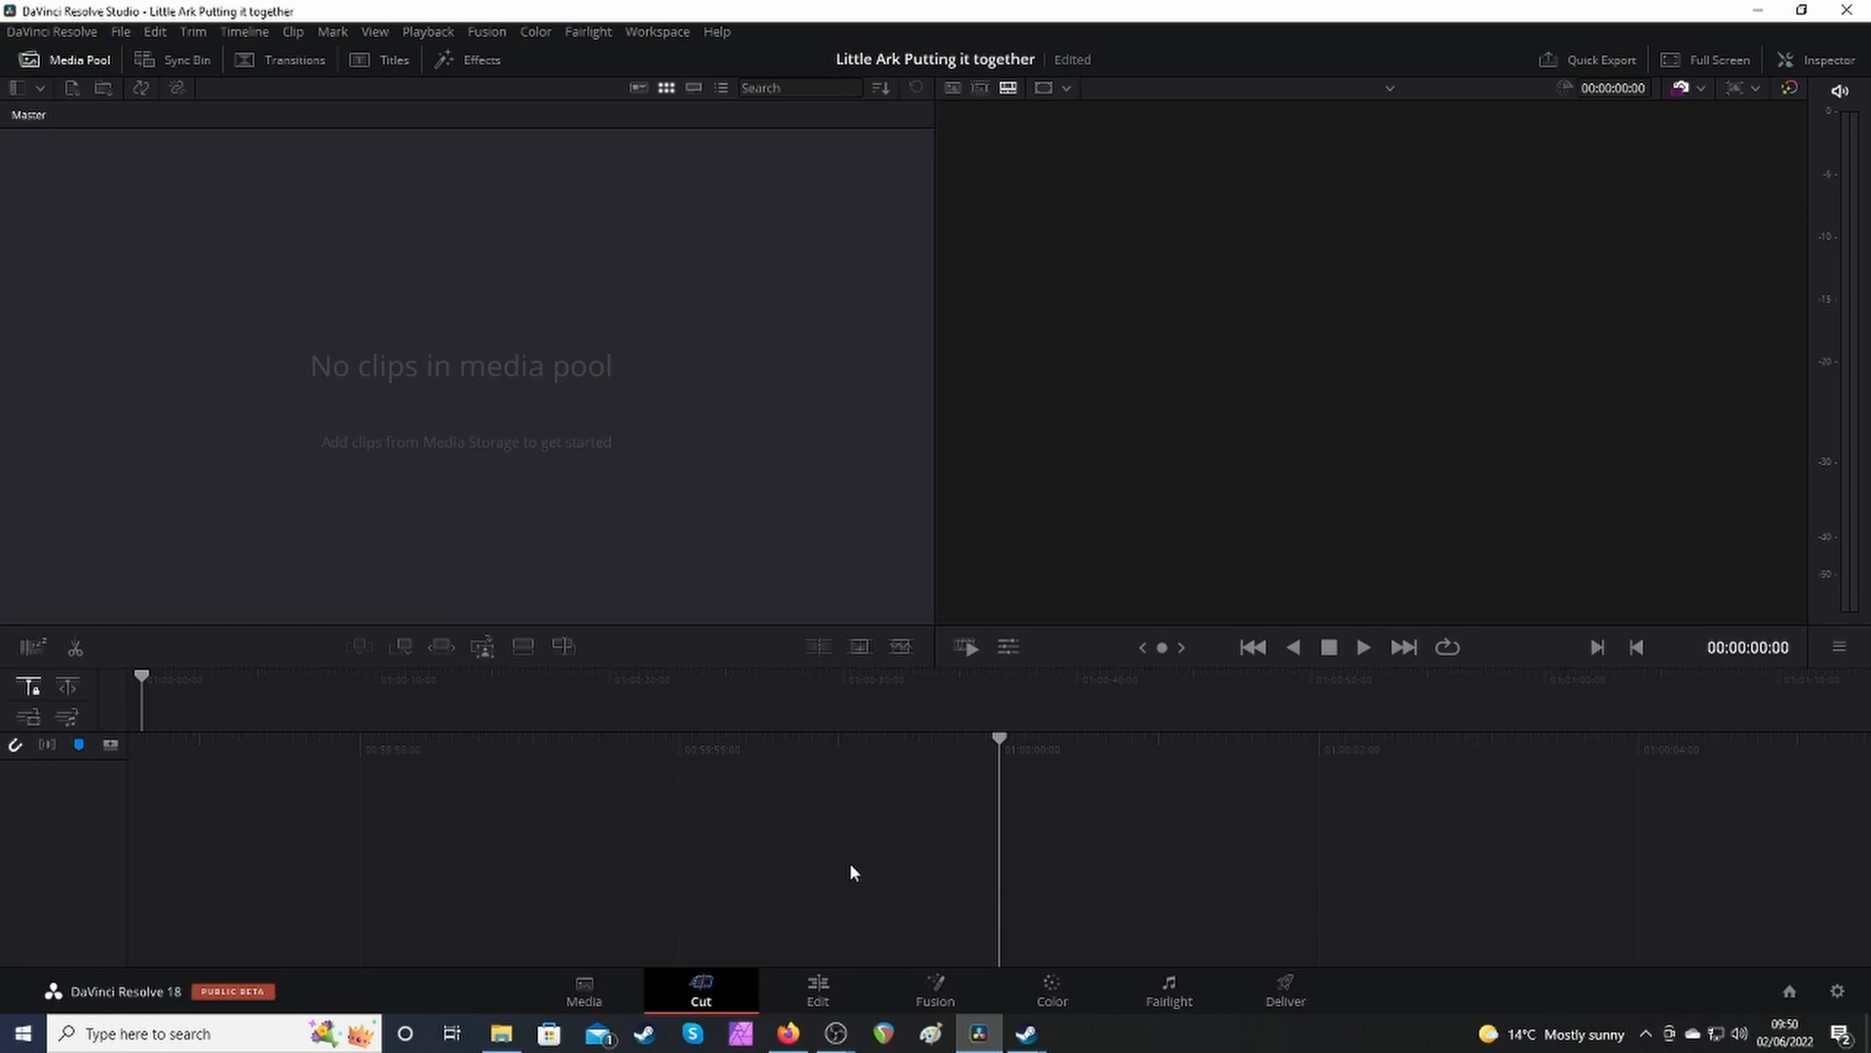
On the Edit page, import the Little Ark Title video from the Videos folder into the media pool.
click(818, 989)
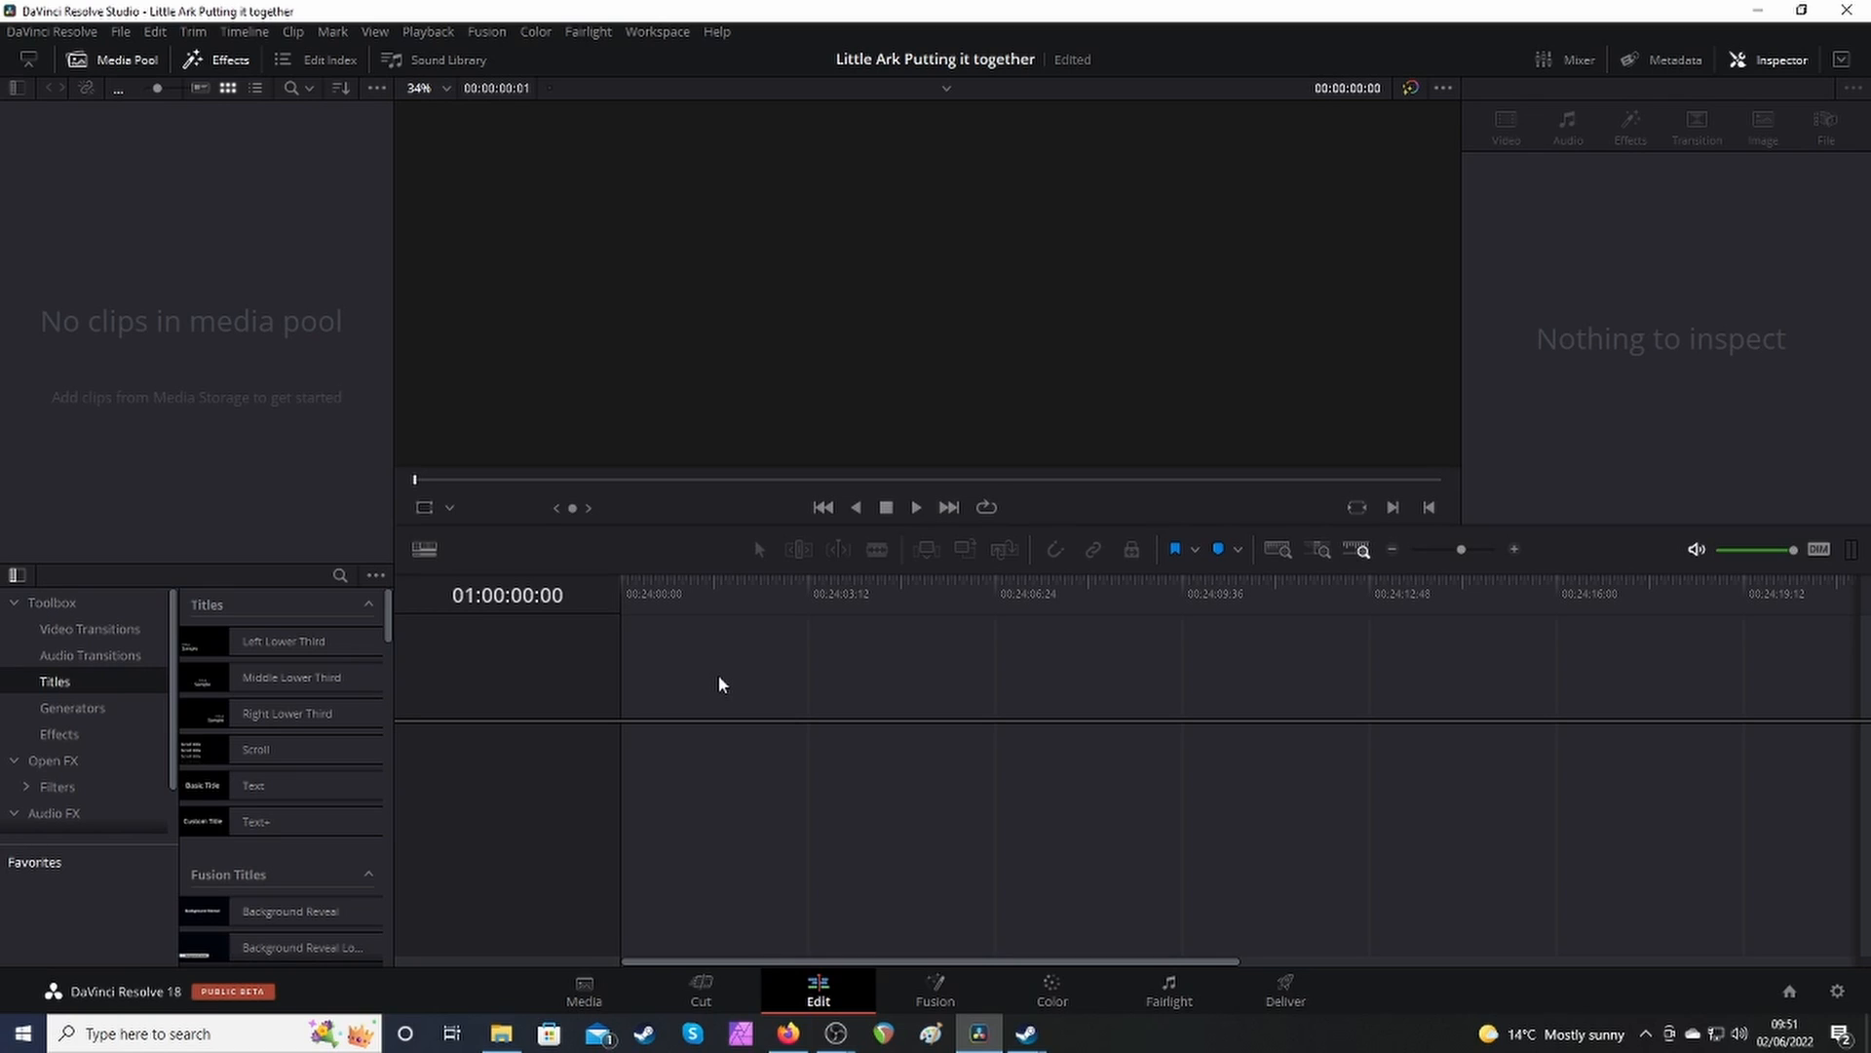
right_click(187, 306)
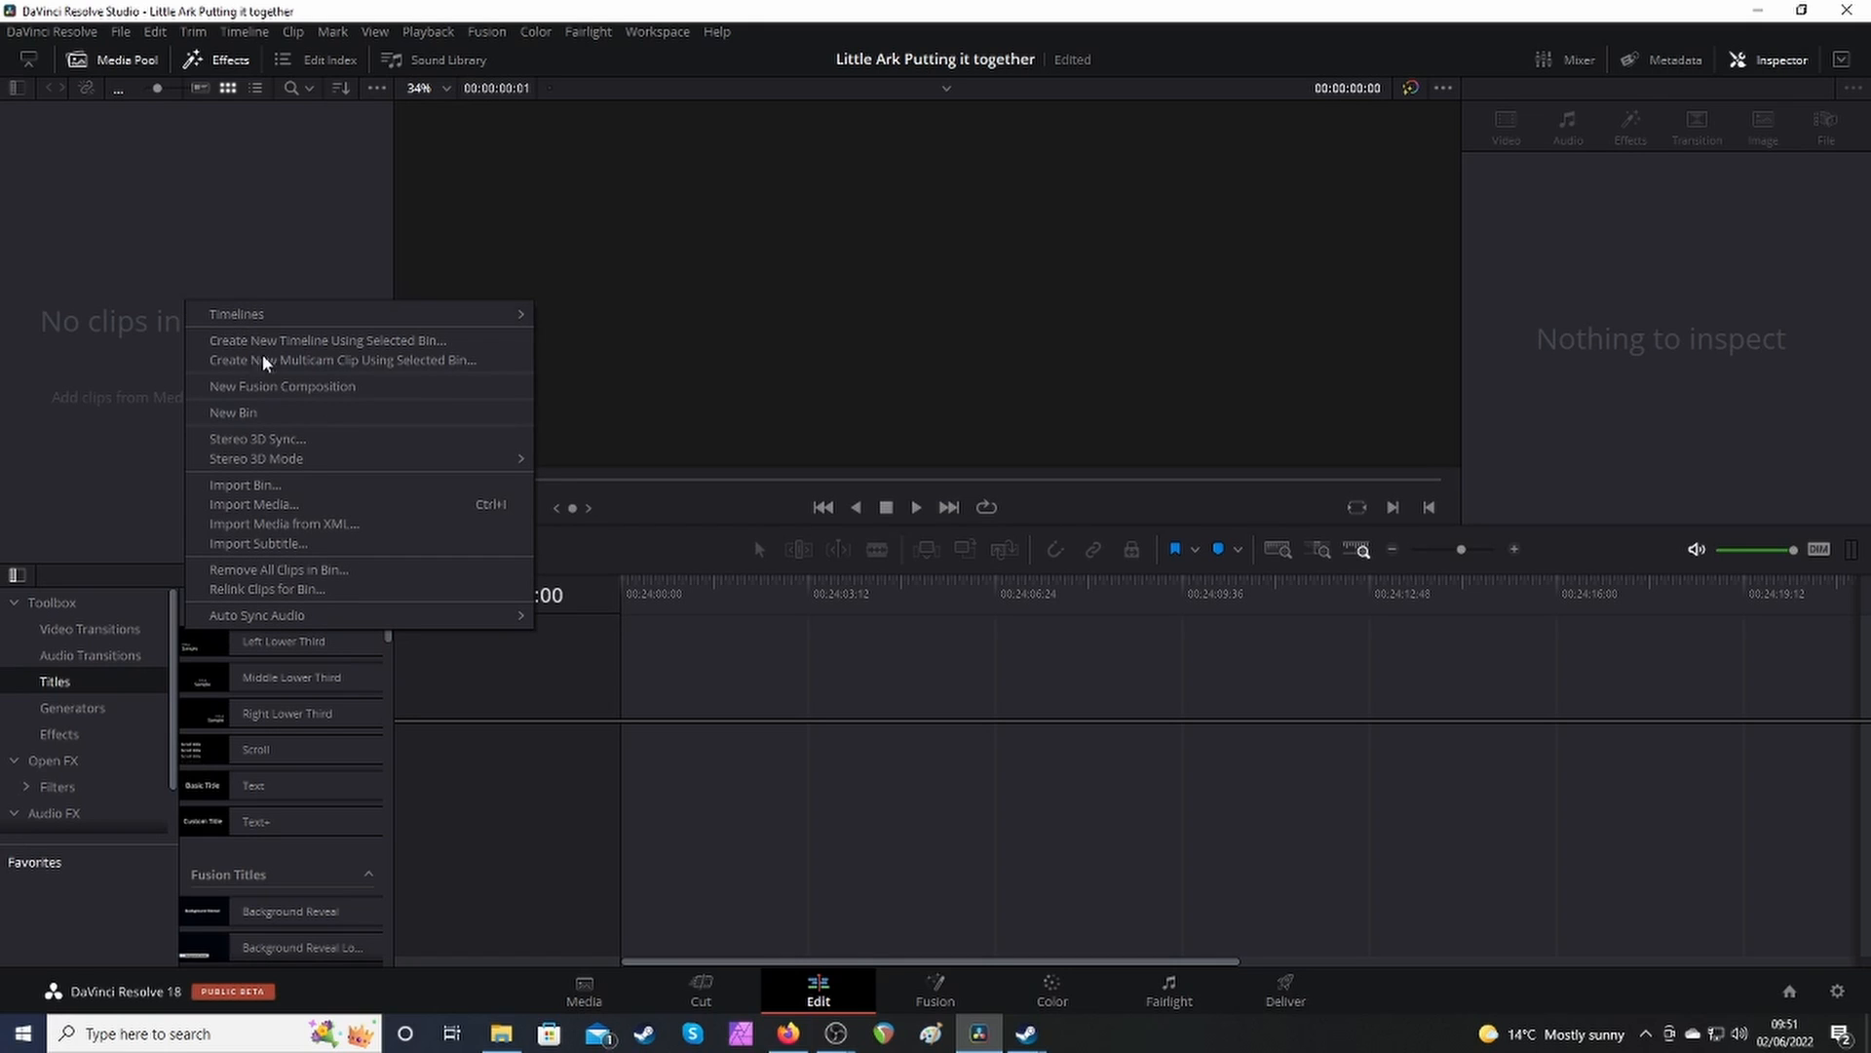
click(302, 511)
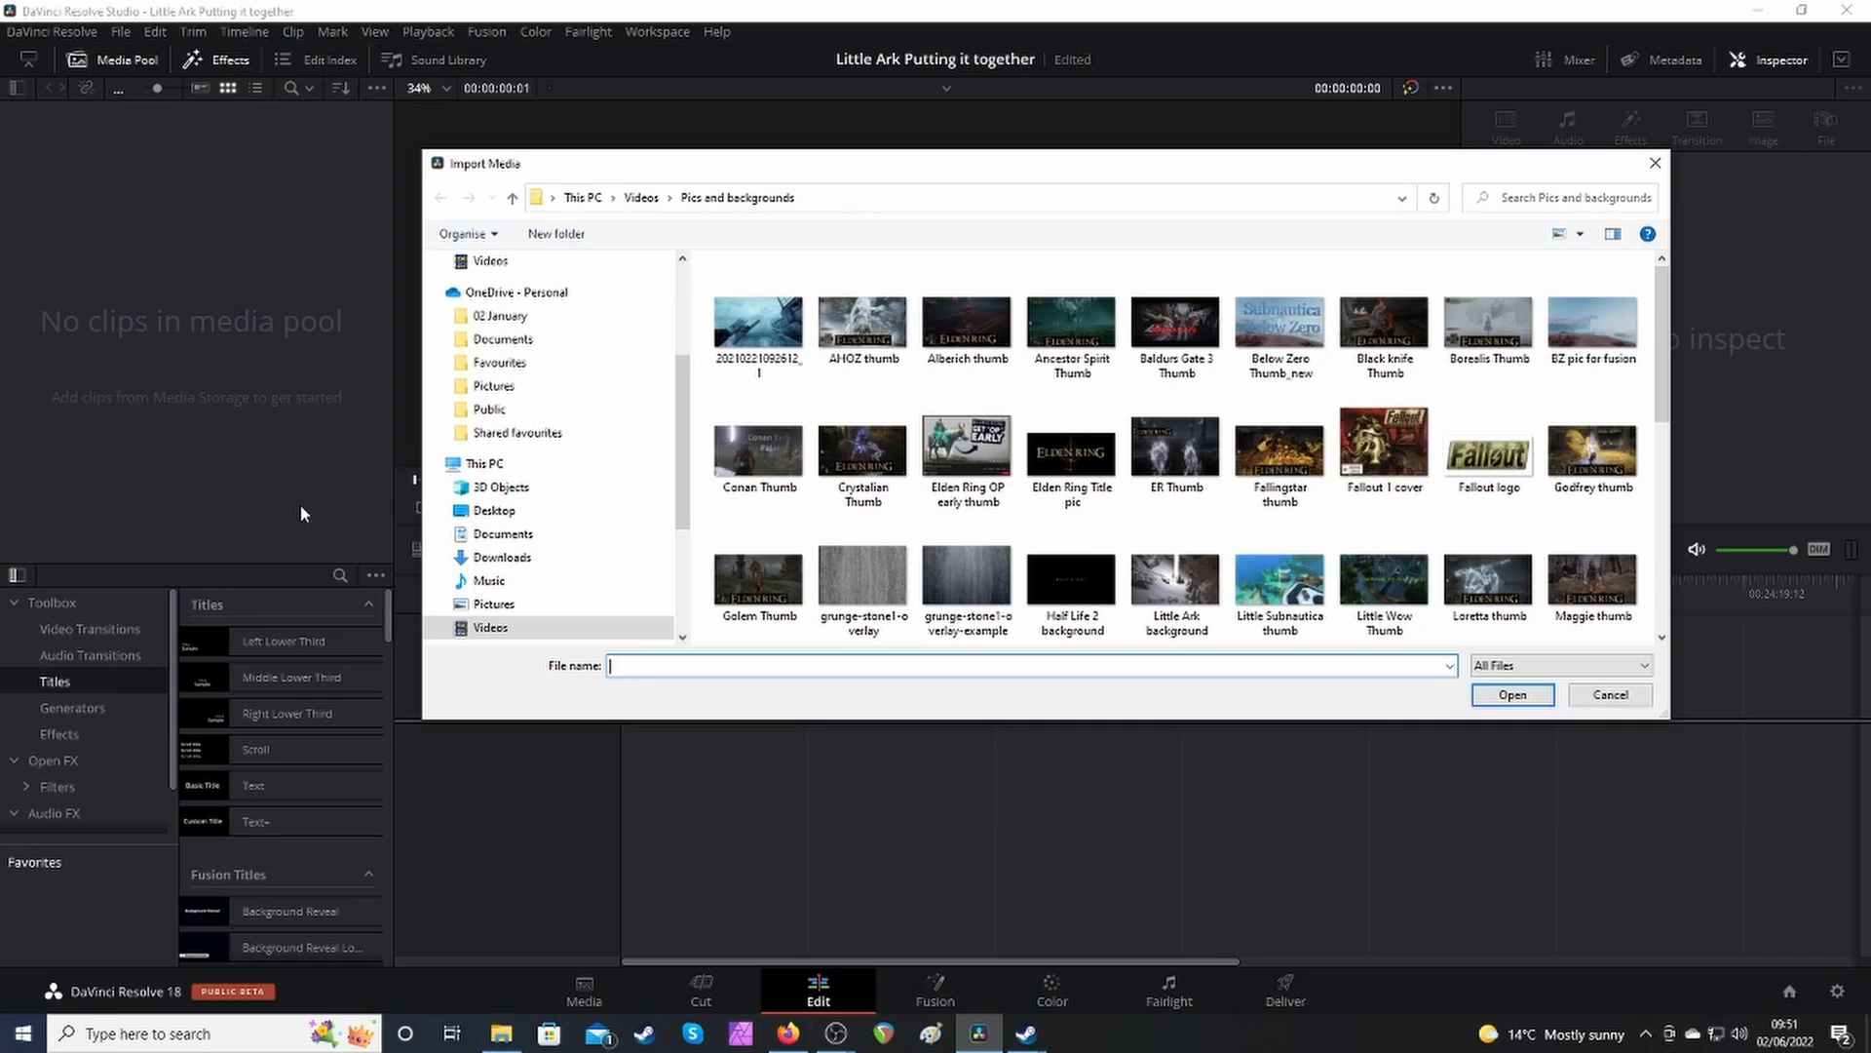
click(513, 199)
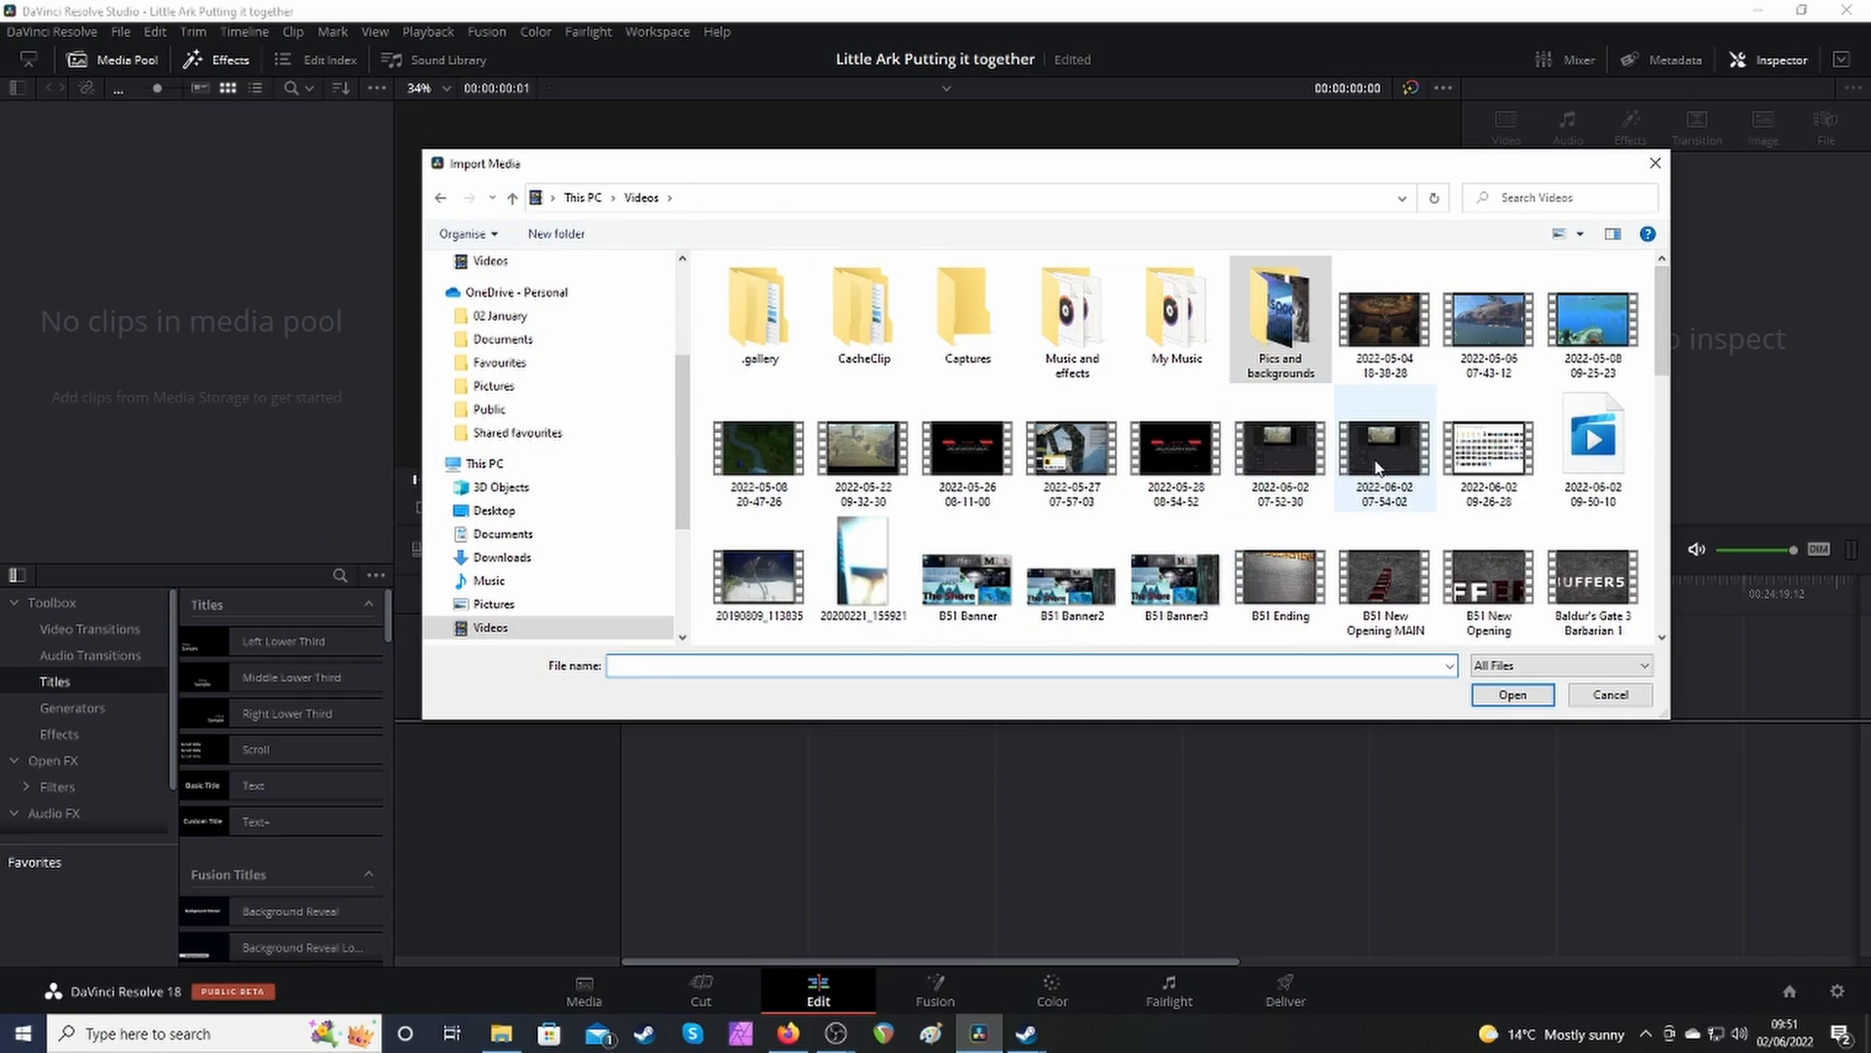
scroll(1379, 464, down, 5)
scroll(1379, 464, down, 3)
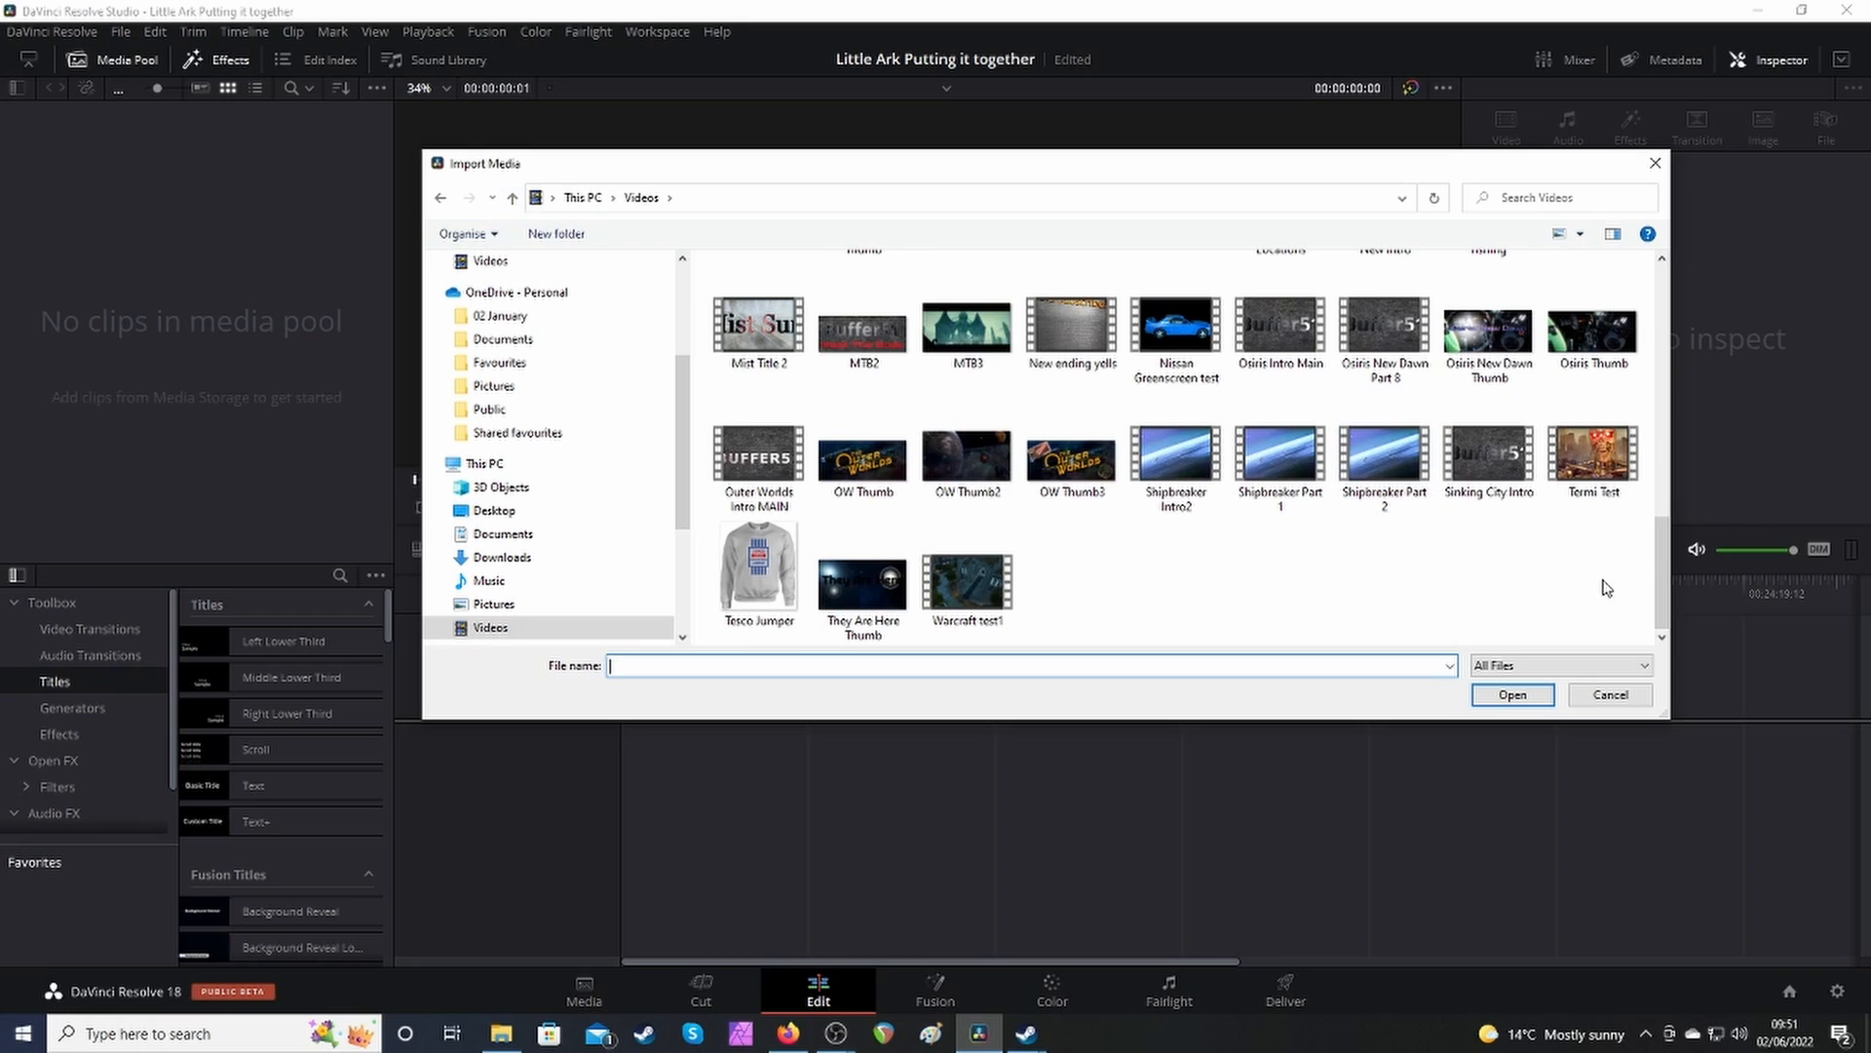
drag(1662, 579, 1666, 484)
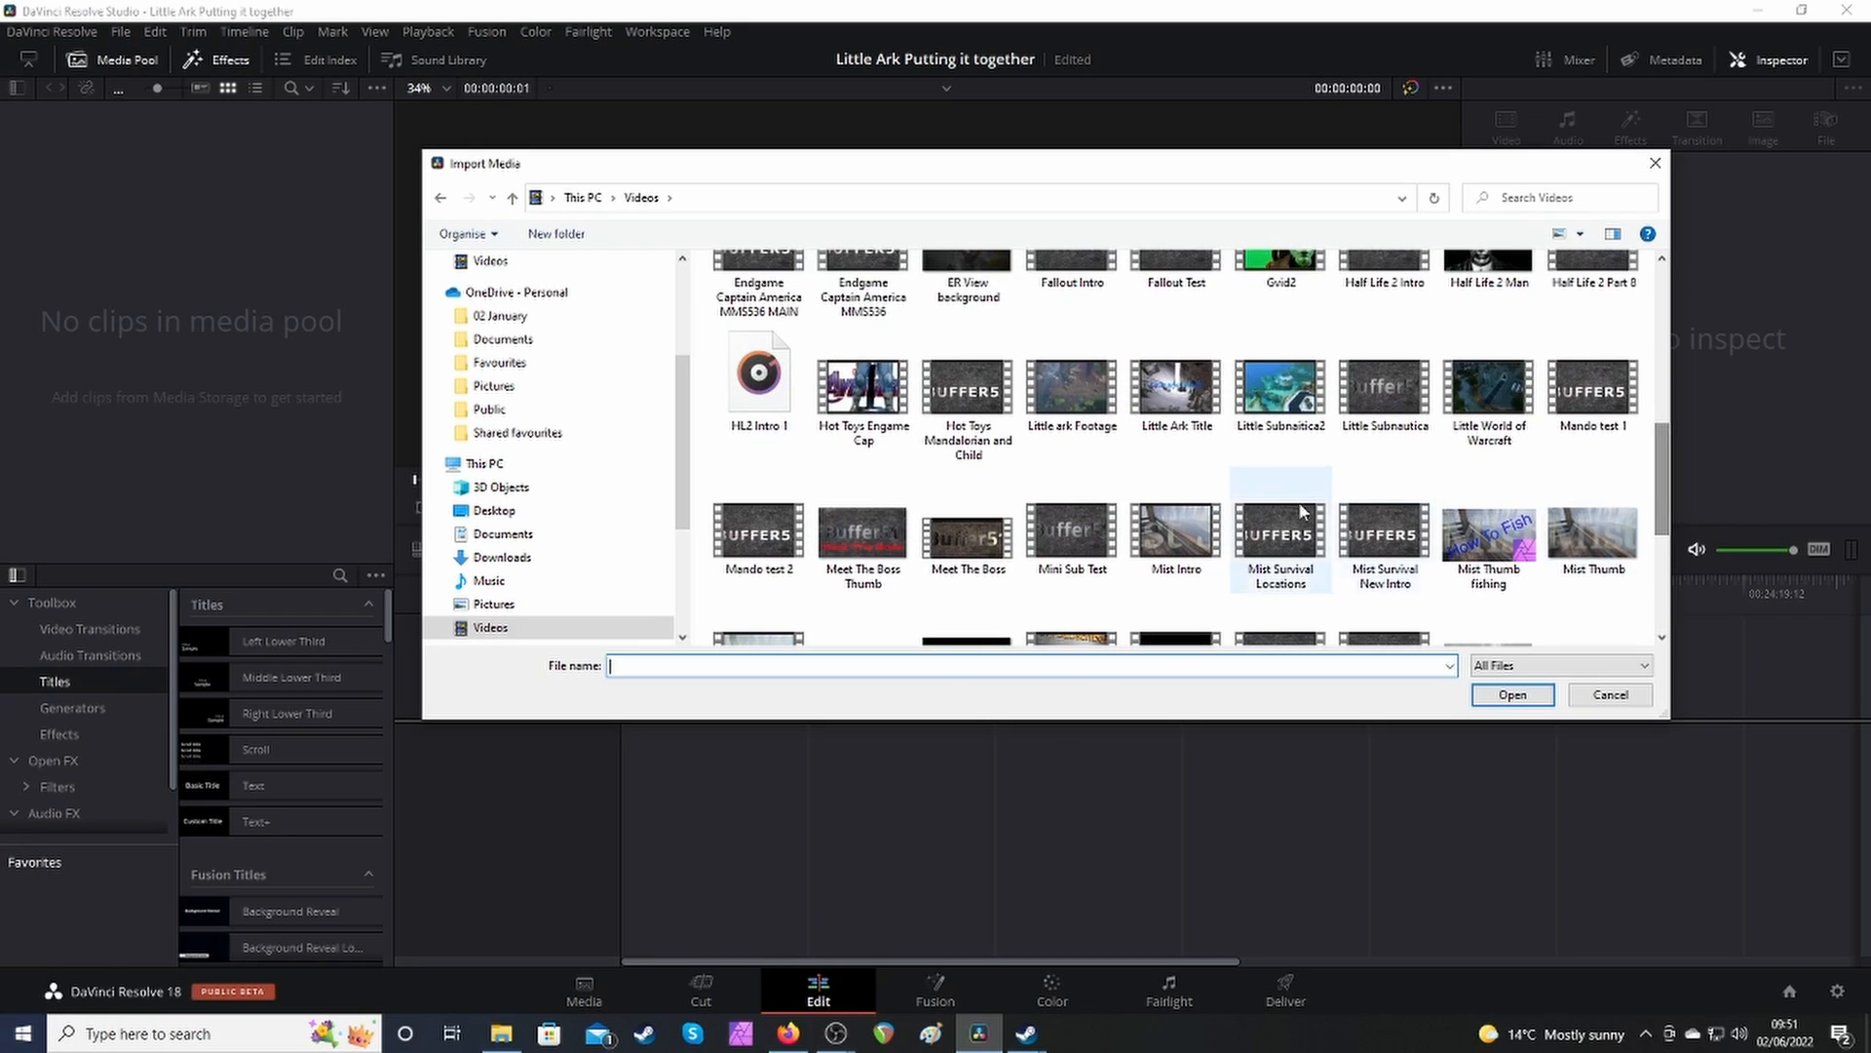
double_click(1182, 393)
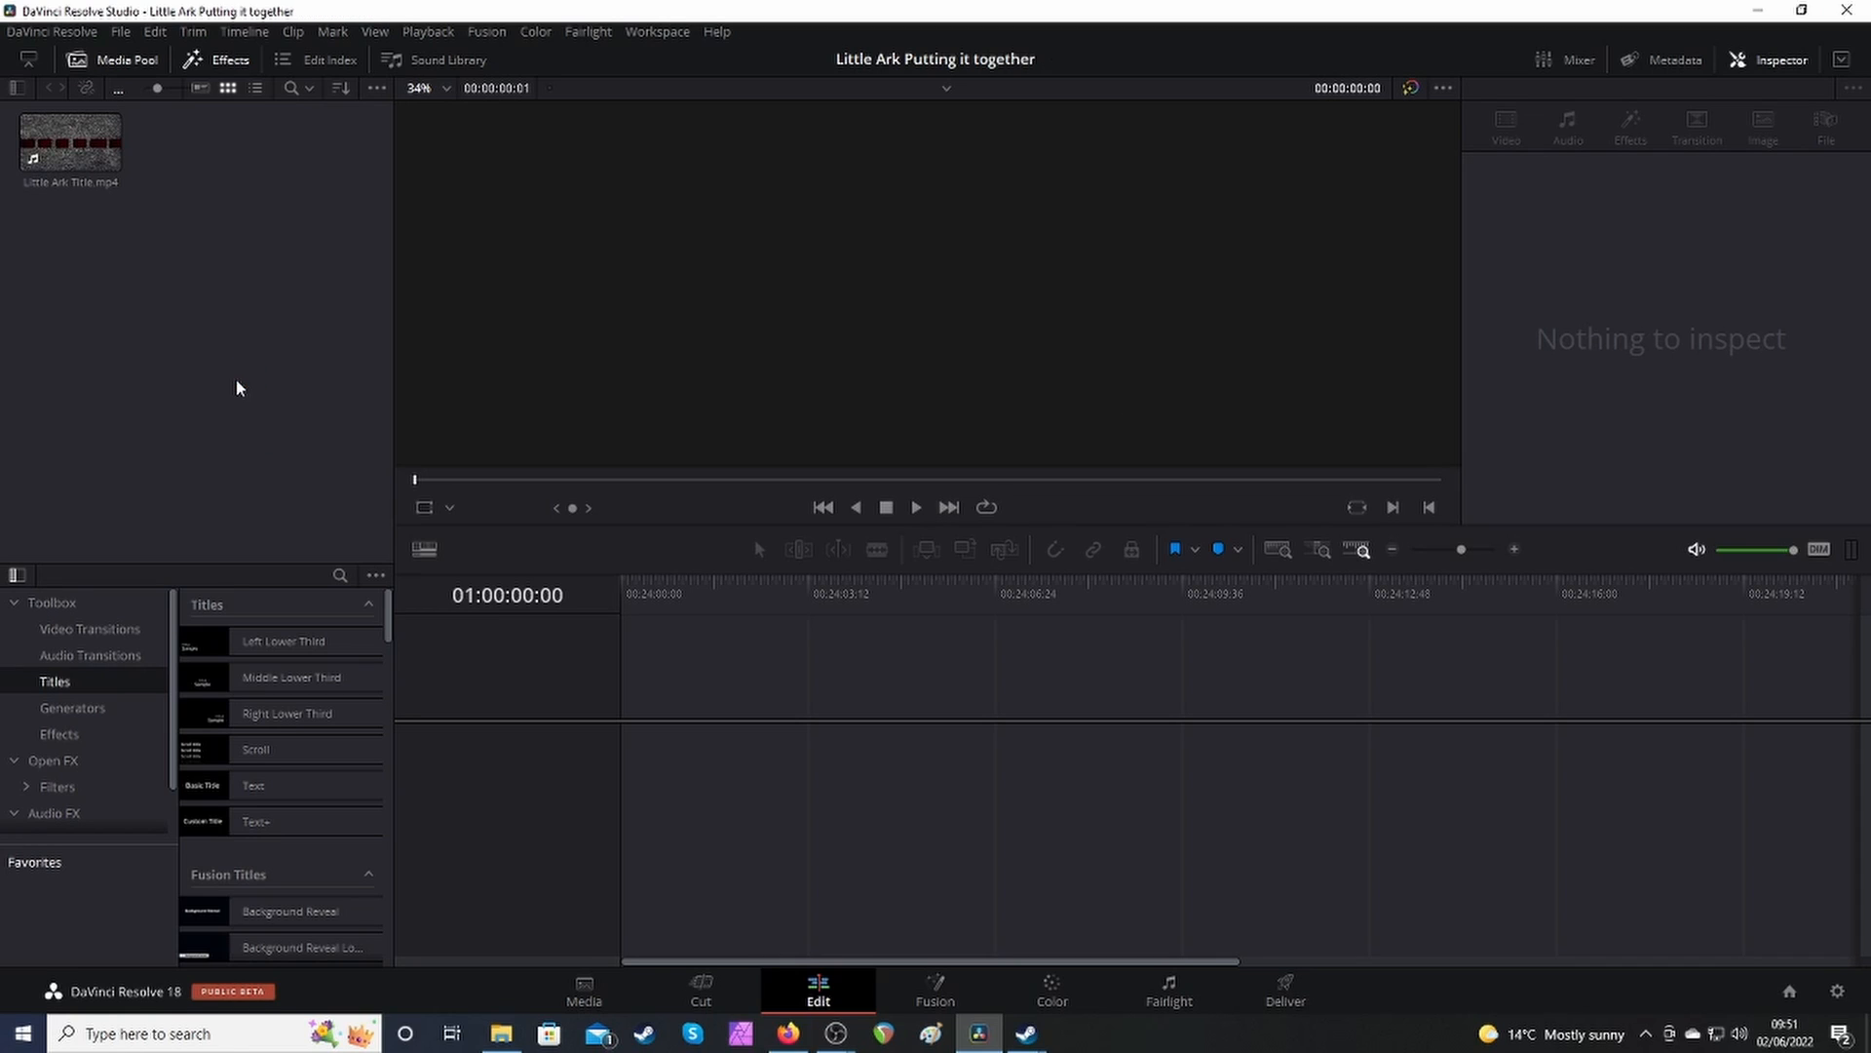
Import the Little ark Footage video from the Videos folder into the media pool.
right_click(221, 362)
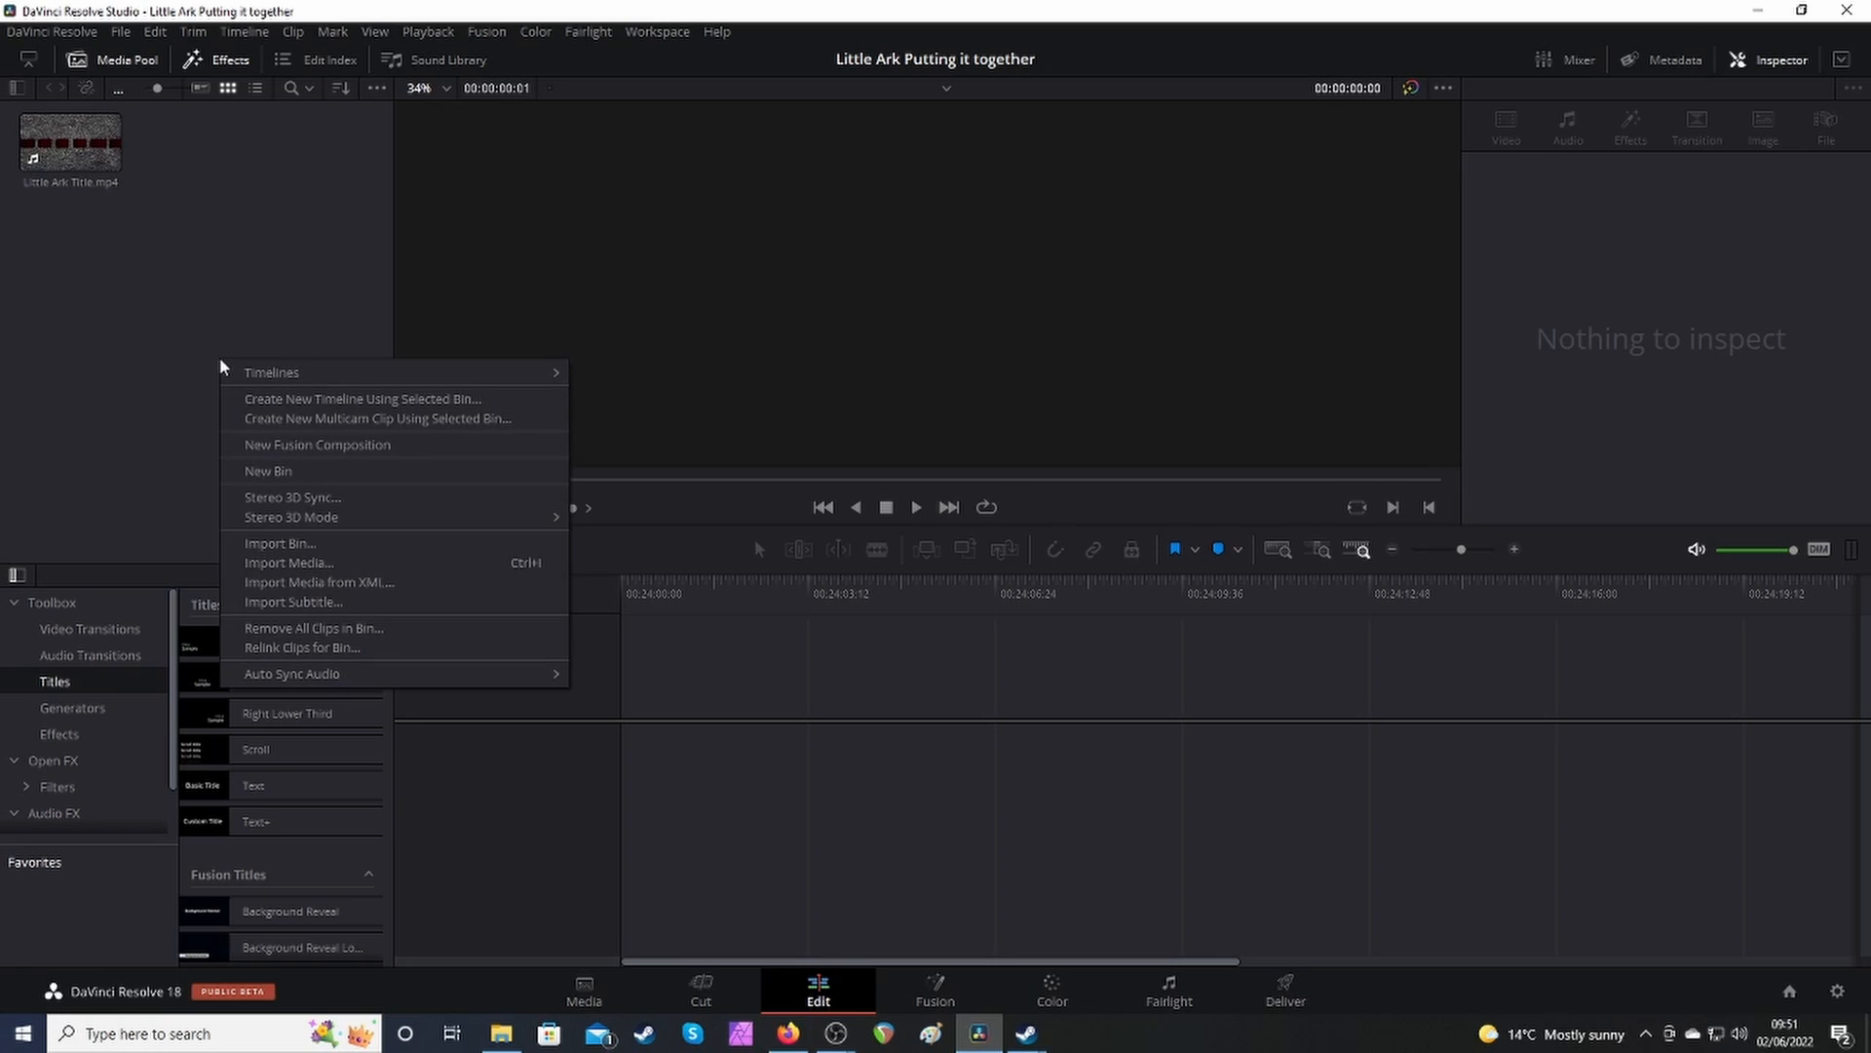
click(328, 563)
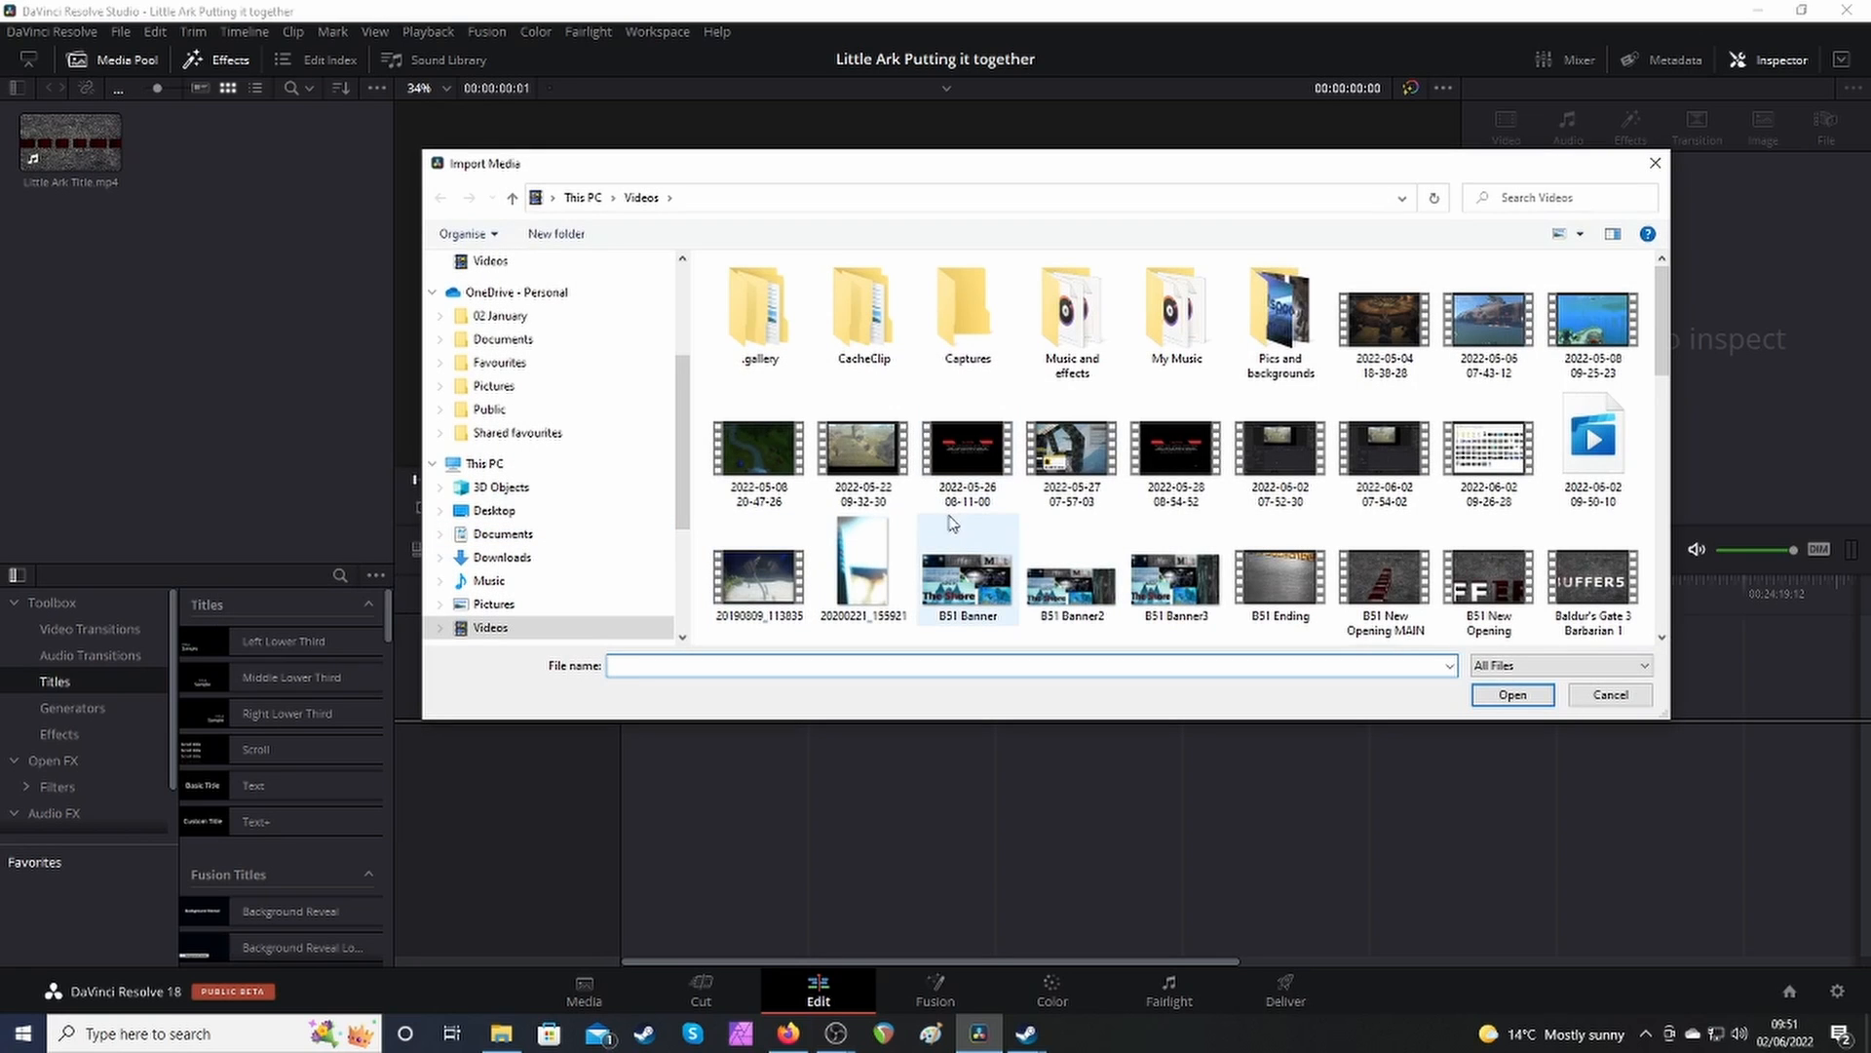
drag(1669, 331, 1669, 466)
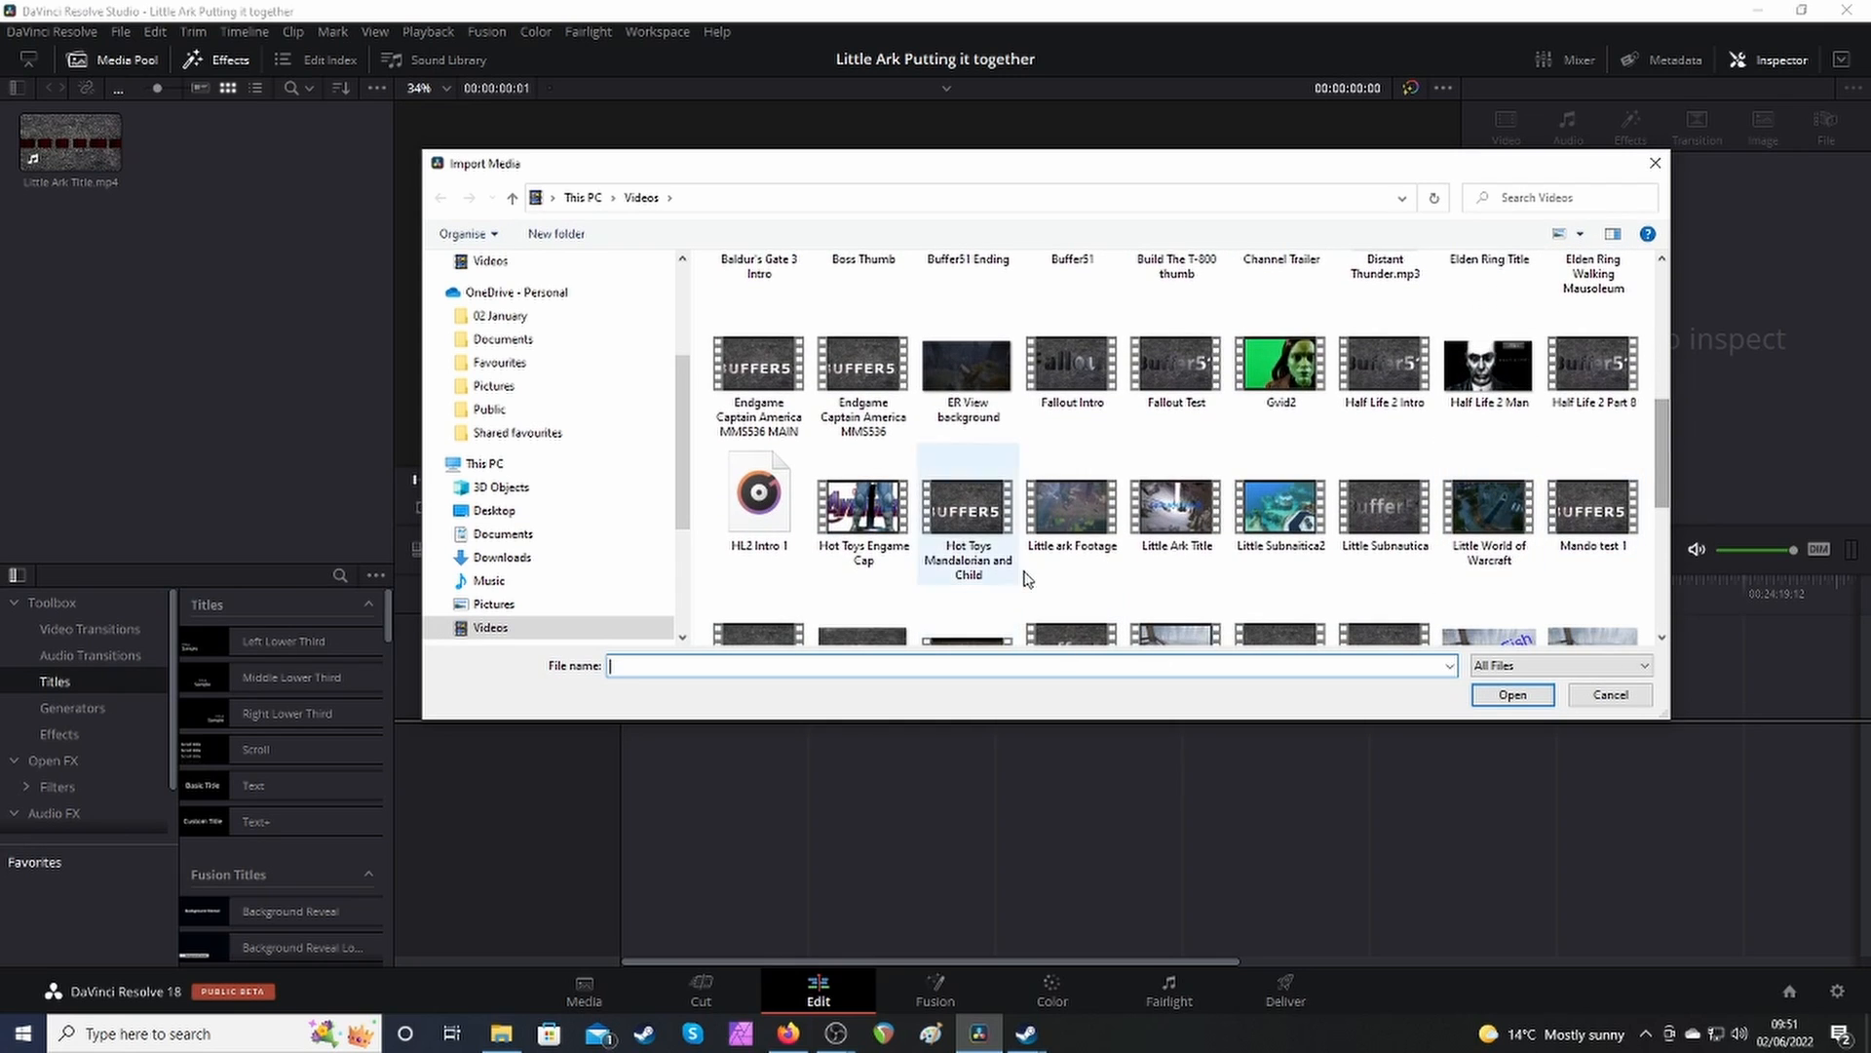
double_click(1072, 507)
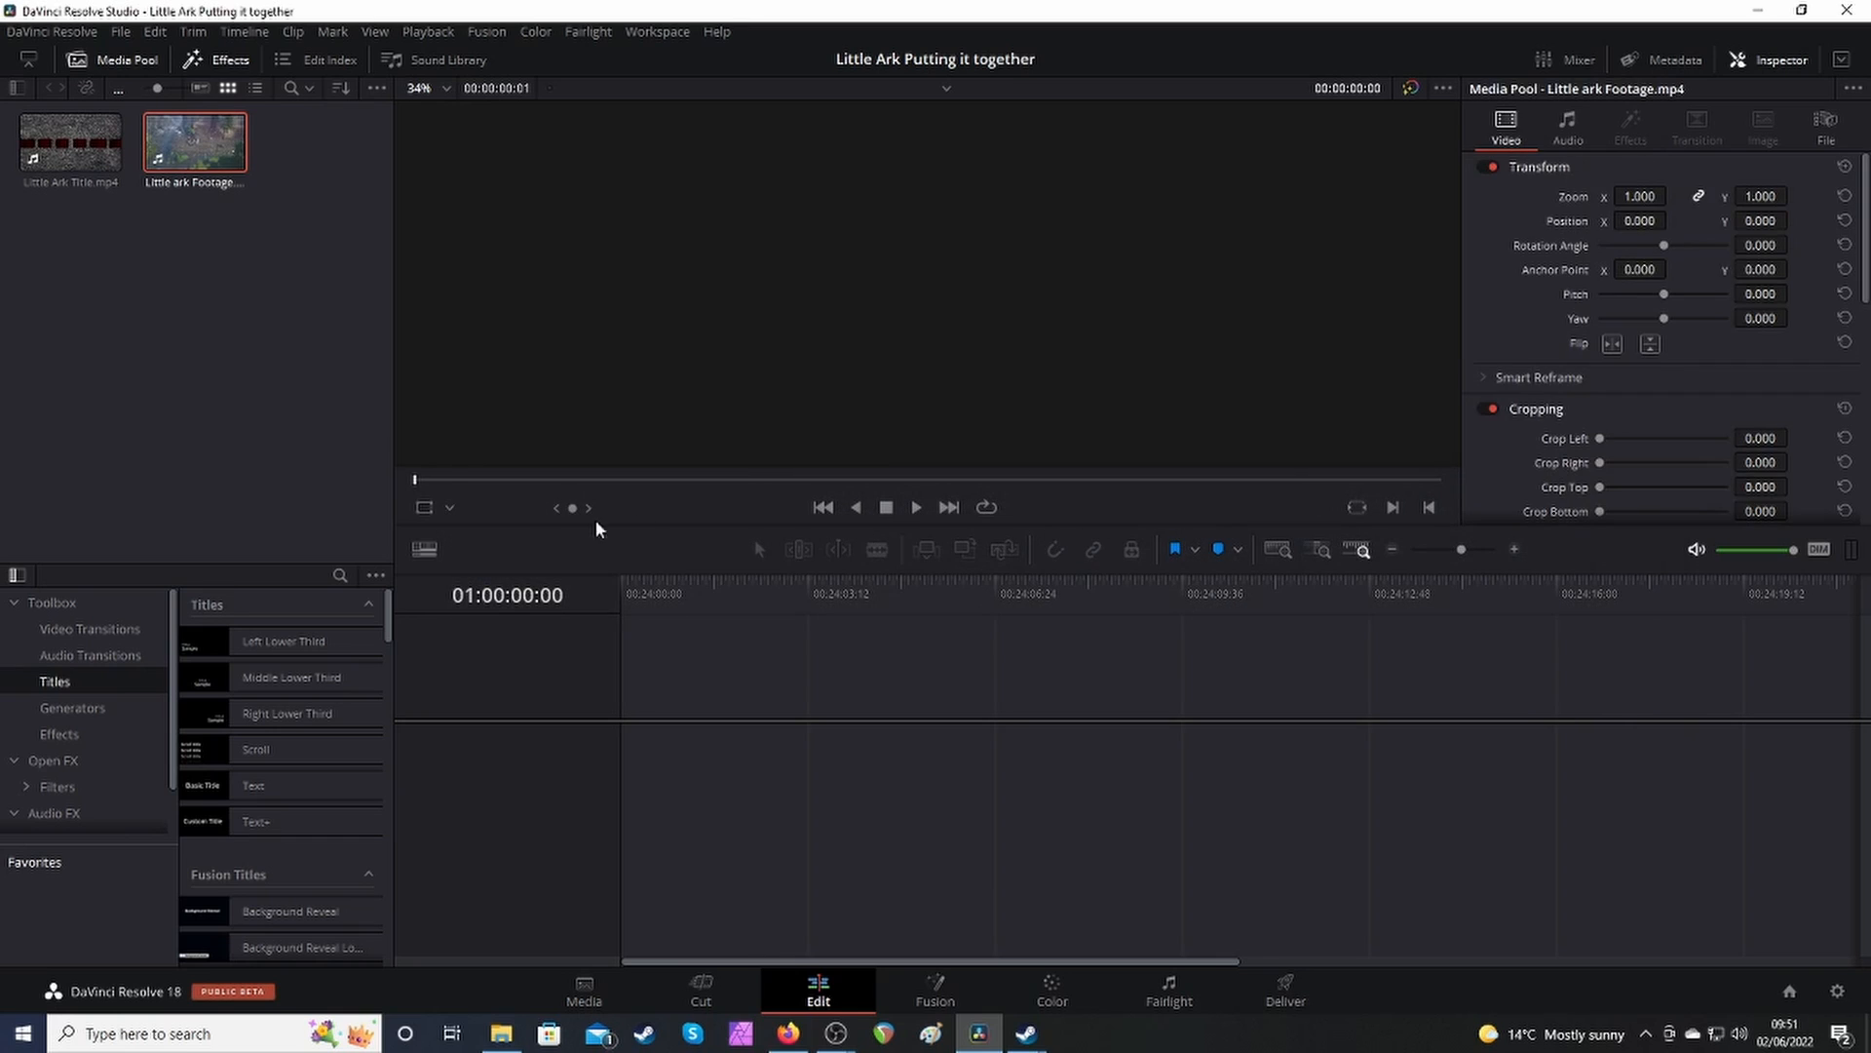
Import the New ending yells video from the Videos folder into the media pool.
right_click(184, 336)
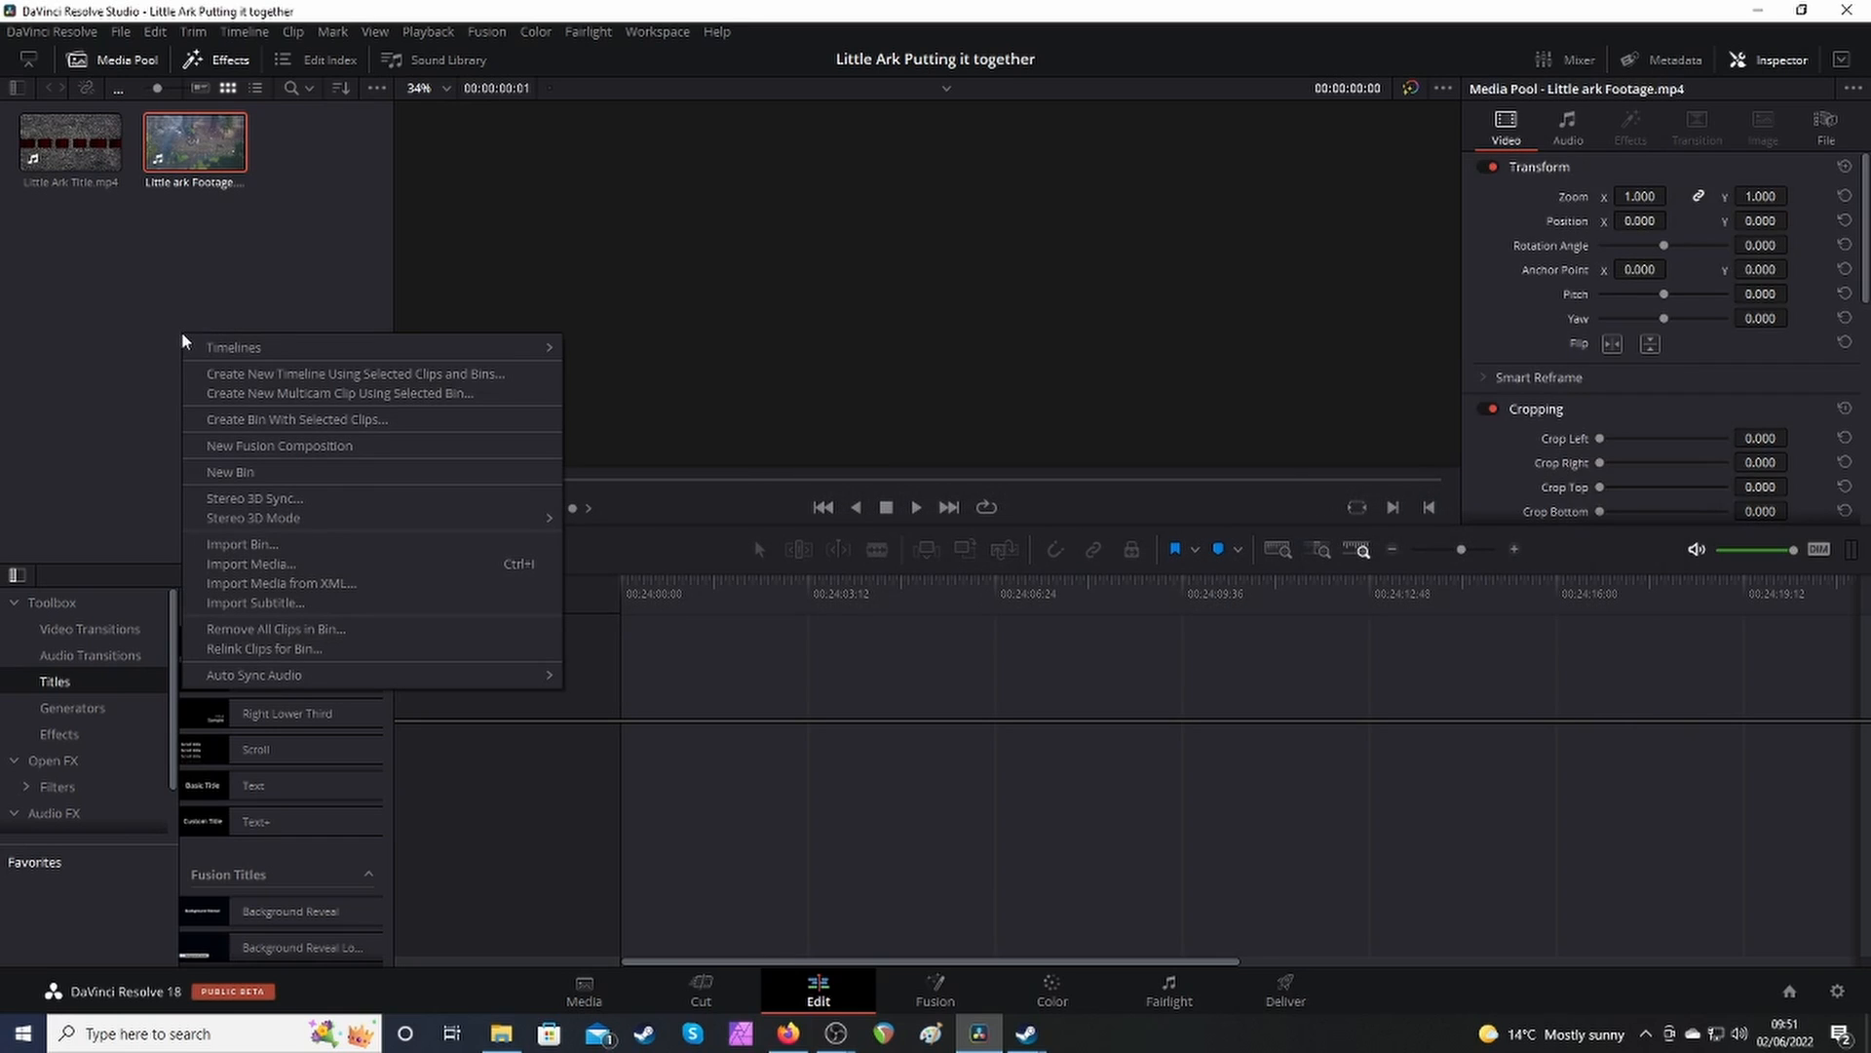
click(310, 565)
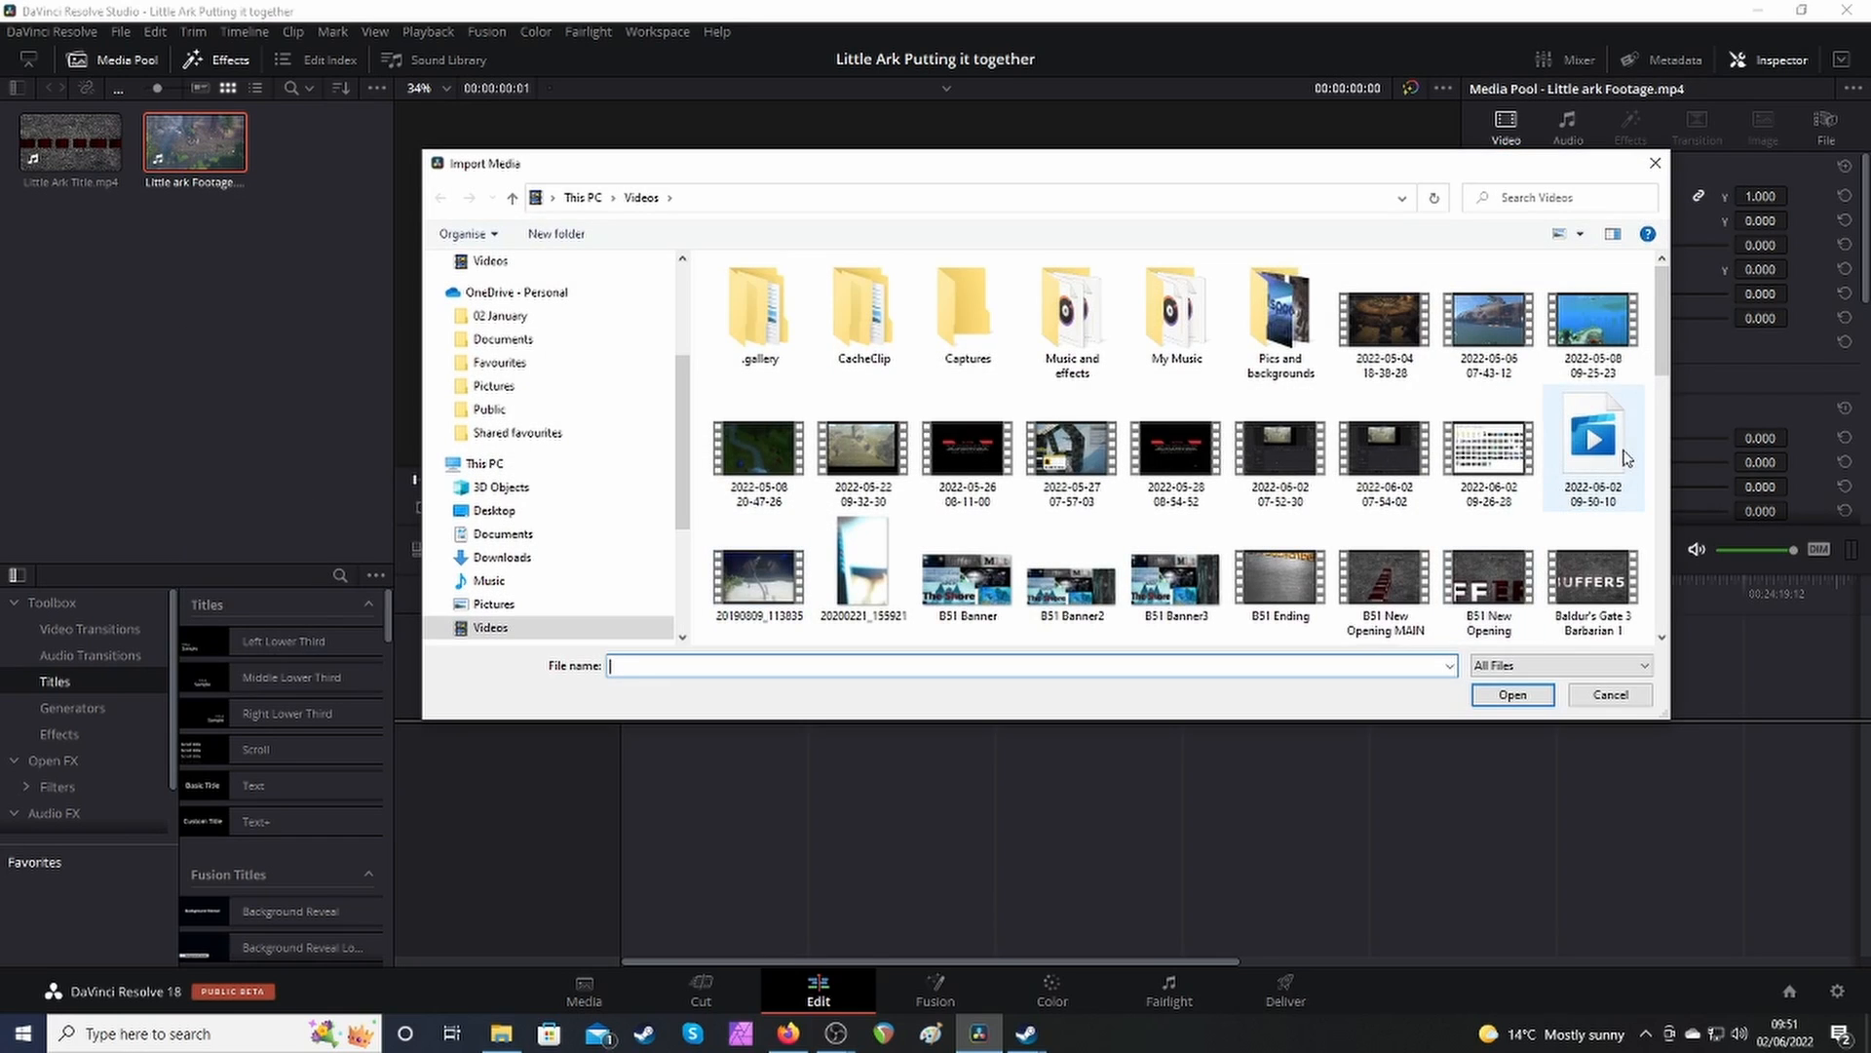
drag(1664, 353, 1661, 570)
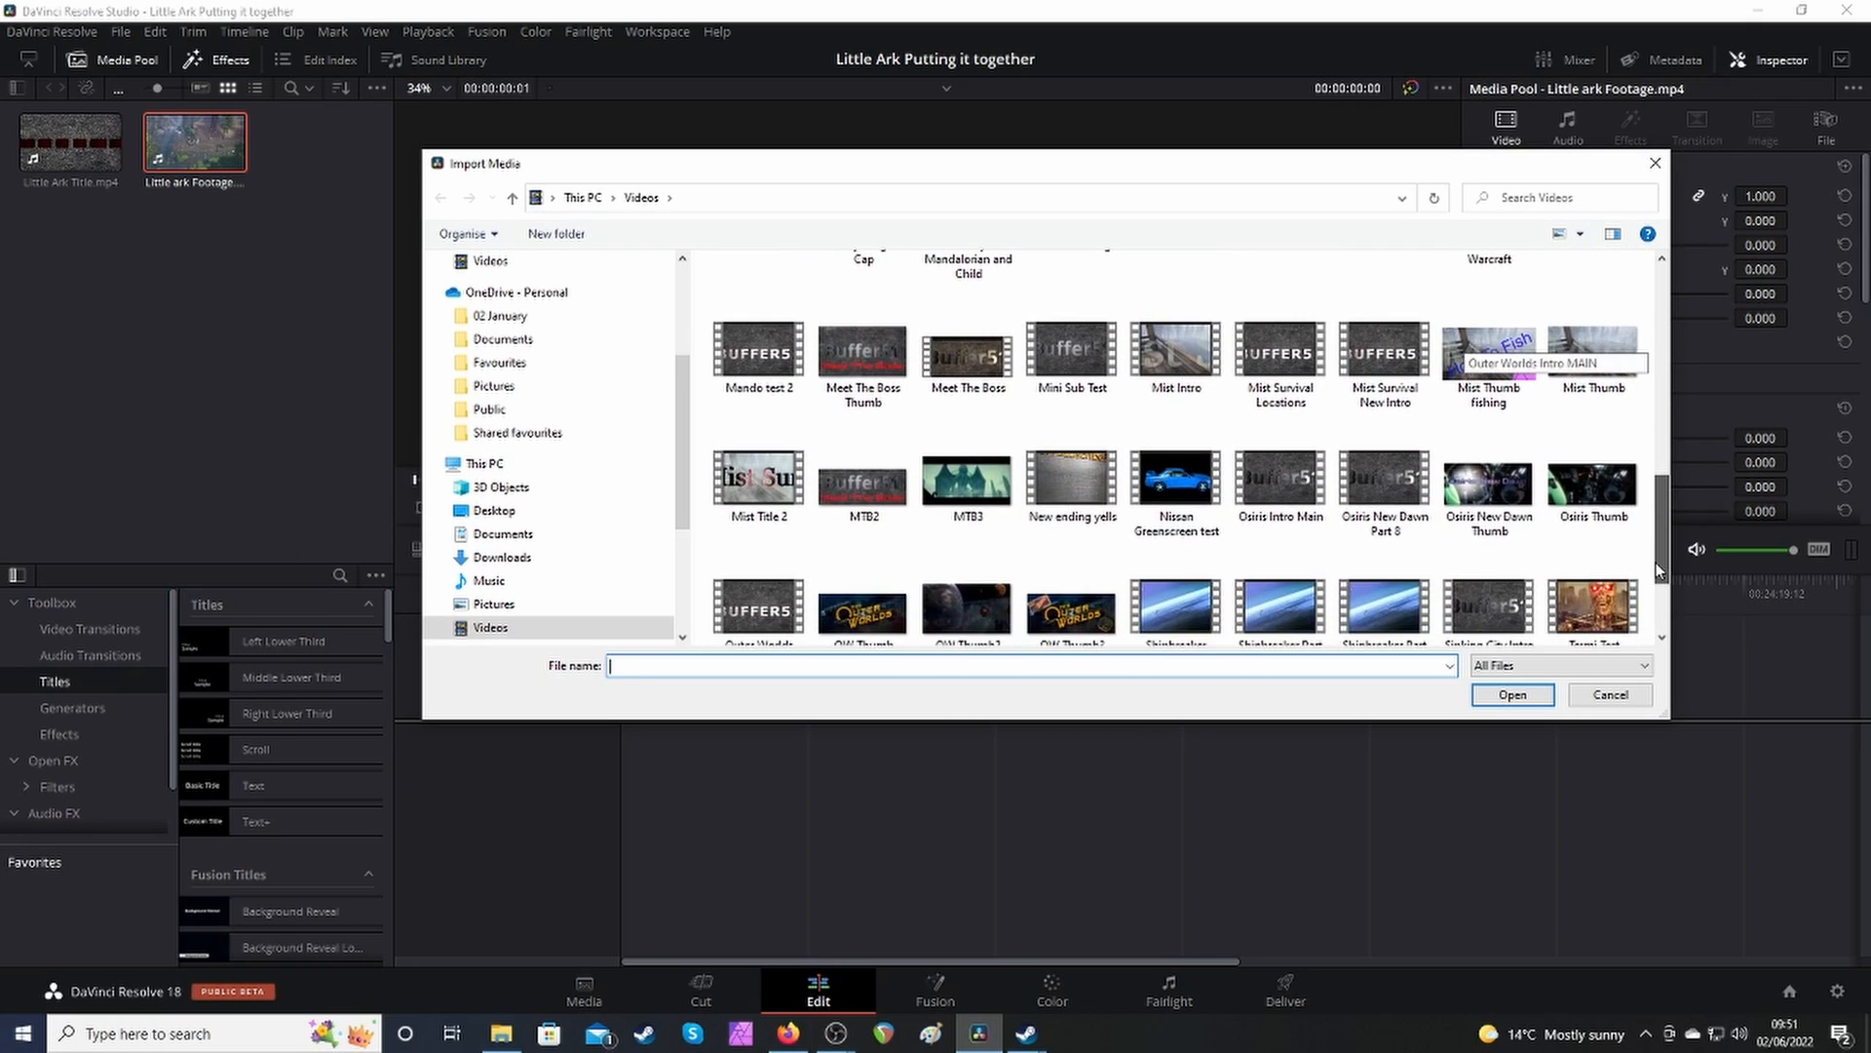
double_click(1072, 484)
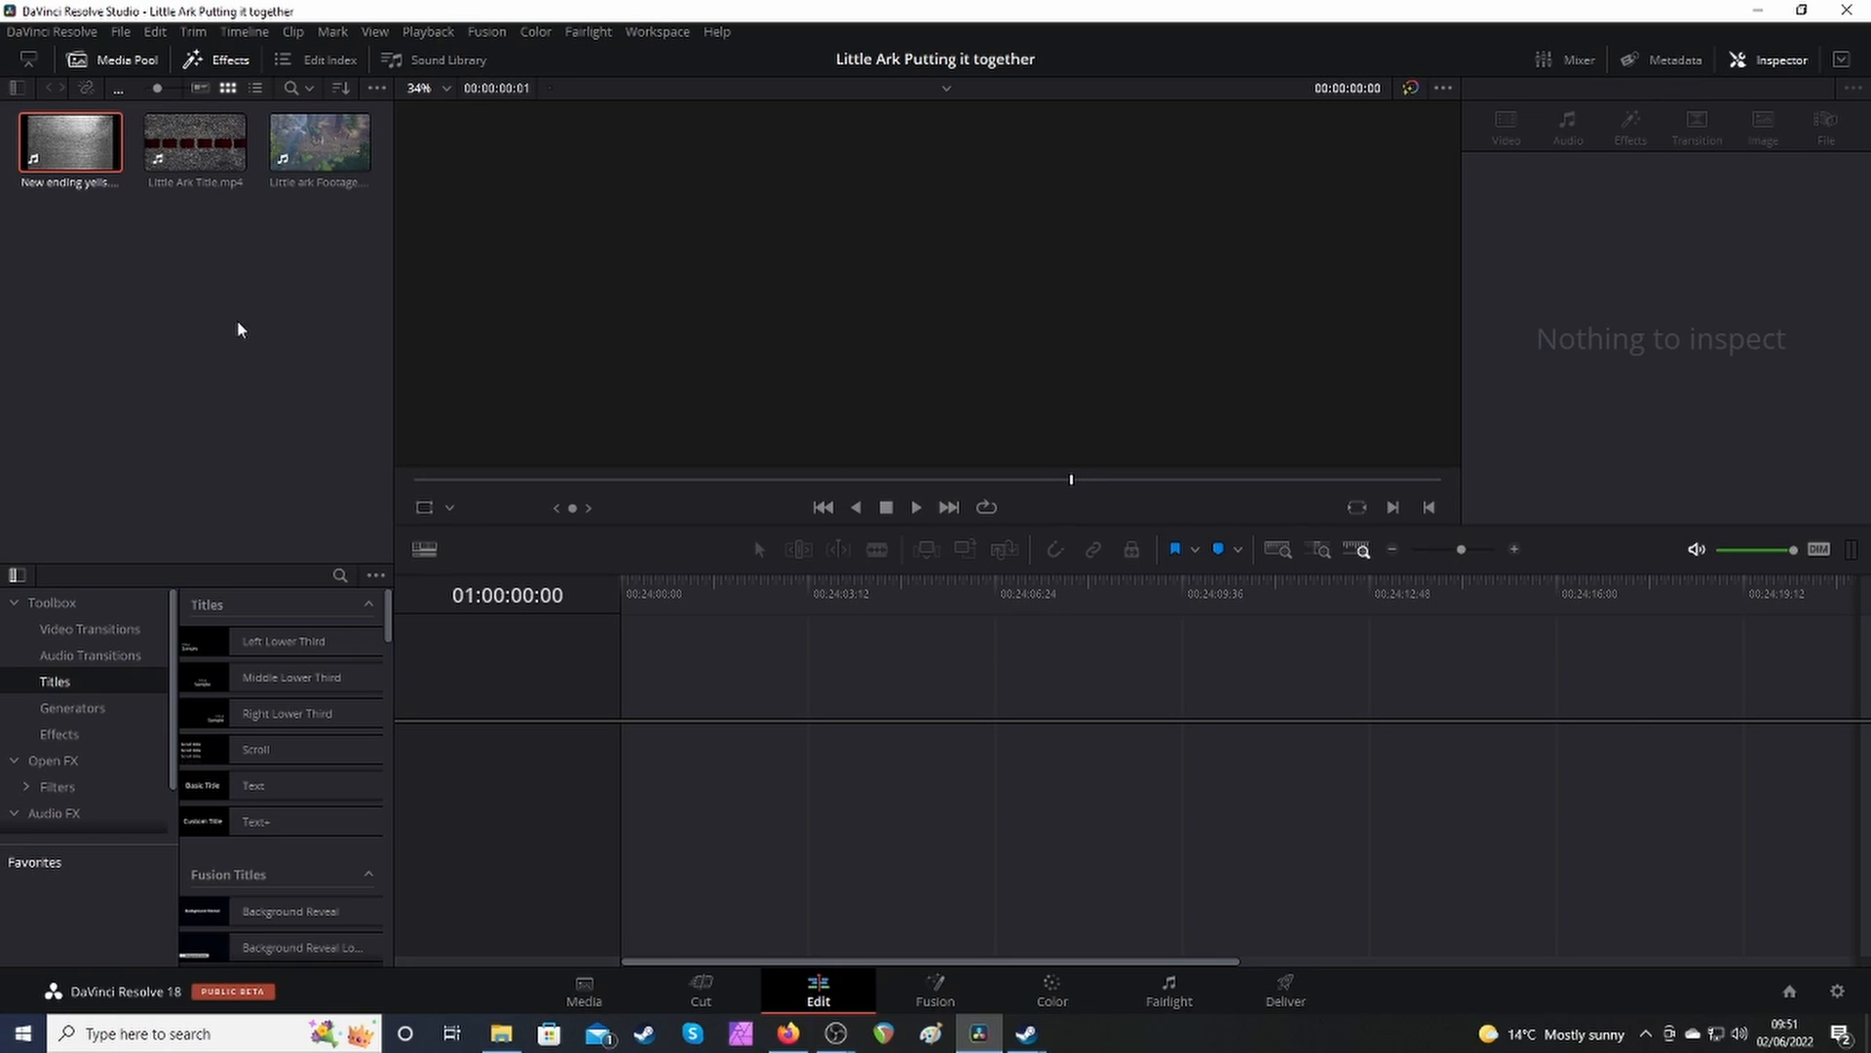
Place the Little Ark Title video at the start of a new timeline, then unlink and delete its audio.
drag(192, 149, 590, 866)
click(728, 749)
right_click(727, 749)
click(775, 723)
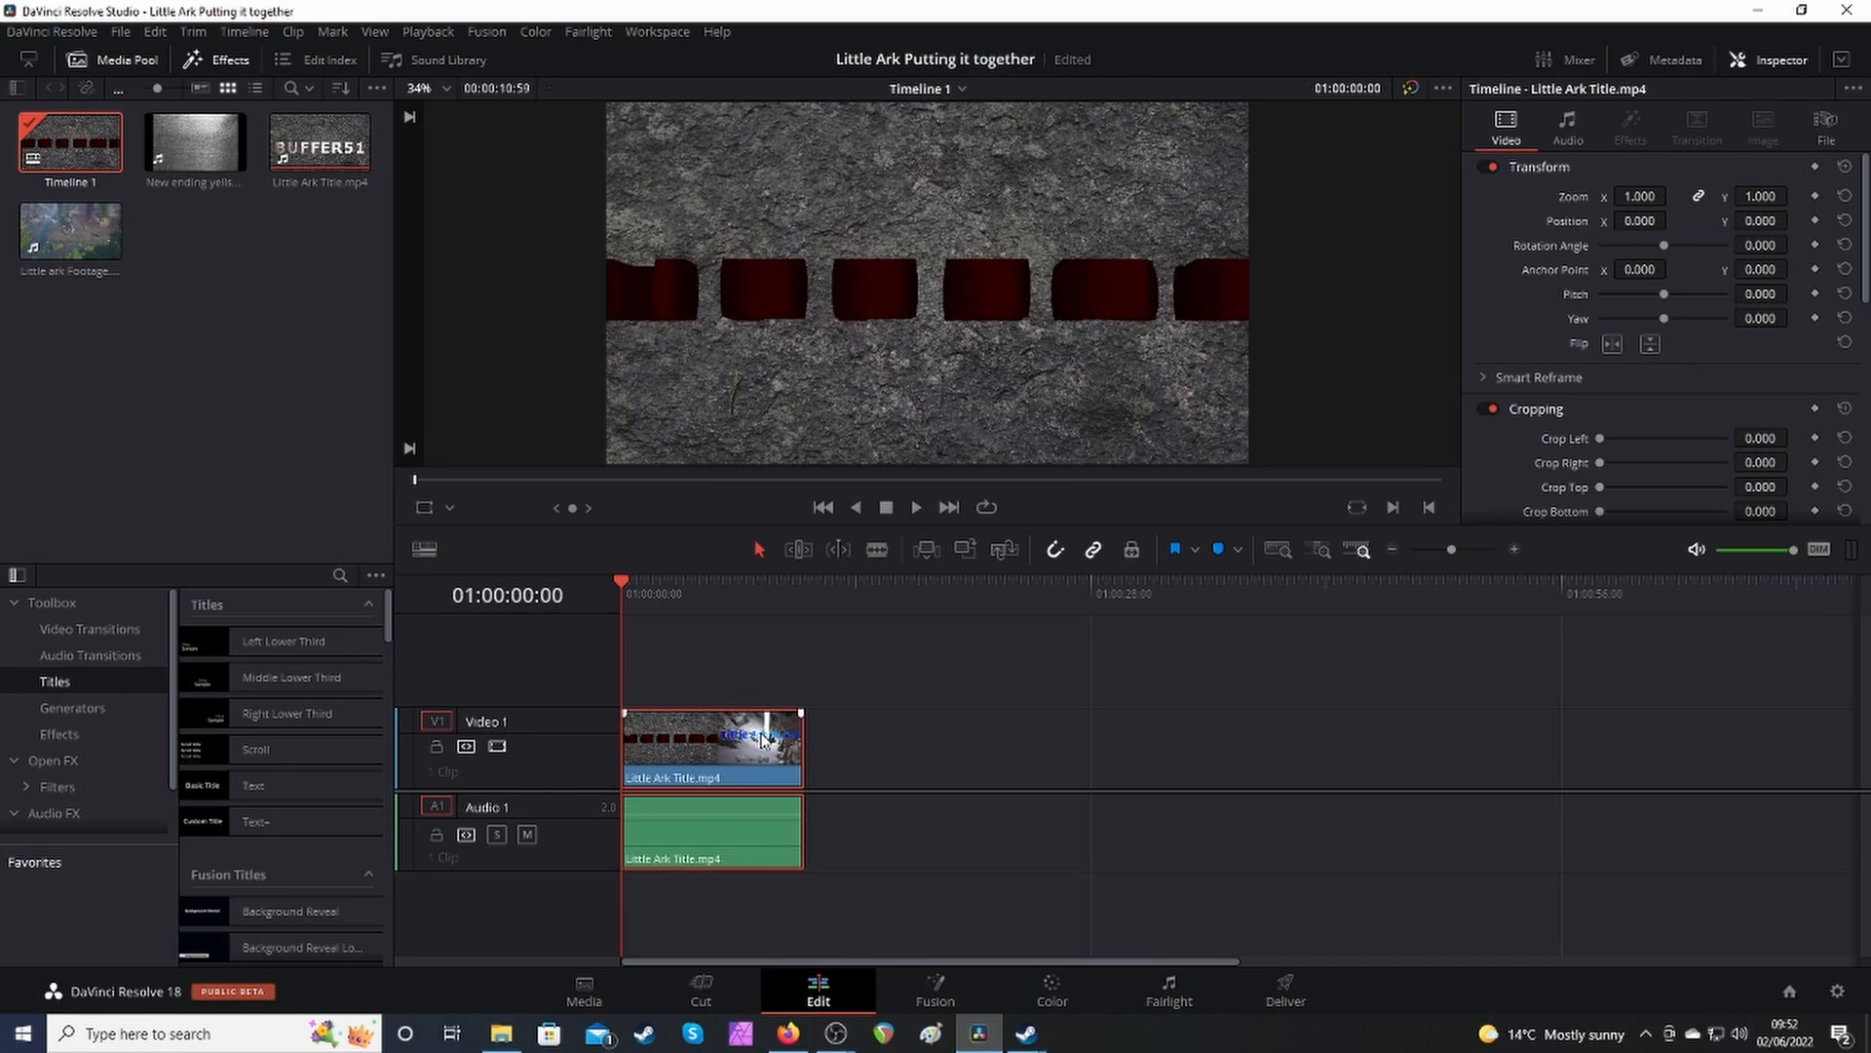
click(861, 814)
click(738, 848)
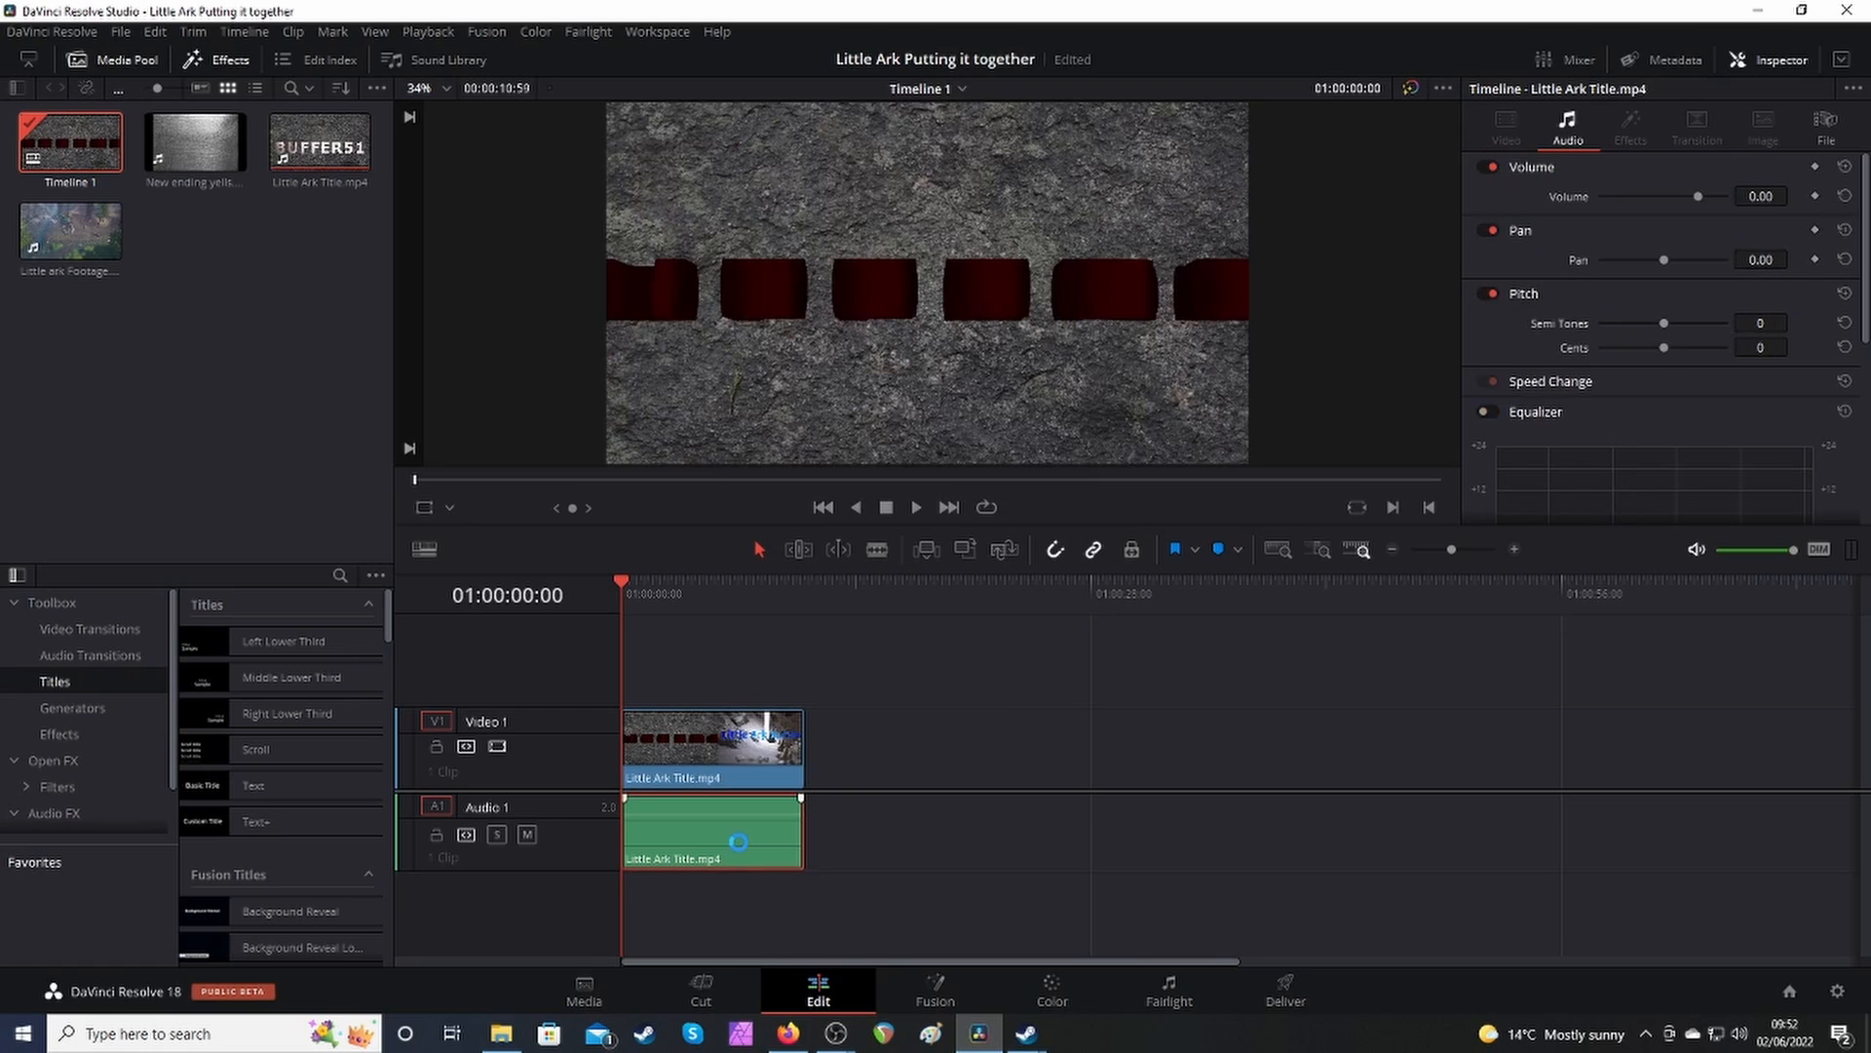
key(Delete)
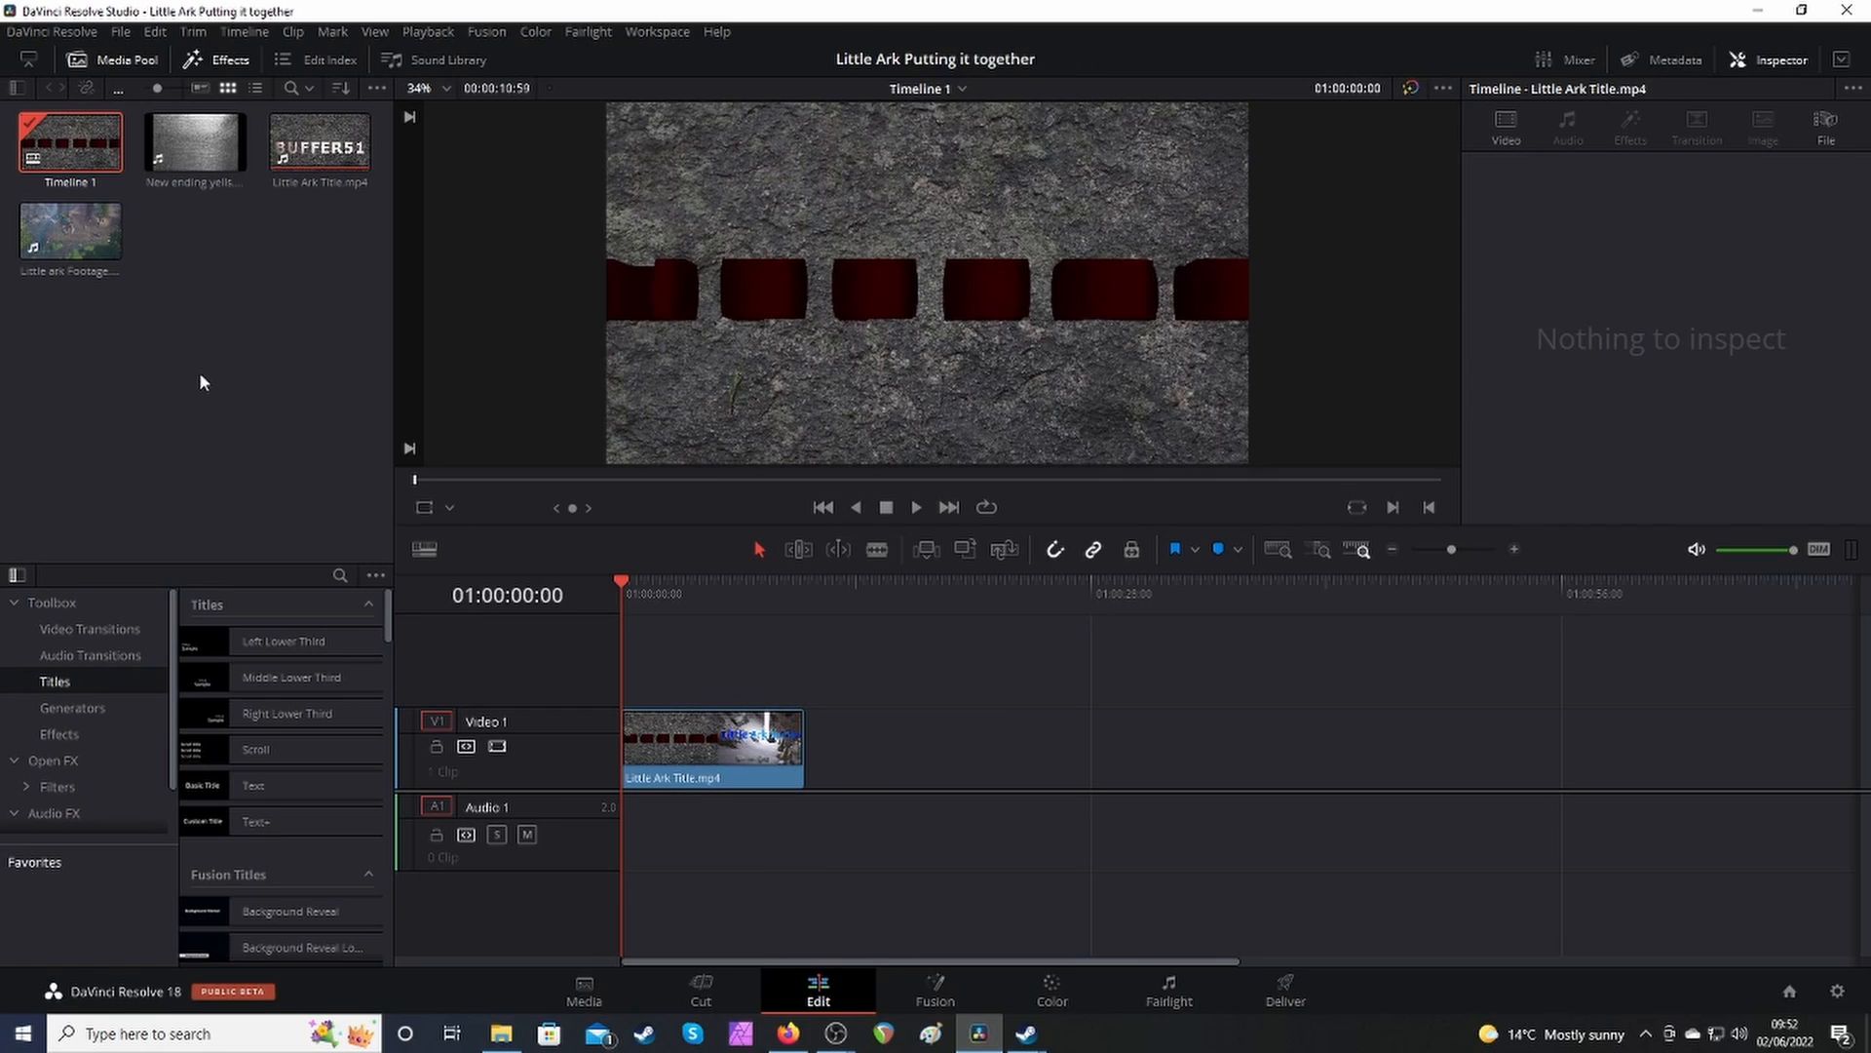
Add the Little ark Footage video directly after the title on Video 1, then unlink and delete its audio.
drag(87, 244, 826, 765)
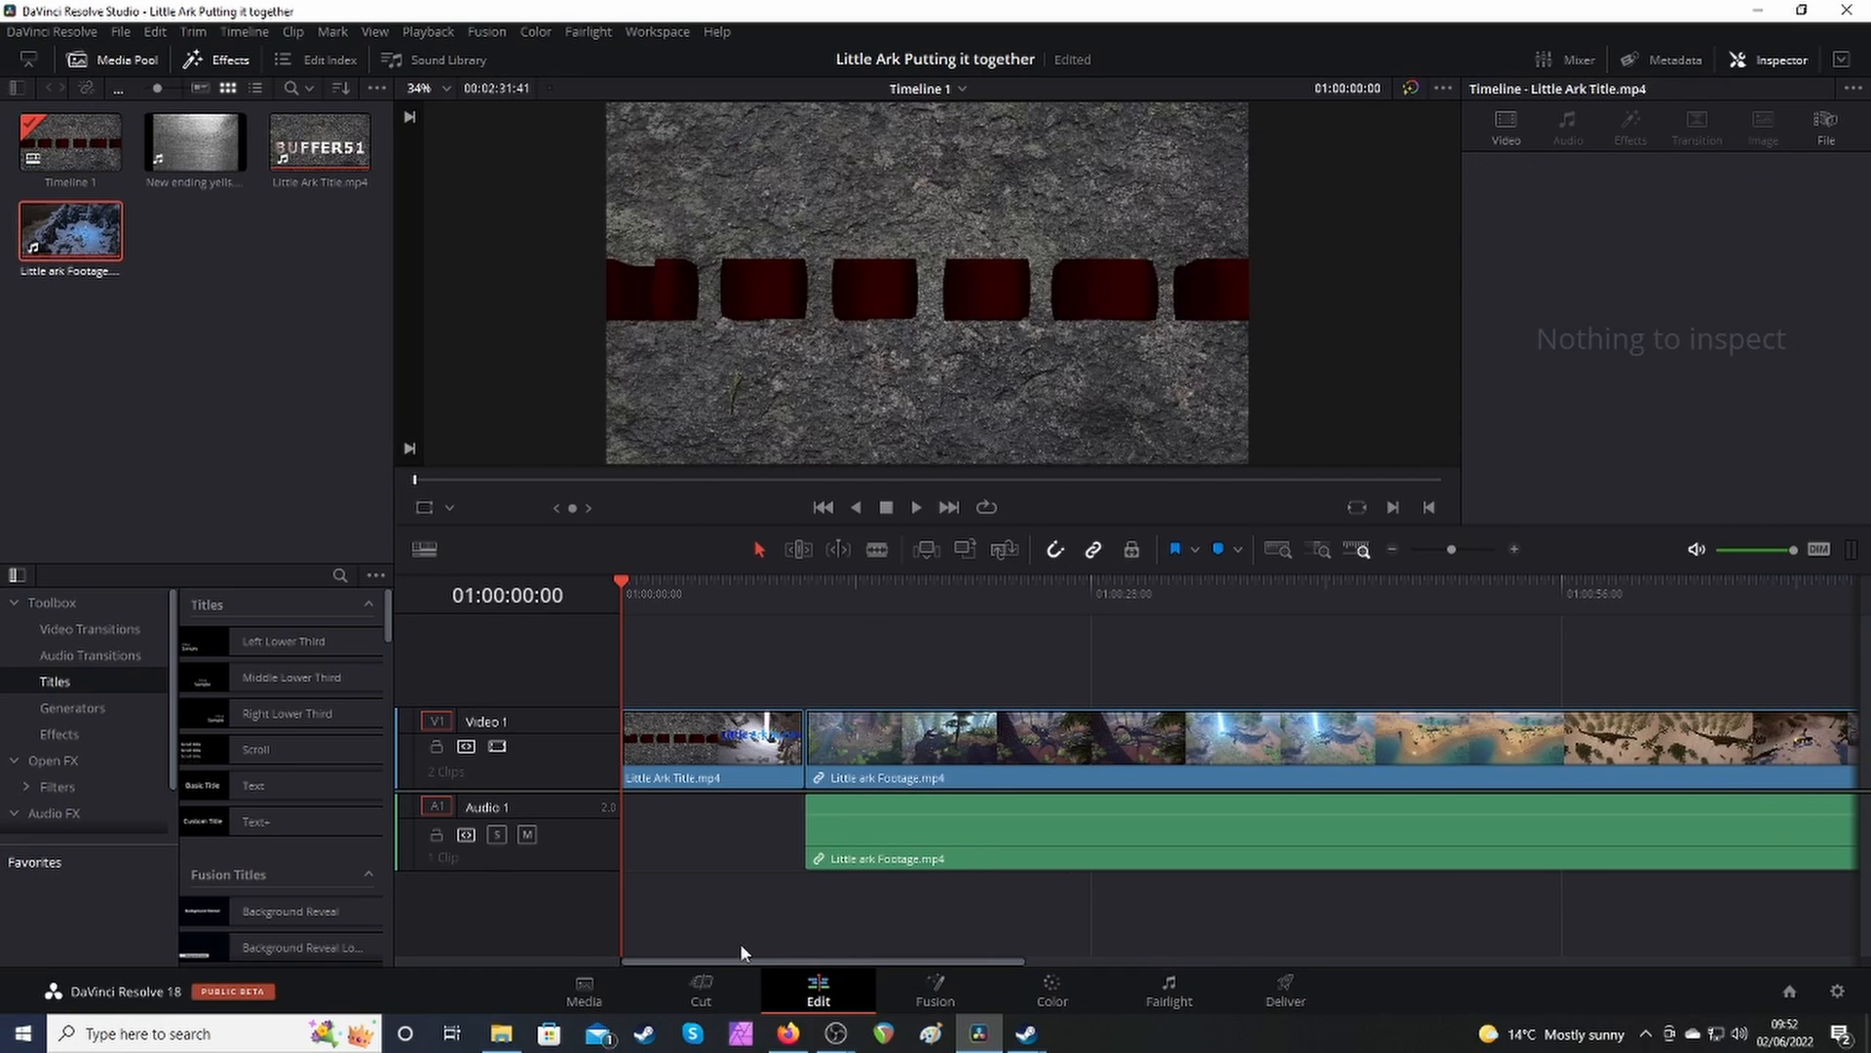
mouse_move(740, 957)
mouse_down()
mouse_move(775, 962)
mouse_move(760, 962)
mouse_up()
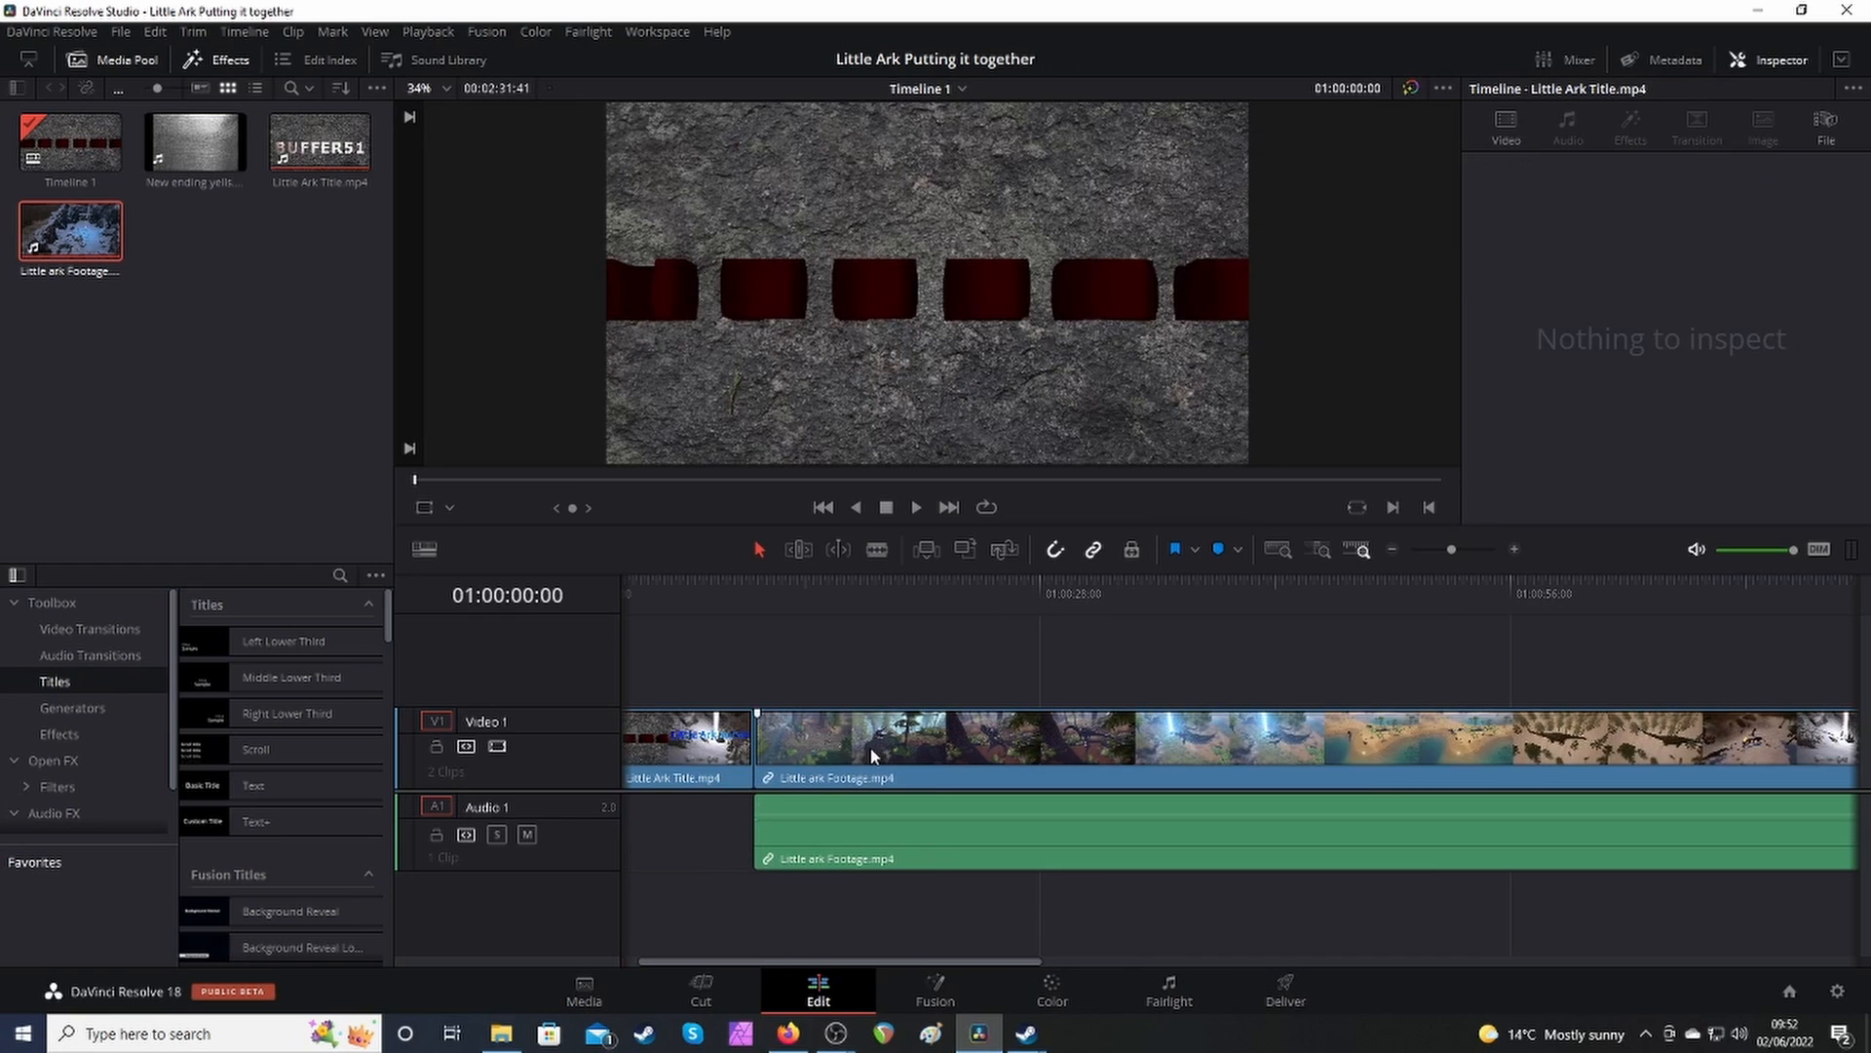
click(871, 746)
right_click(870, 745)
click(893, 722)
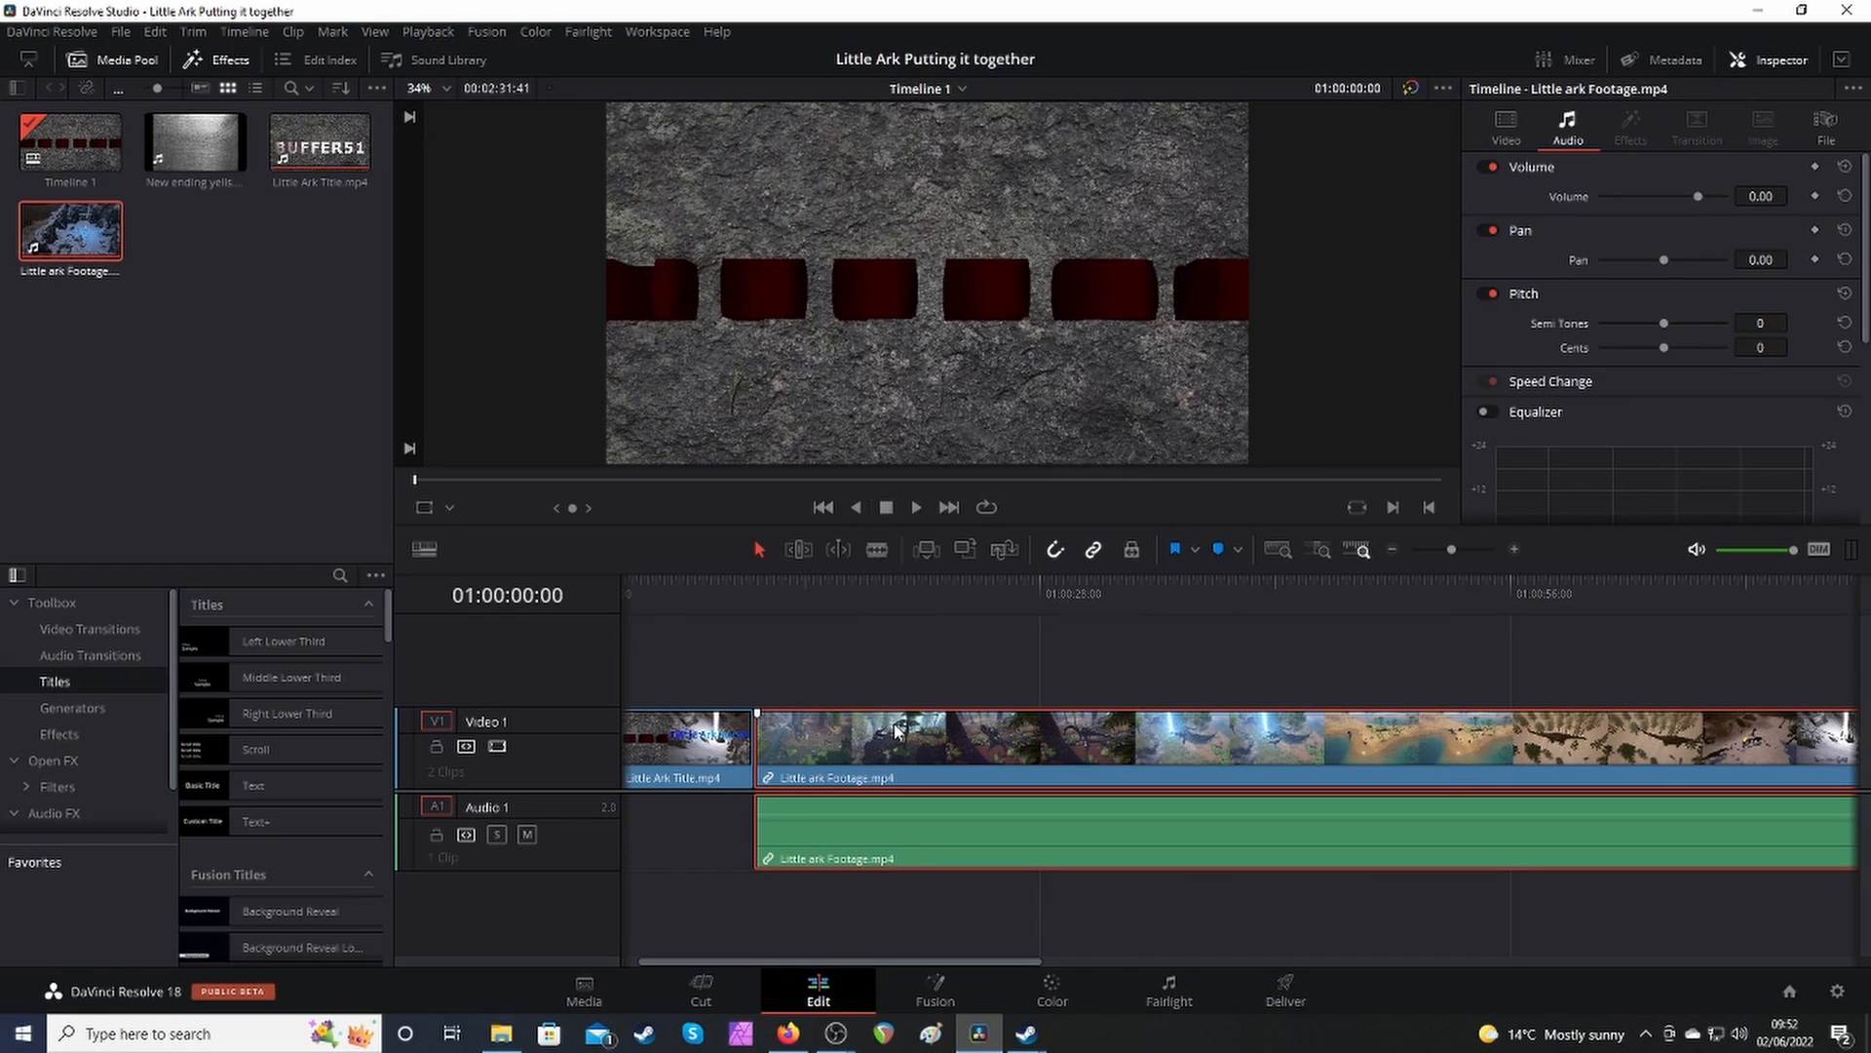
click(779, 898)
click(813, 844)
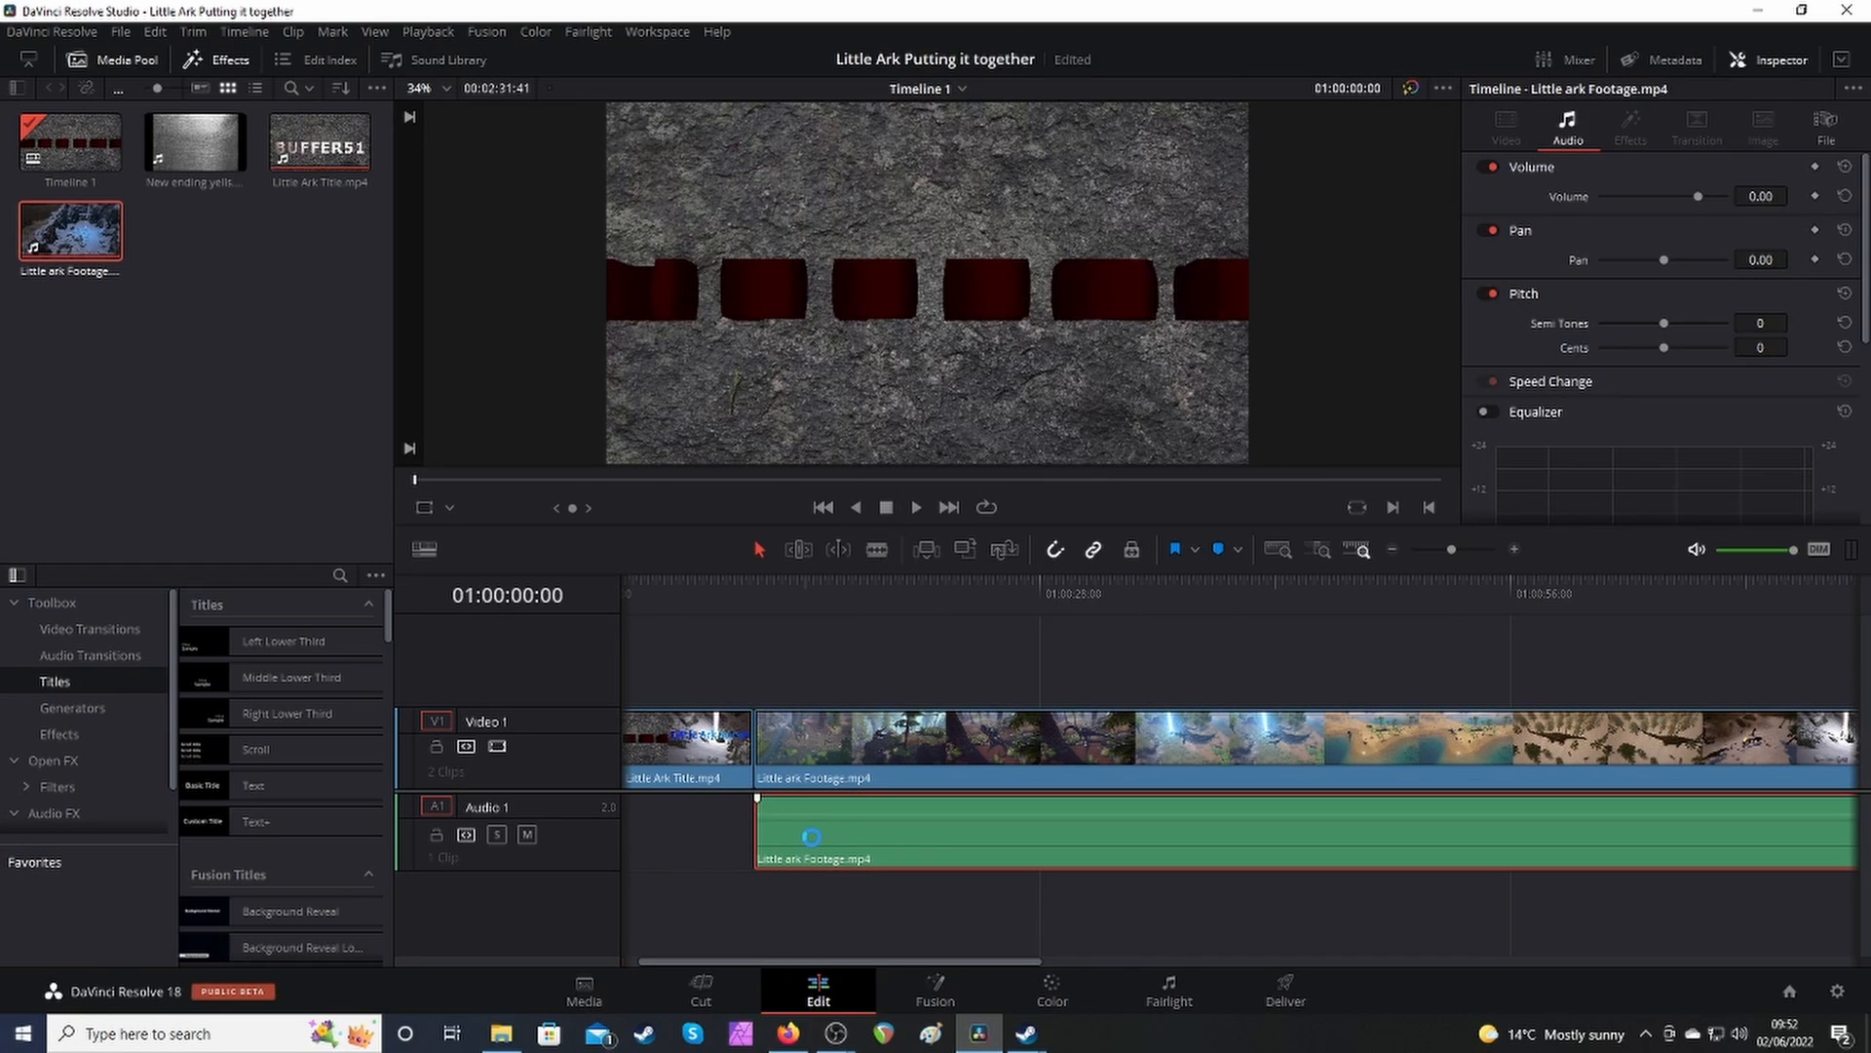
key(Delete)
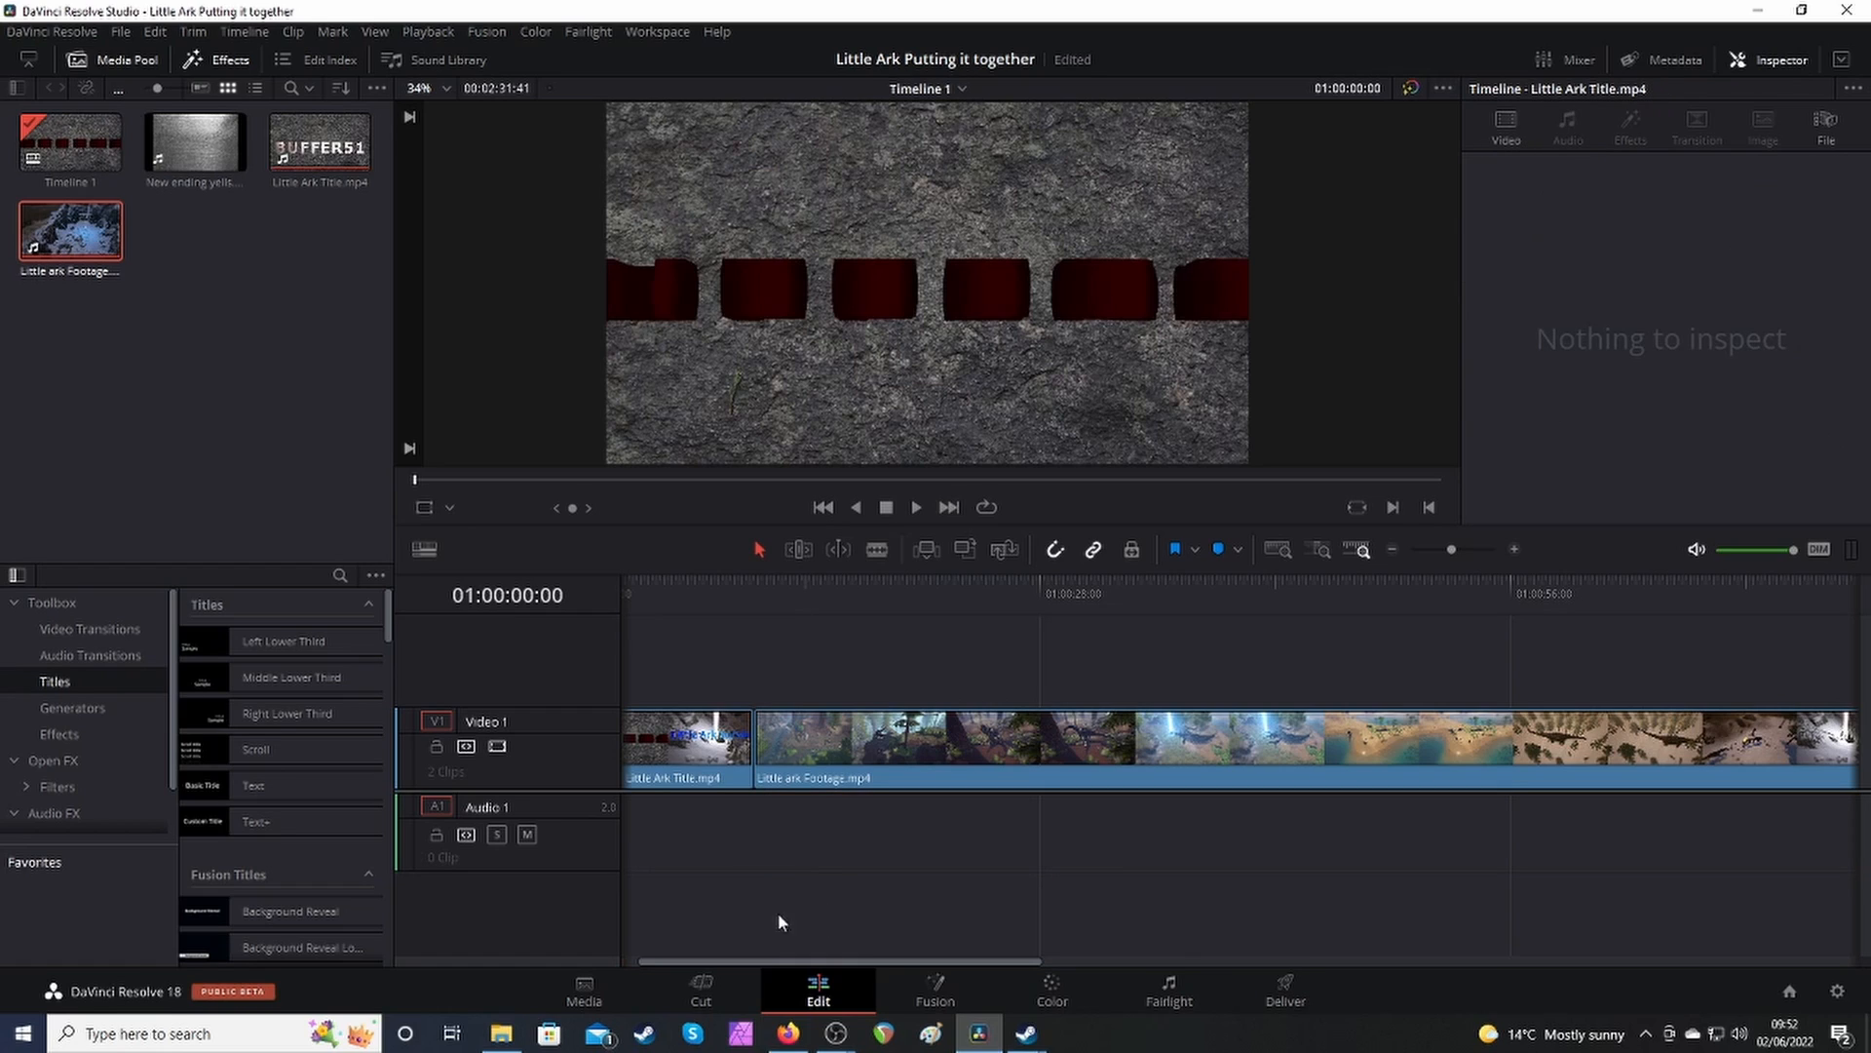
Examine the title and footage clips along the timeline and the New ending yells clip in the media pool.
click(1388, 549)
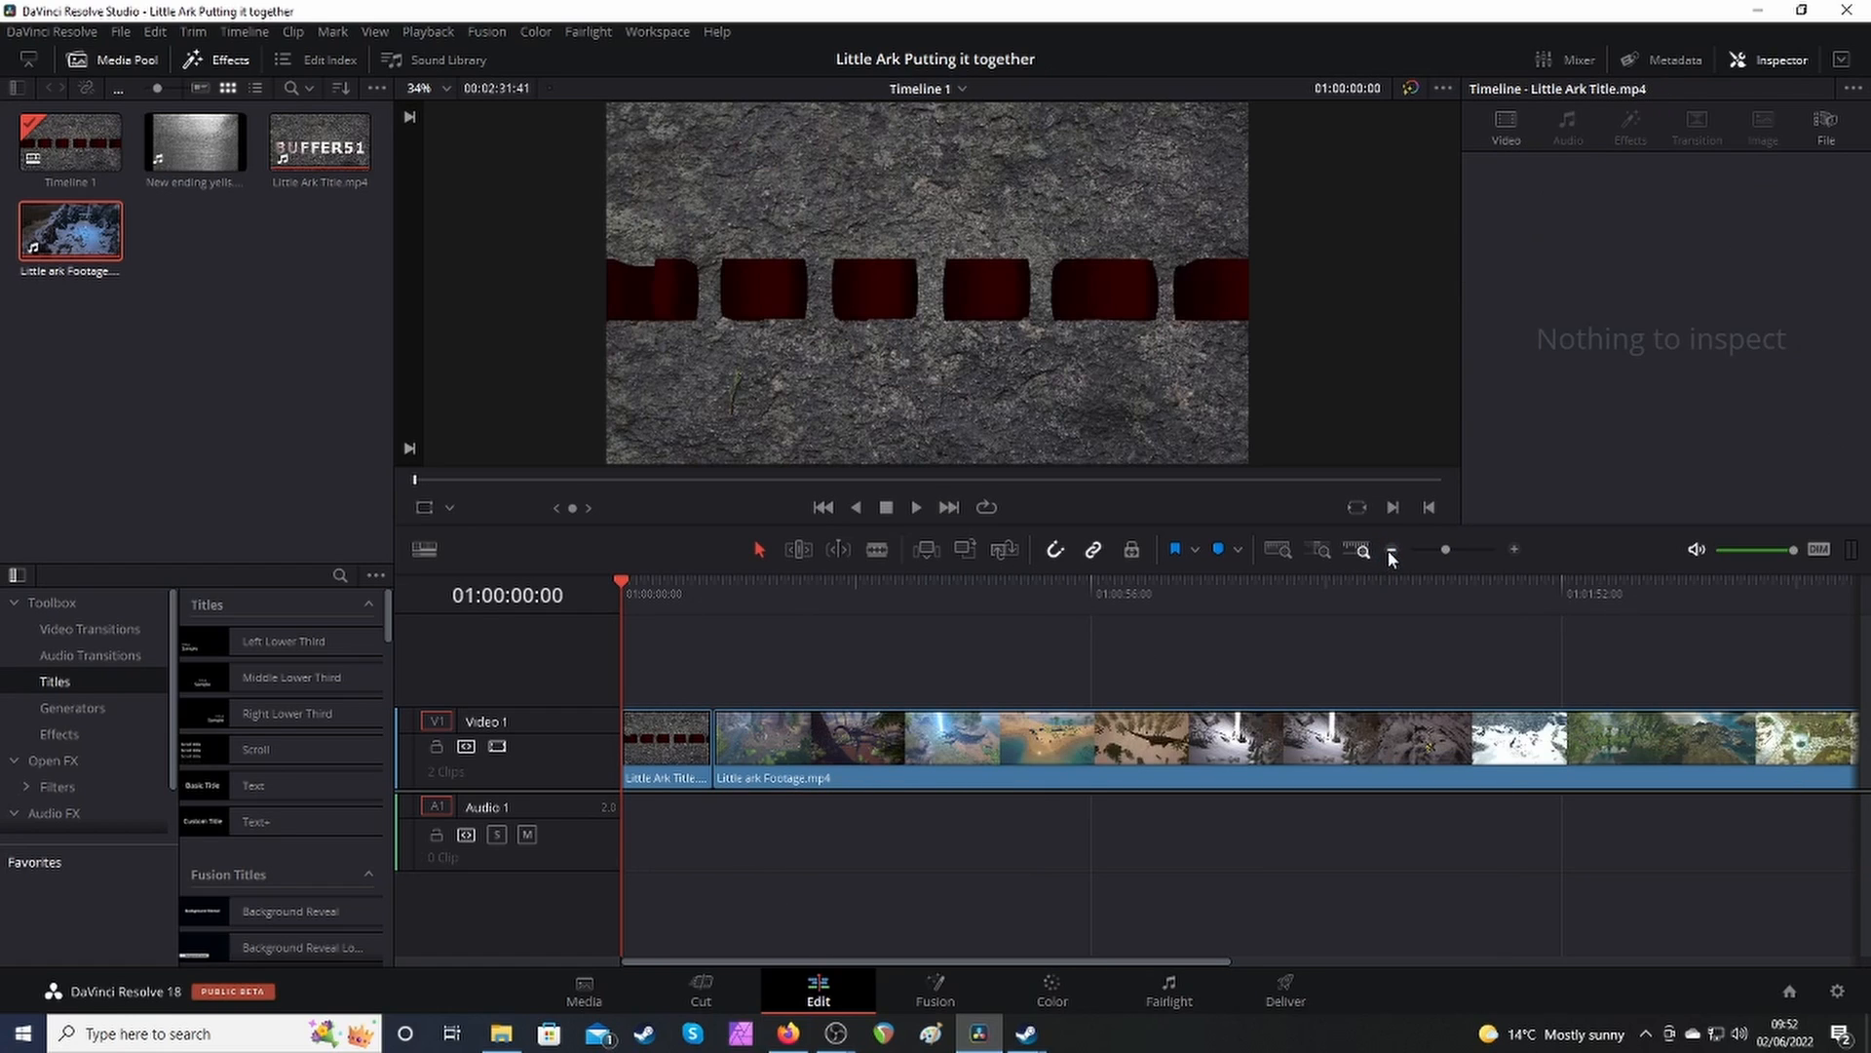
click(1387, 550)
drag(194, 144, 183, 412)
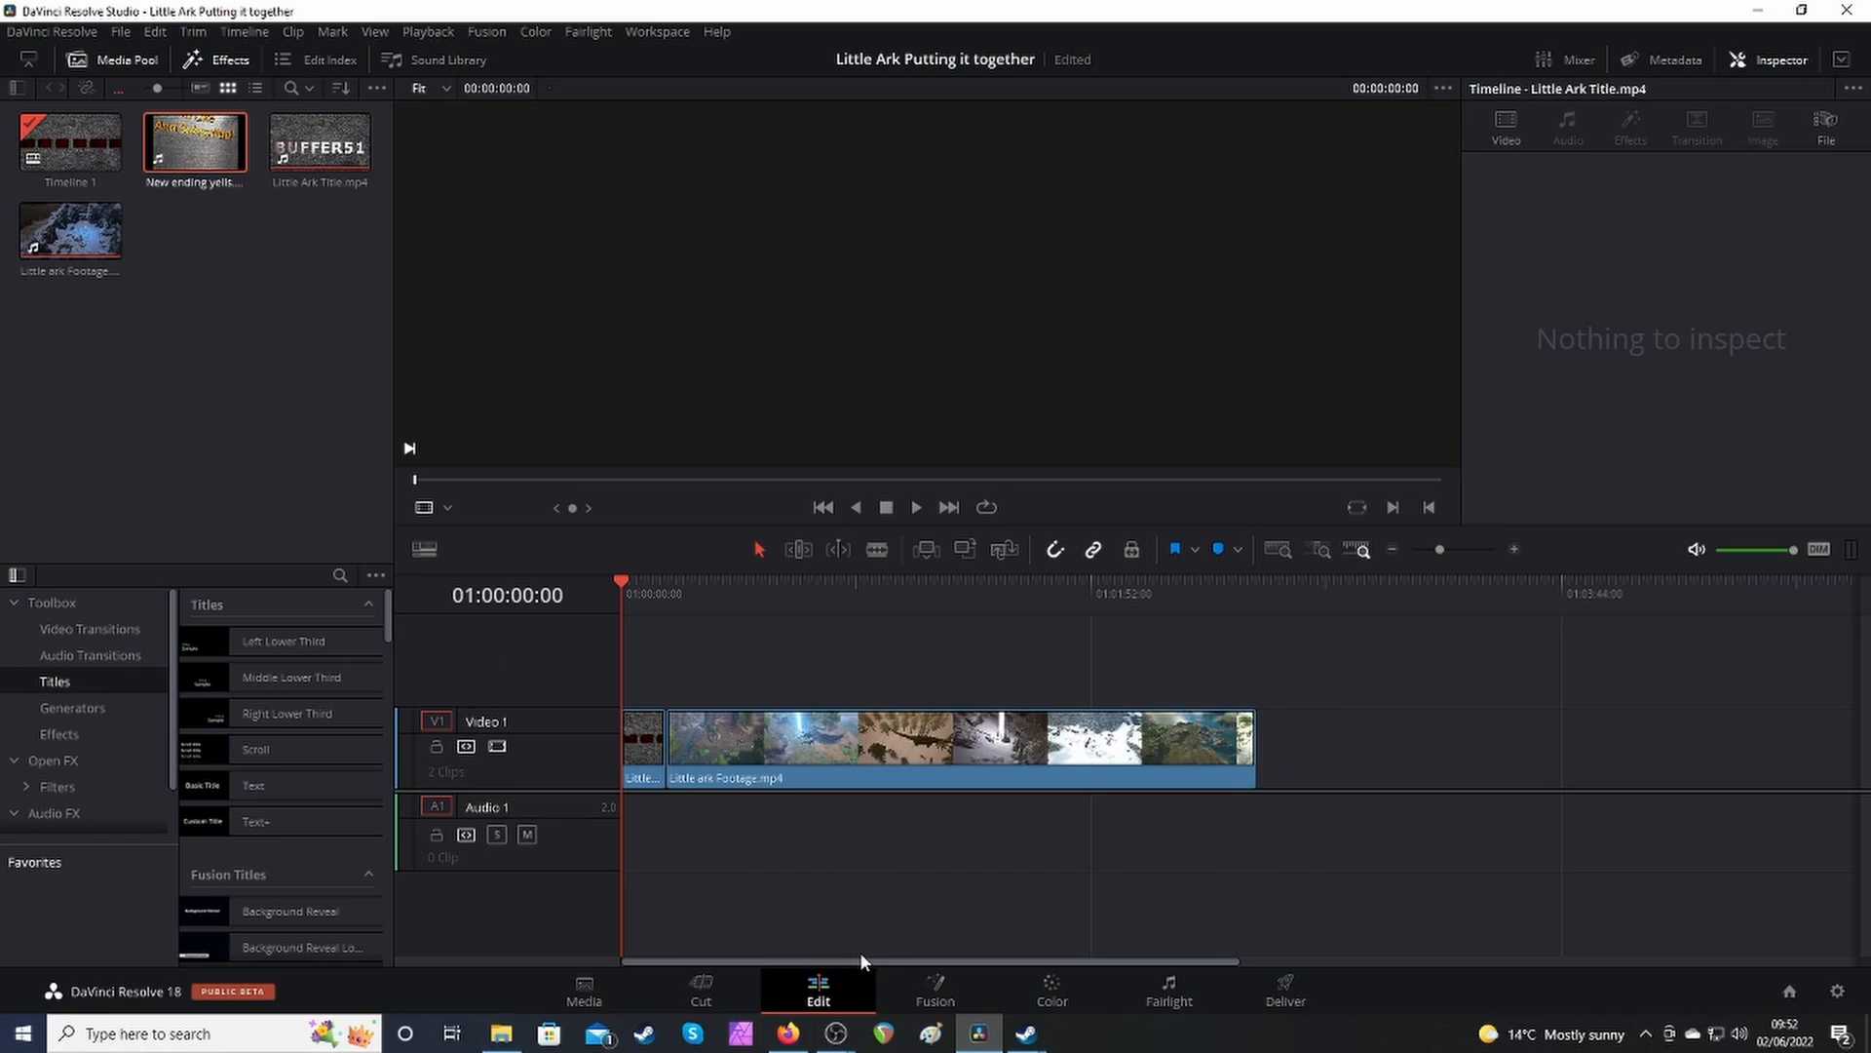
click(1514, 551)
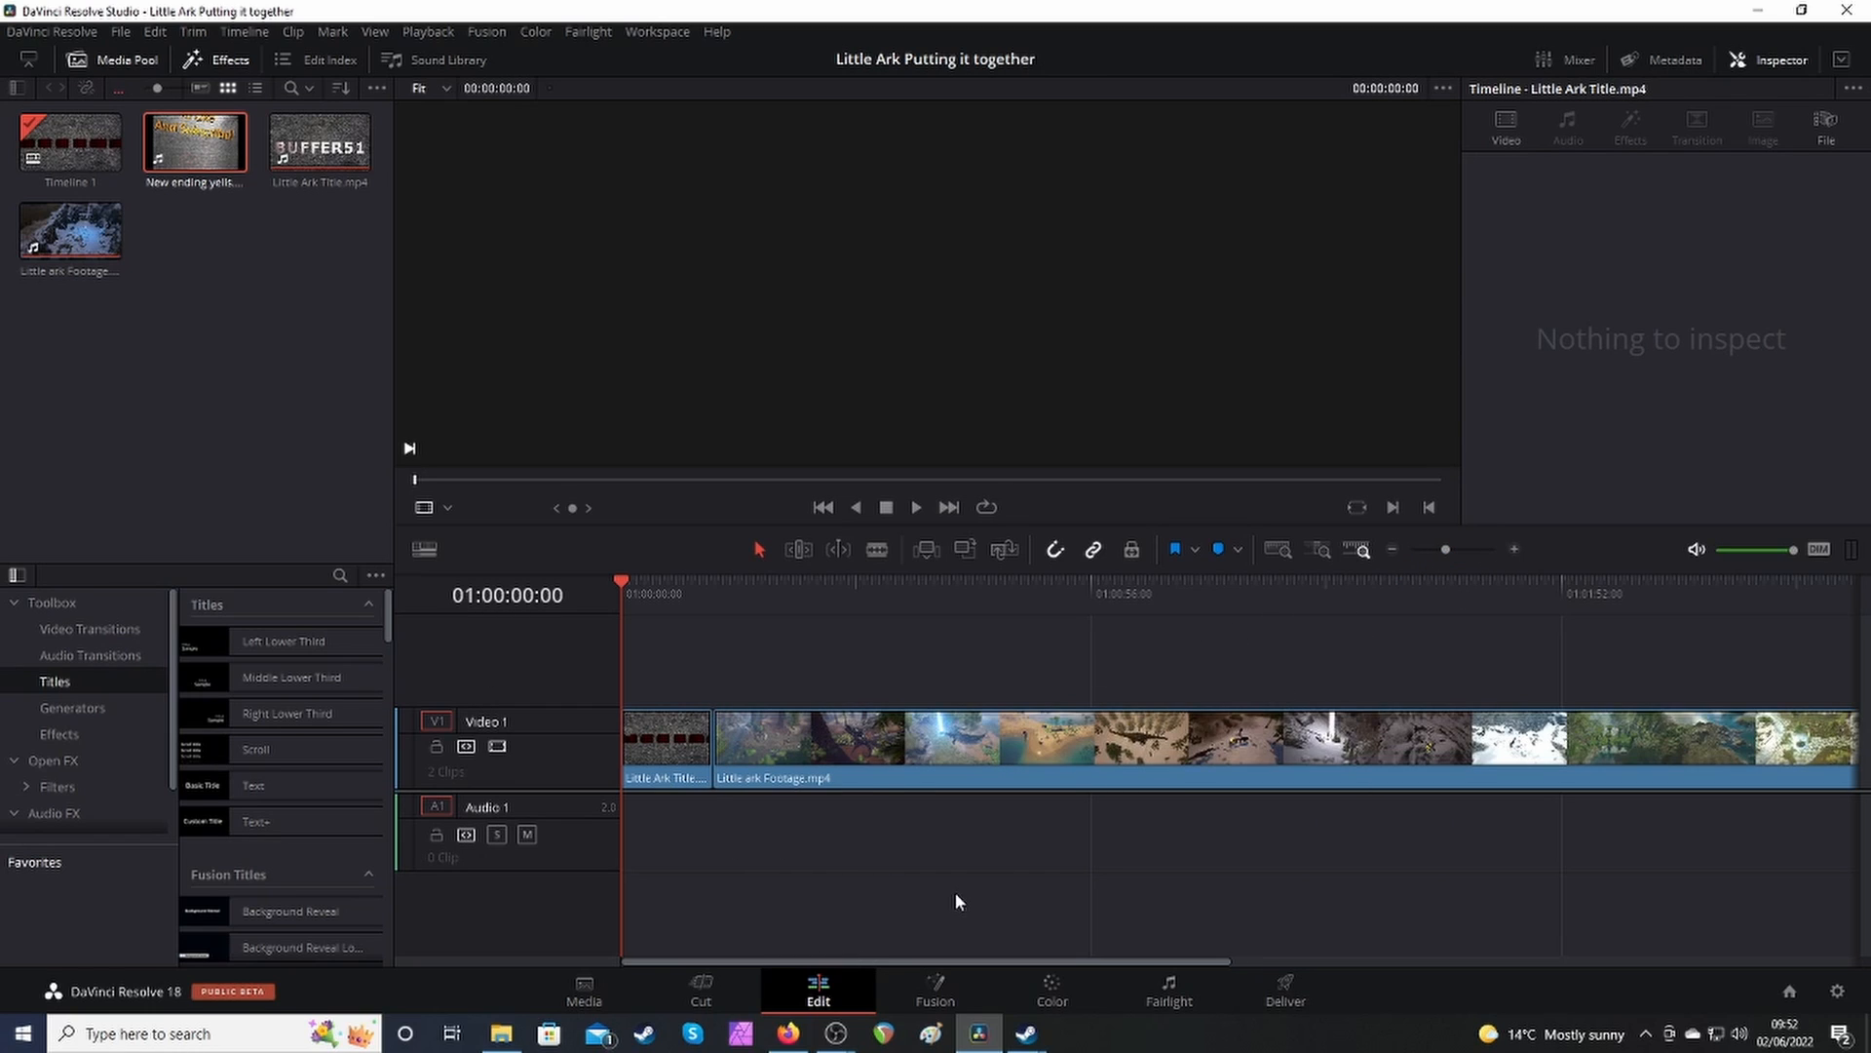
drag(962, 960, 1144, 972)
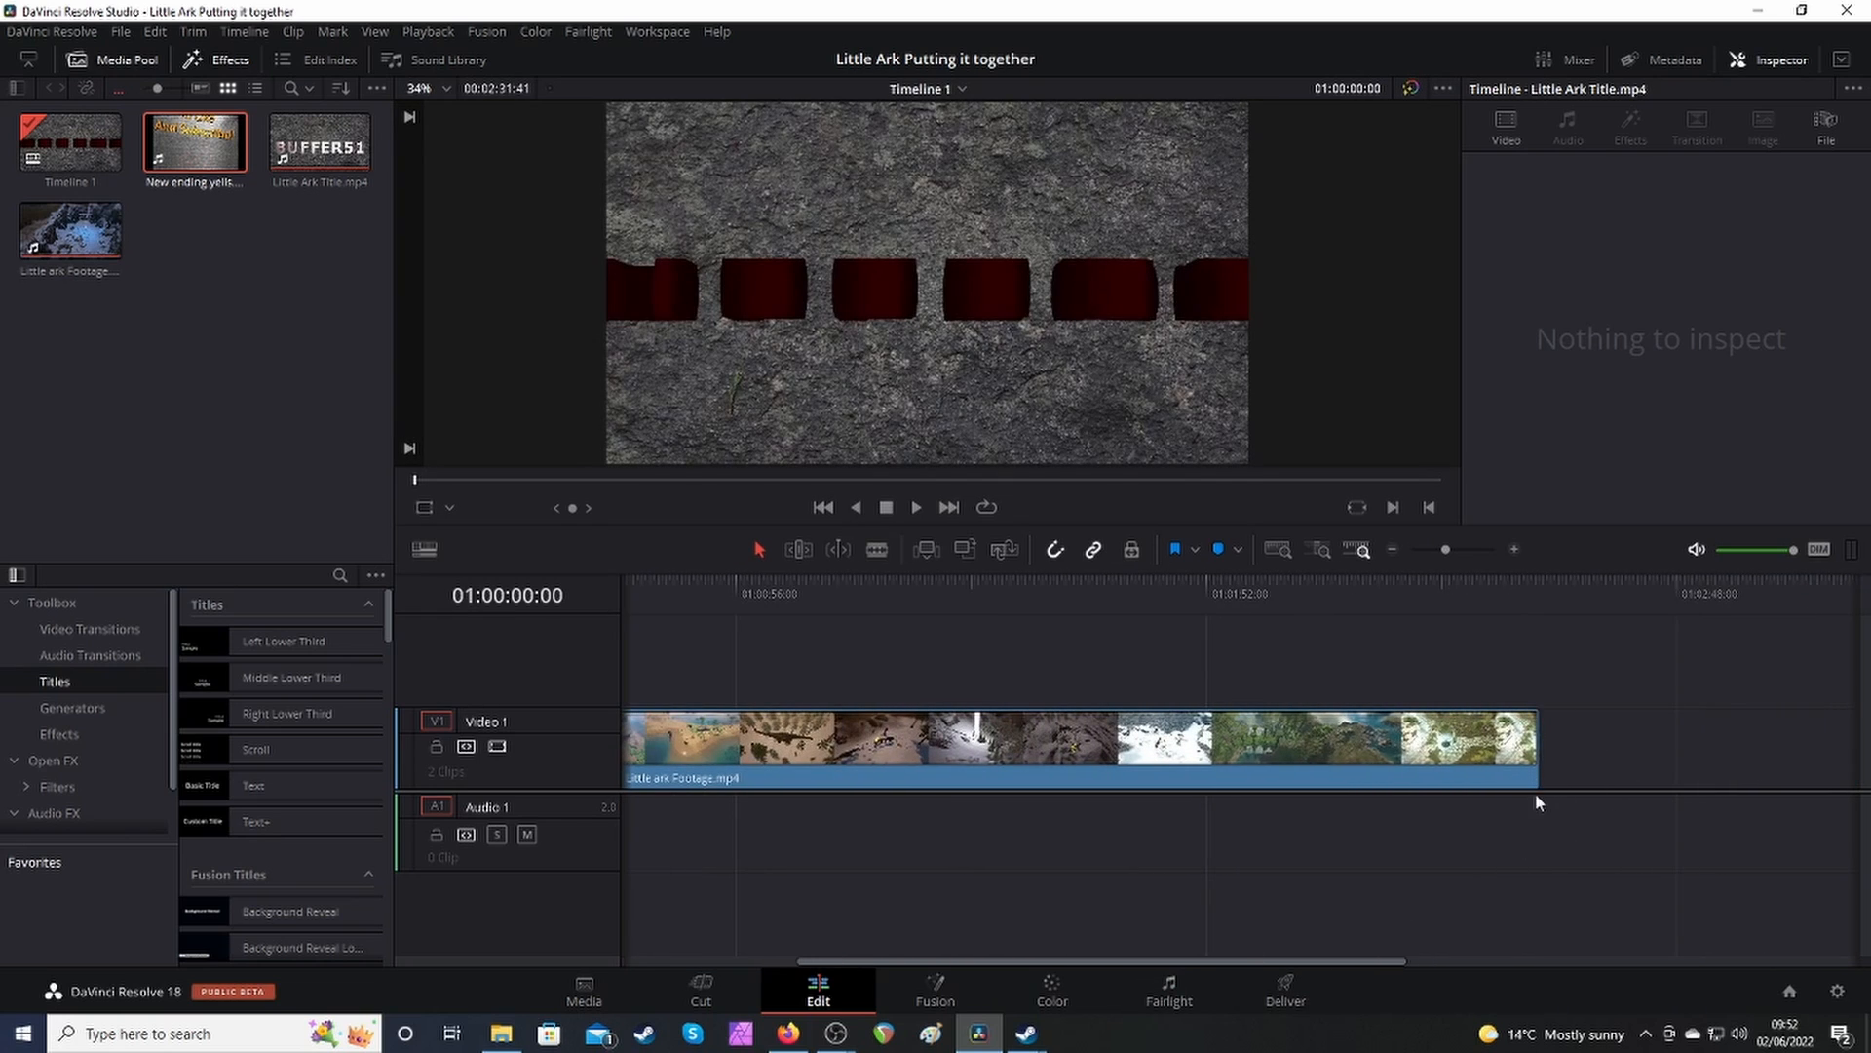
click(219, 158)
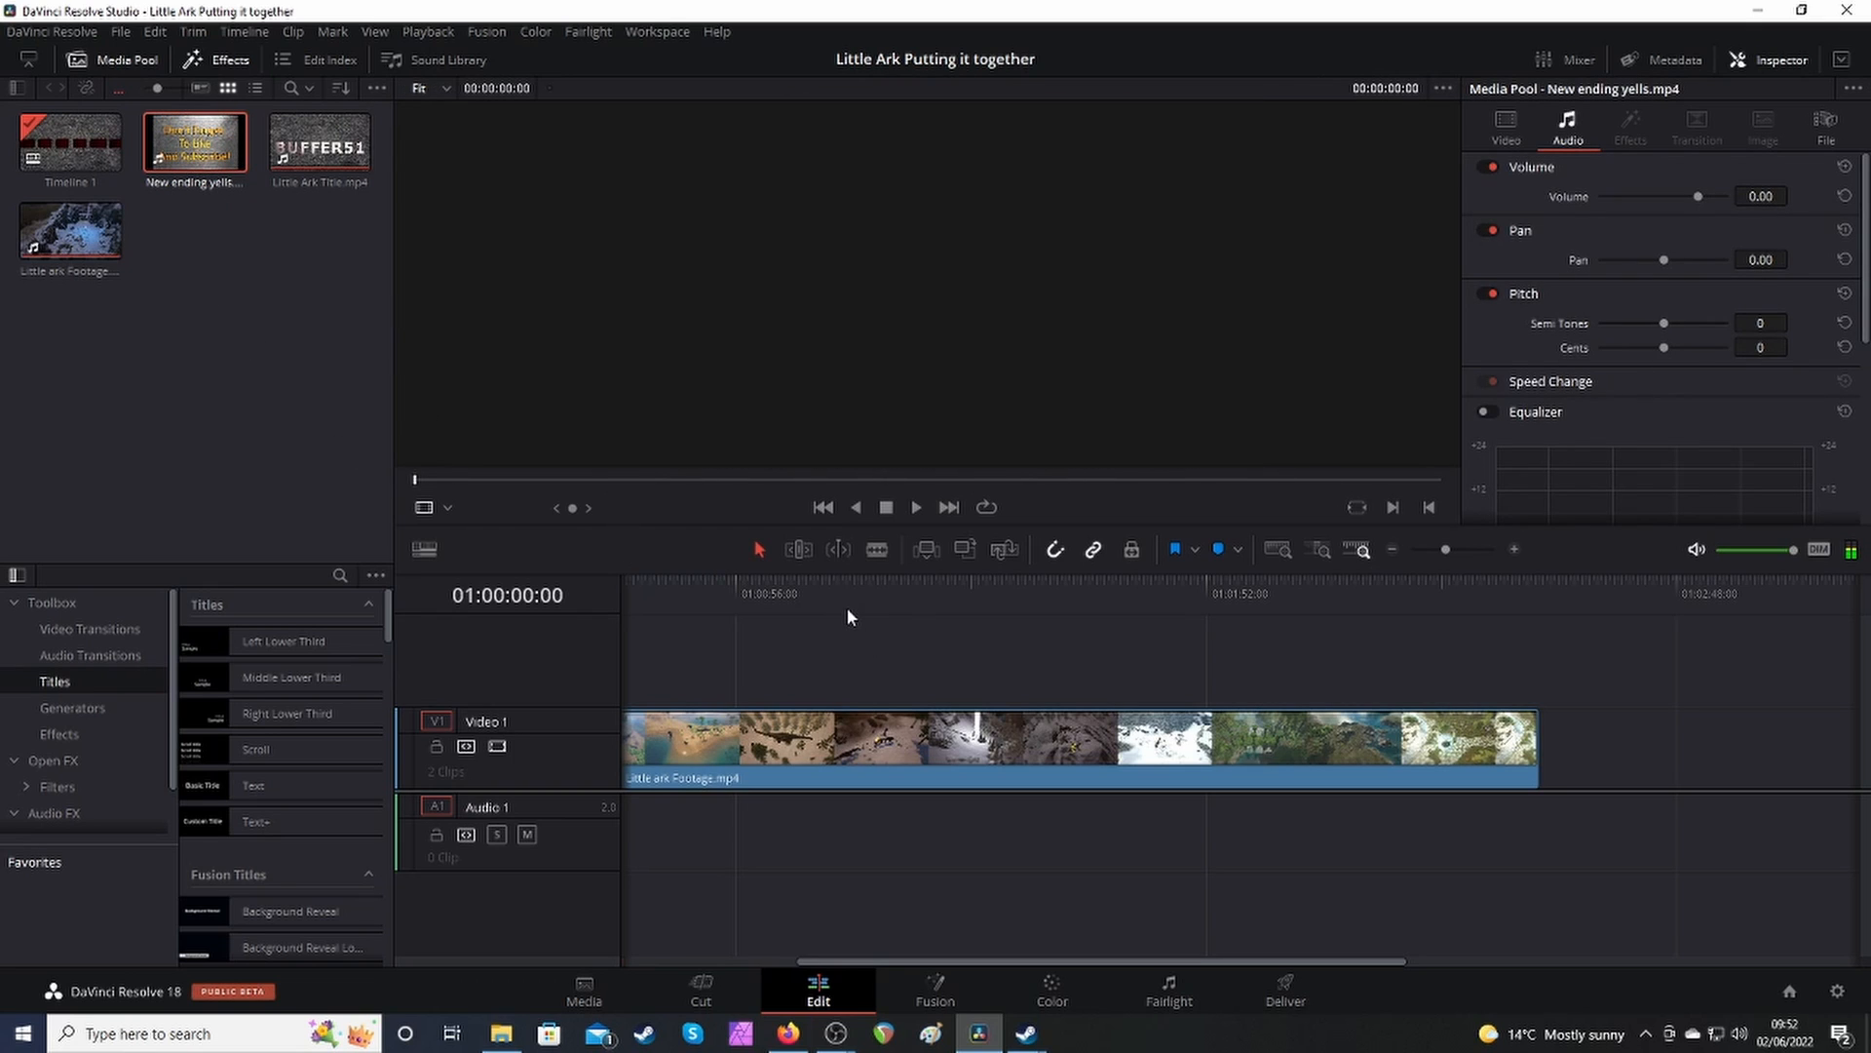
drag(907, 962, 714, 960)
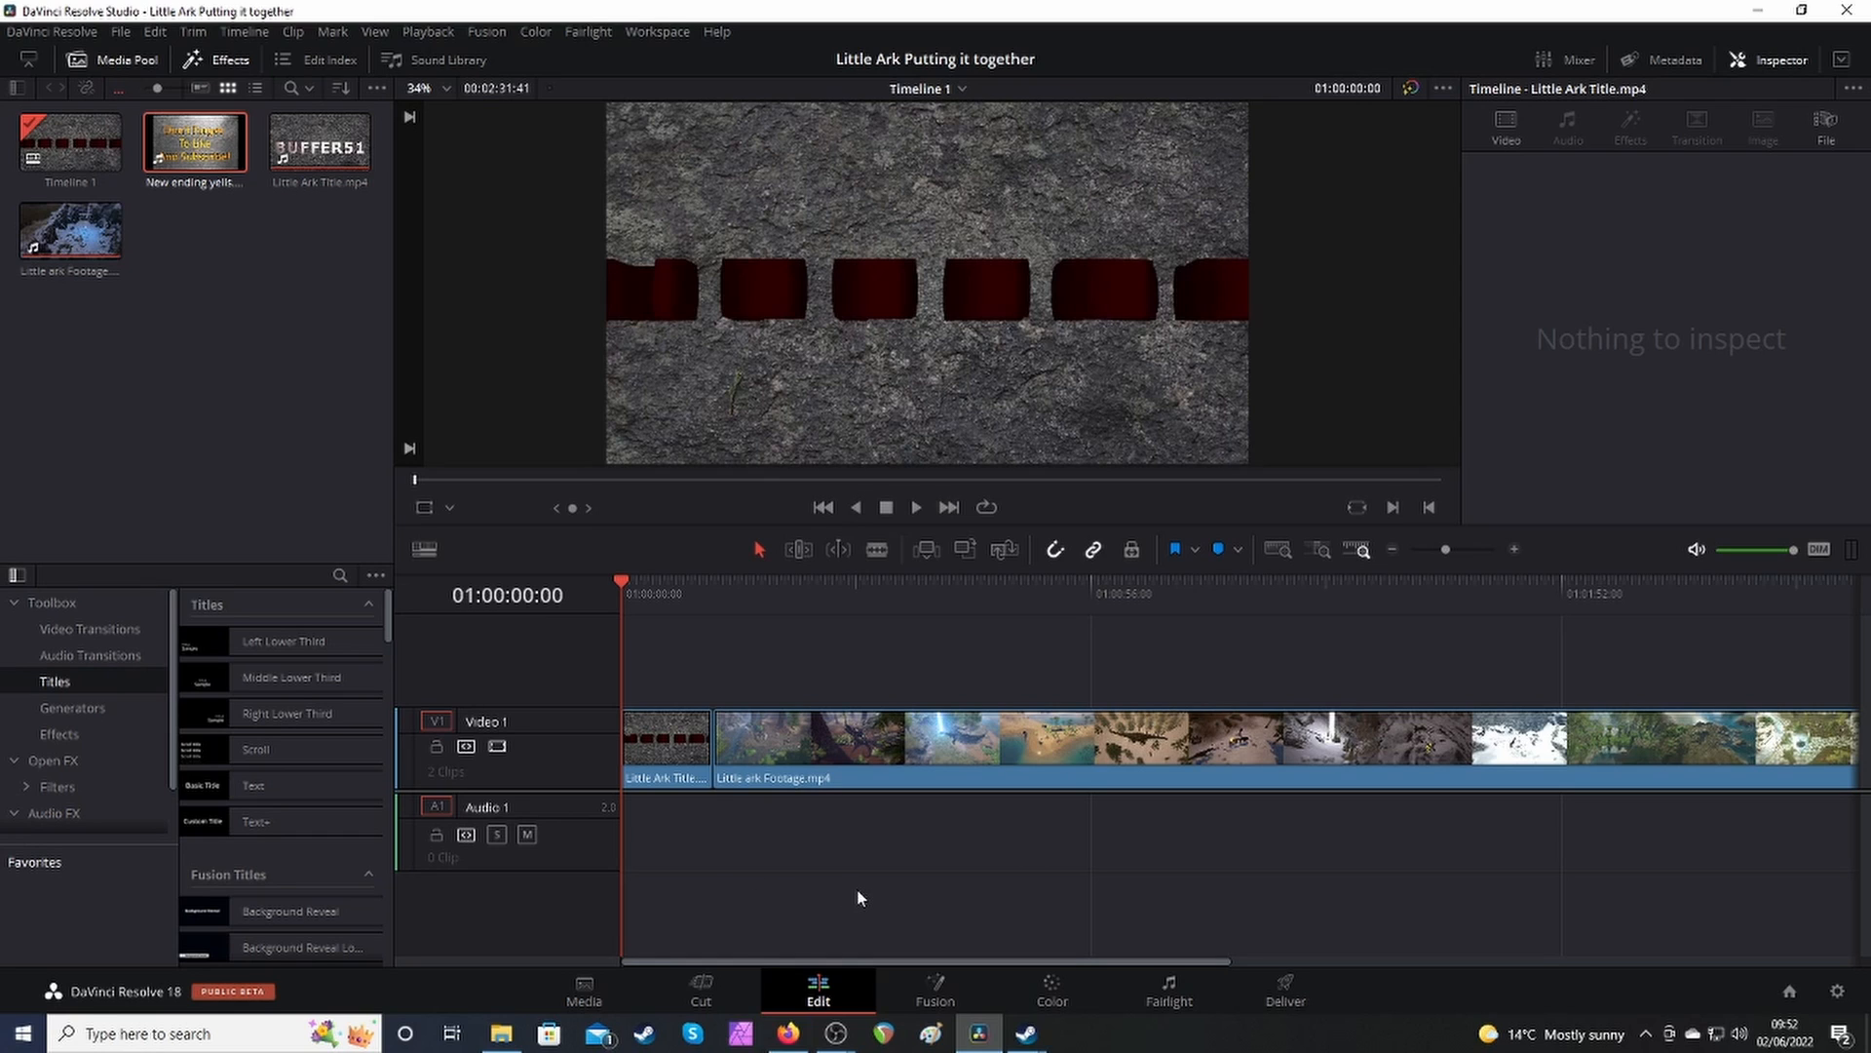
Switch to File Explorer, go to the Music and effects folder inside Videos, and preview the We Ride! track.
click(500, 1037)
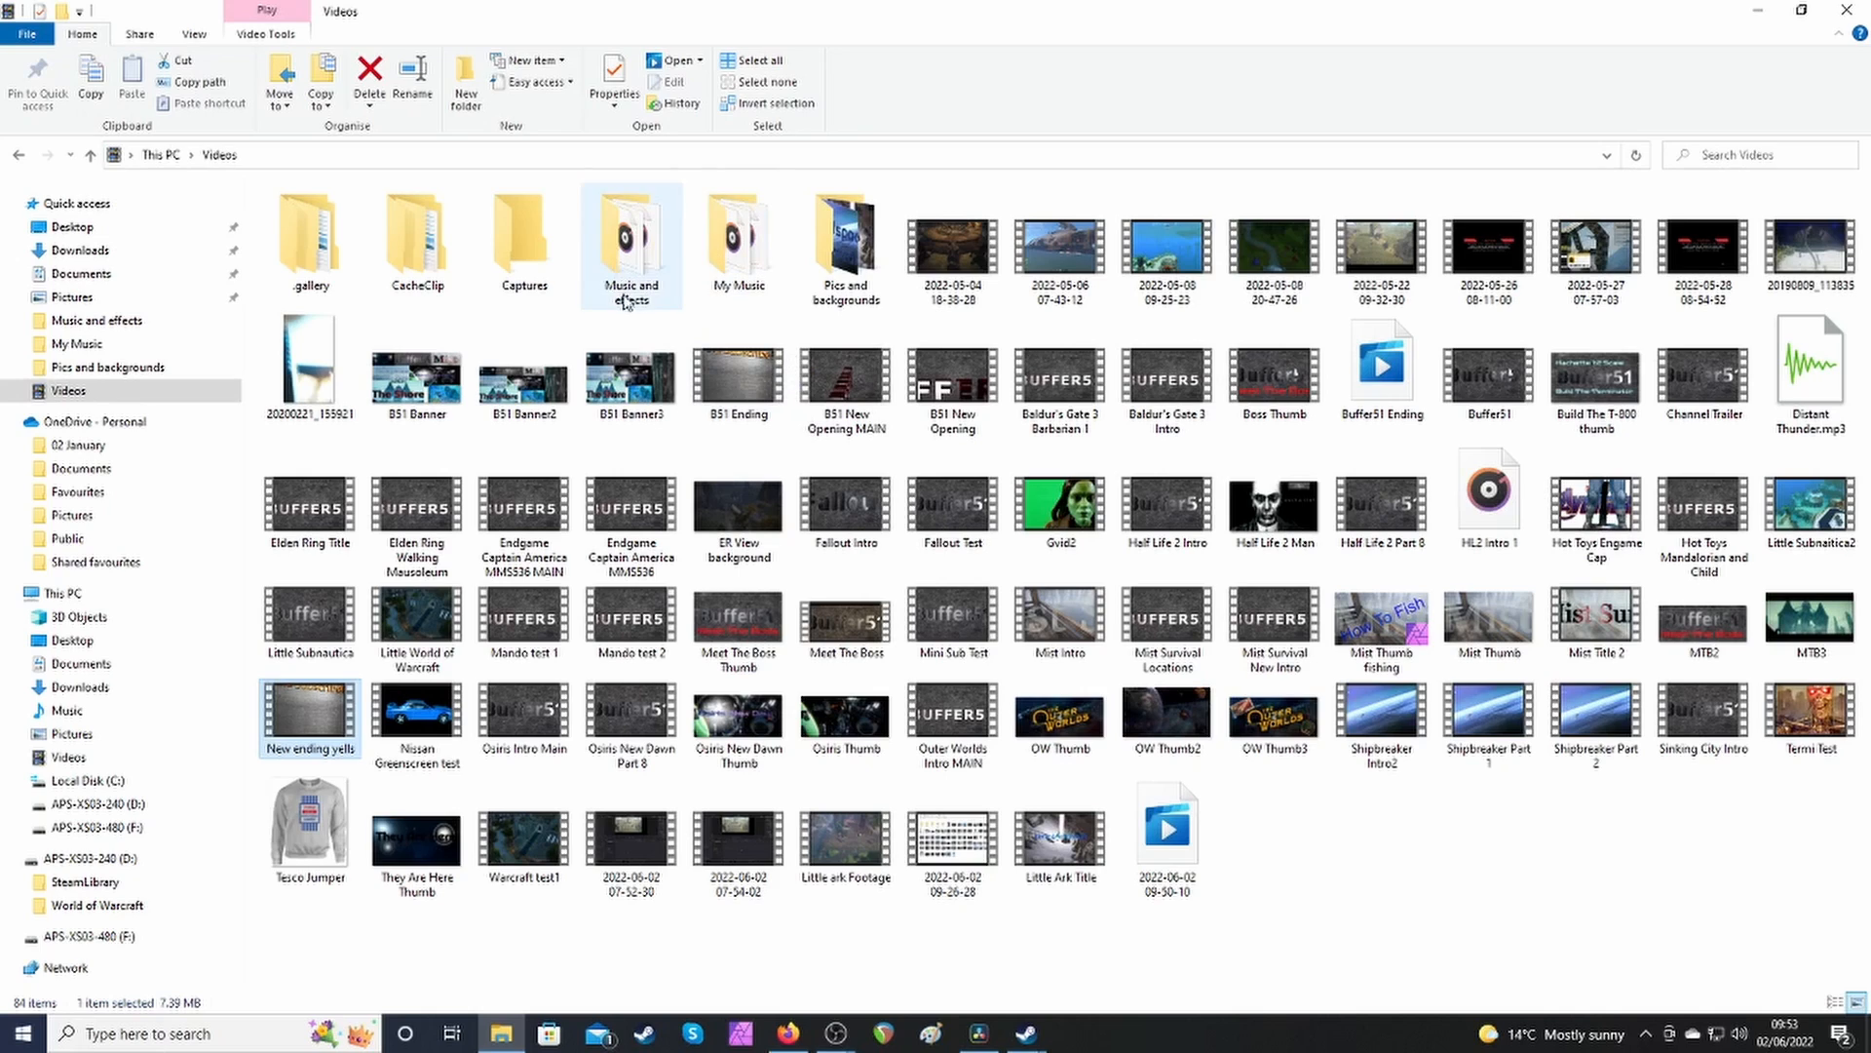
double_click(631, 243)
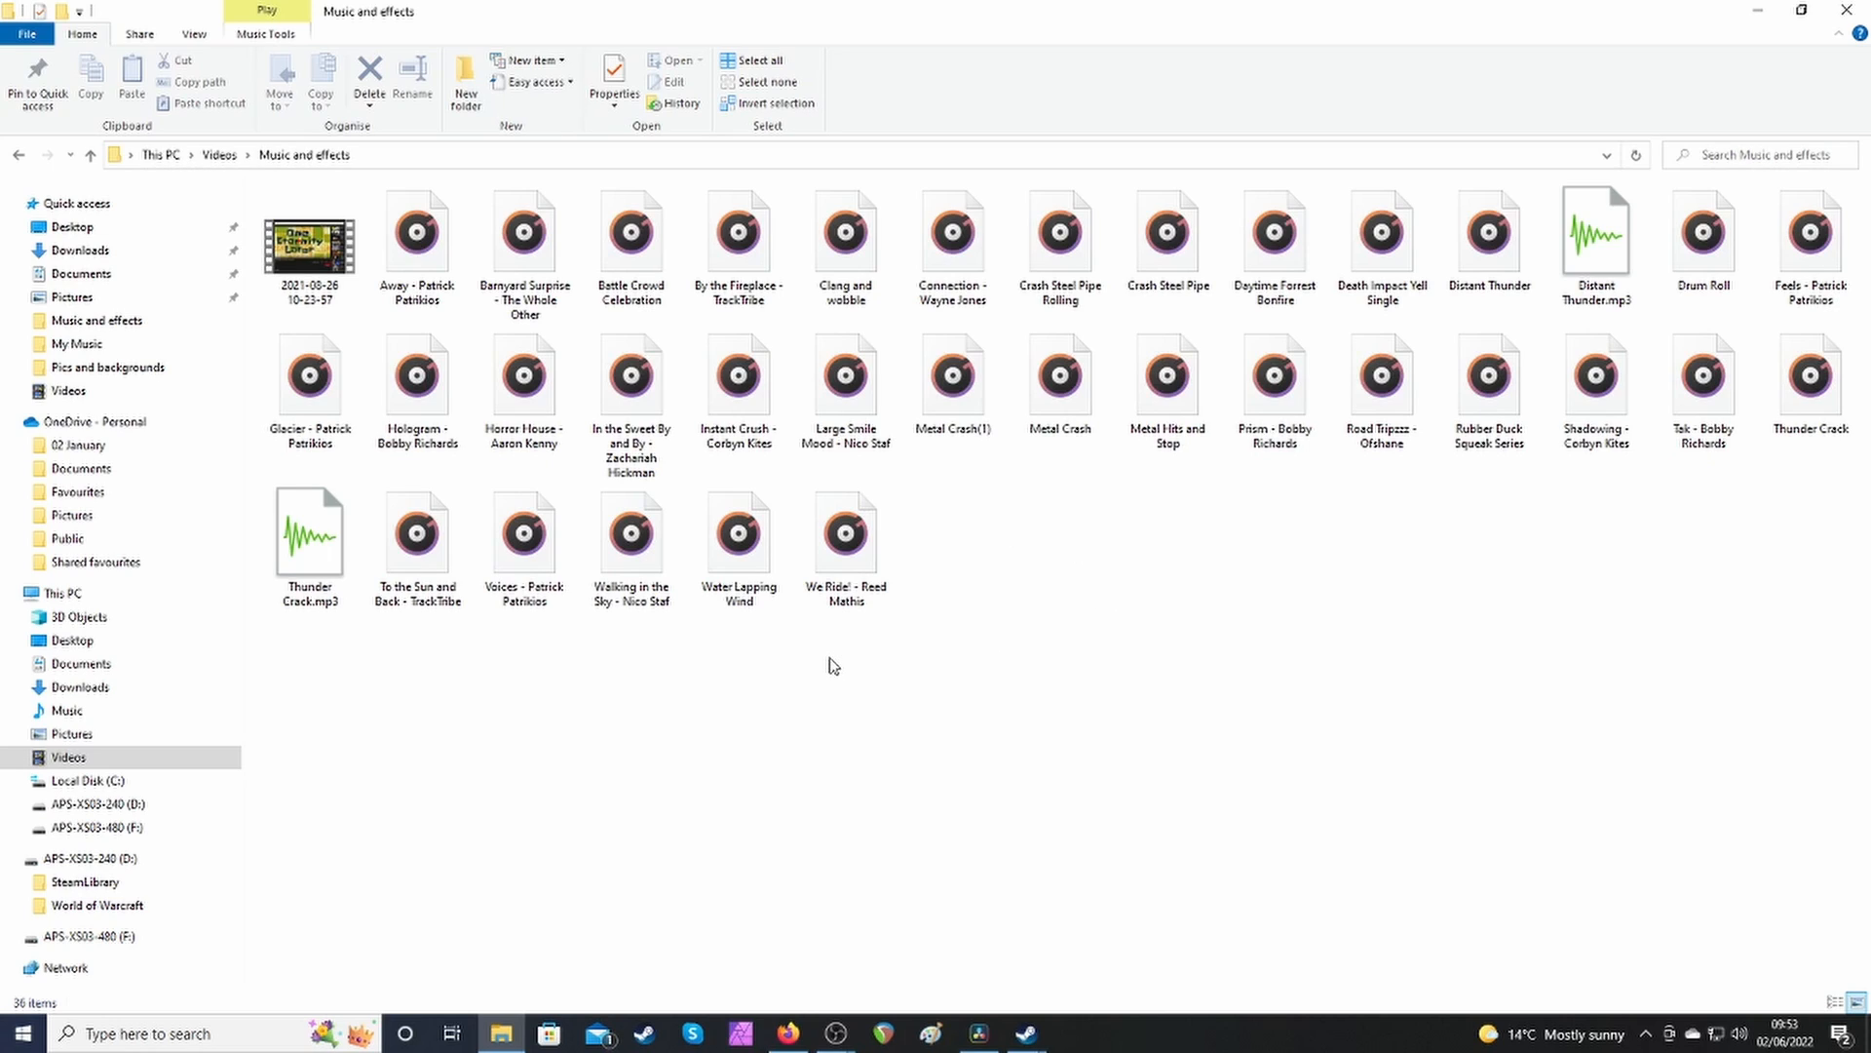
double_click(844, 546)
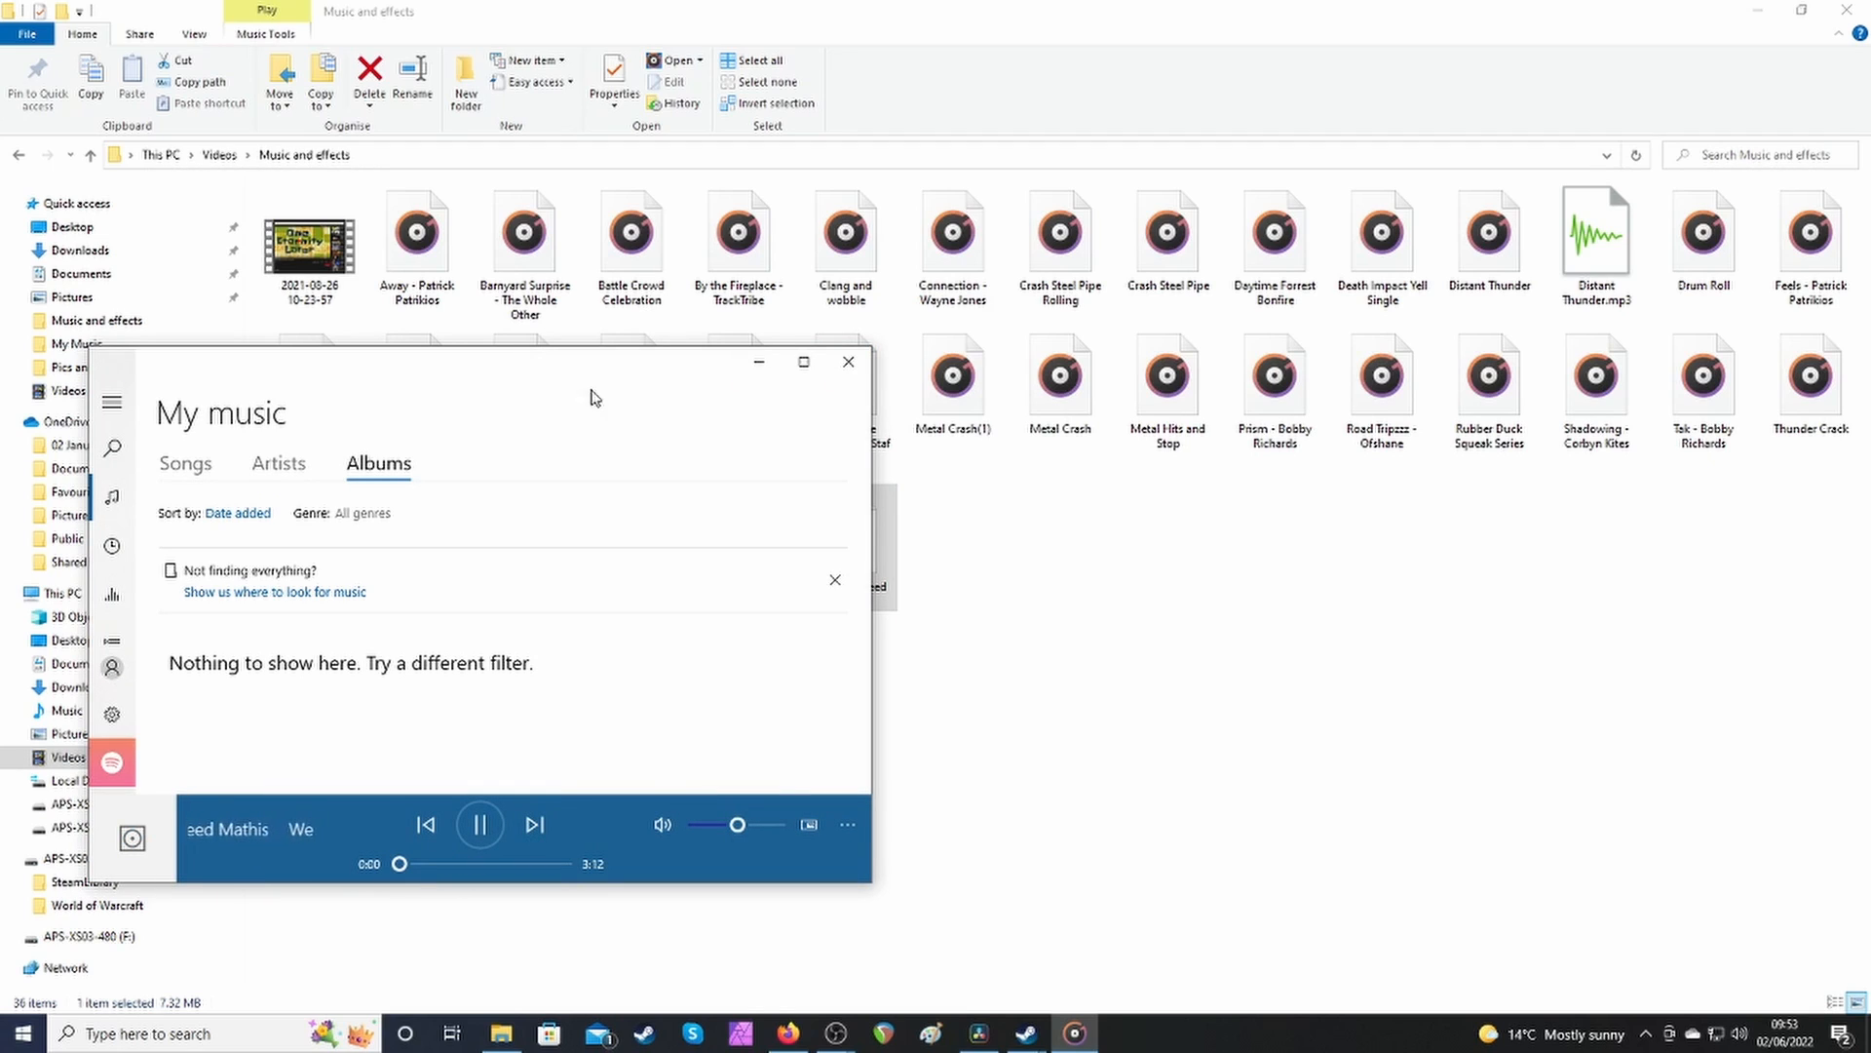
click(480, 826)
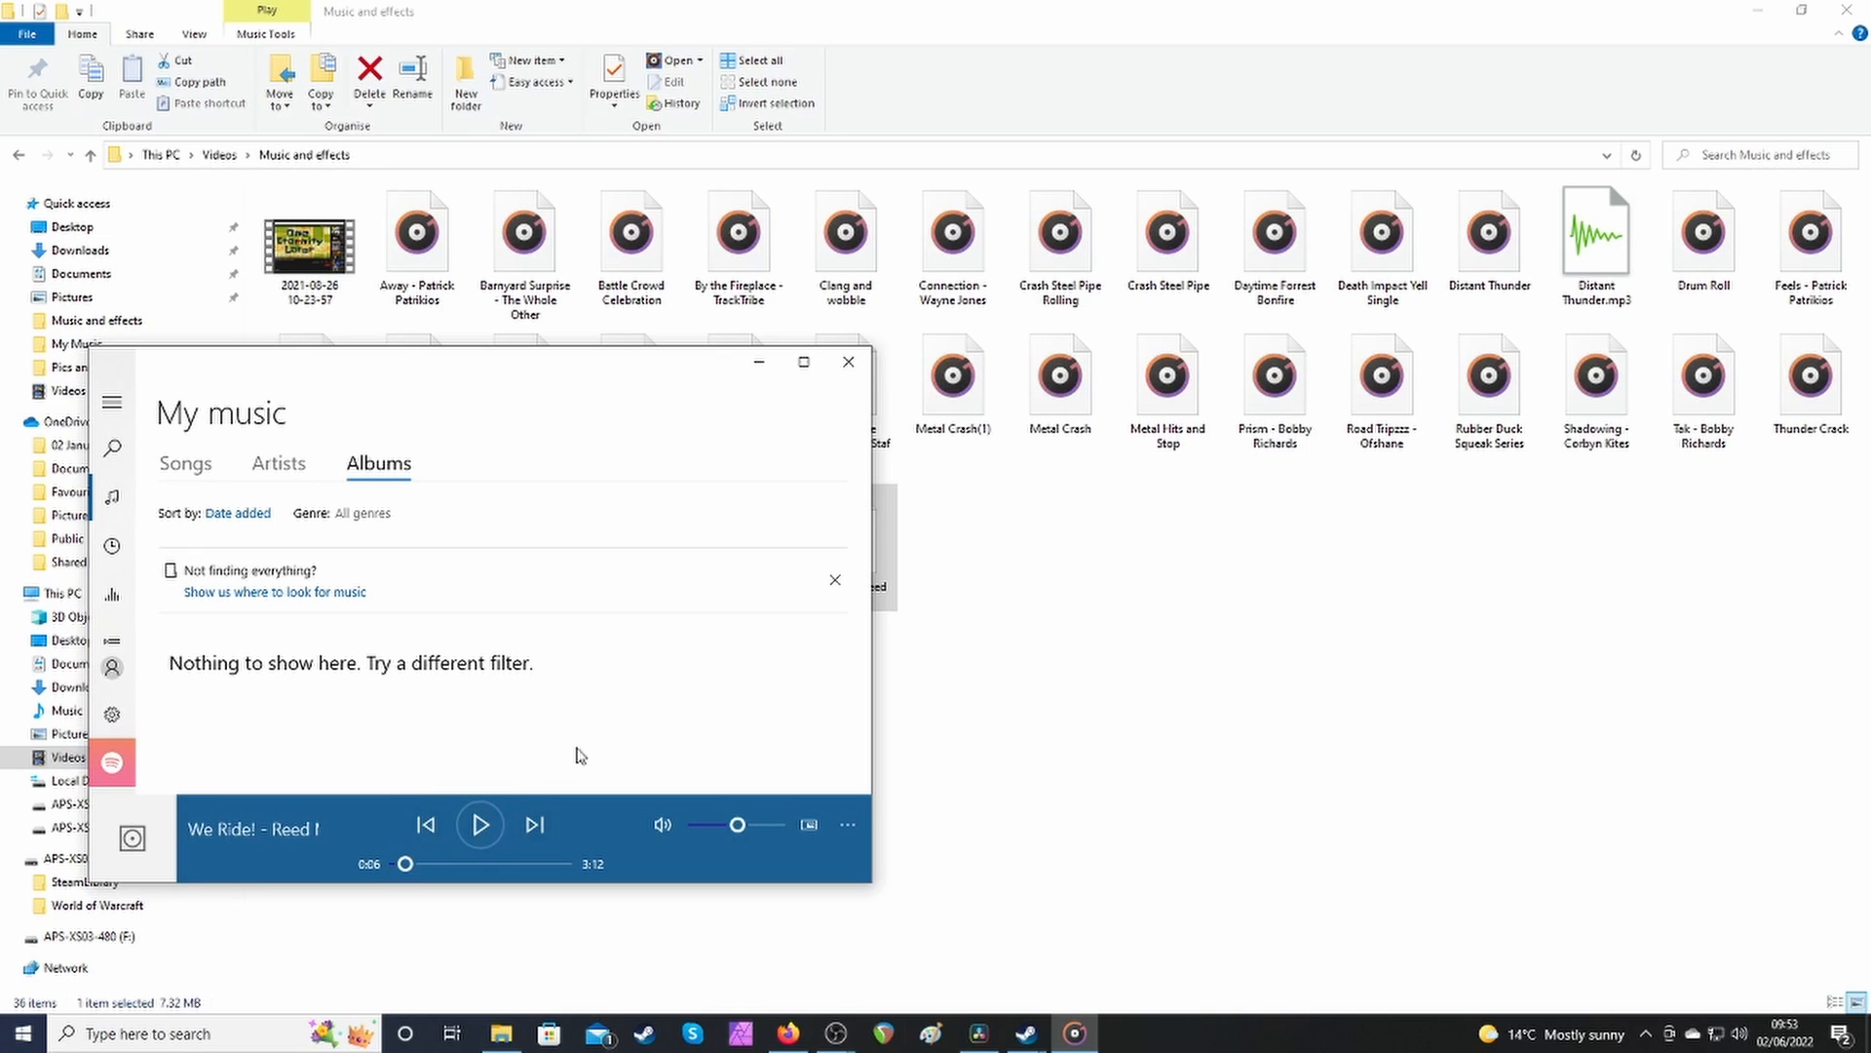
click(757, 362)
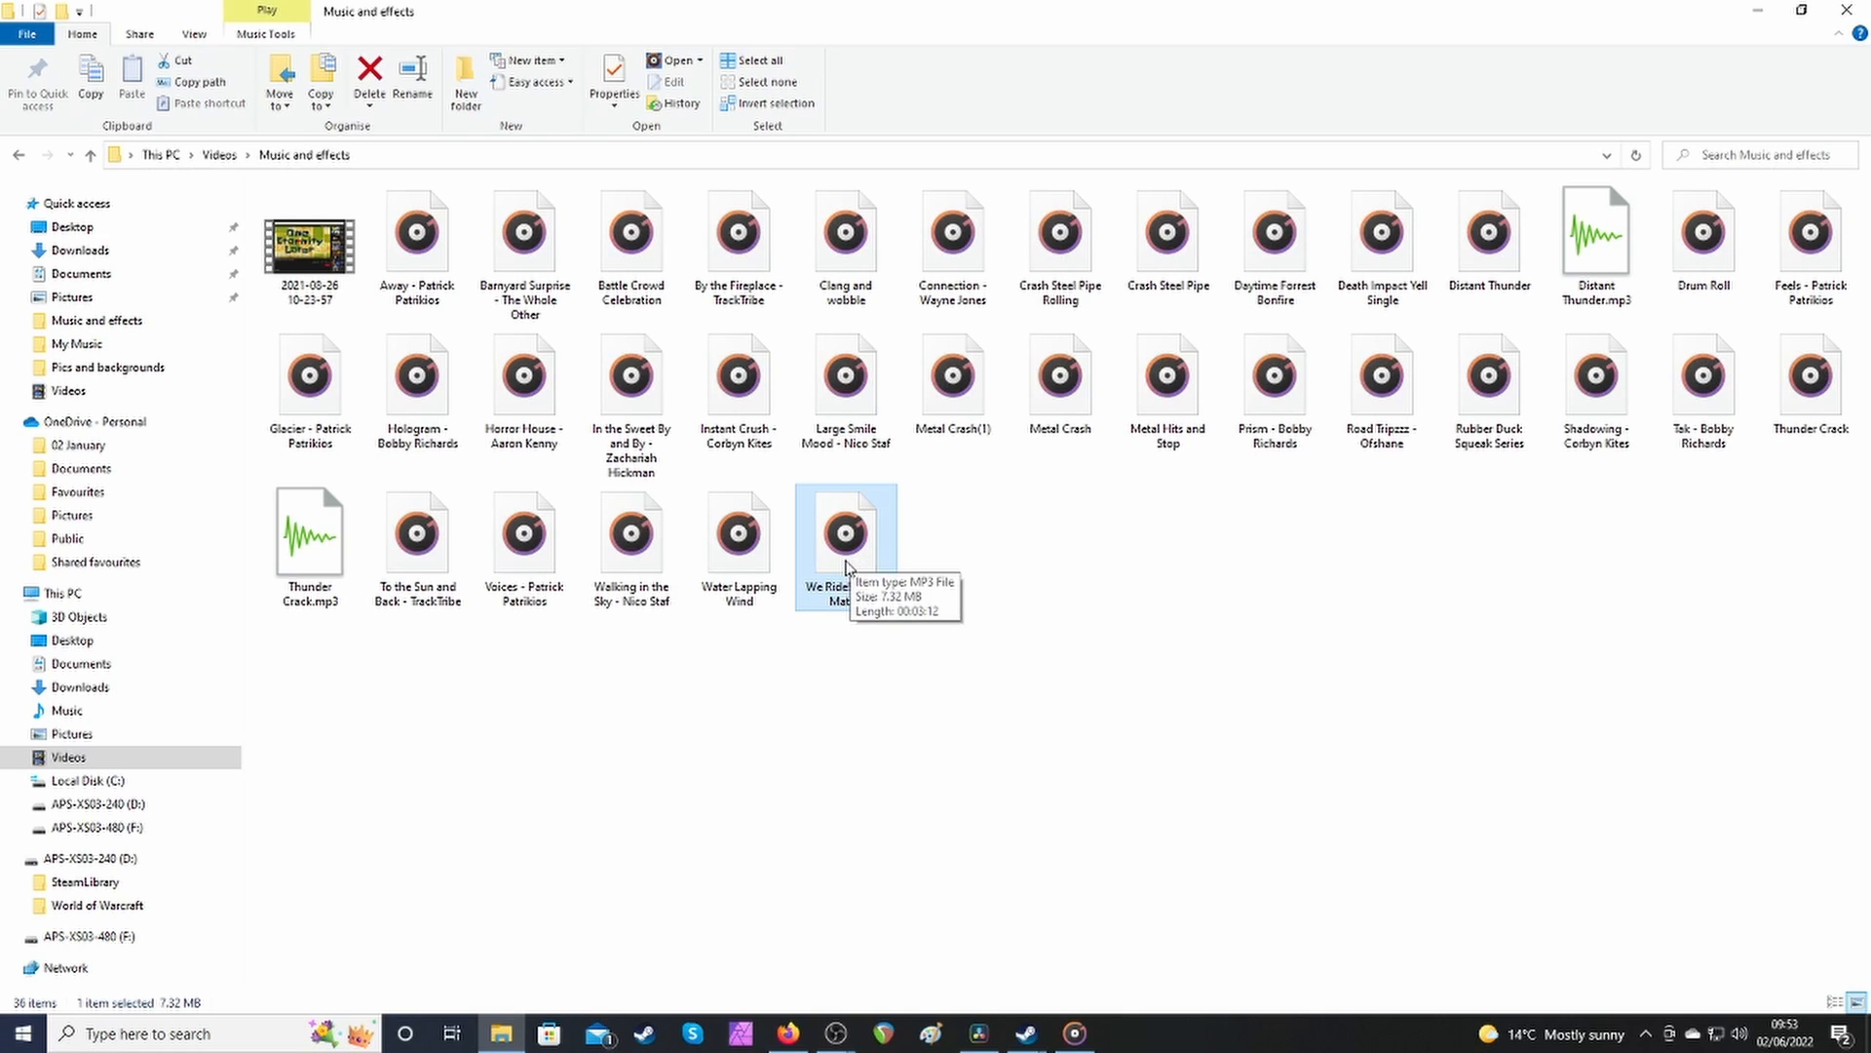
Preview the Large Smile Mood track, skipping to about 0:49, and close the music player.
double_click(848, 388)
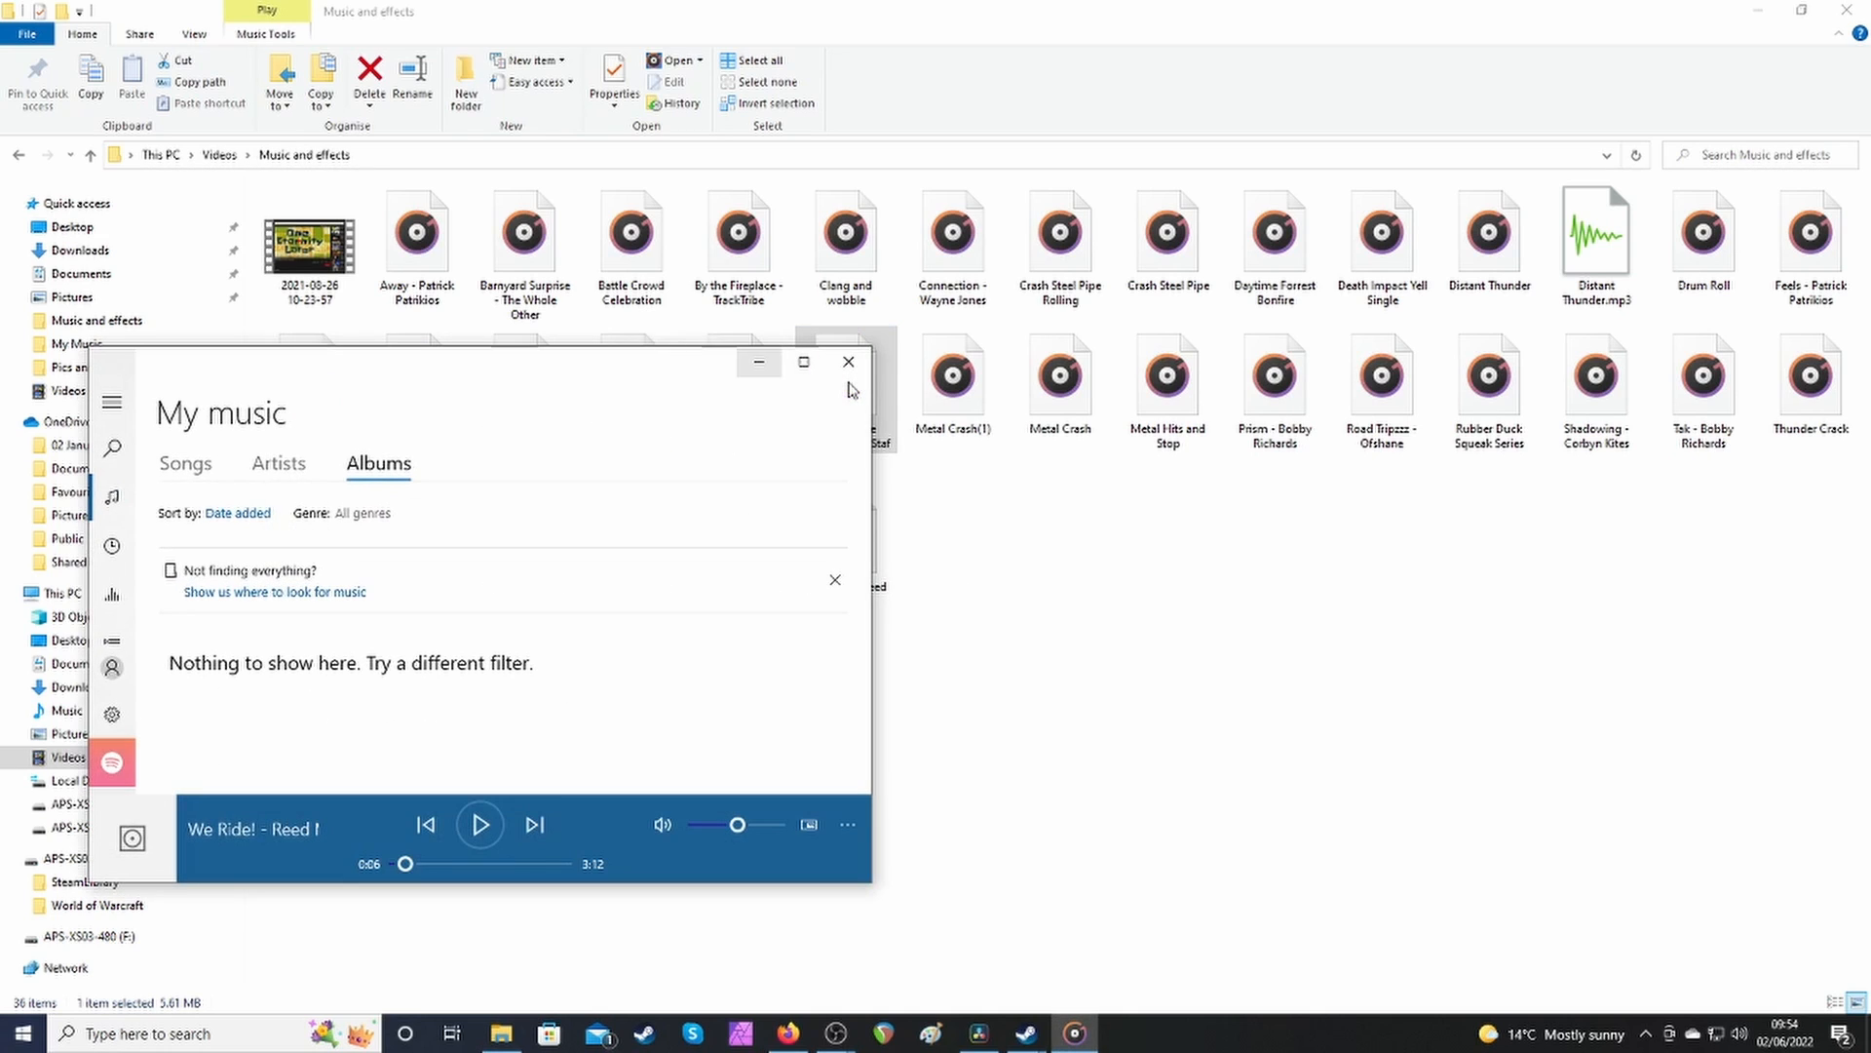
drag(670, 372, 814, 480)
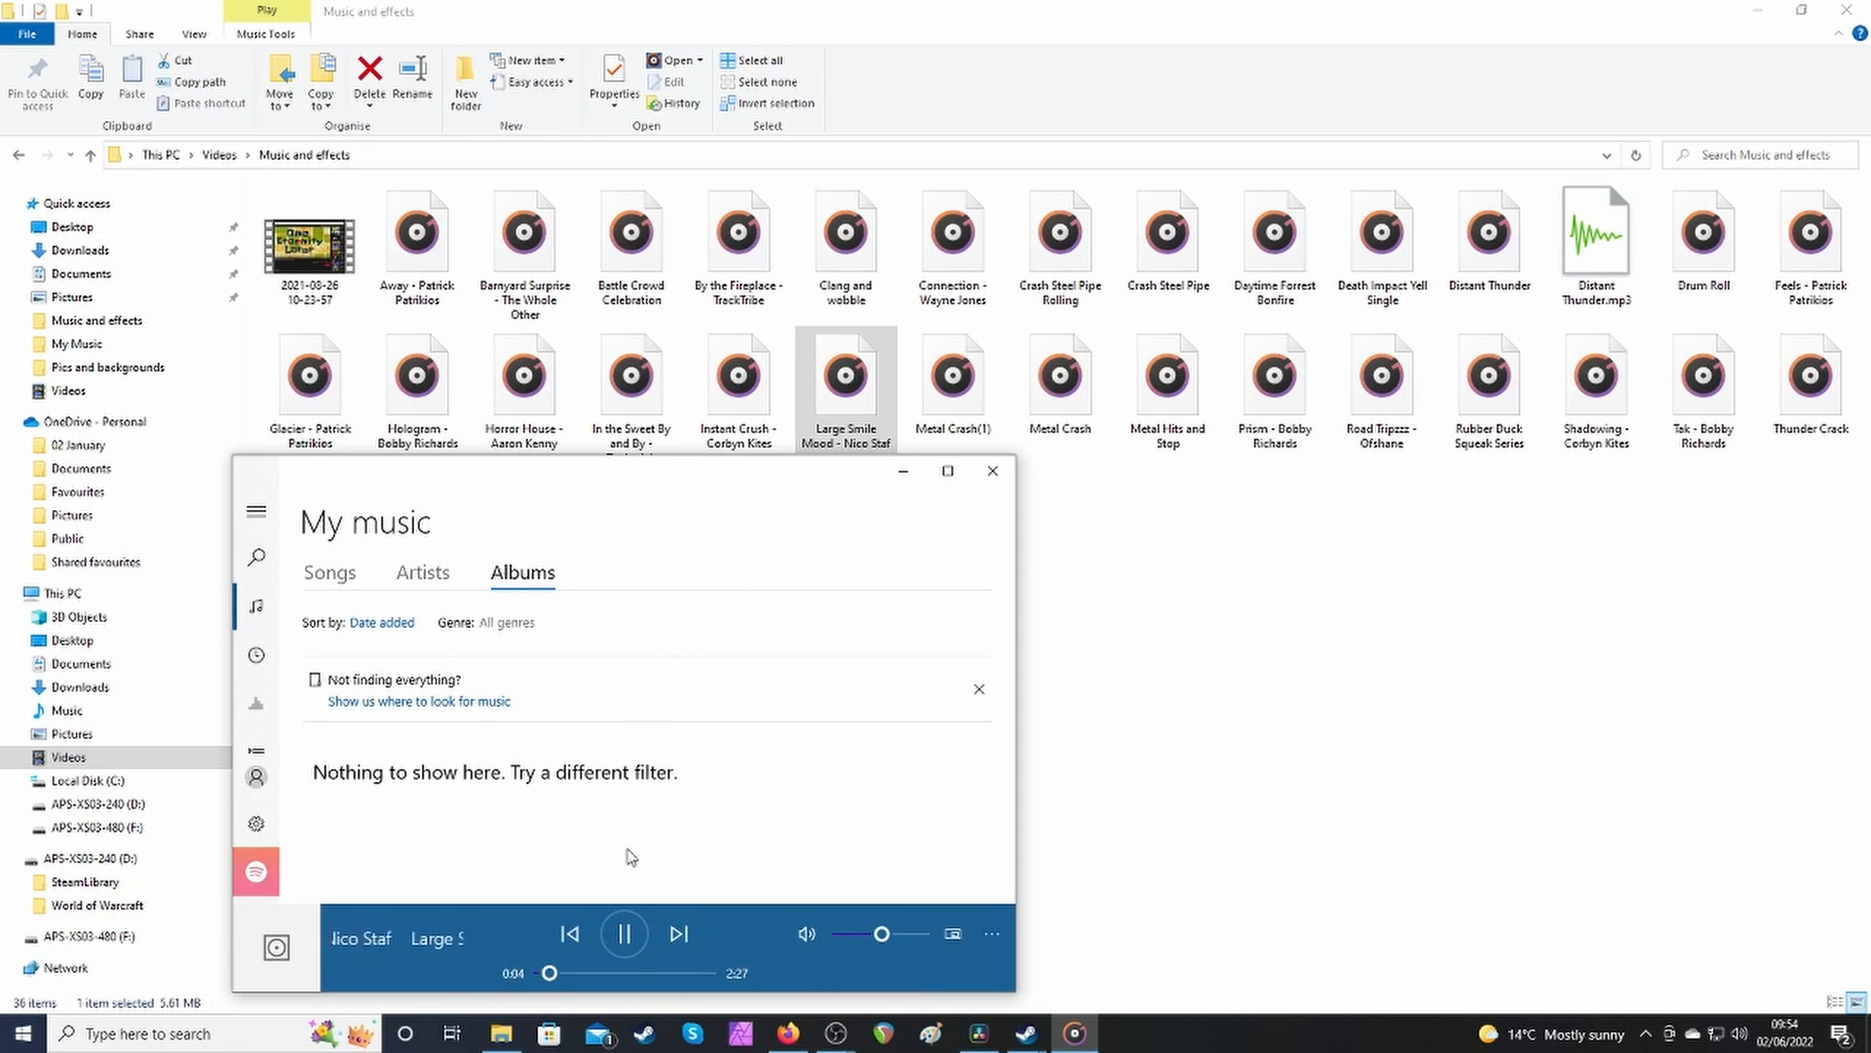
click(598, 973)
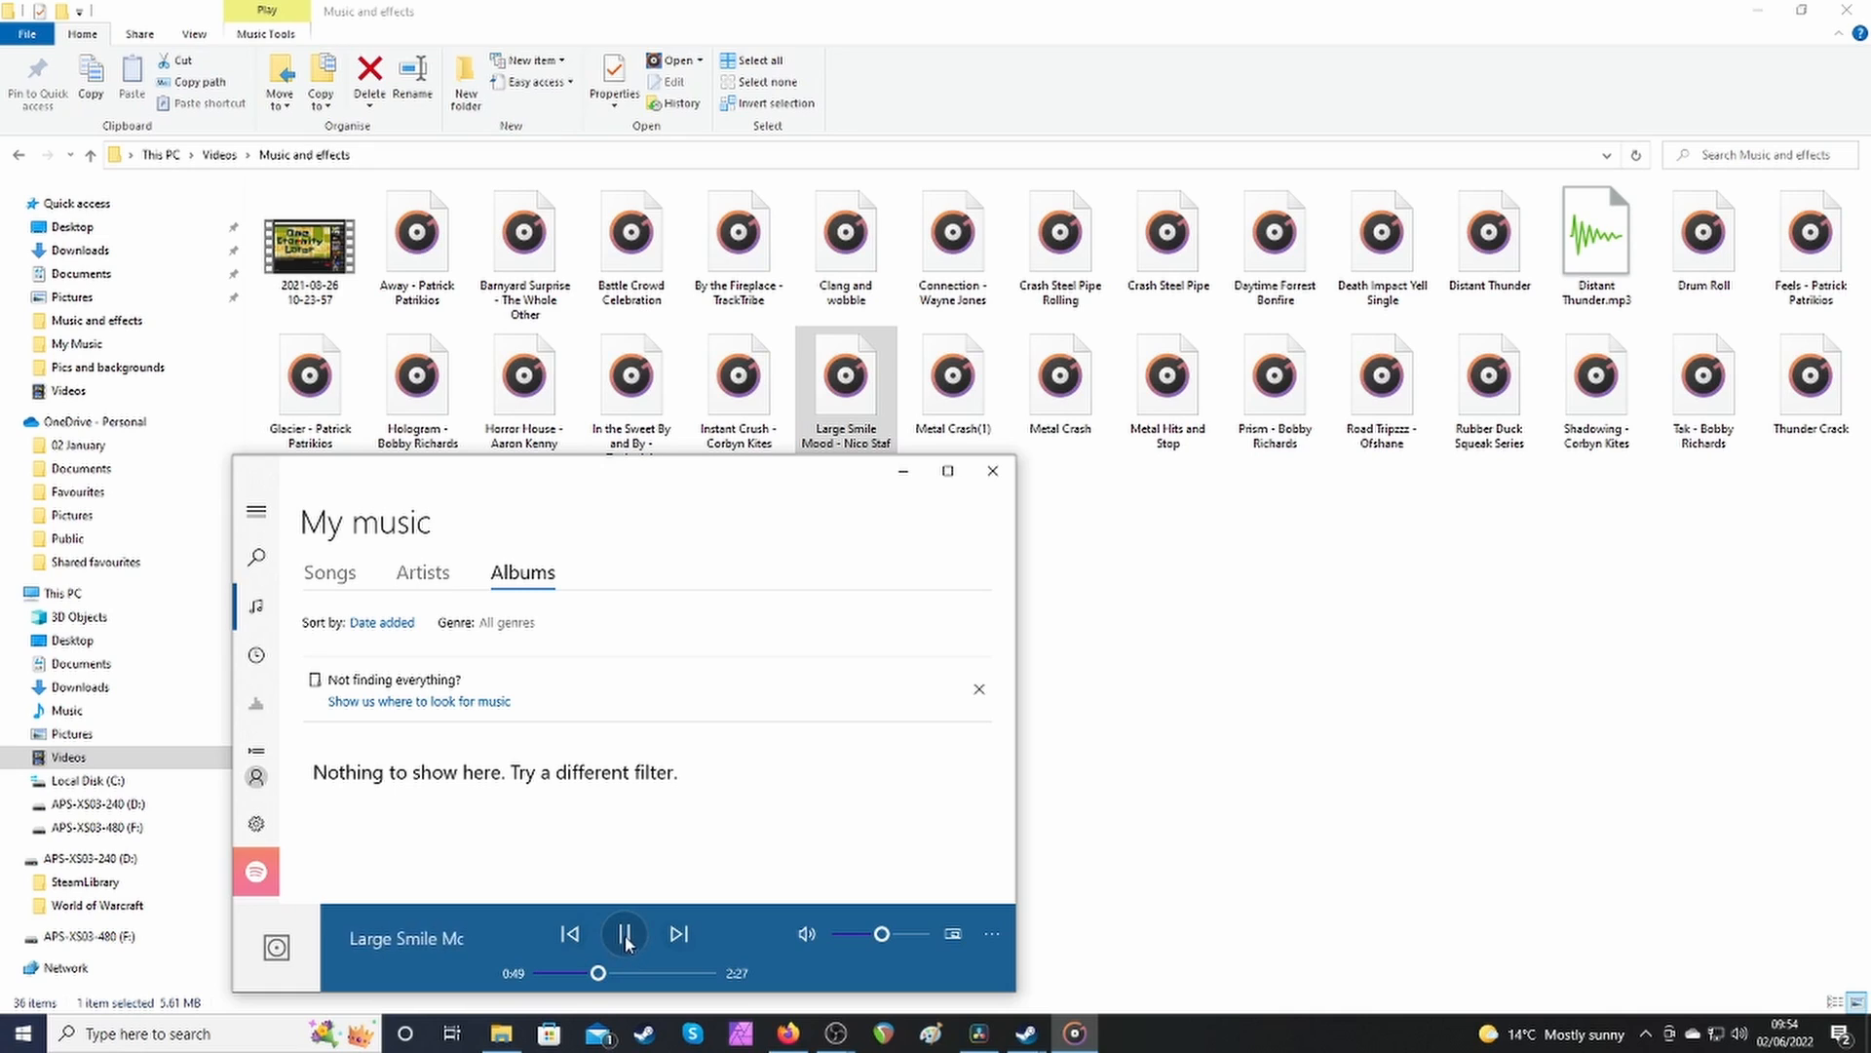
click(626, 942)
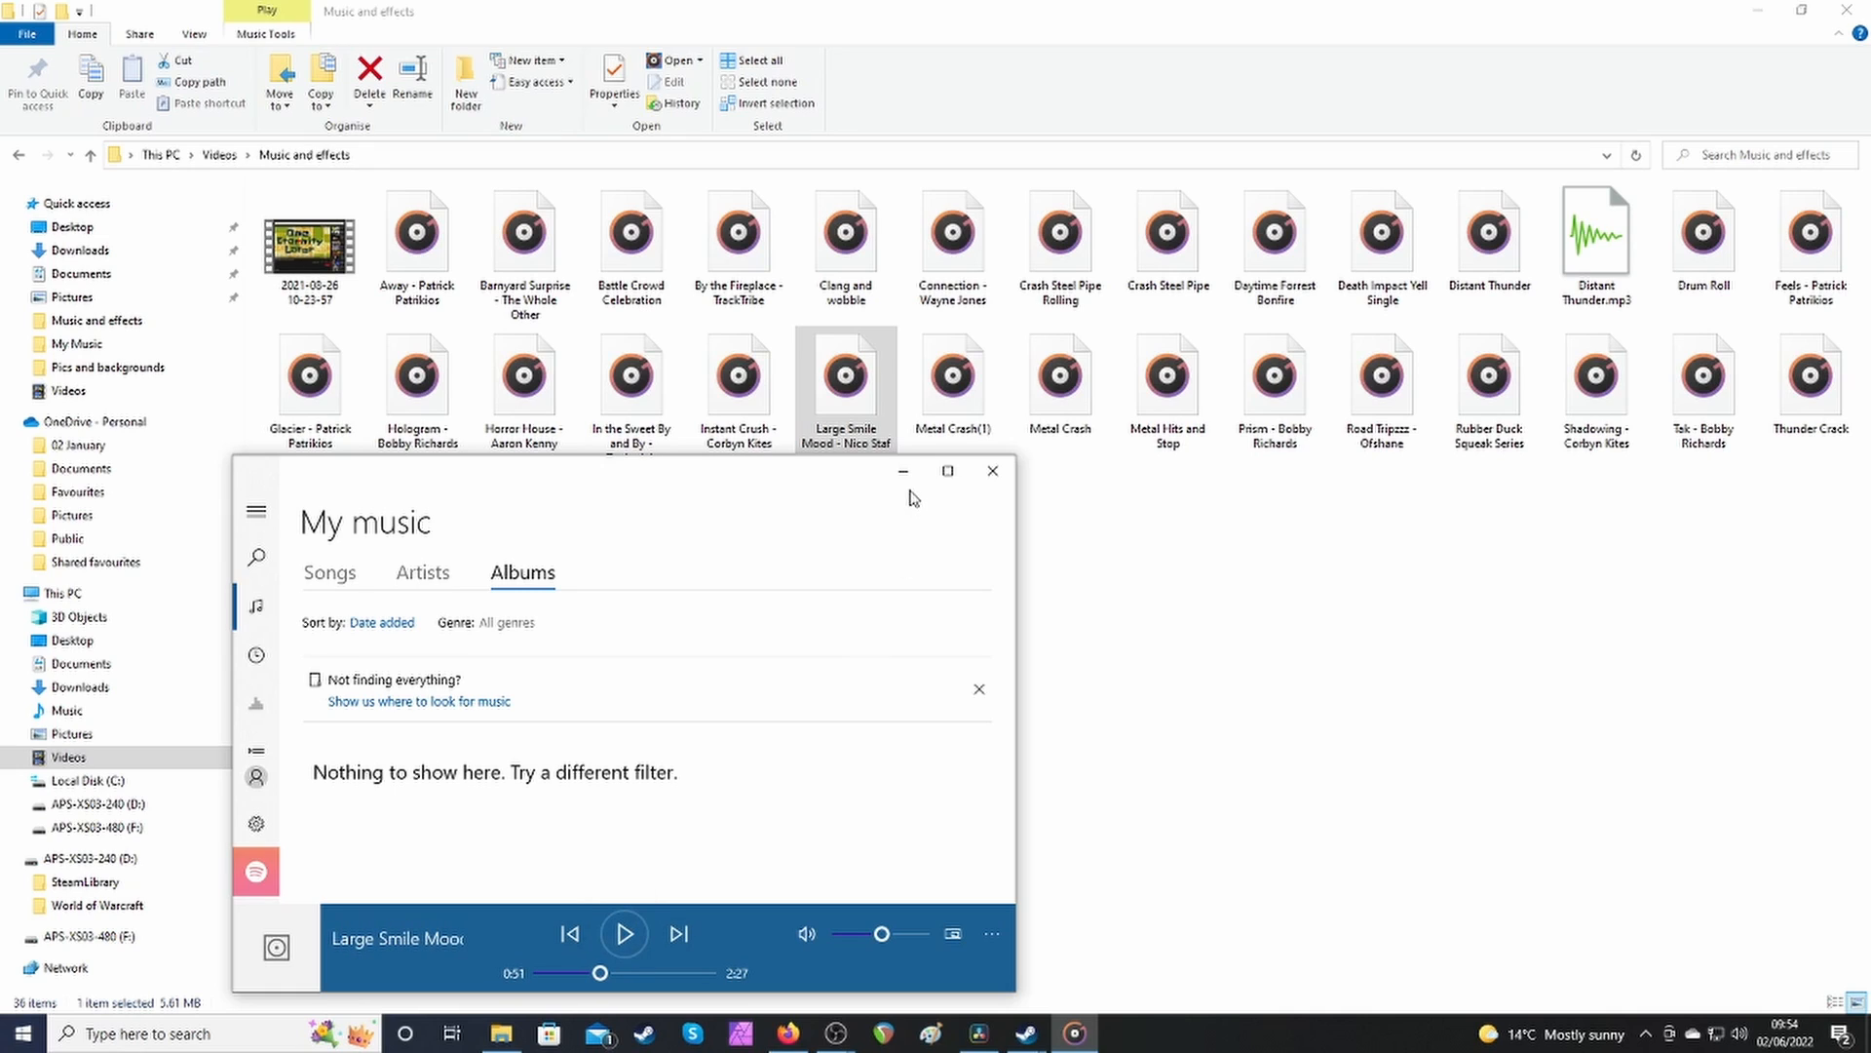
click(992, 471)
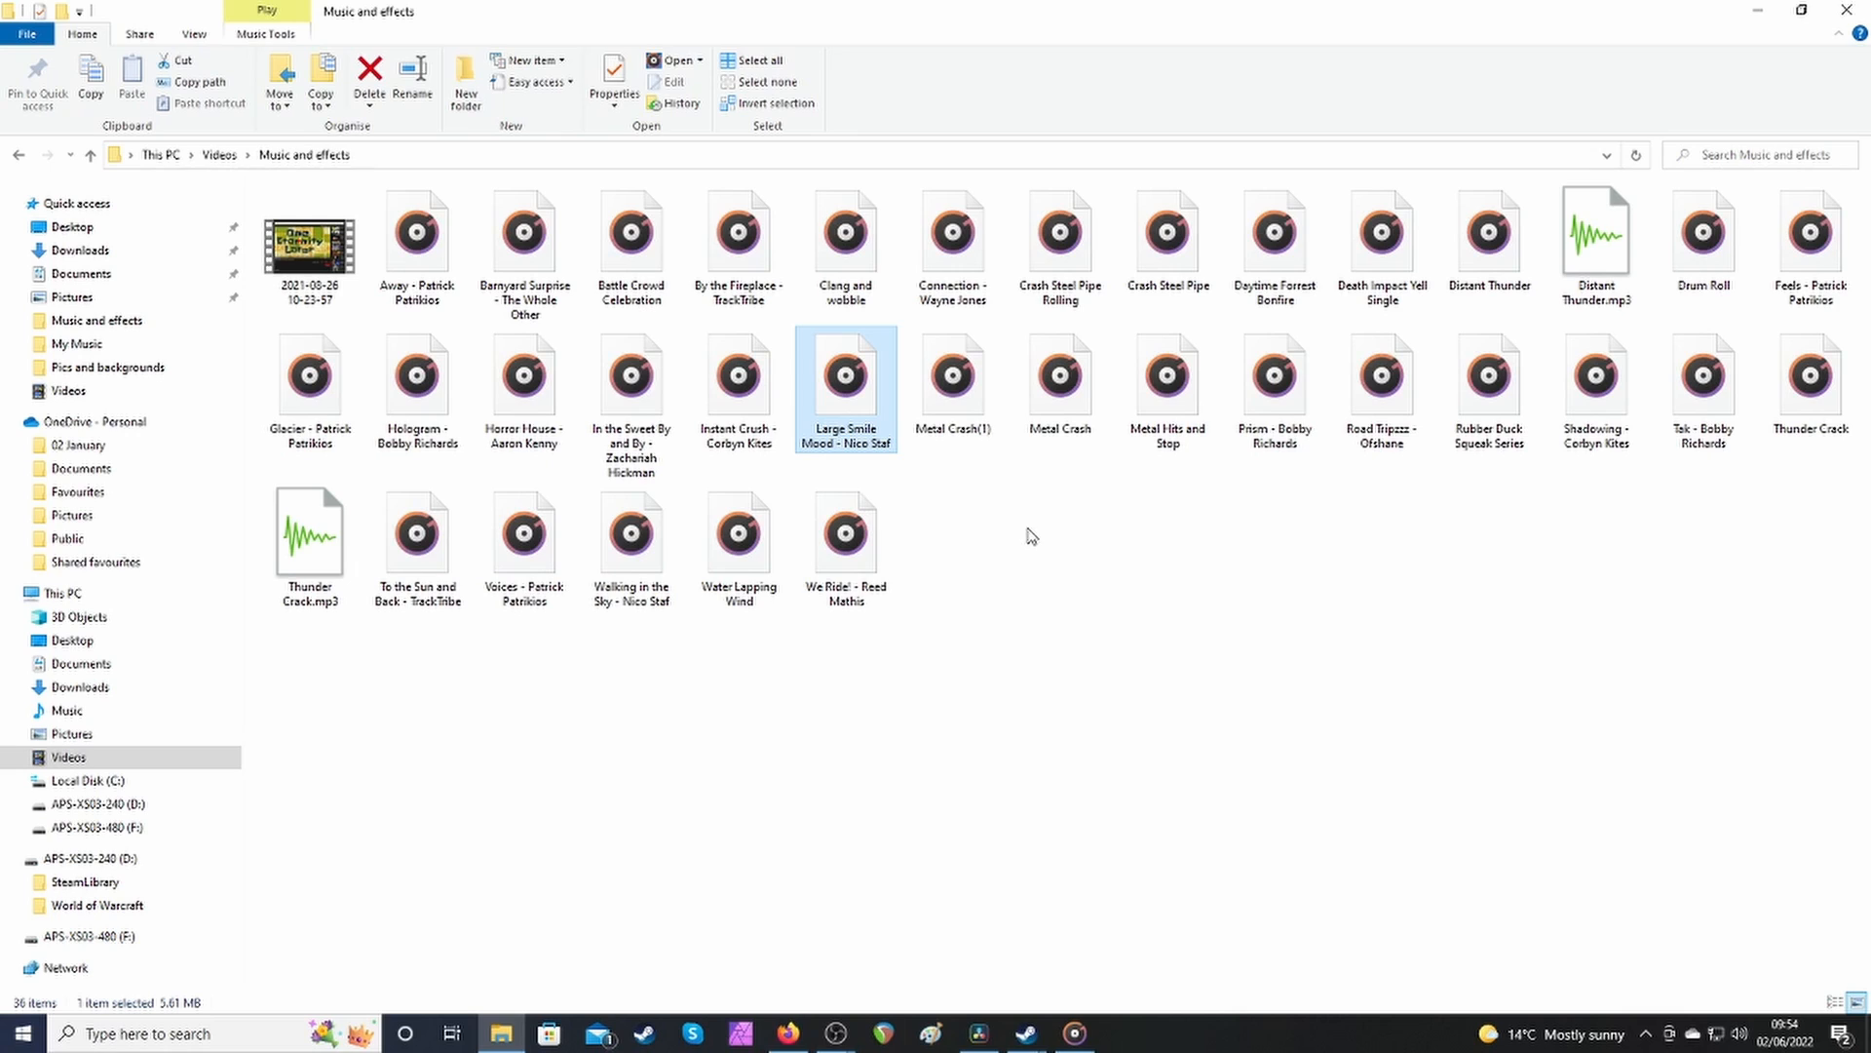
Briefly preview the By the Fireplace track, pause it and minimize the music player.
double_click(748, 239)
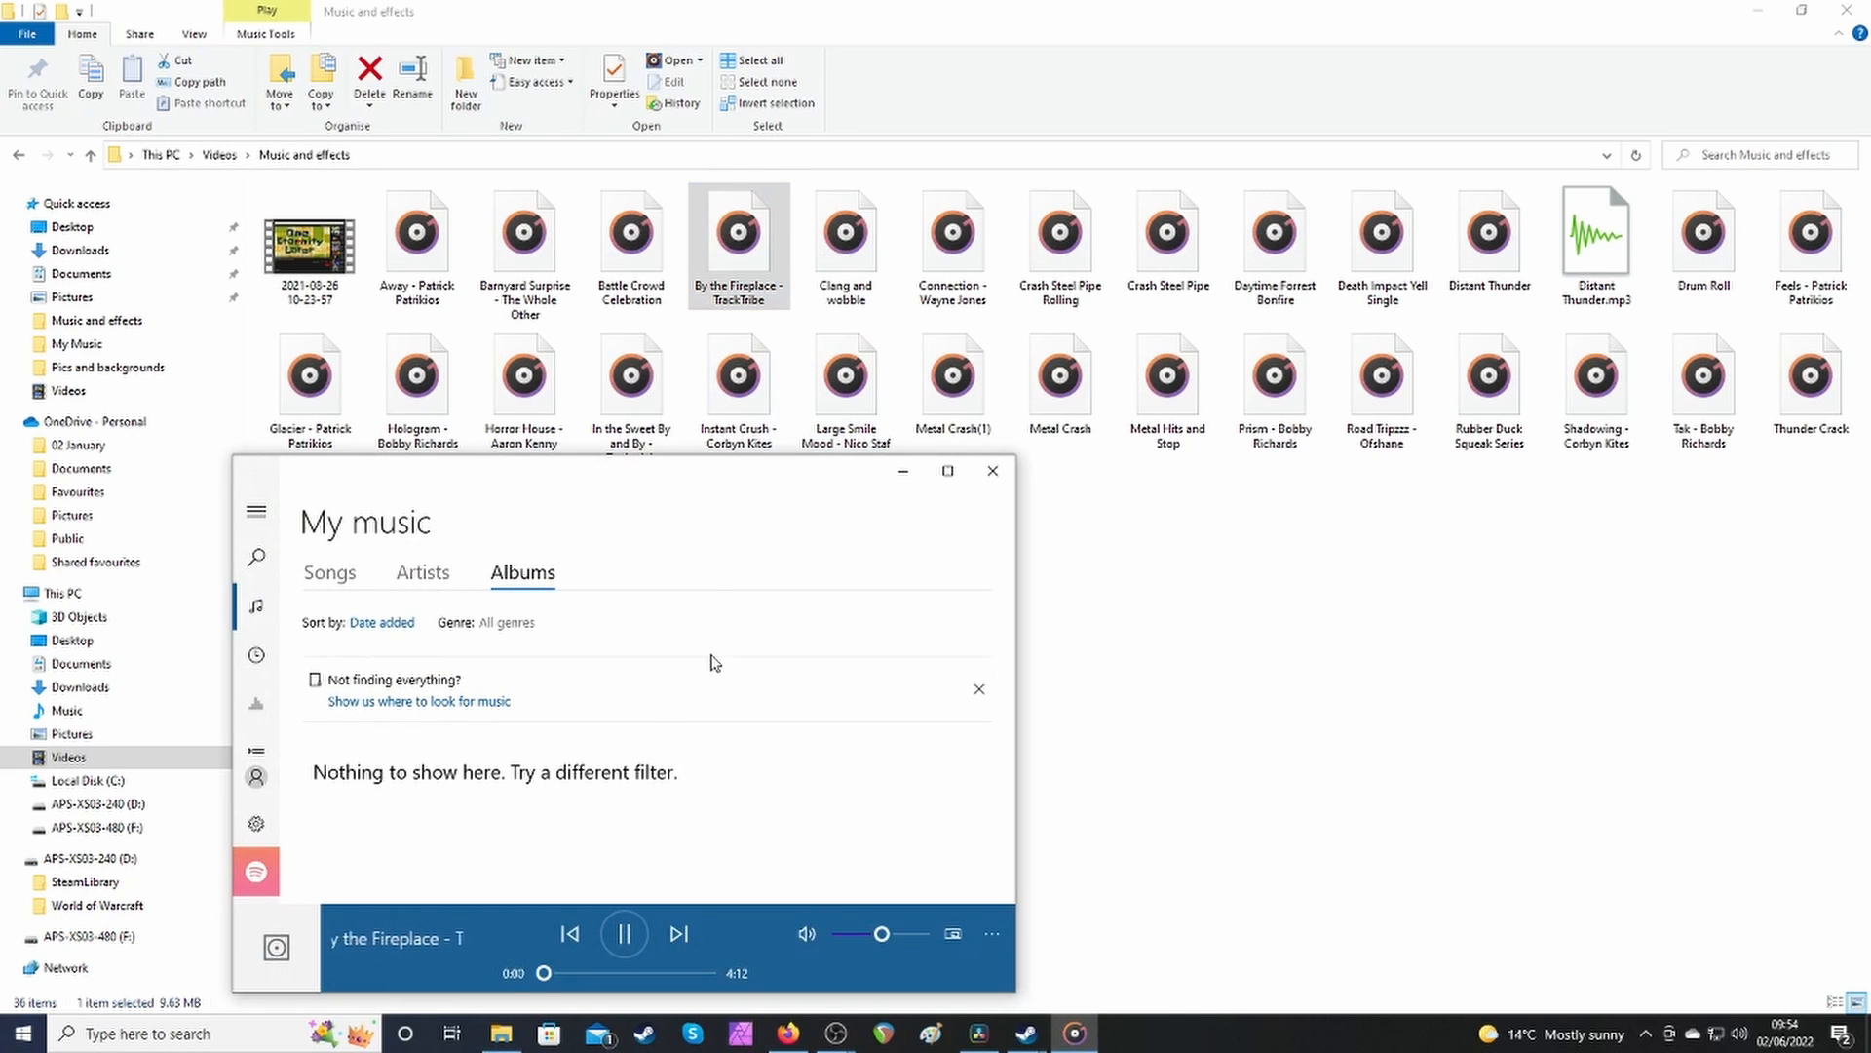
click(626, 933)
click(903, 472)
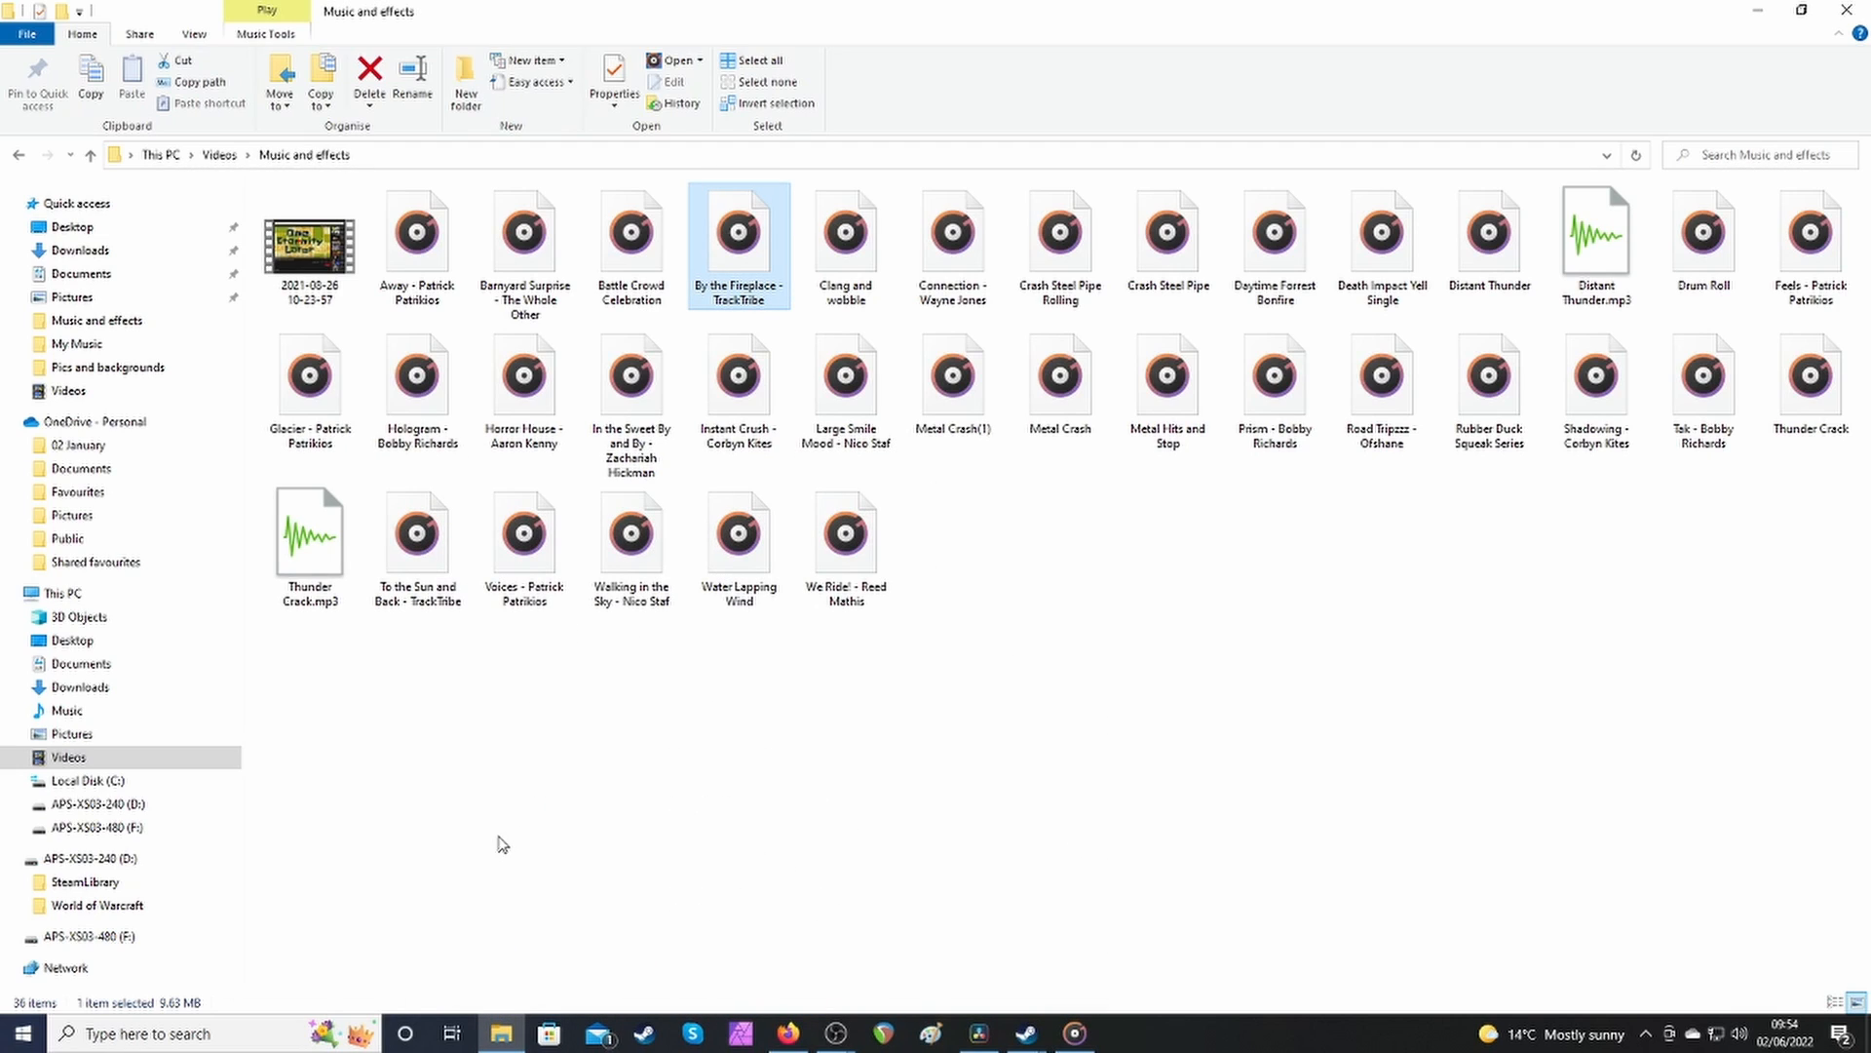
Go to the My Music folder inside Videos and preview the Meet The Boss track, skipping to about 0:52 and 1:55, and minimize the player.
click(91, 155)
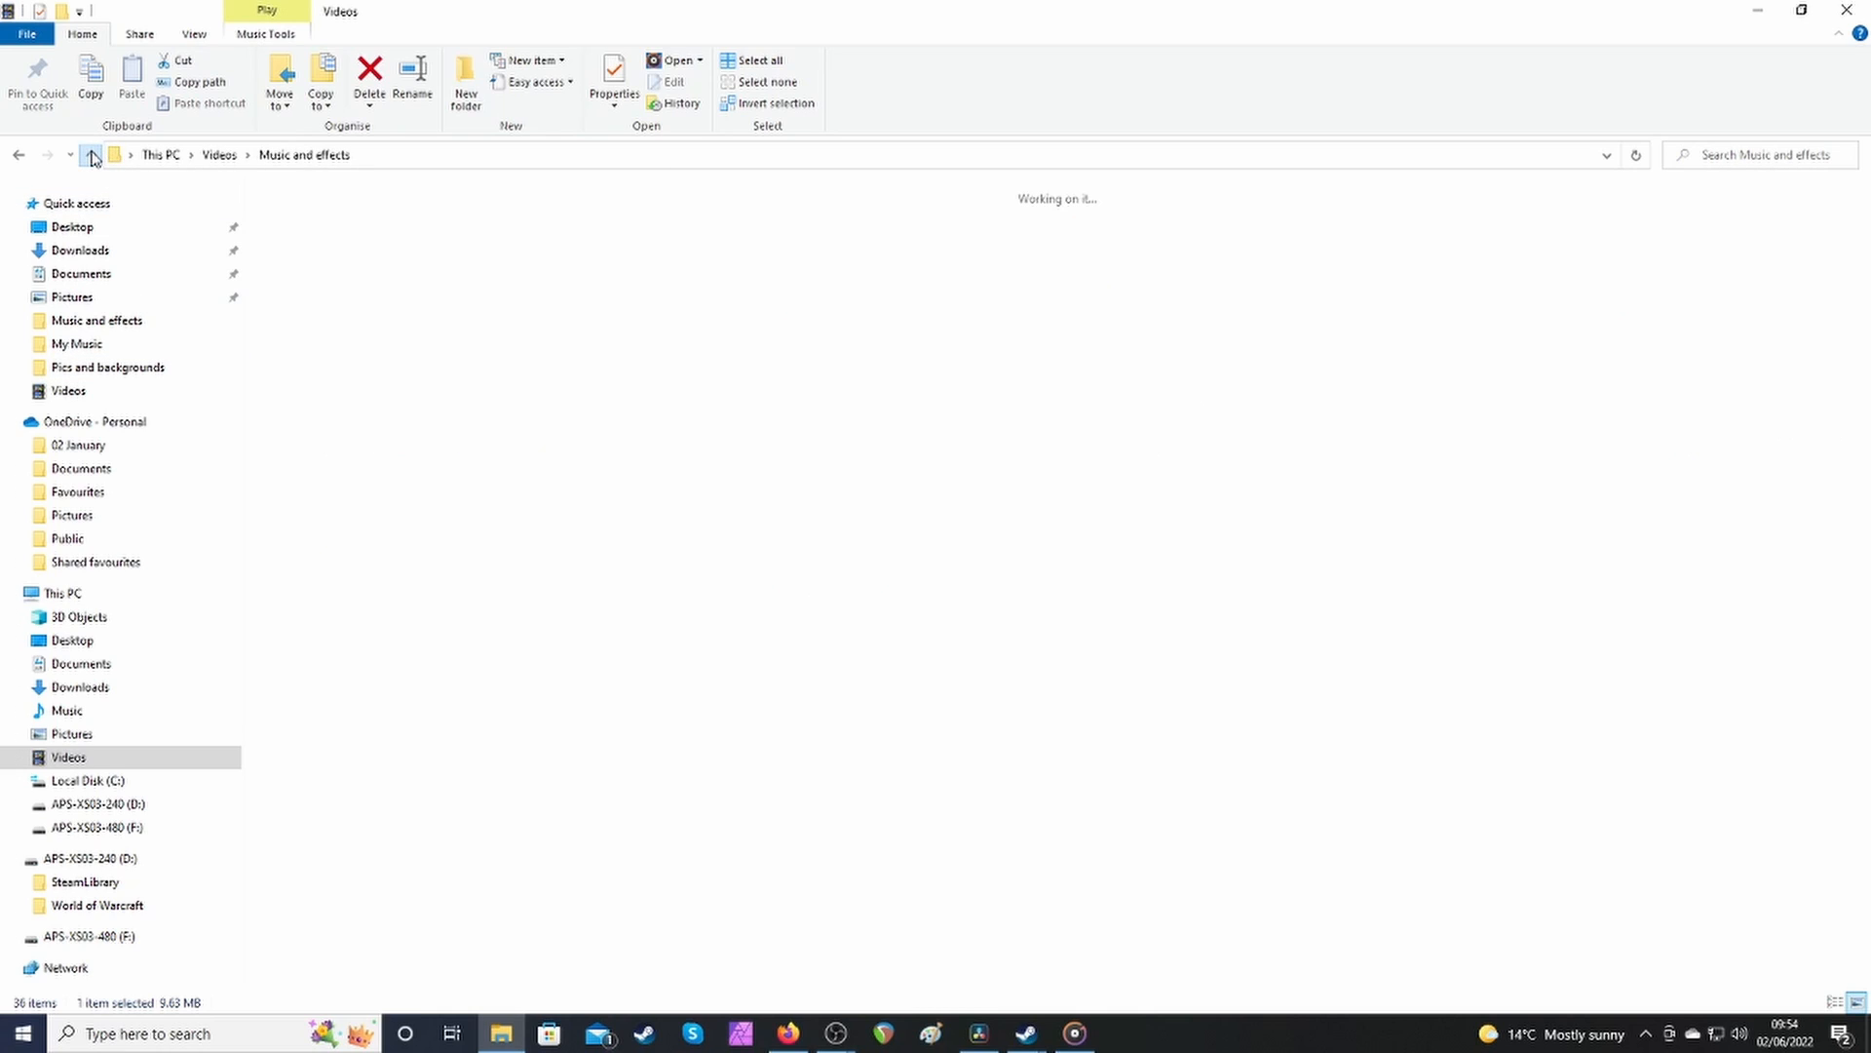
click(741, 254)
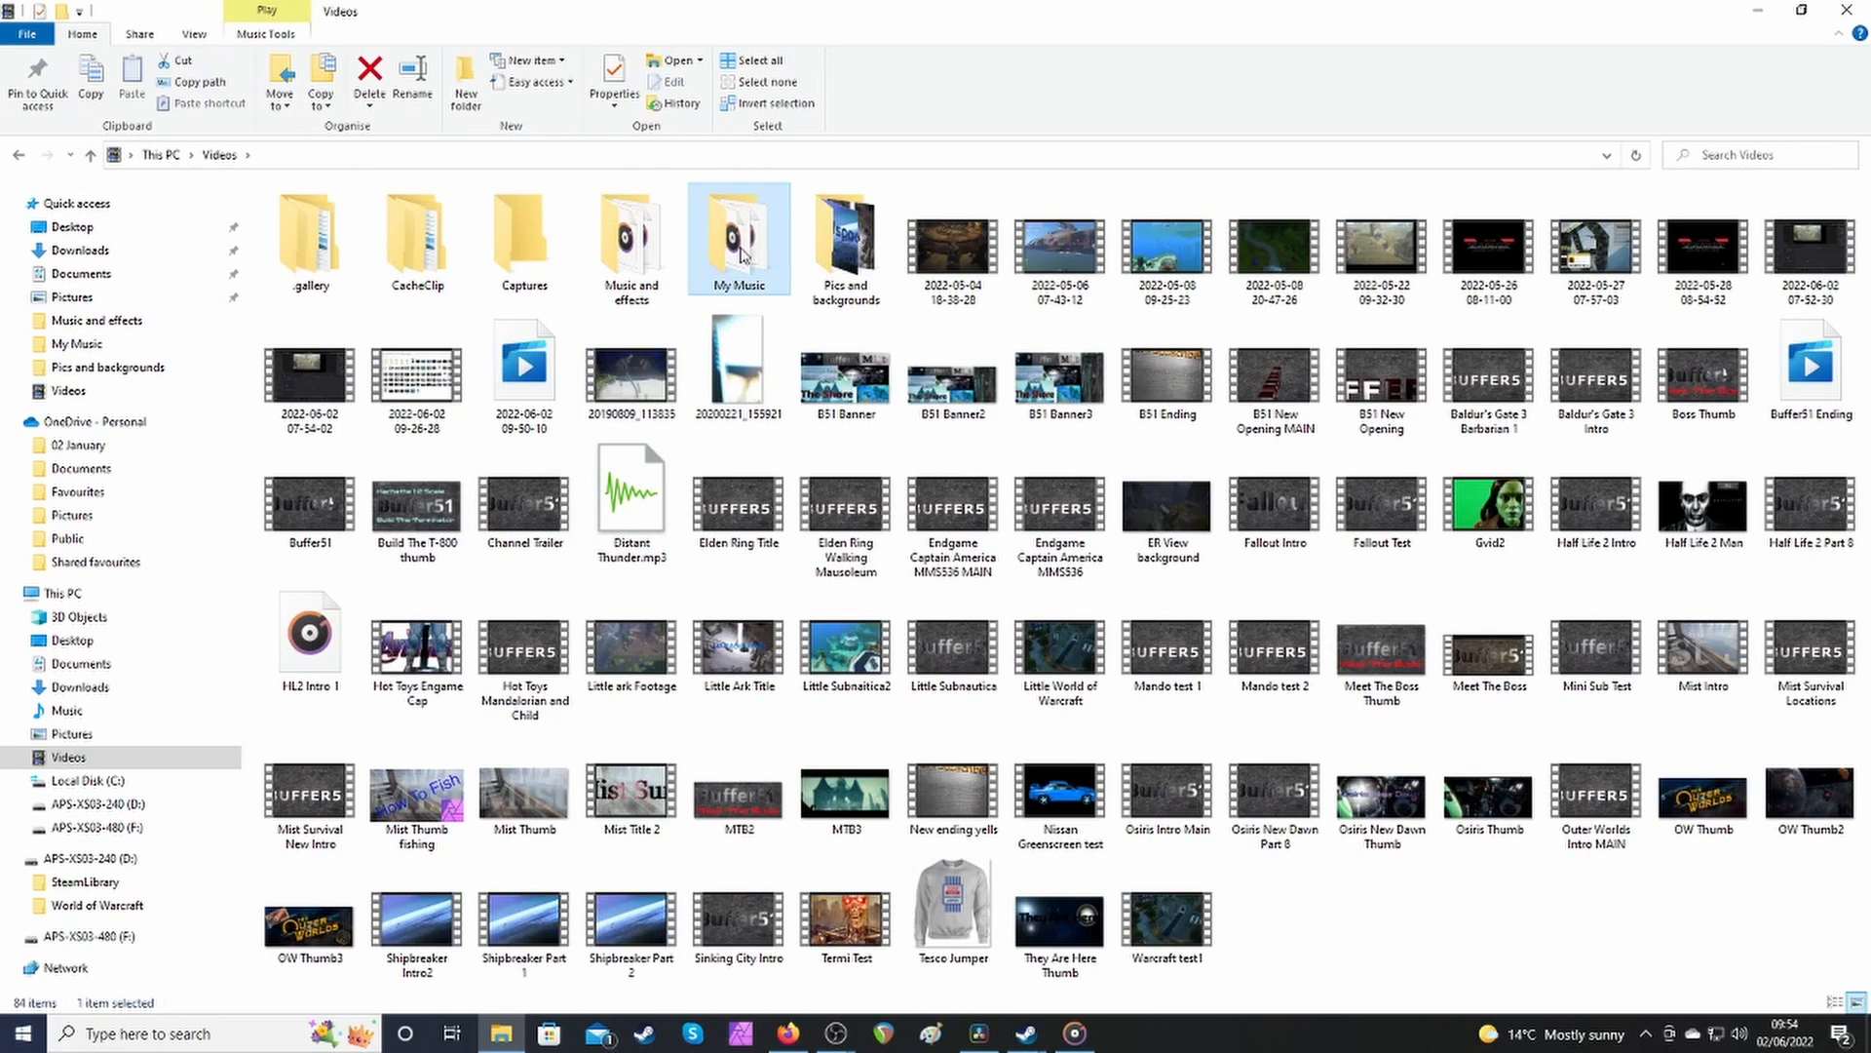
double_click(743, 255)
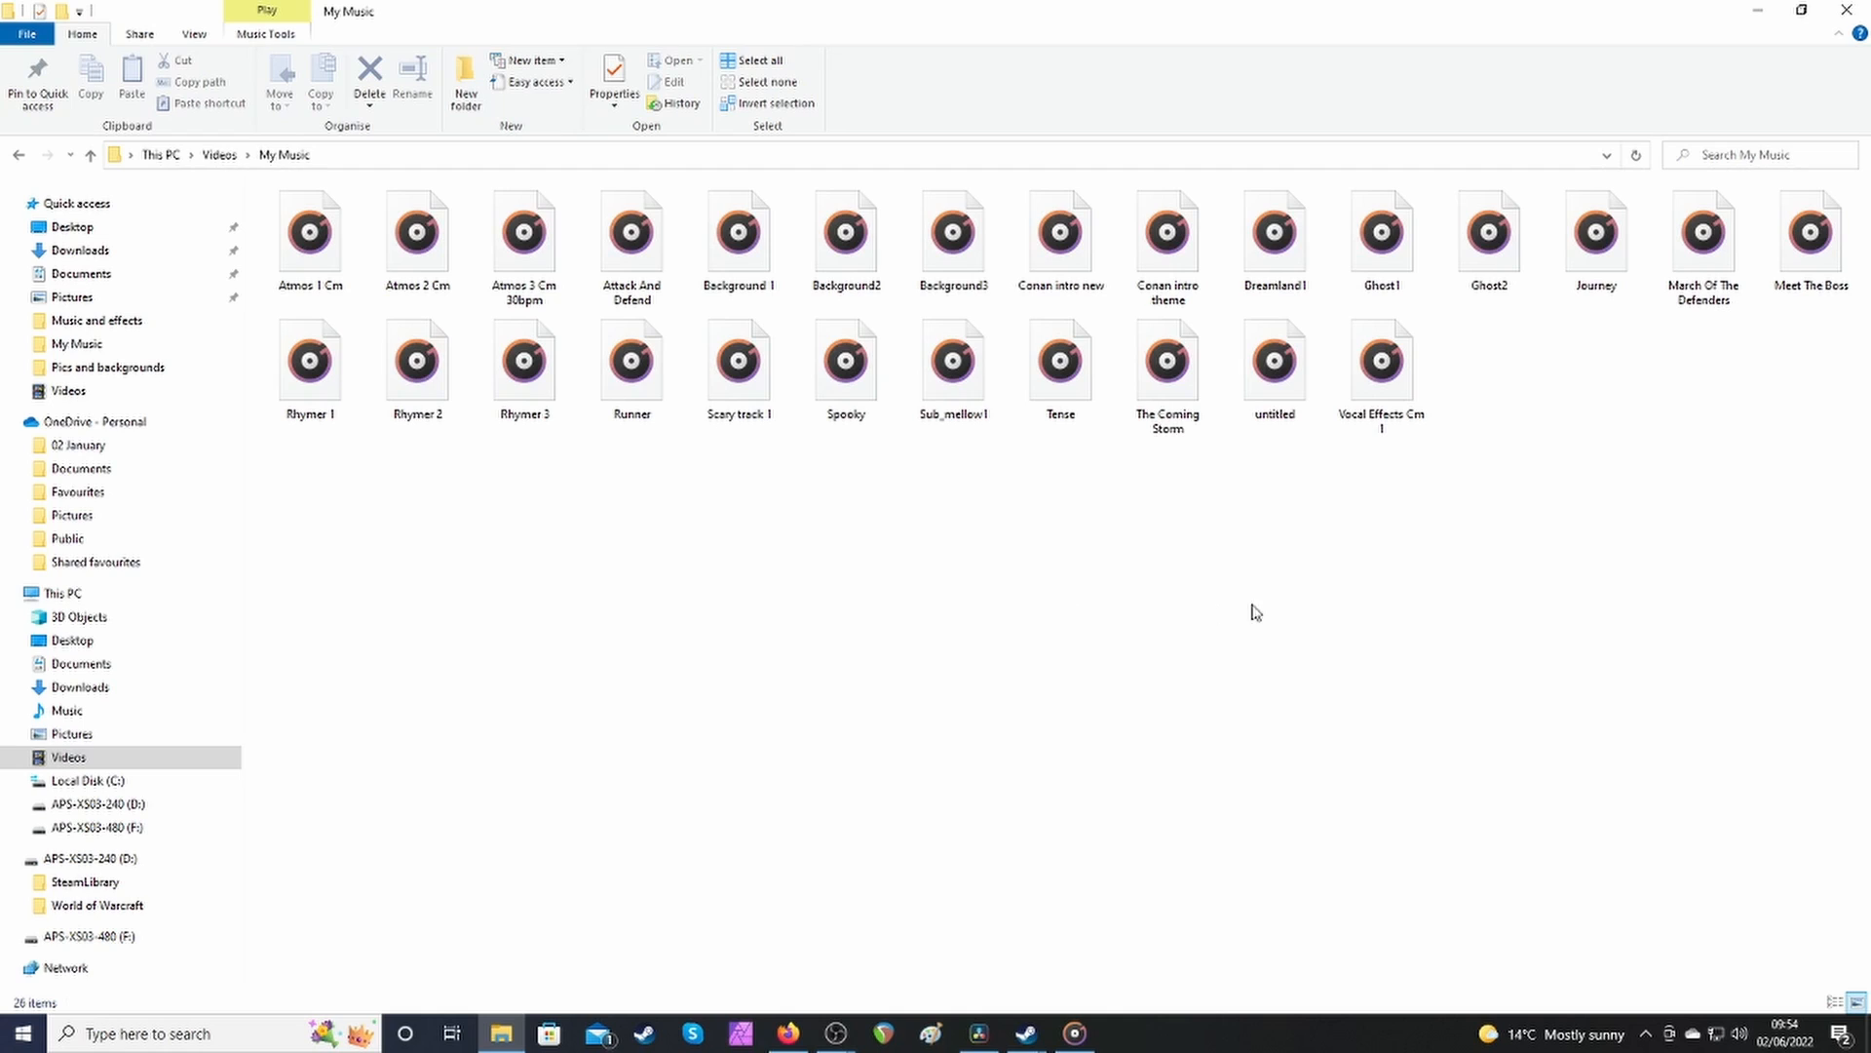
double_click(1815, 250)
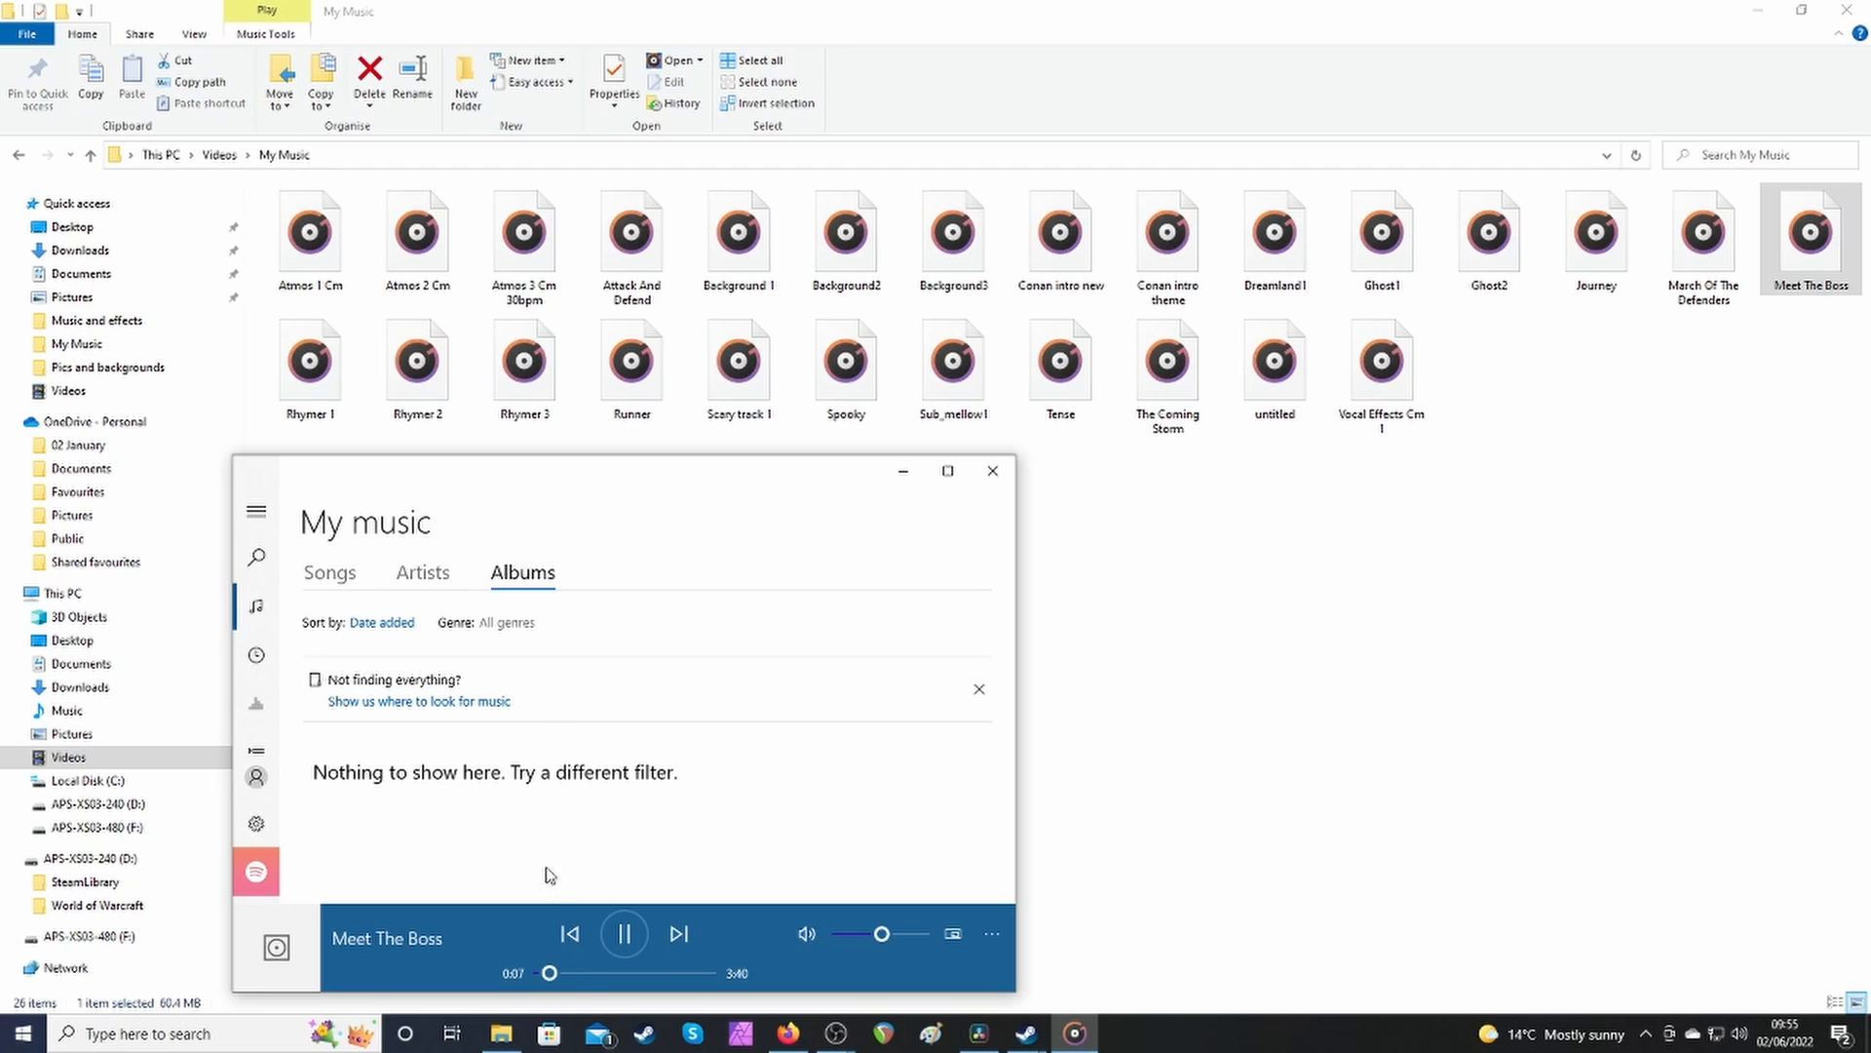
click(583, 972)
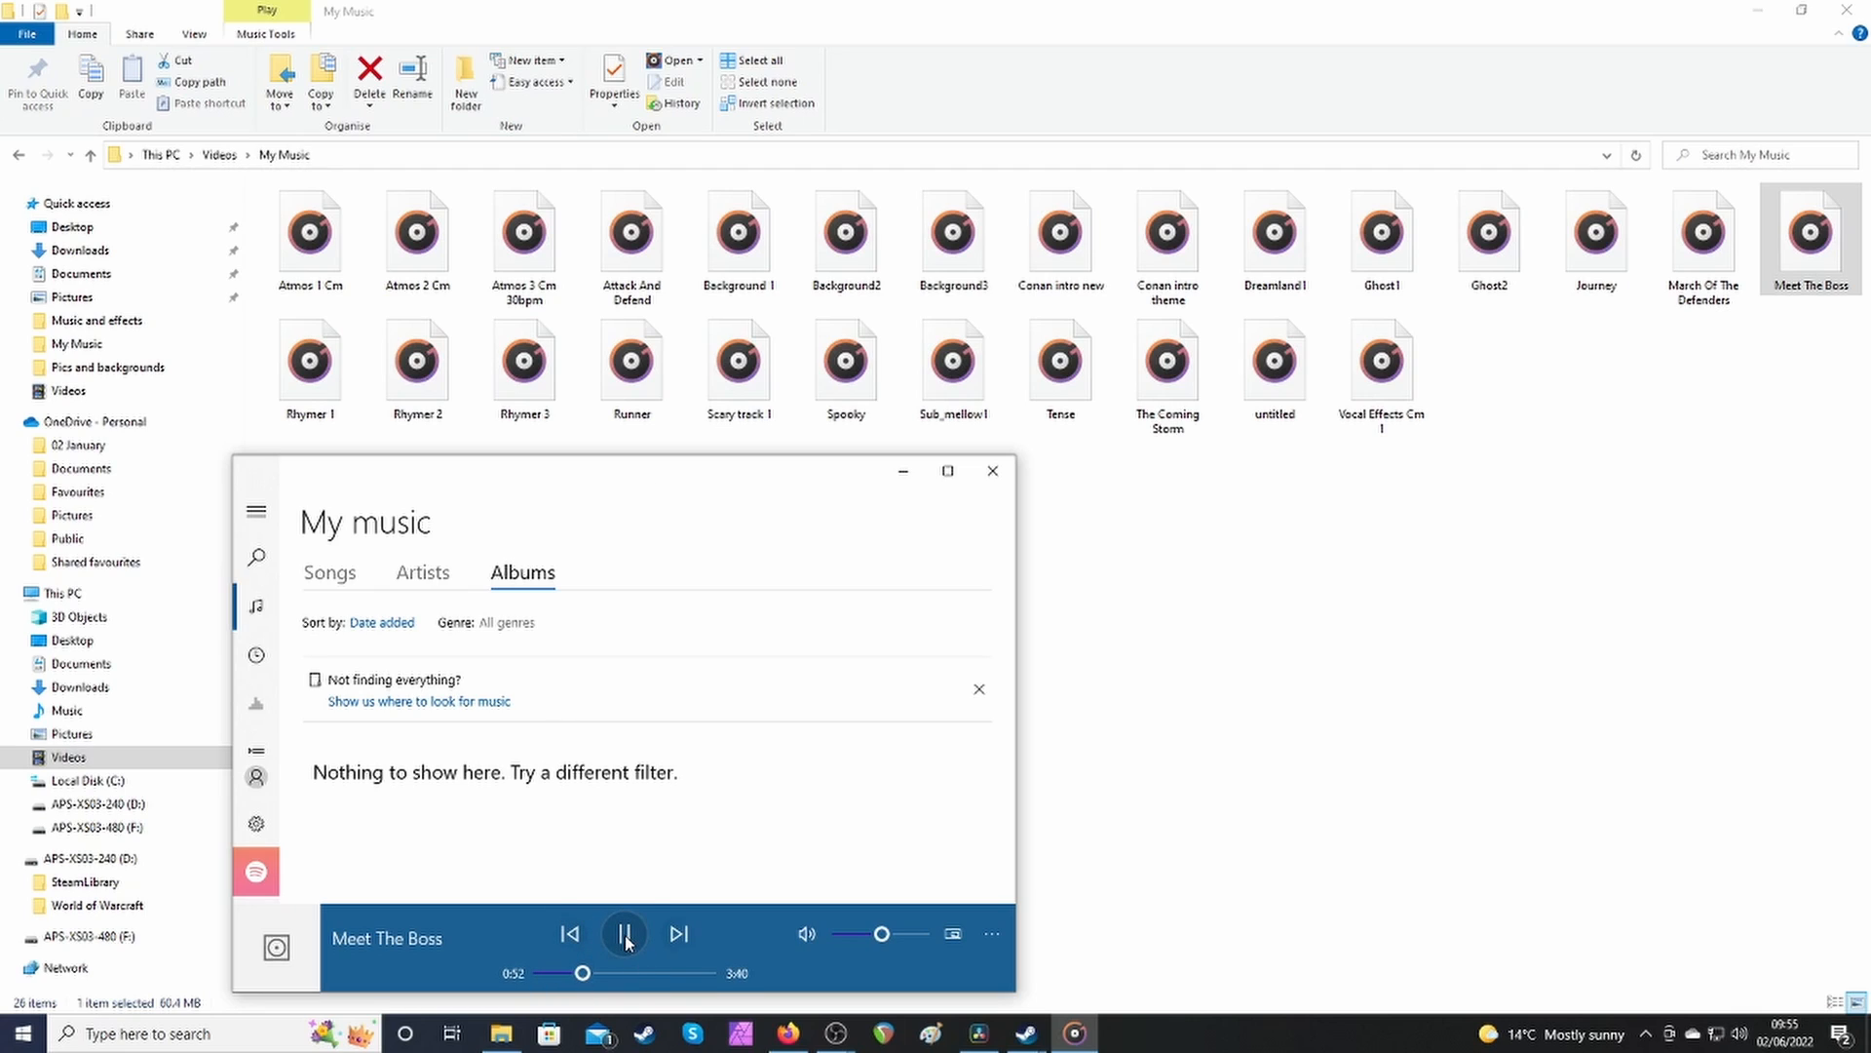
click(628, 974)
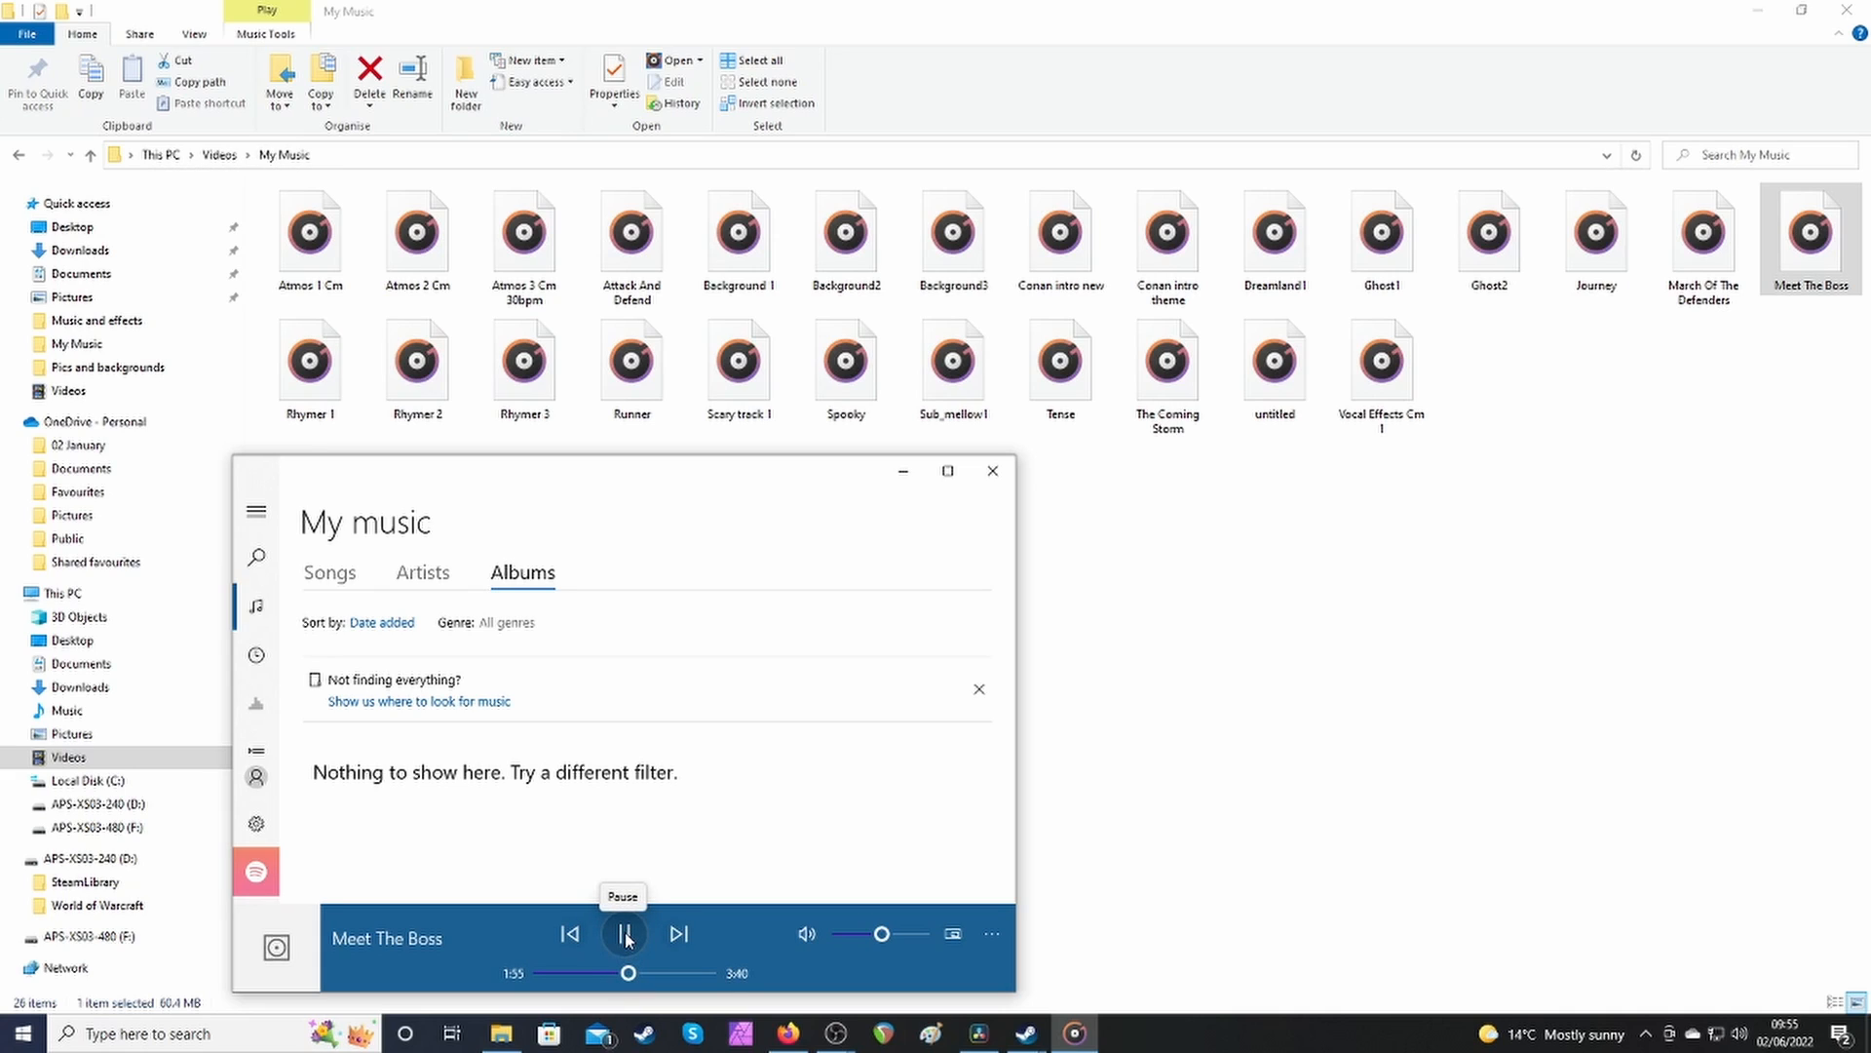
click(627, 936)
click(904, 472)
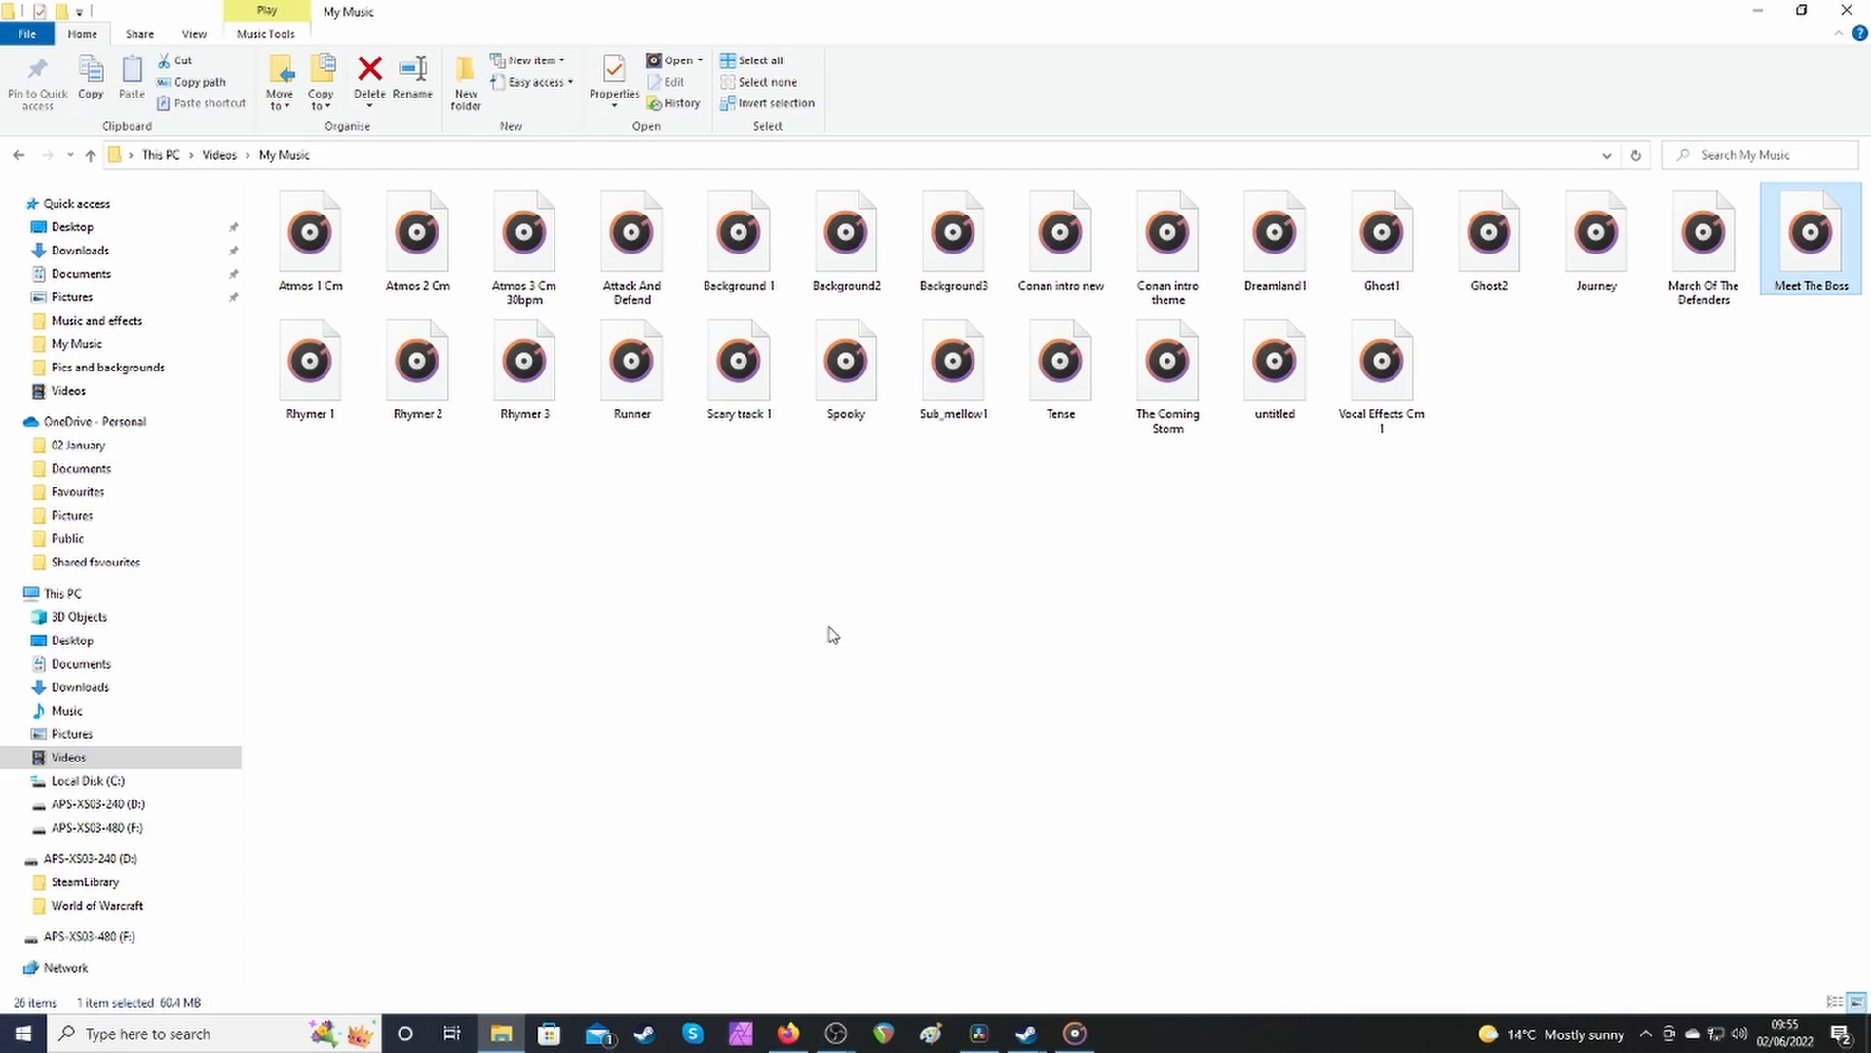
Preview the Background 1 track, skipping ahead through it in three places, and minimize the music player.
click(852, 242)
click(967, 240)
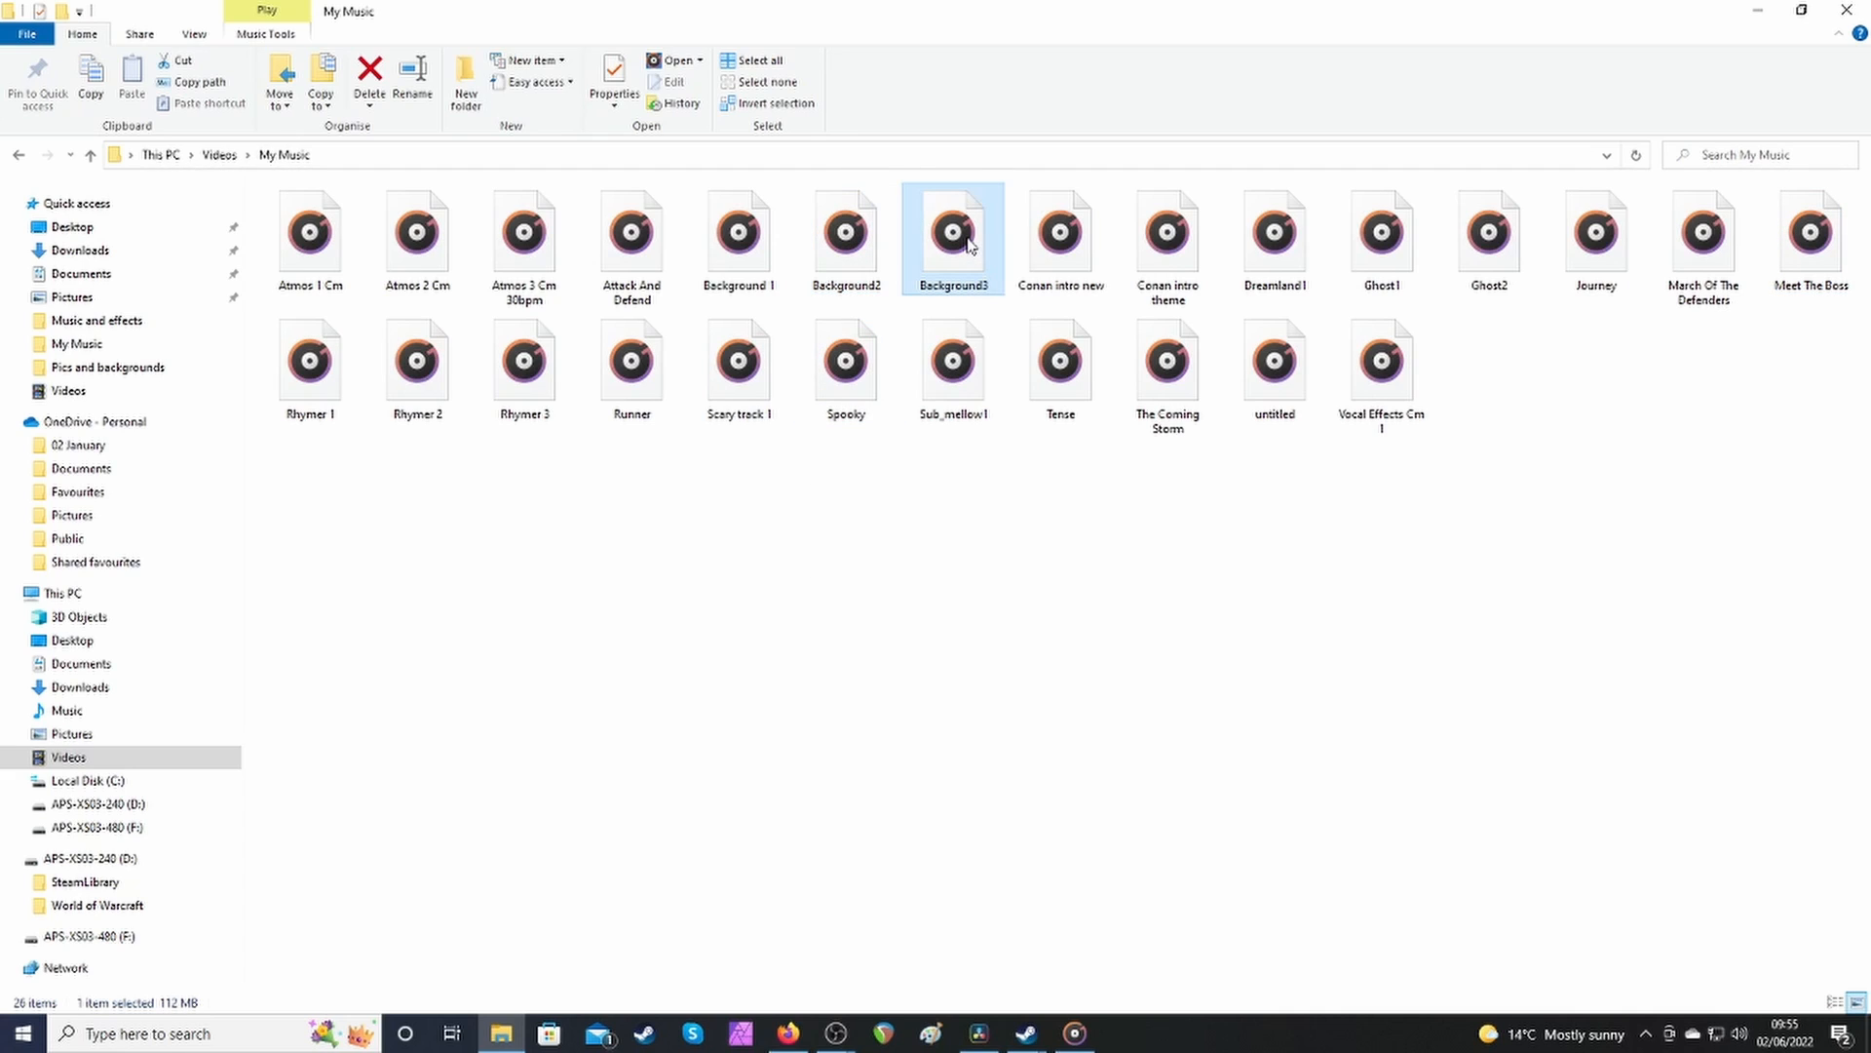
click(736, 236)
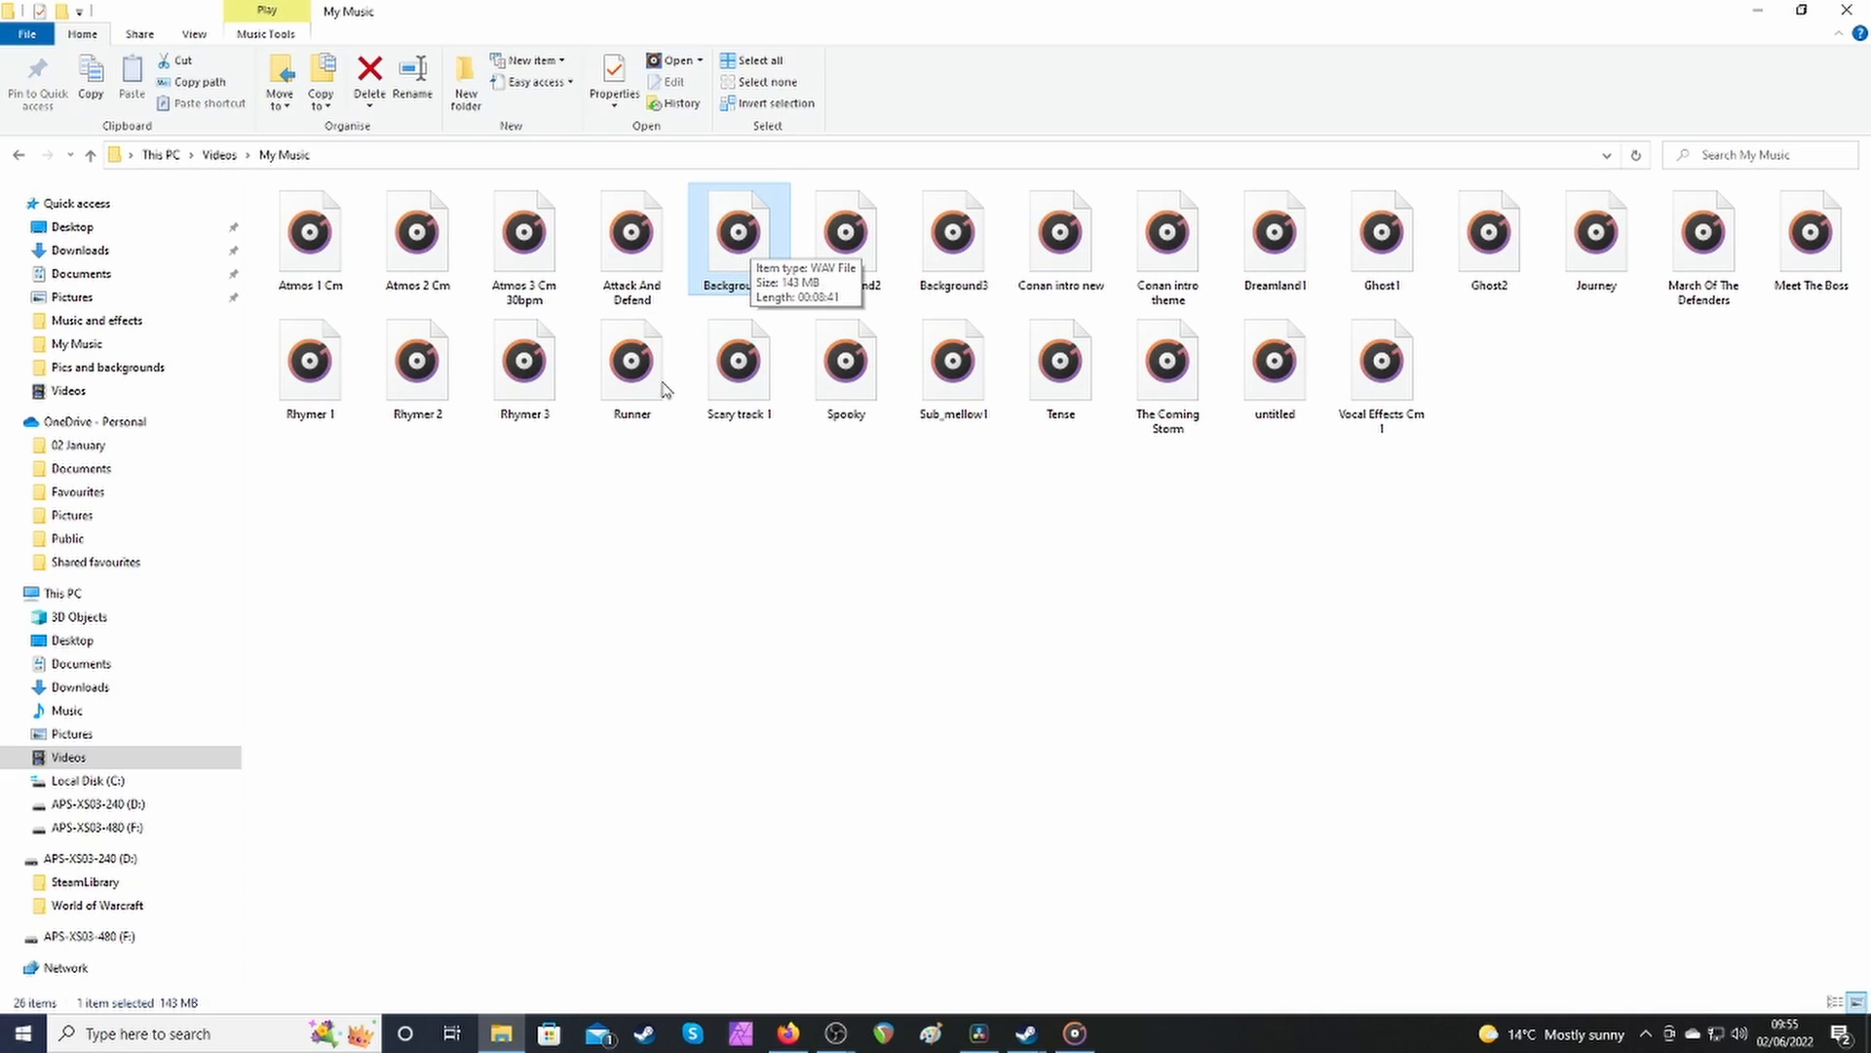
click(842, 236)
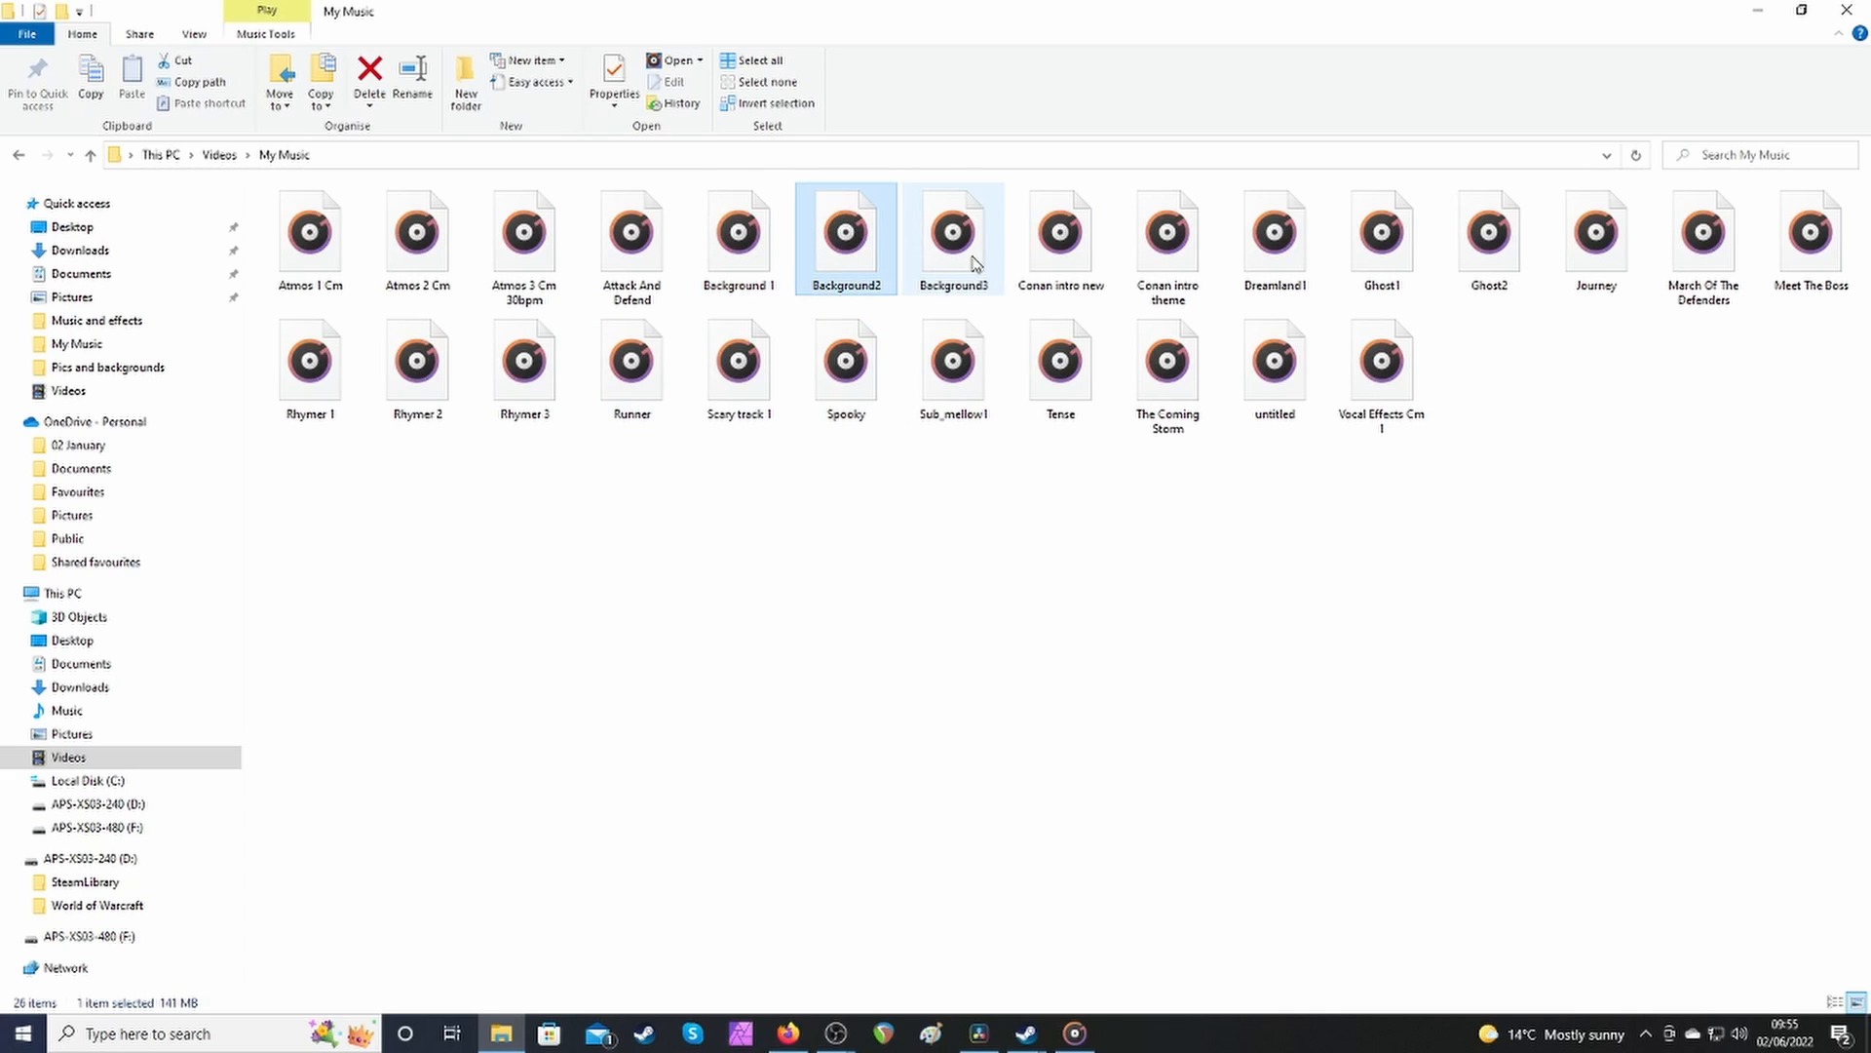
click(741, 251)
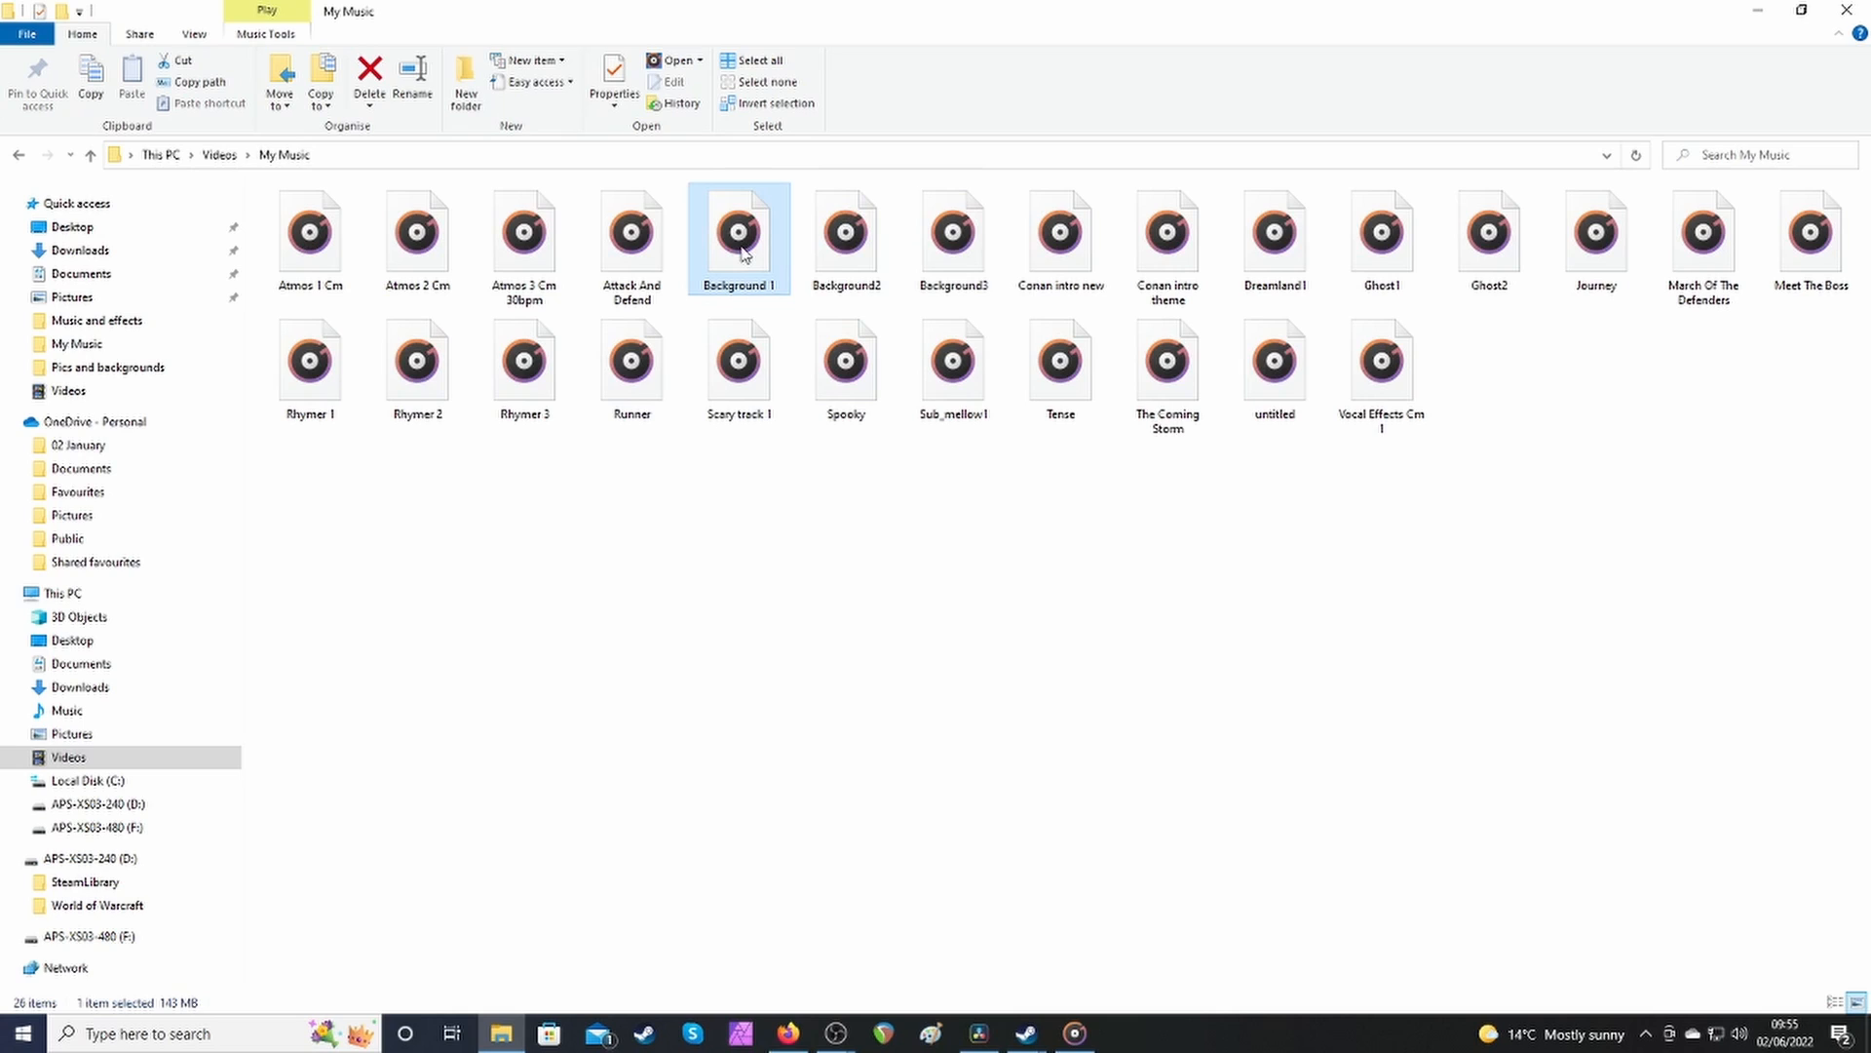
double_click(742, 252)
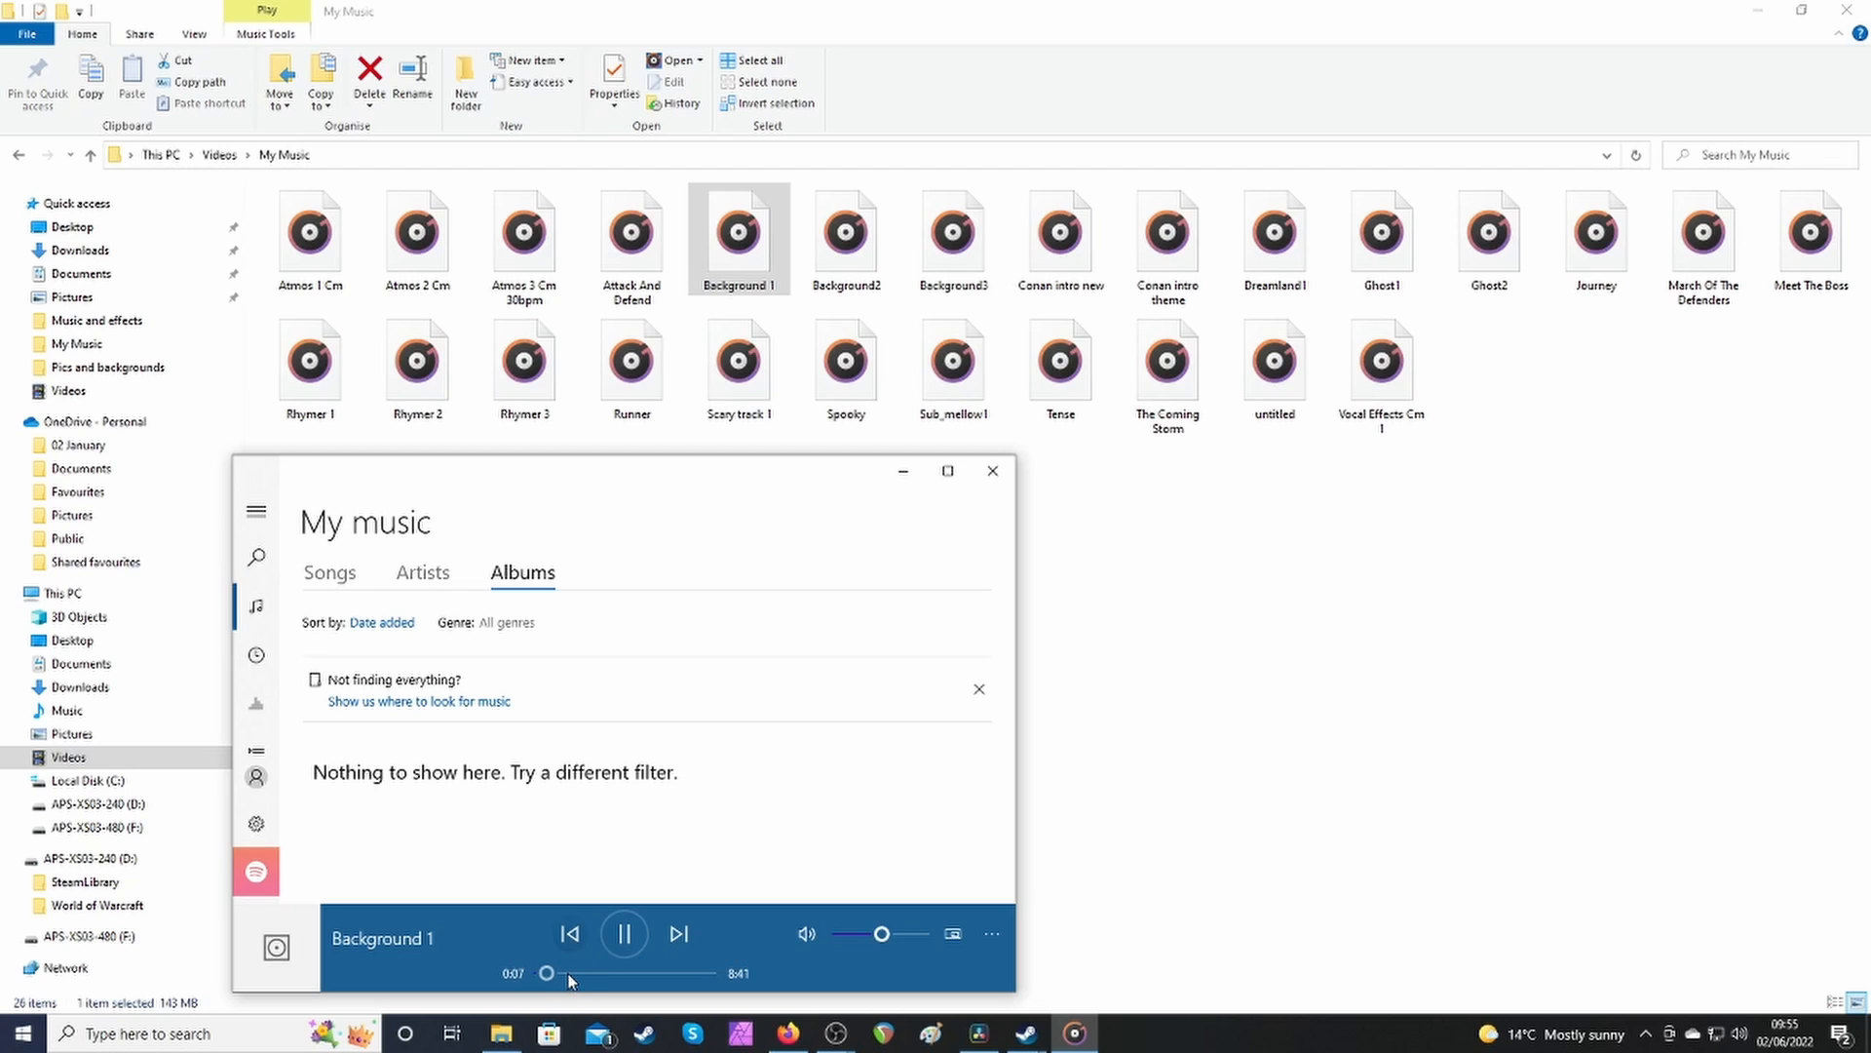
click(575, 973)
click(600, 975)
click(629, 974)
click(624, 936)
click(904, 471)
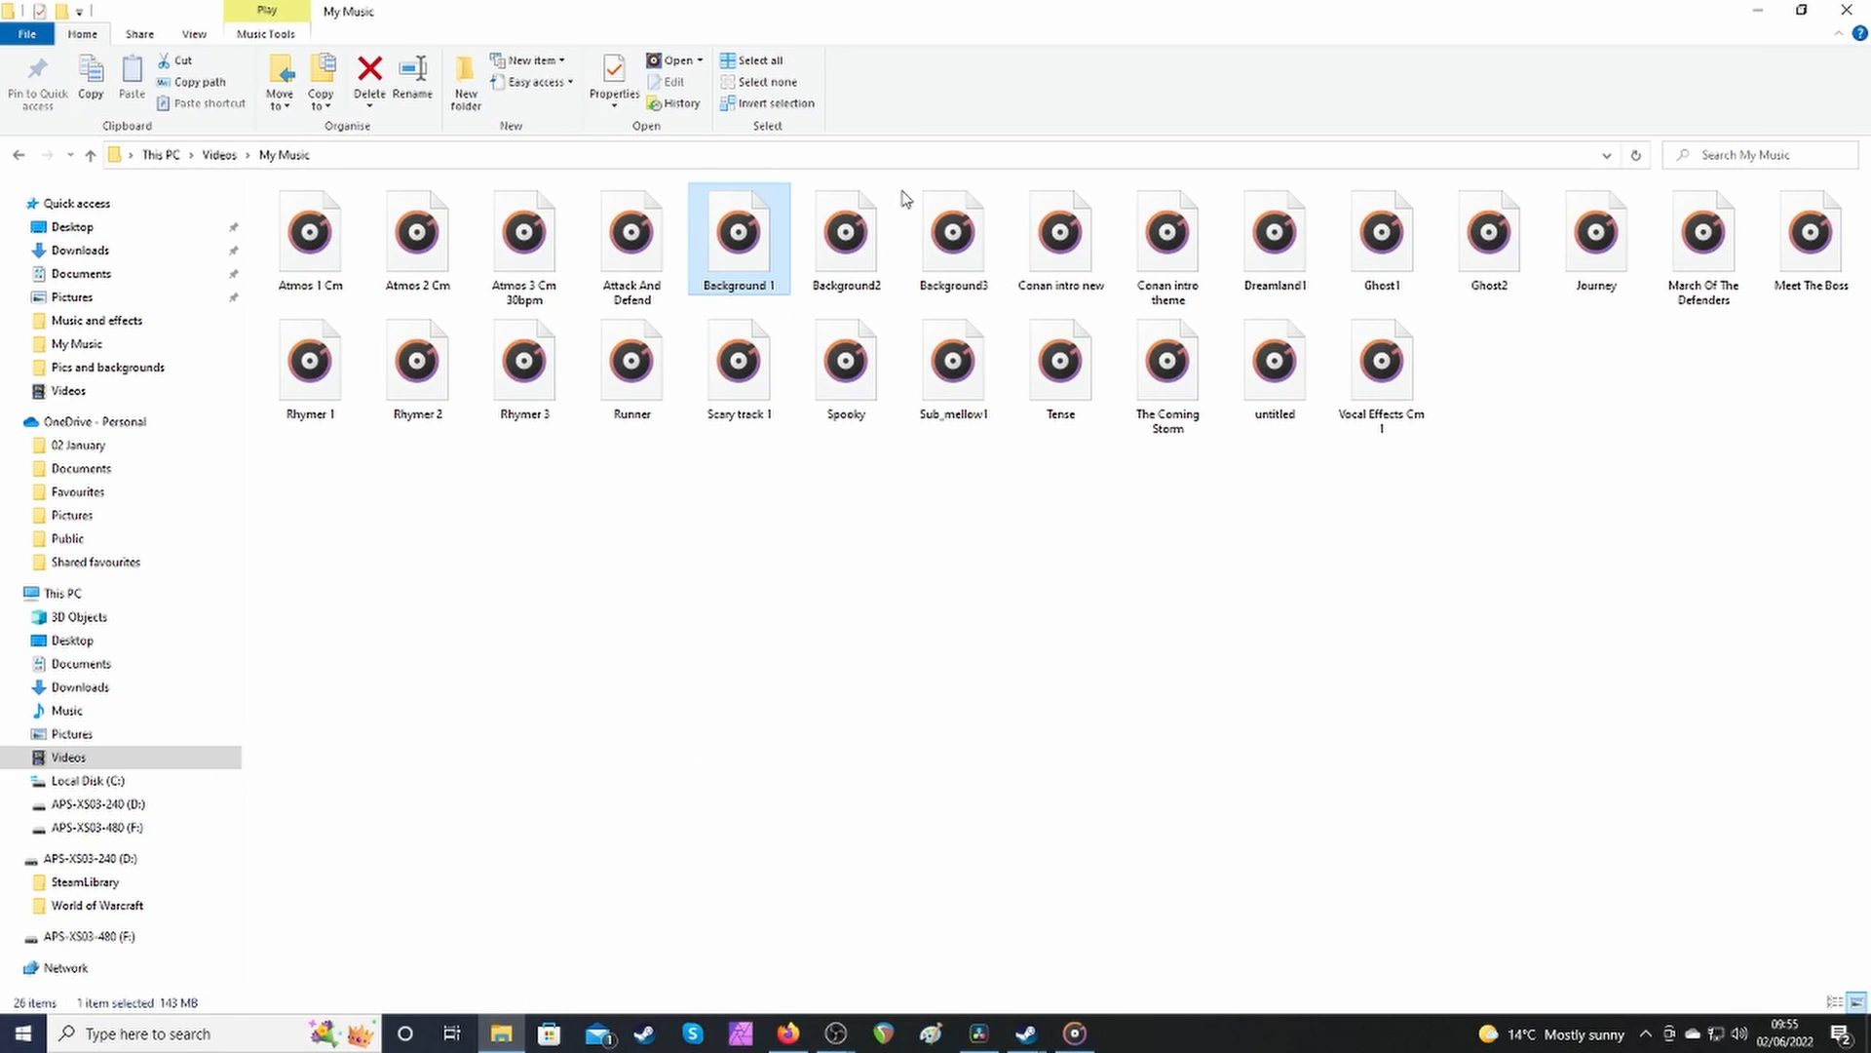
Preview the Background2 track, skipping ahead once, pause it and minimize the music player.
click(863, 277)
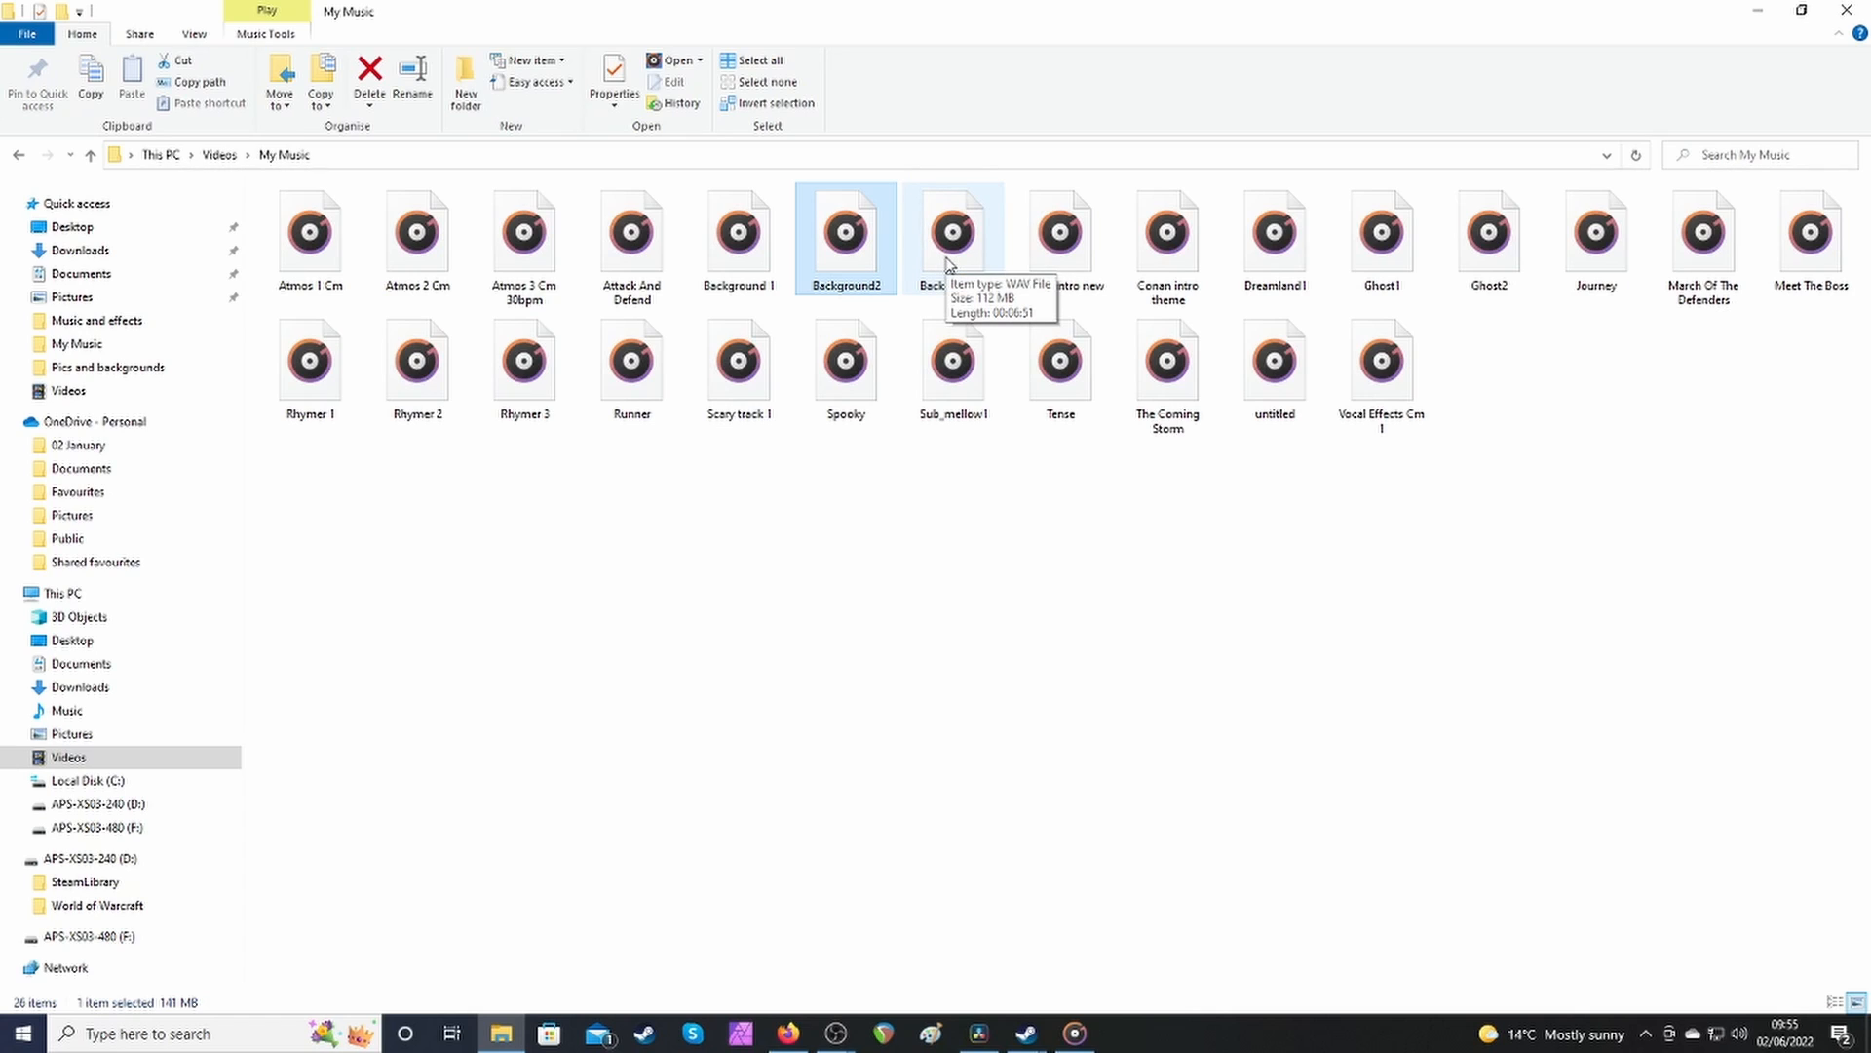
double_click(846, 242)
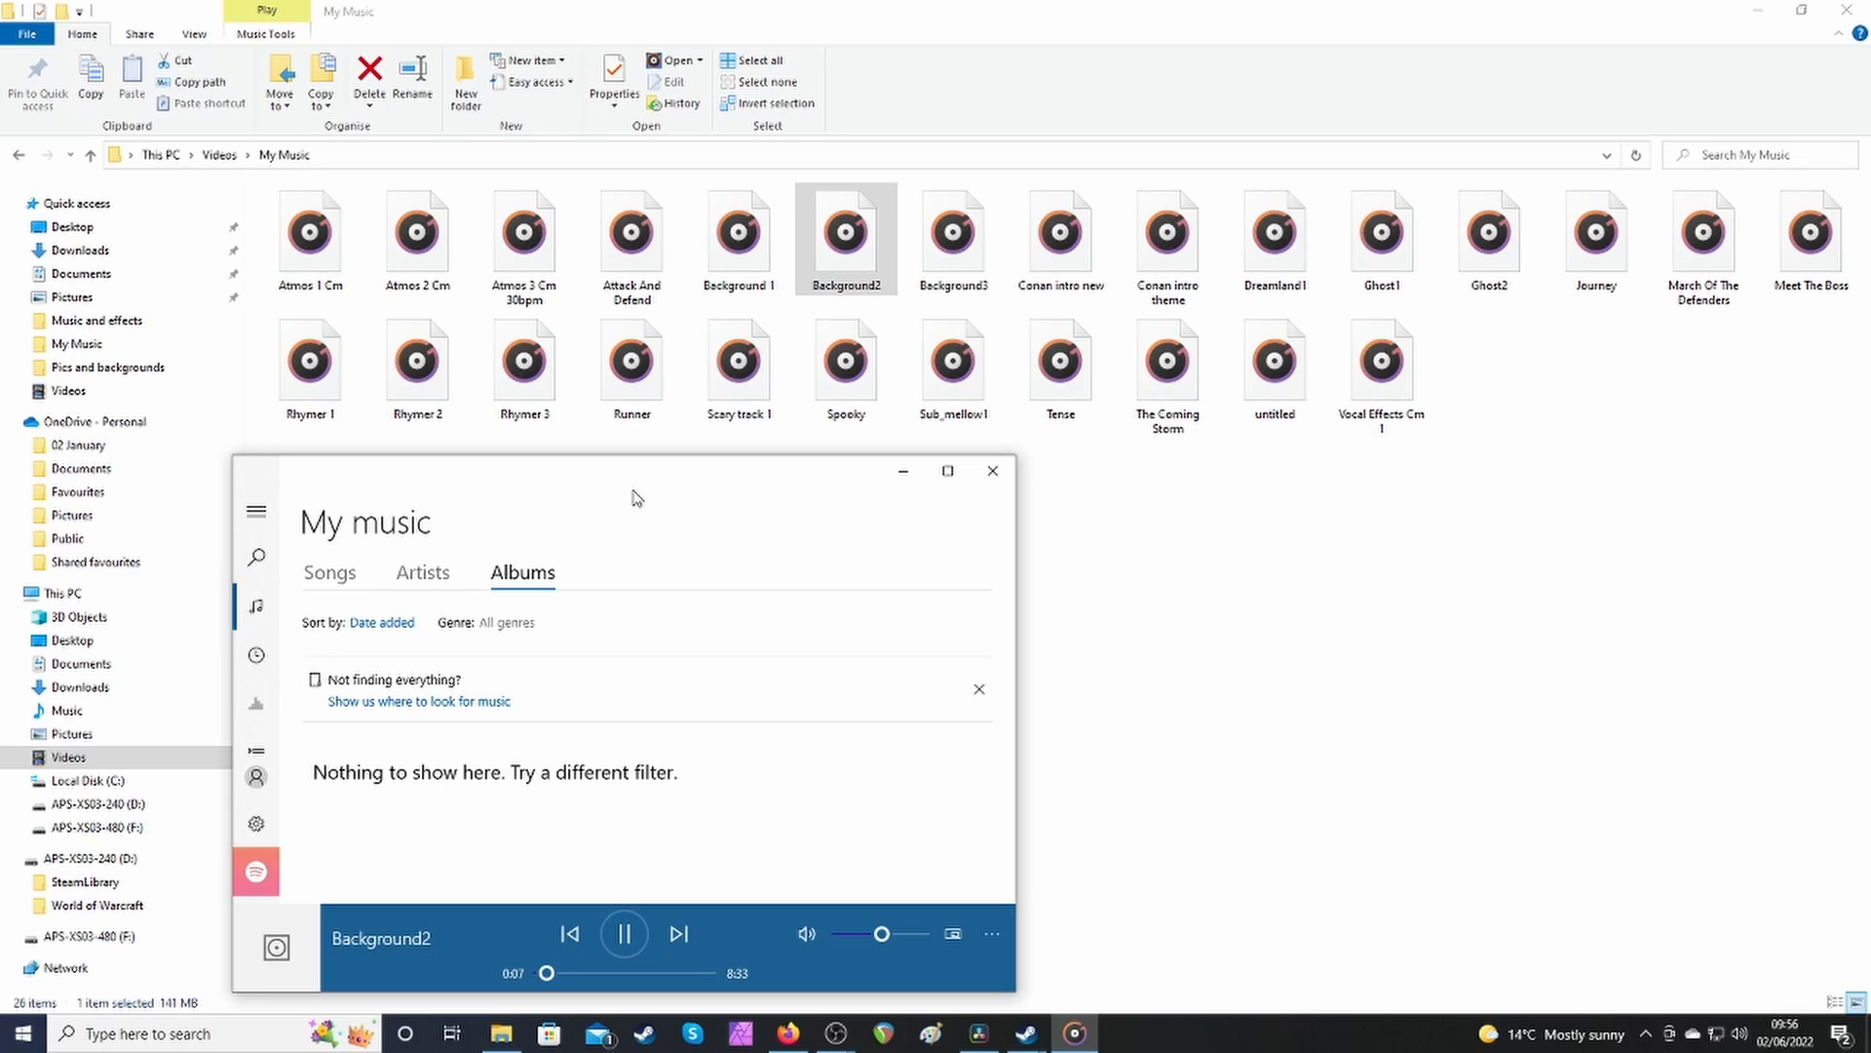
click(605, 973)
click(626, 936)
click(903, 473)
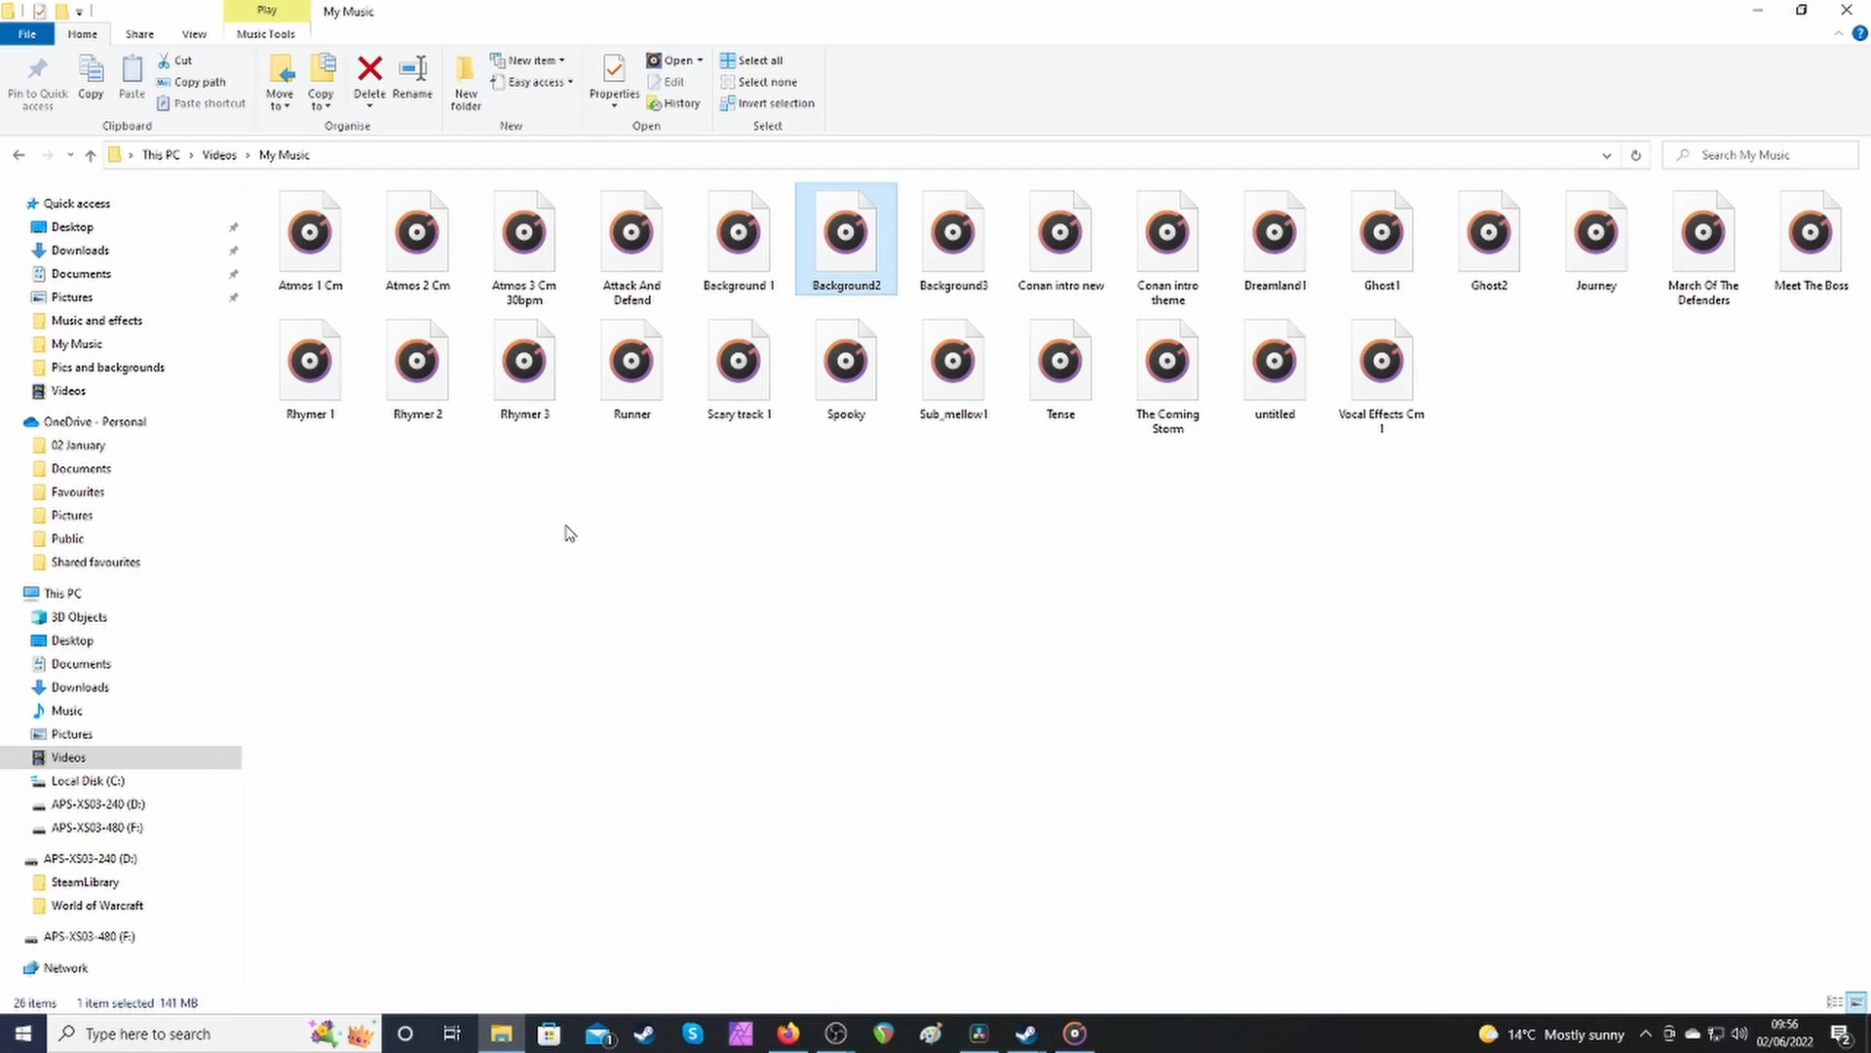
Preview the Rhymer 1 track, skipping ahead once, pause it and minimize the music player.
double_click(309, 365)
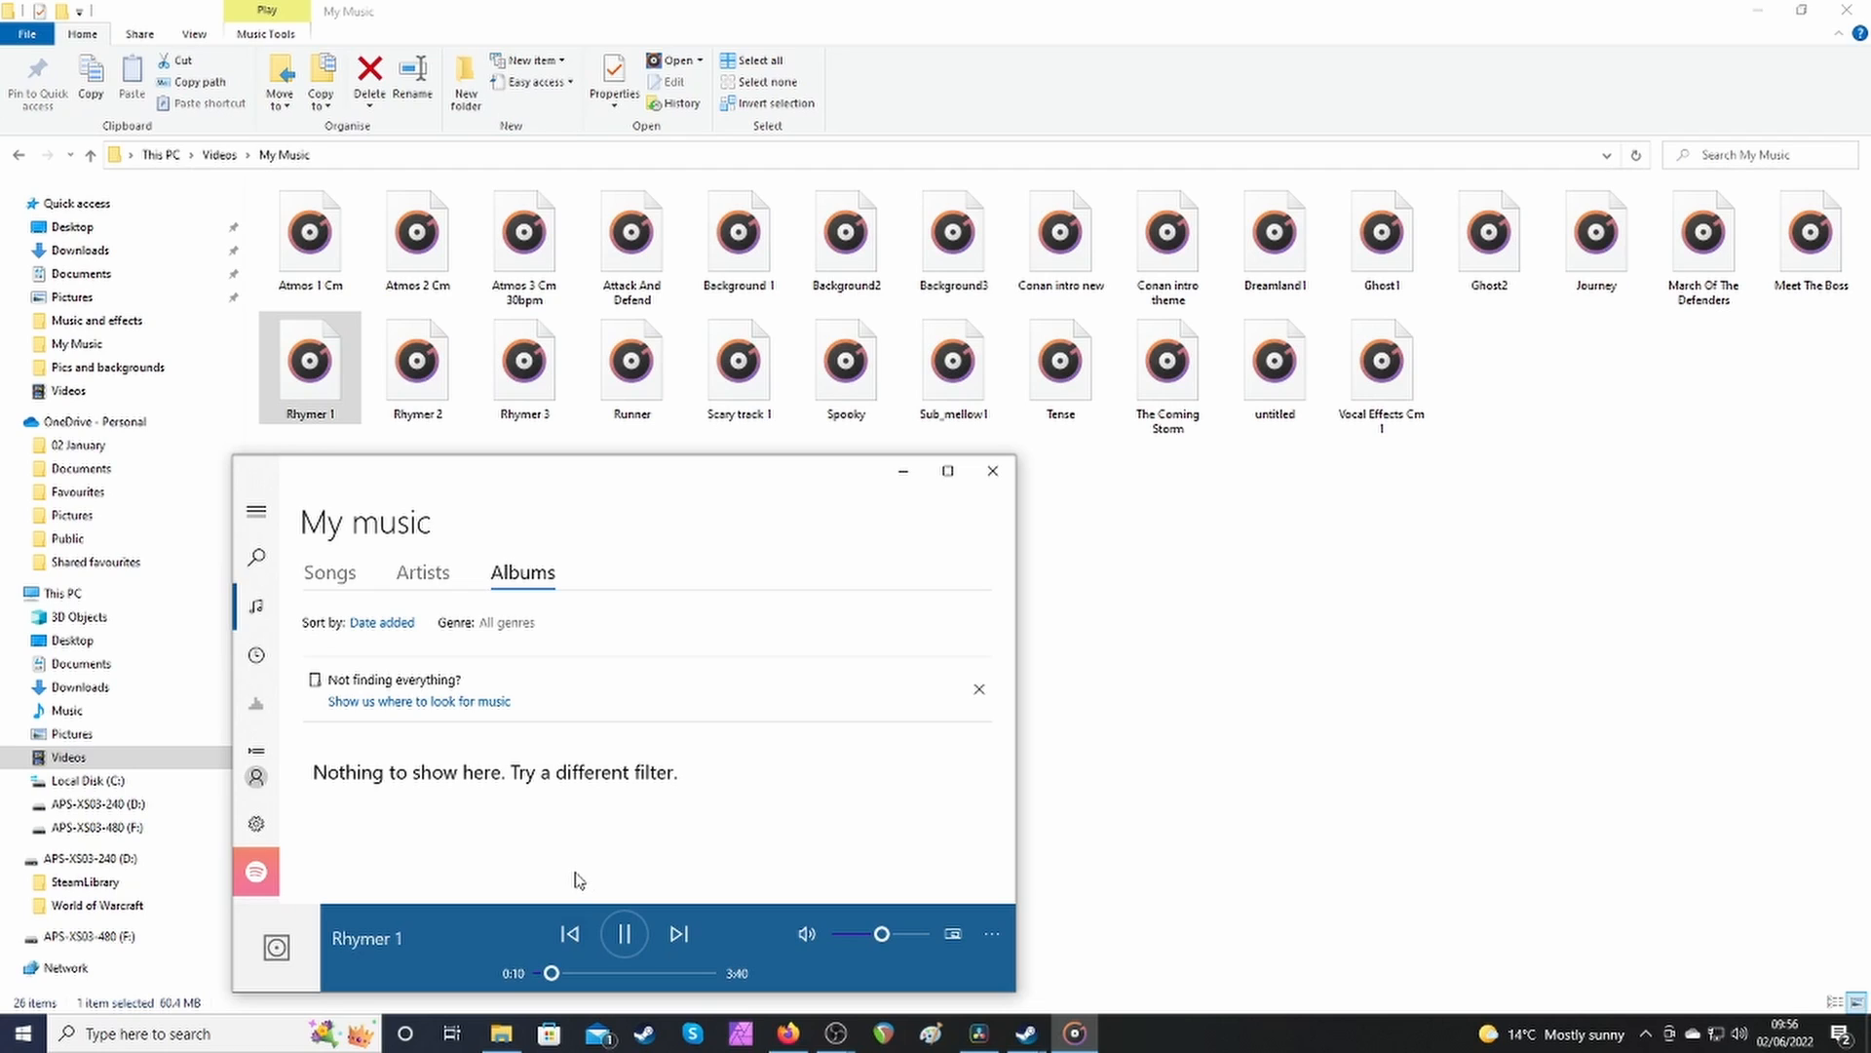
click(581, 973)
click(625, 934)
click(907, 472)
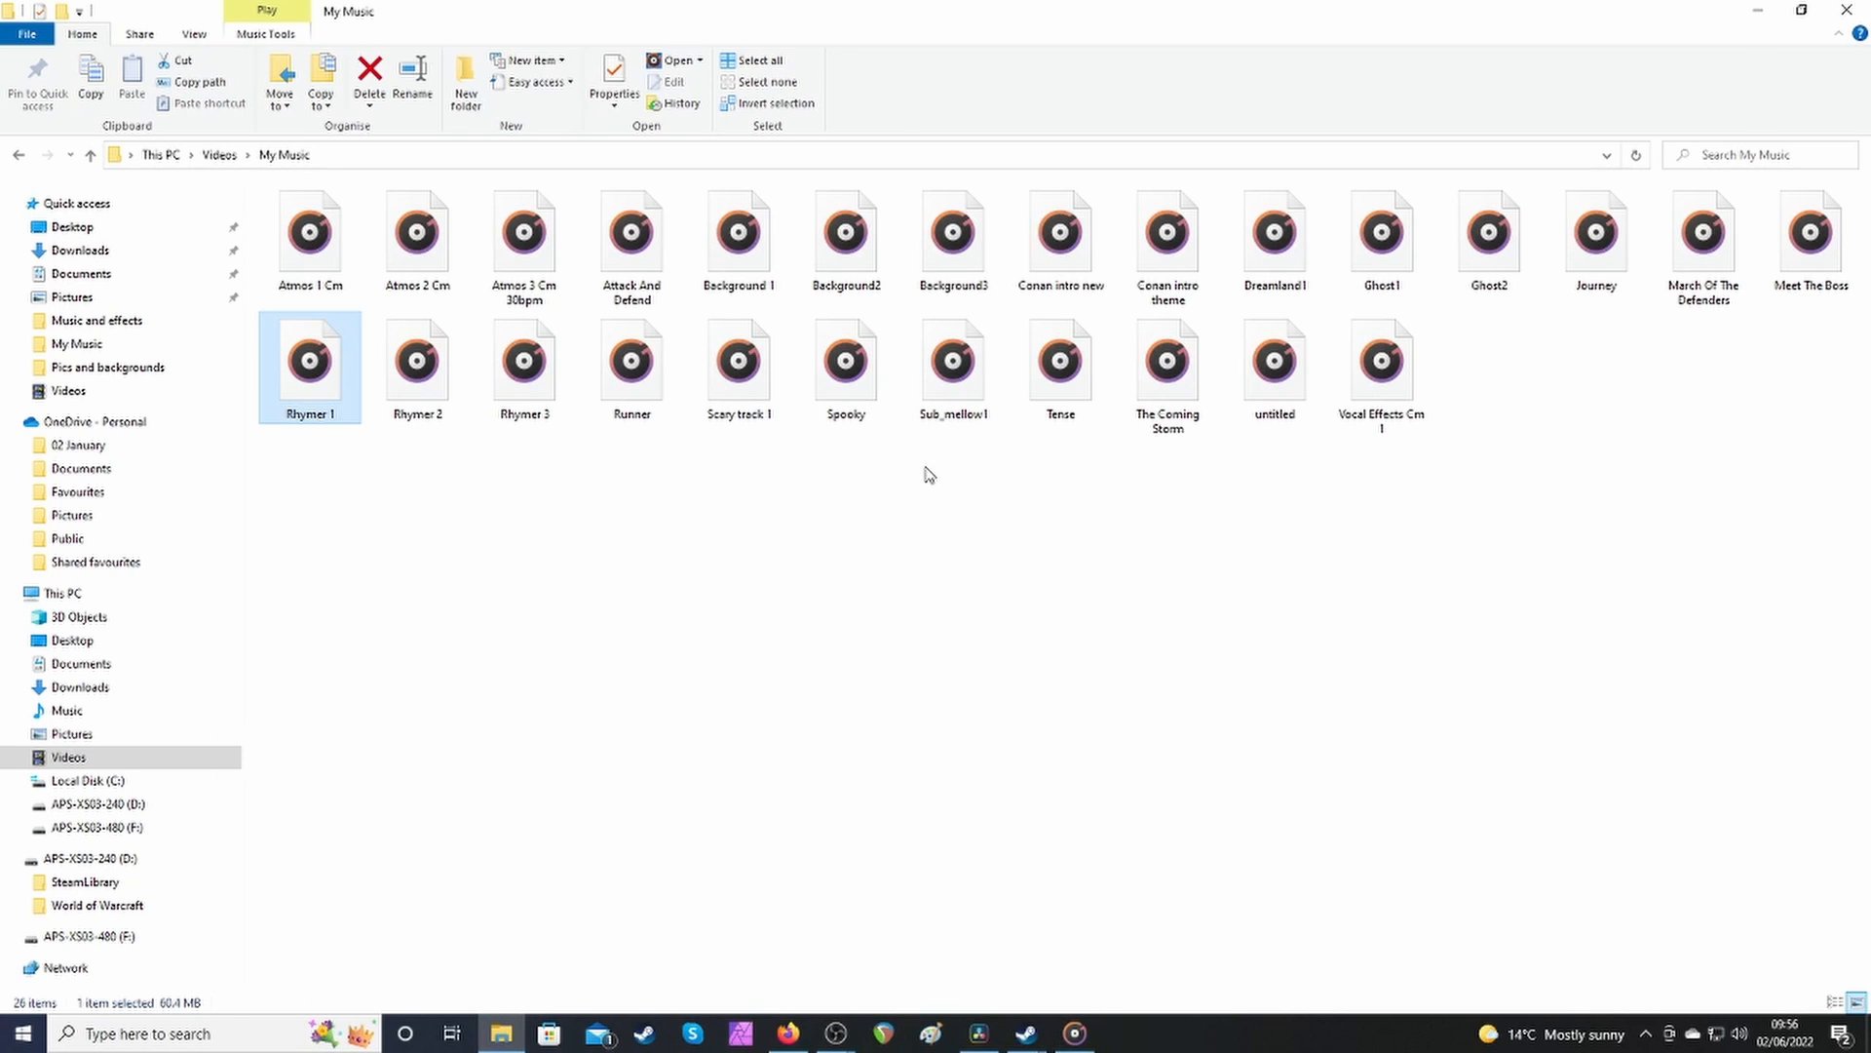
Briefly preview the Rhymer 2 and Rhymer 3 tracks and close the music player.
double_click(435, 390)
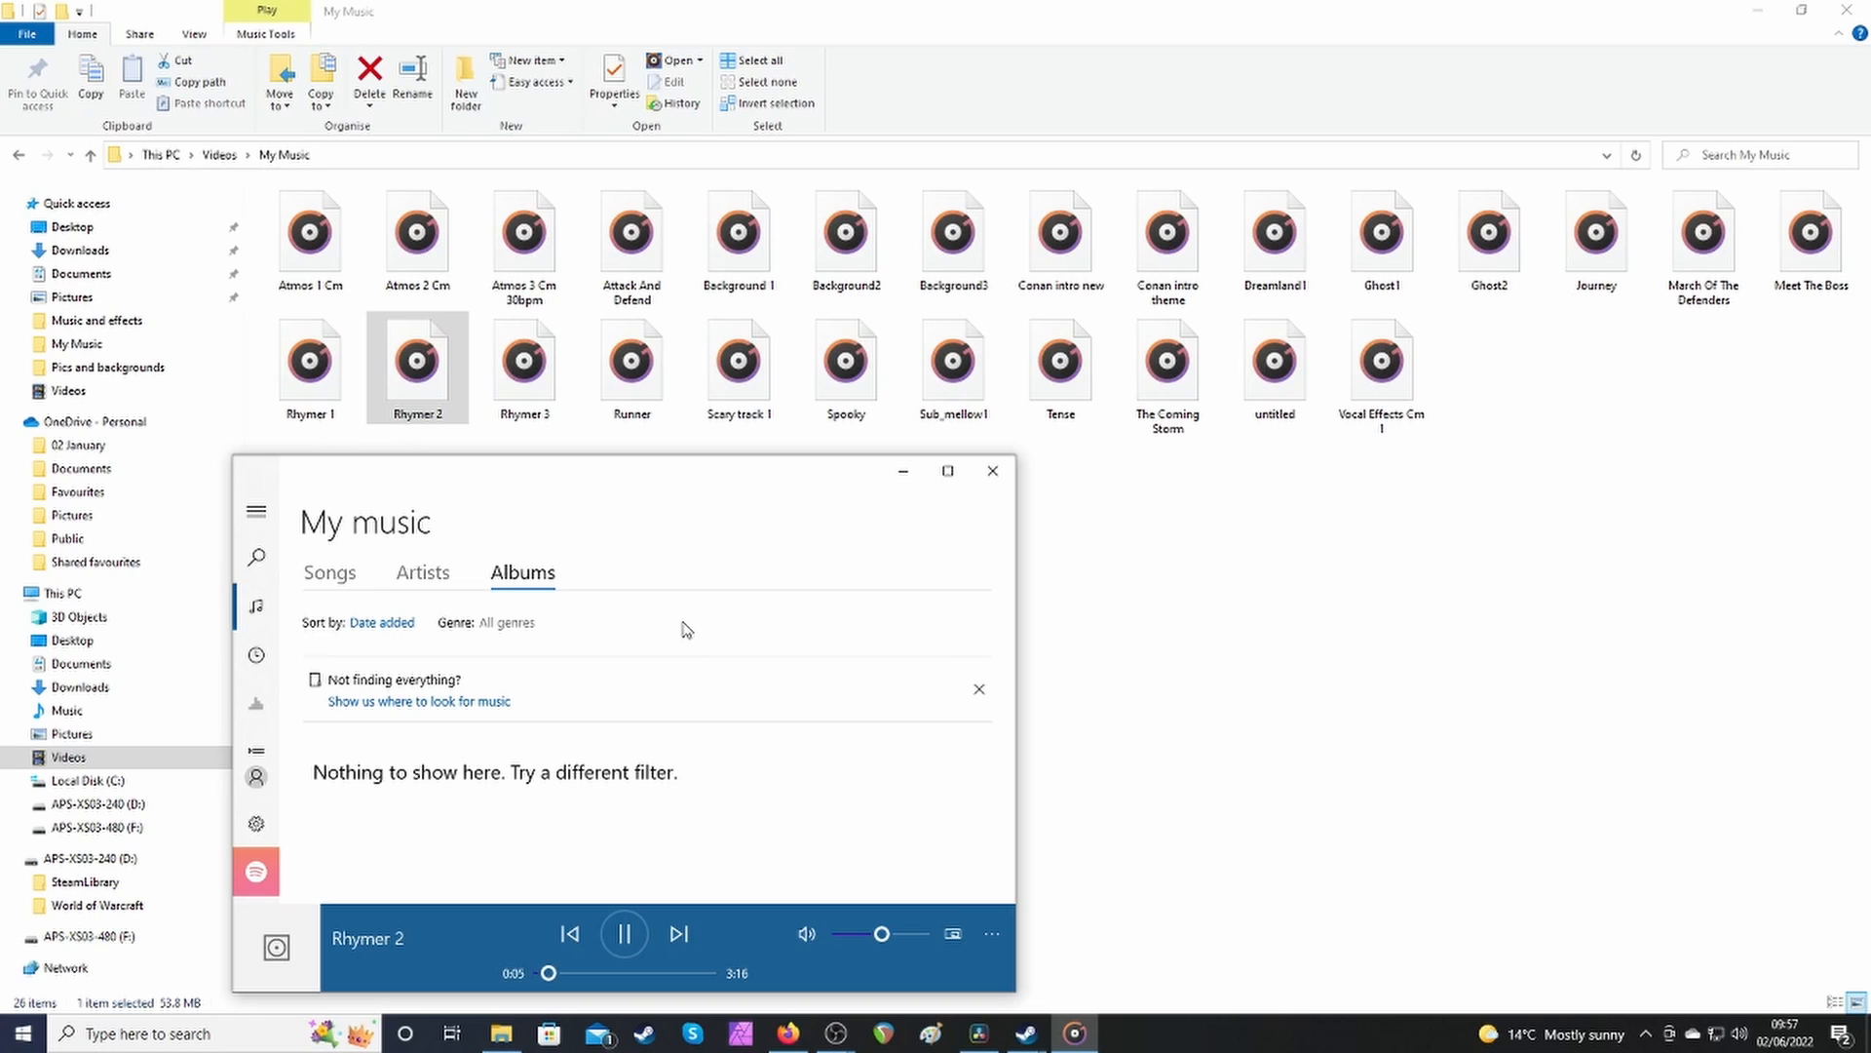
click(625, 933)
click(904, 470)
click(568, 409)
double_click(531, 385)
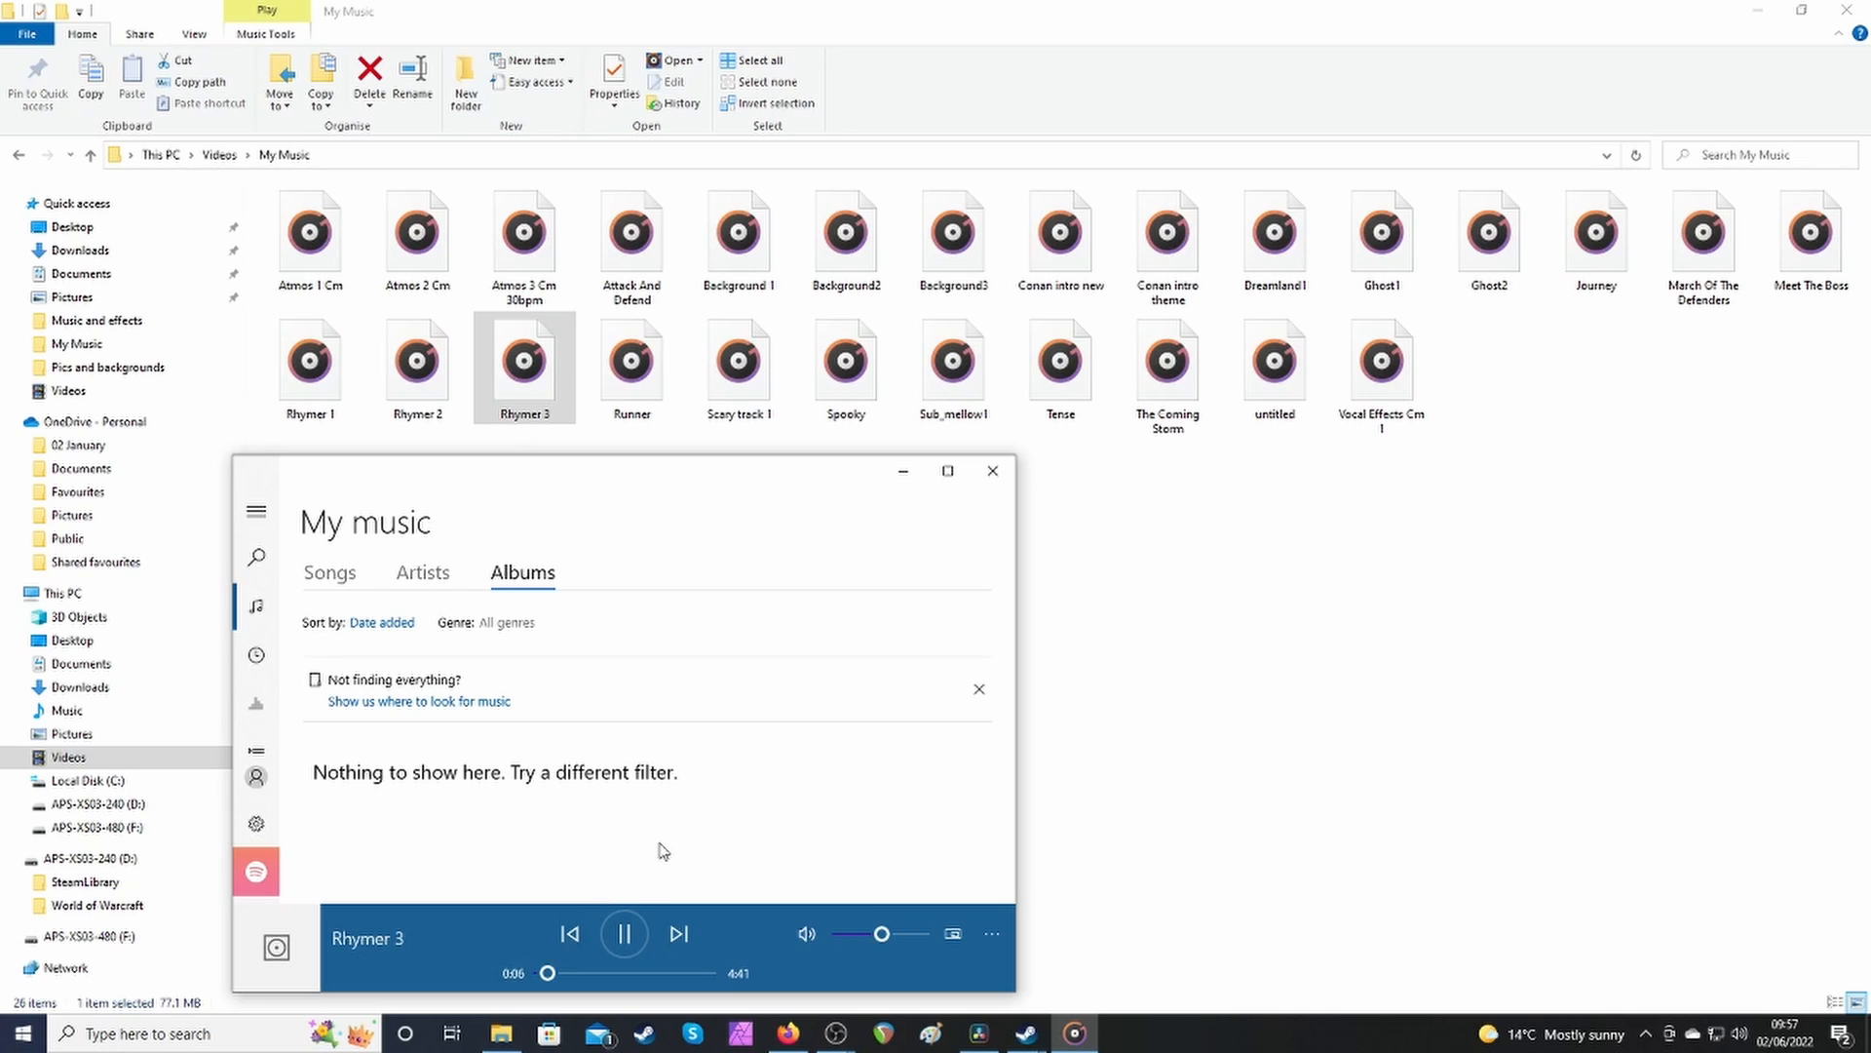
click(626, 934)
click(992, 473)
Switch to DaVinci Resolve, import Rhymer 1 from the My Music folder and place it on Audio 1 at the start of the timeline.
click(979, 1033)
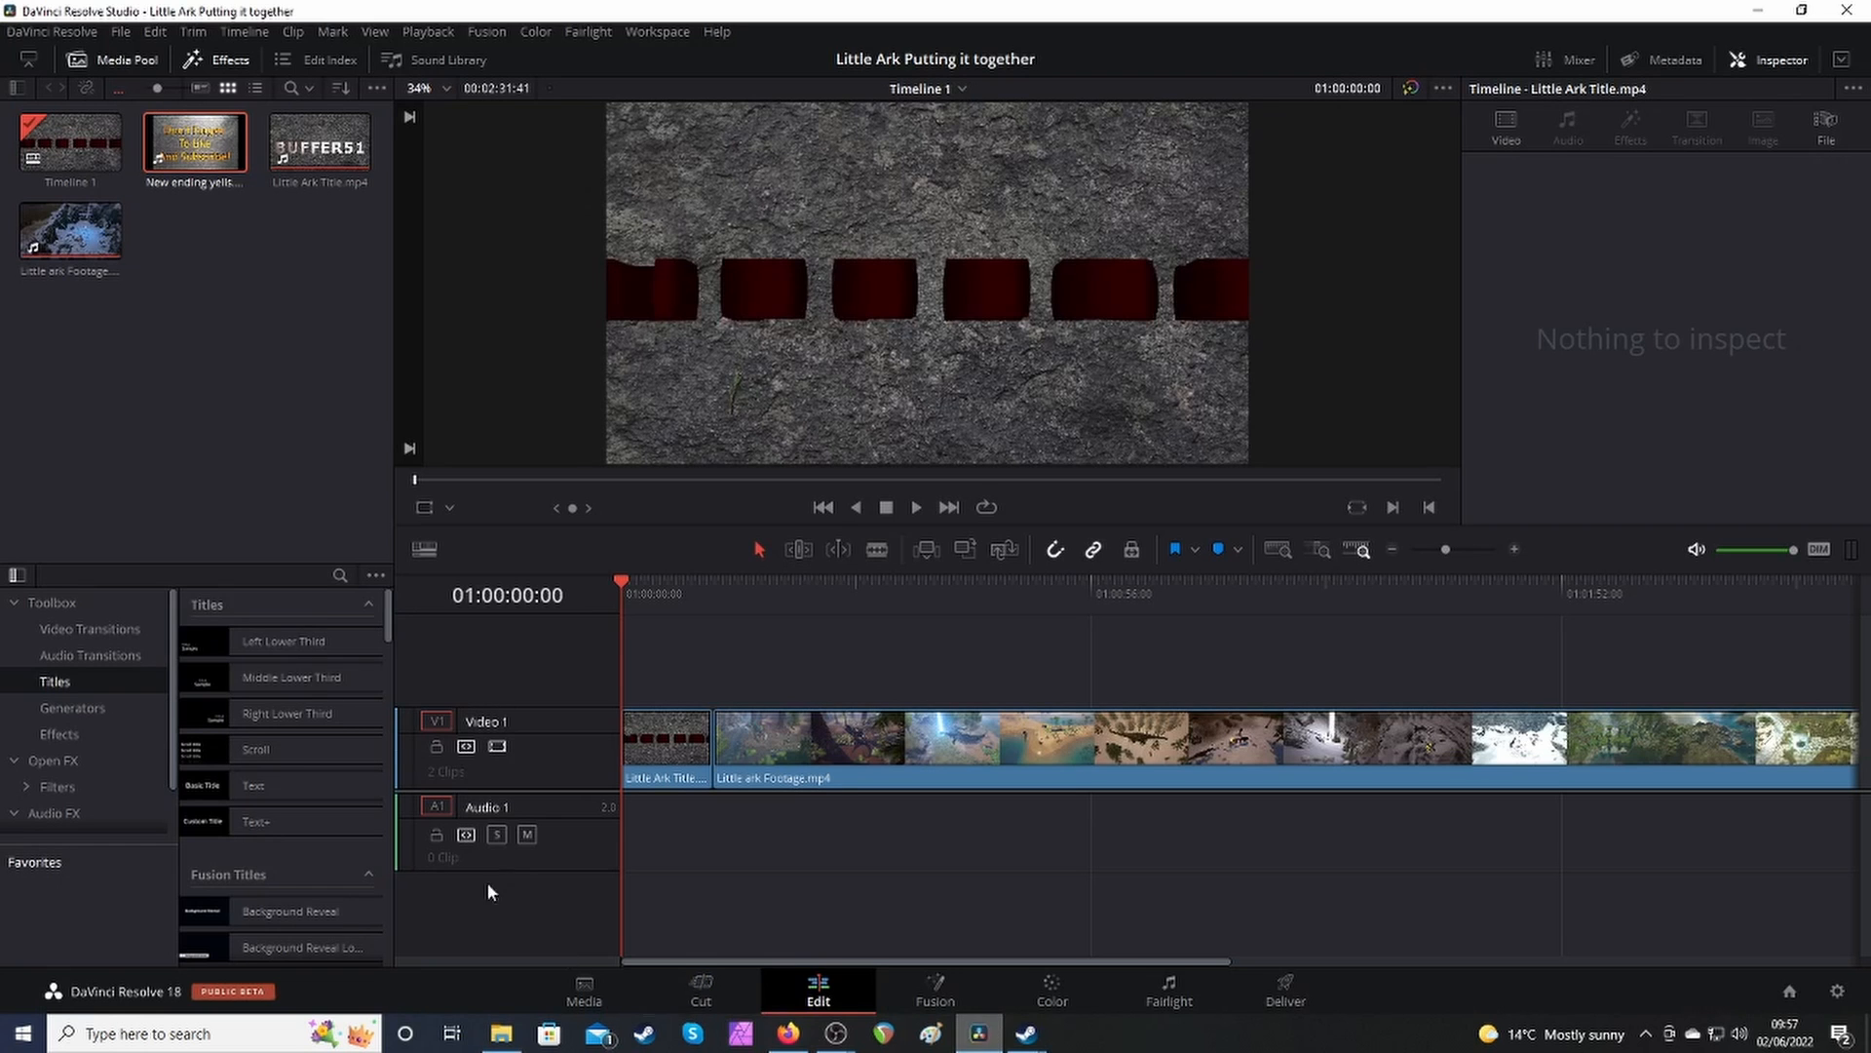
right_click(241, 344)
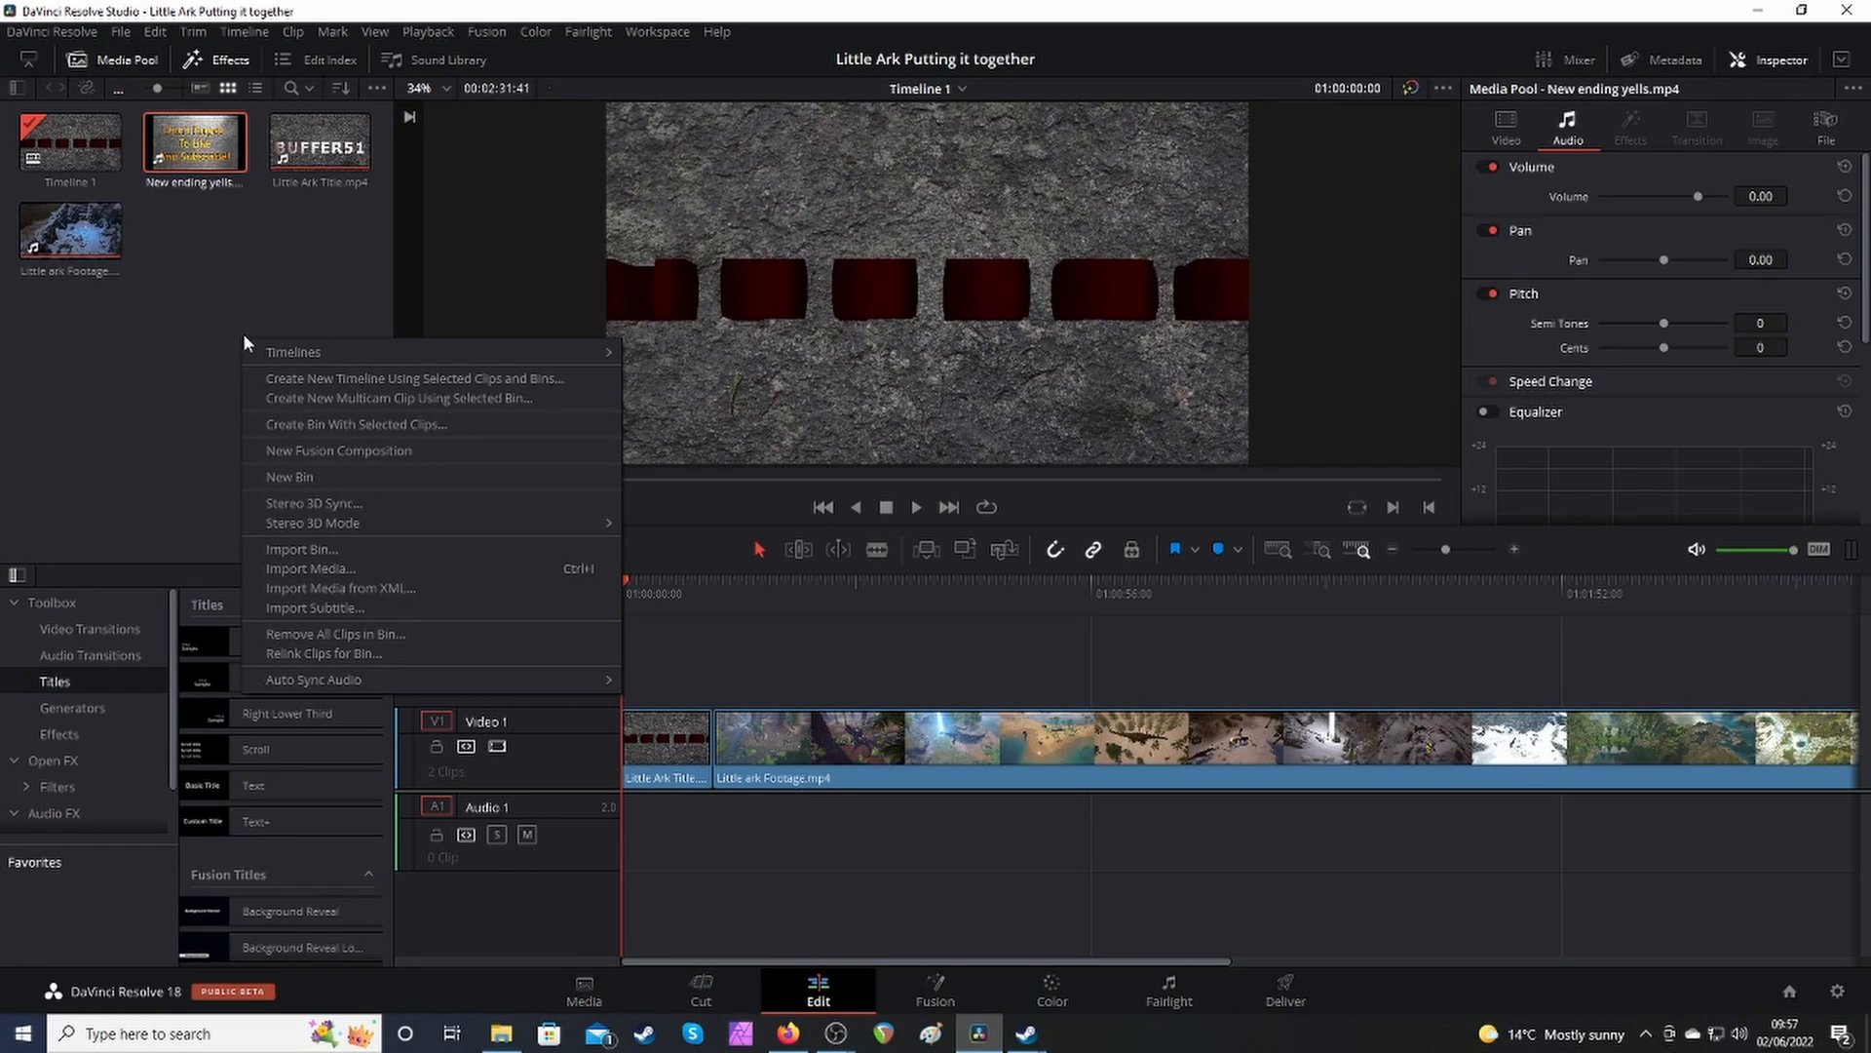
click(336, 568)
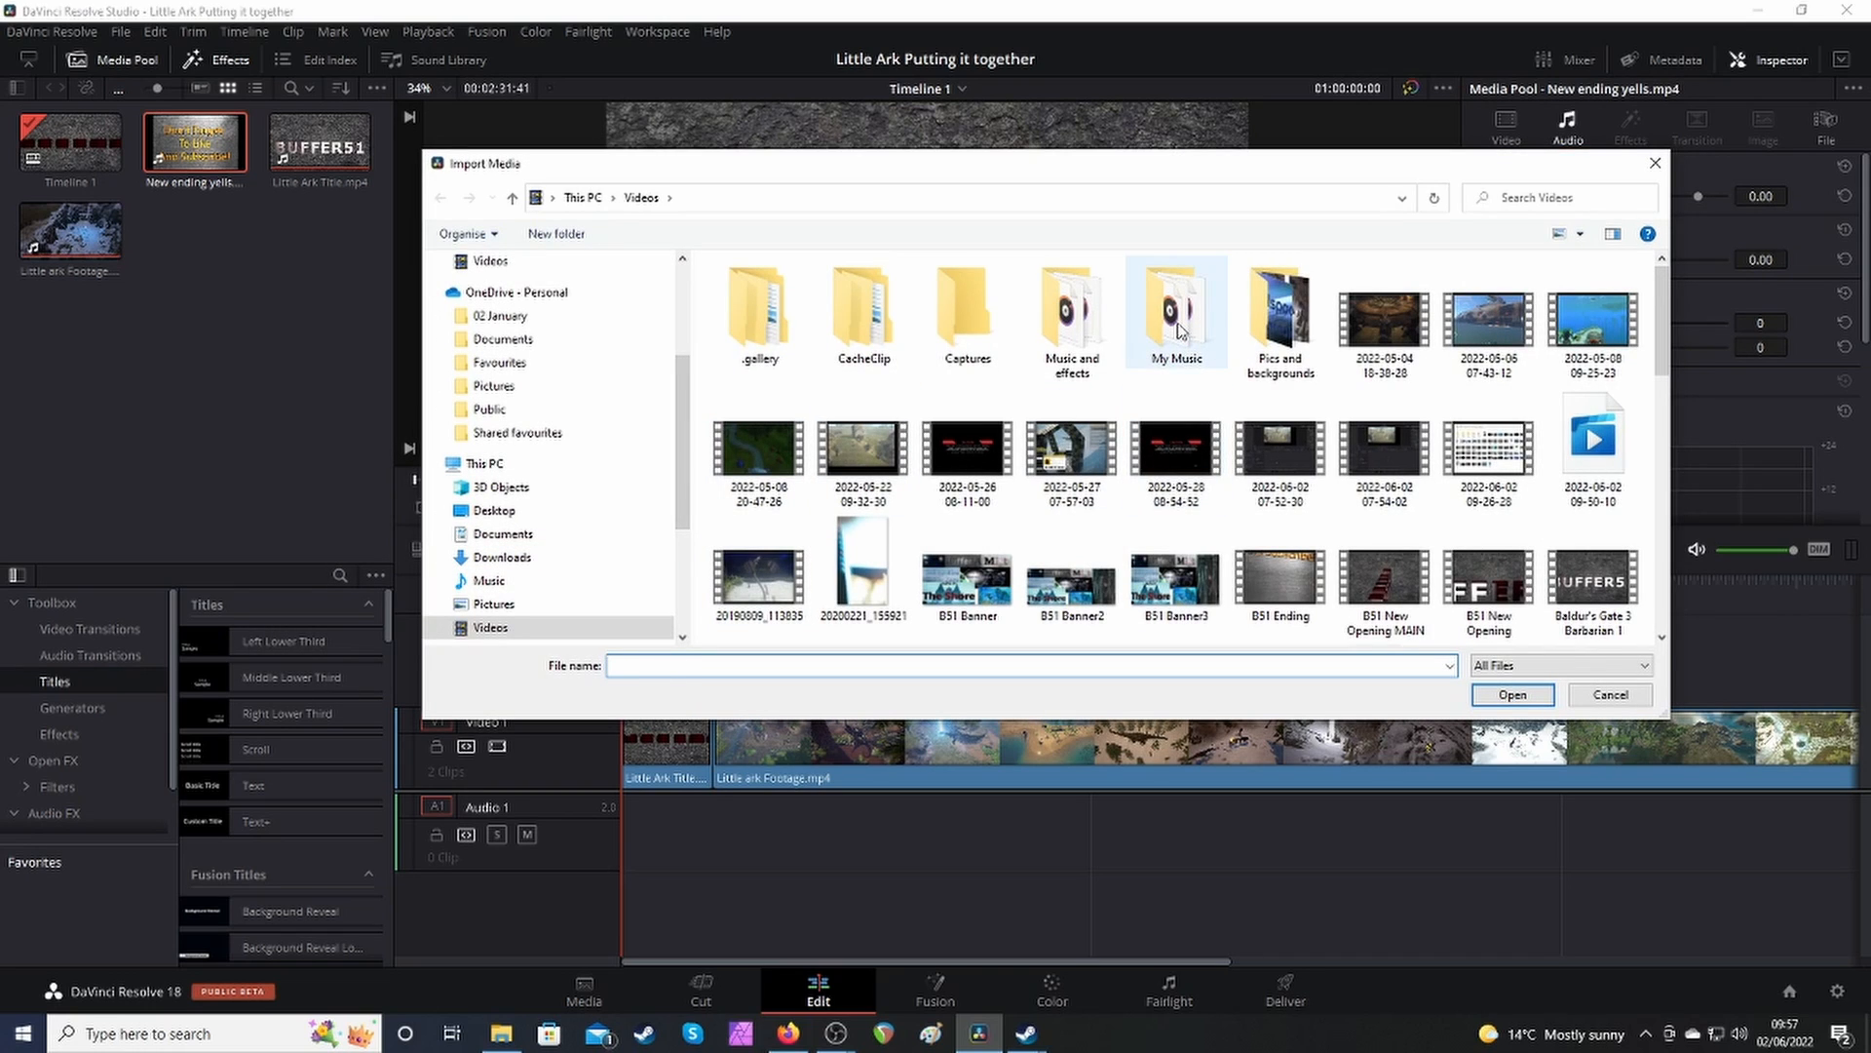
double_click(1184, 339)
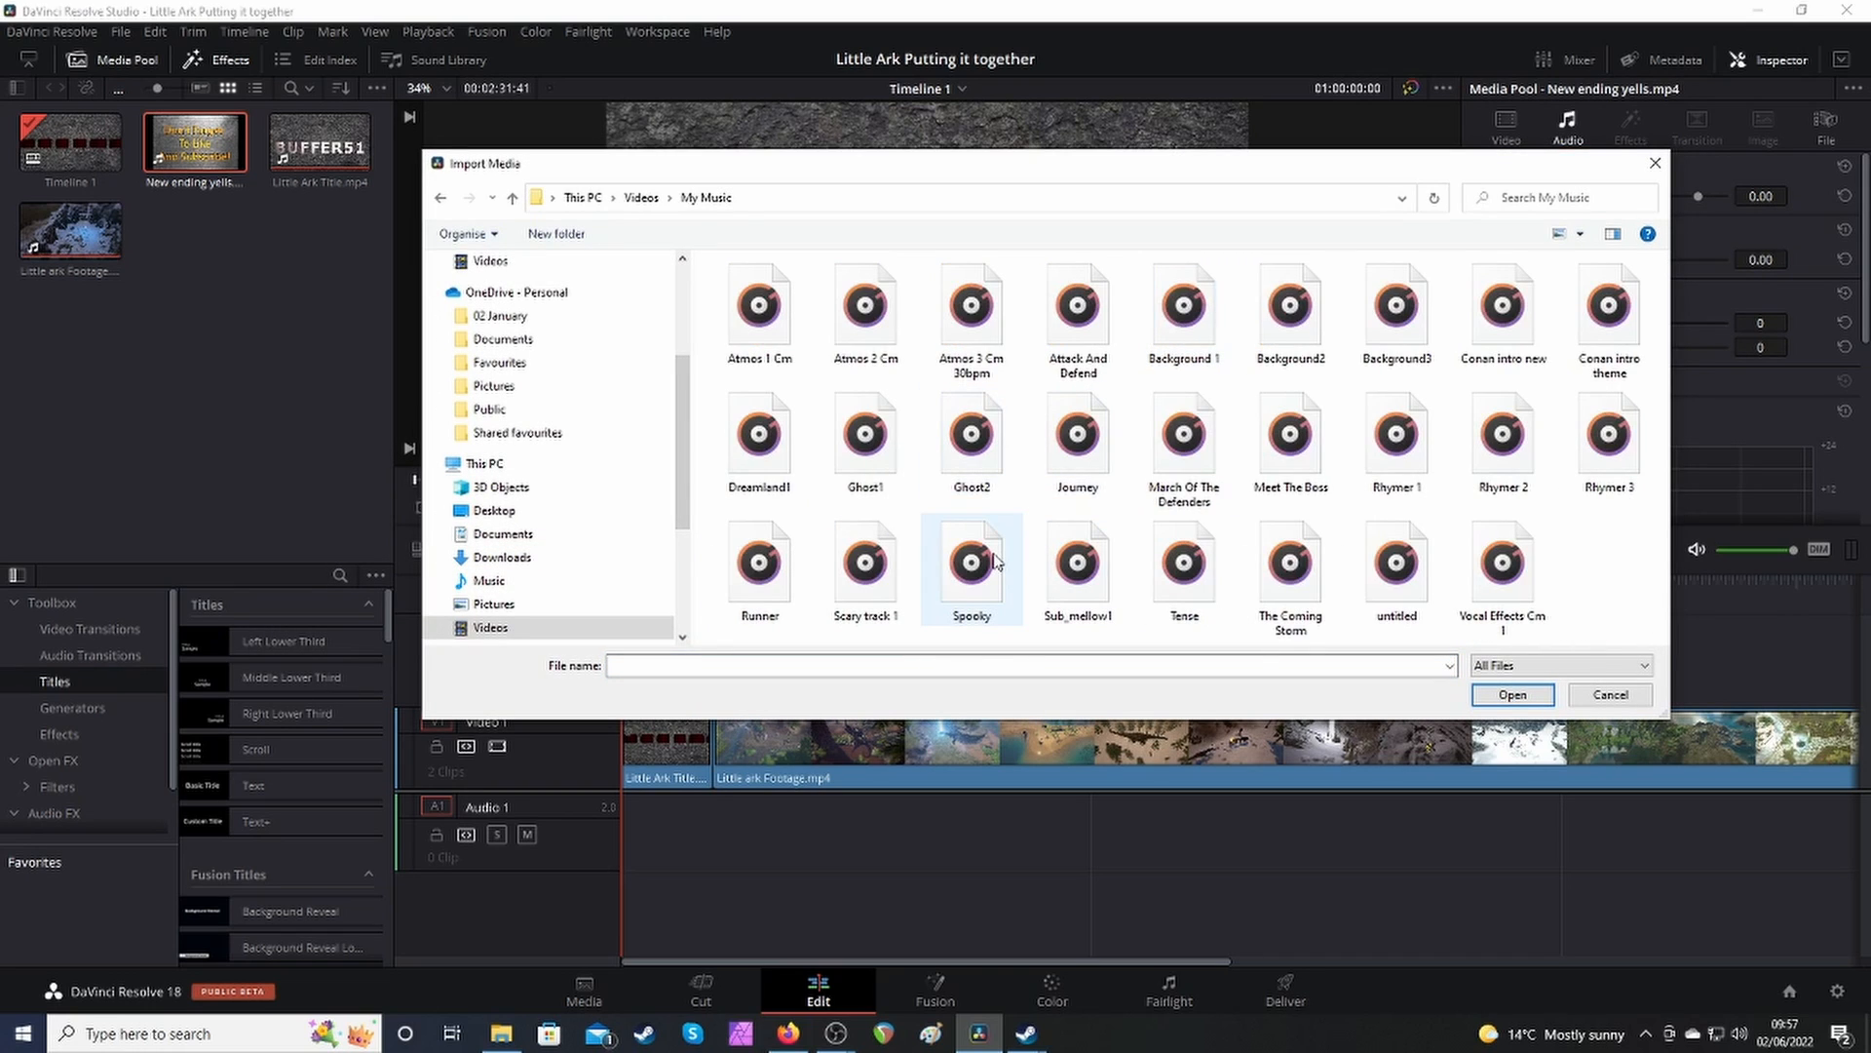
double_click(1389, 443)
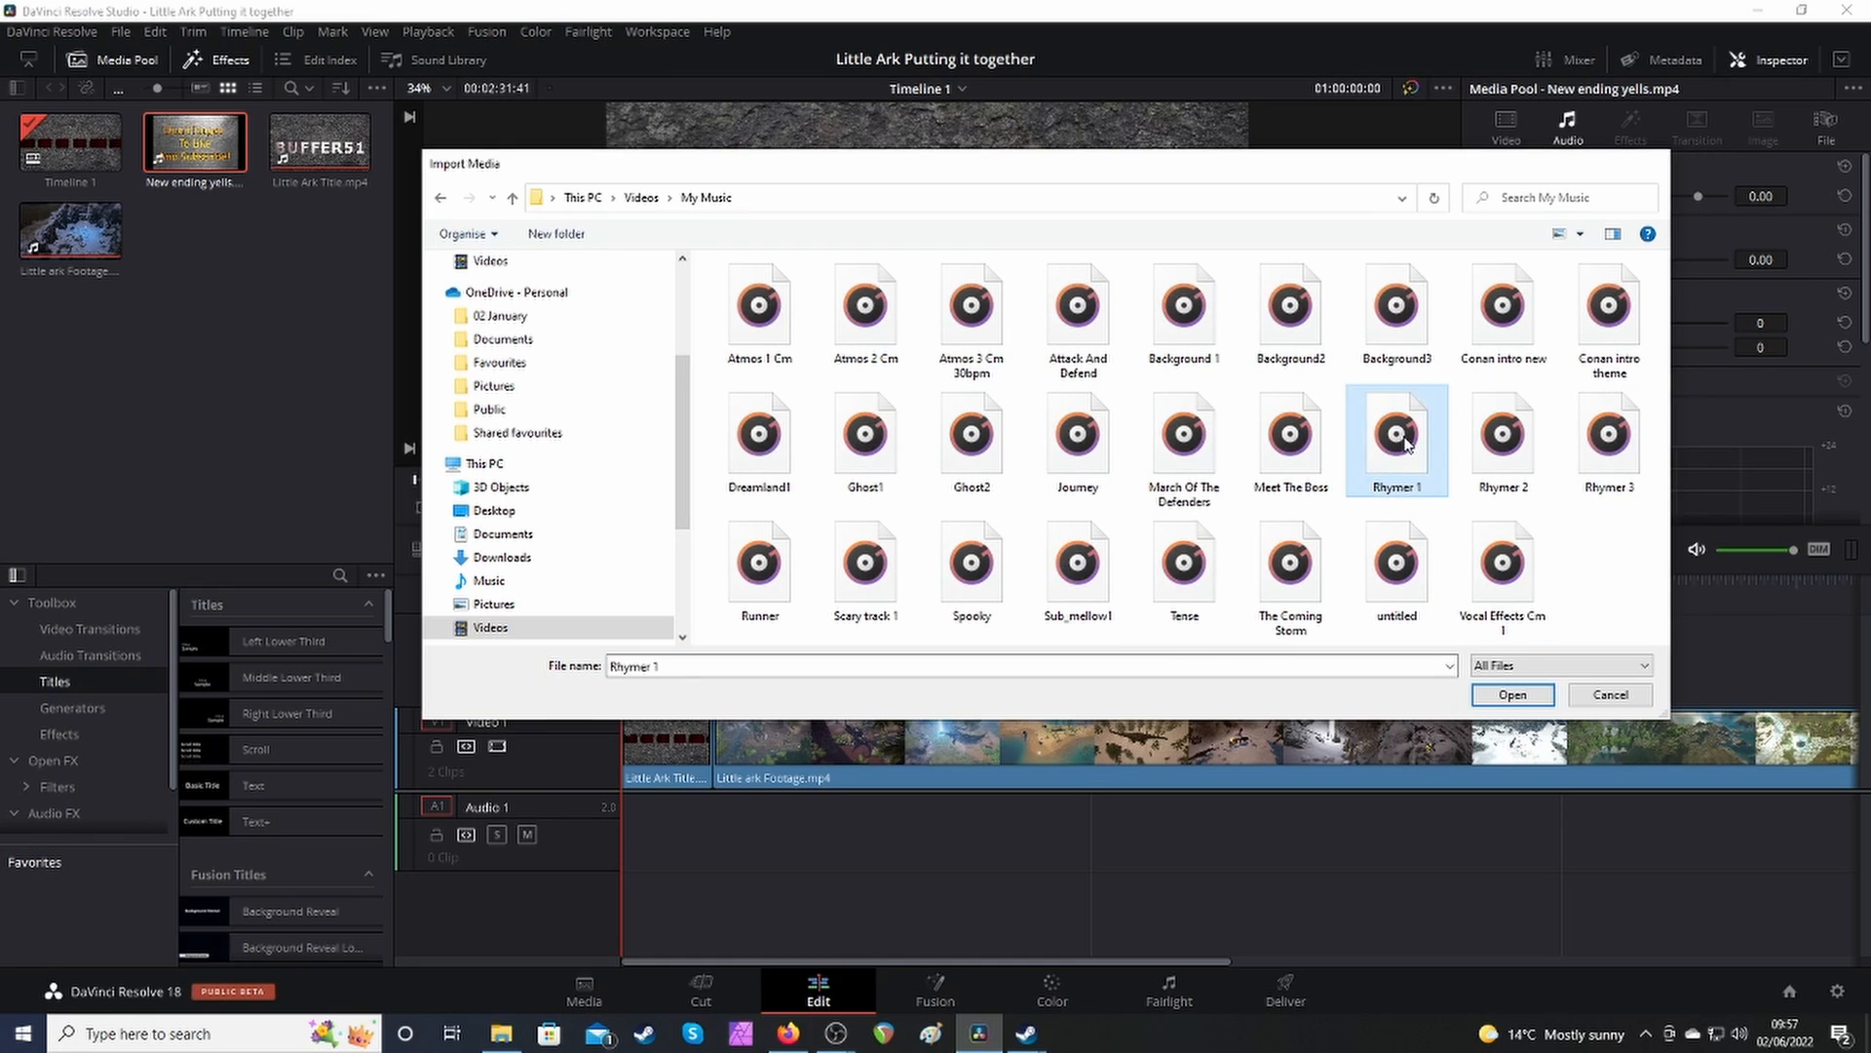
drag(234, 159, 622, 867)
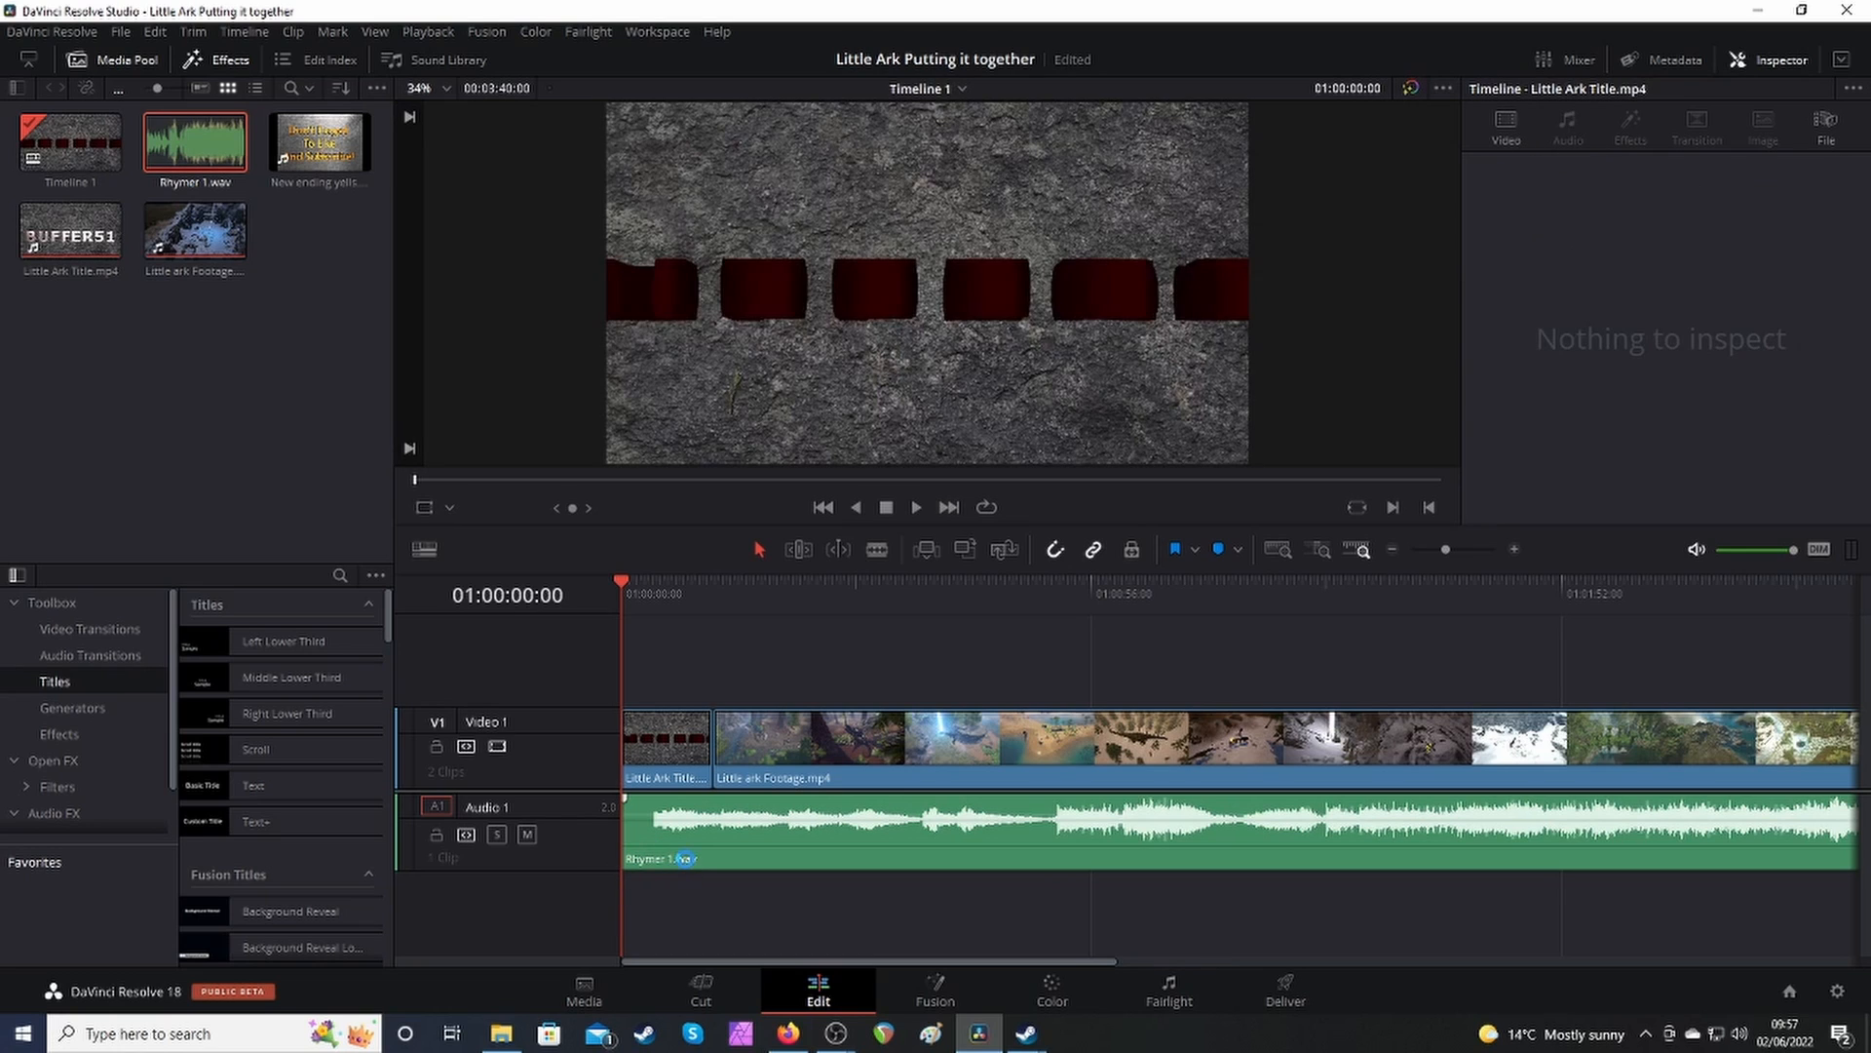
Trim the silent opening off the Rhymer 1 clip and move the clip so it begins at the start of the timeline.
mouse_move(682, 858)
mouse_down()
mouse_move(751, 858)
mouse_move(710, 844)
mouse_up()
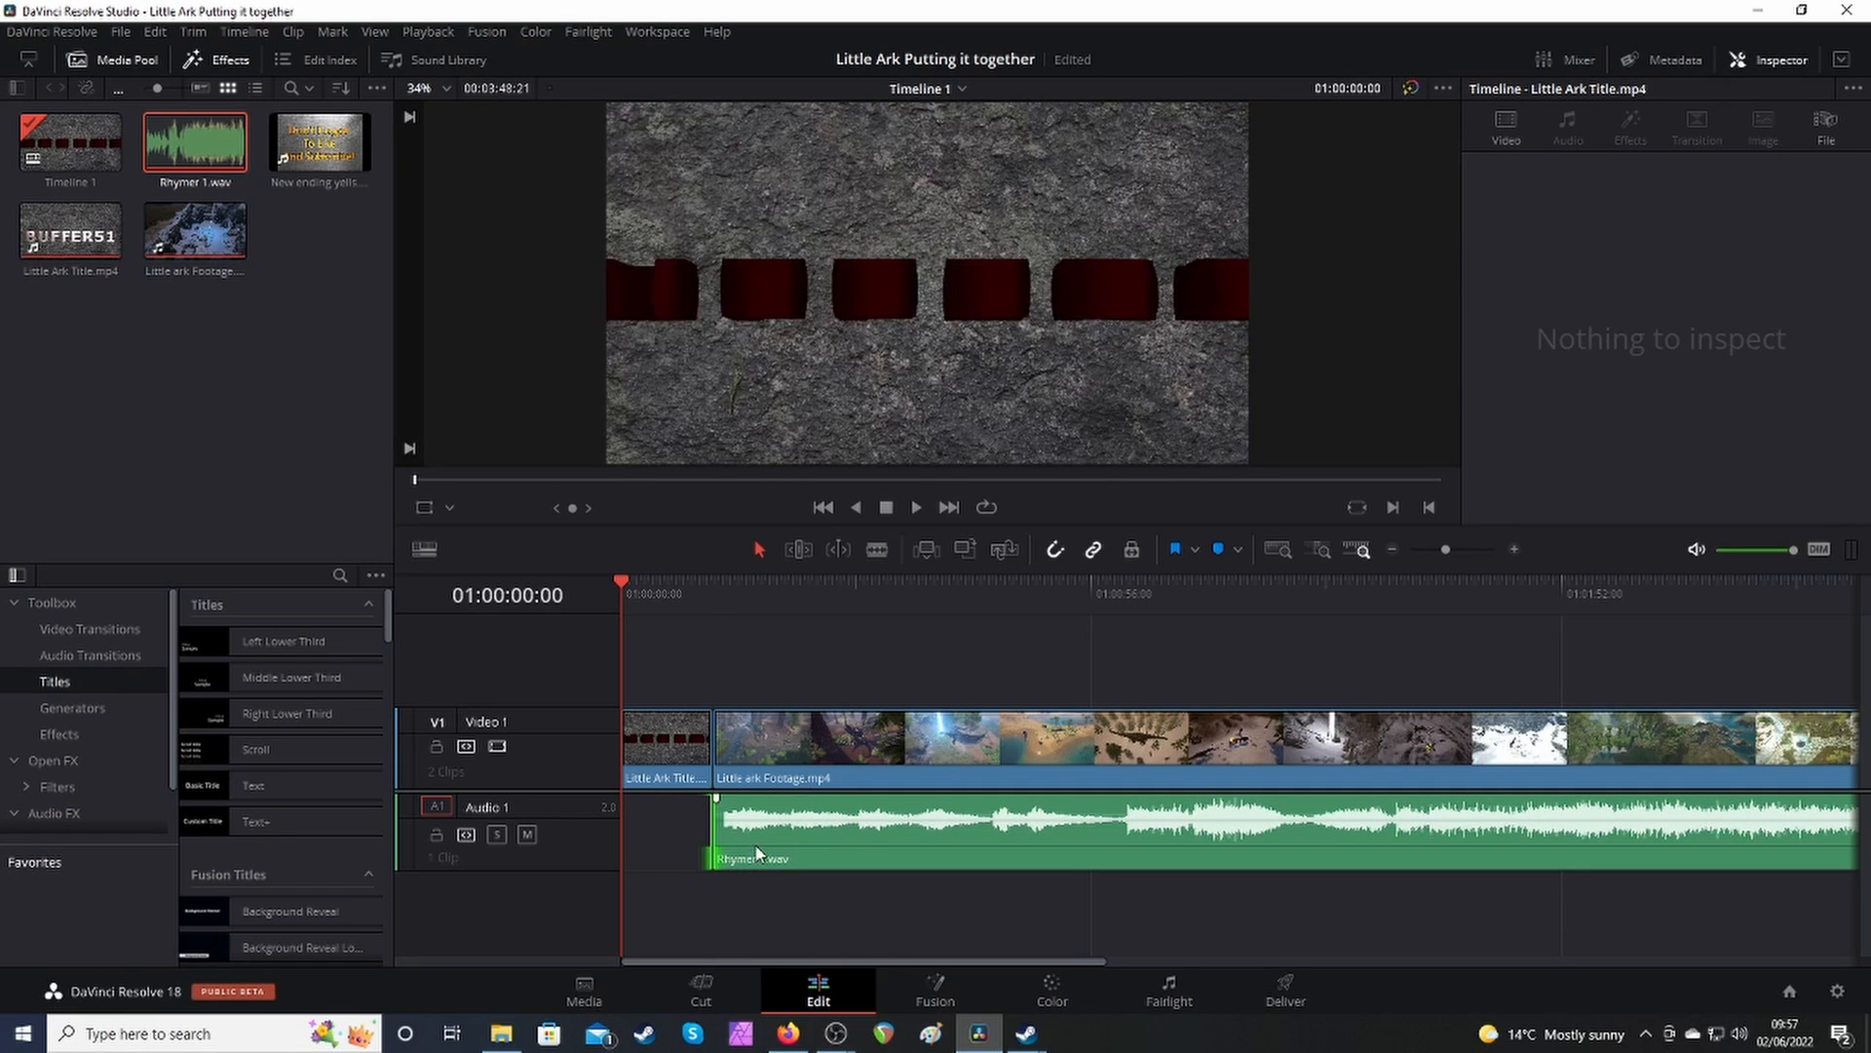
click(1056, 549)
click(1514, 549)
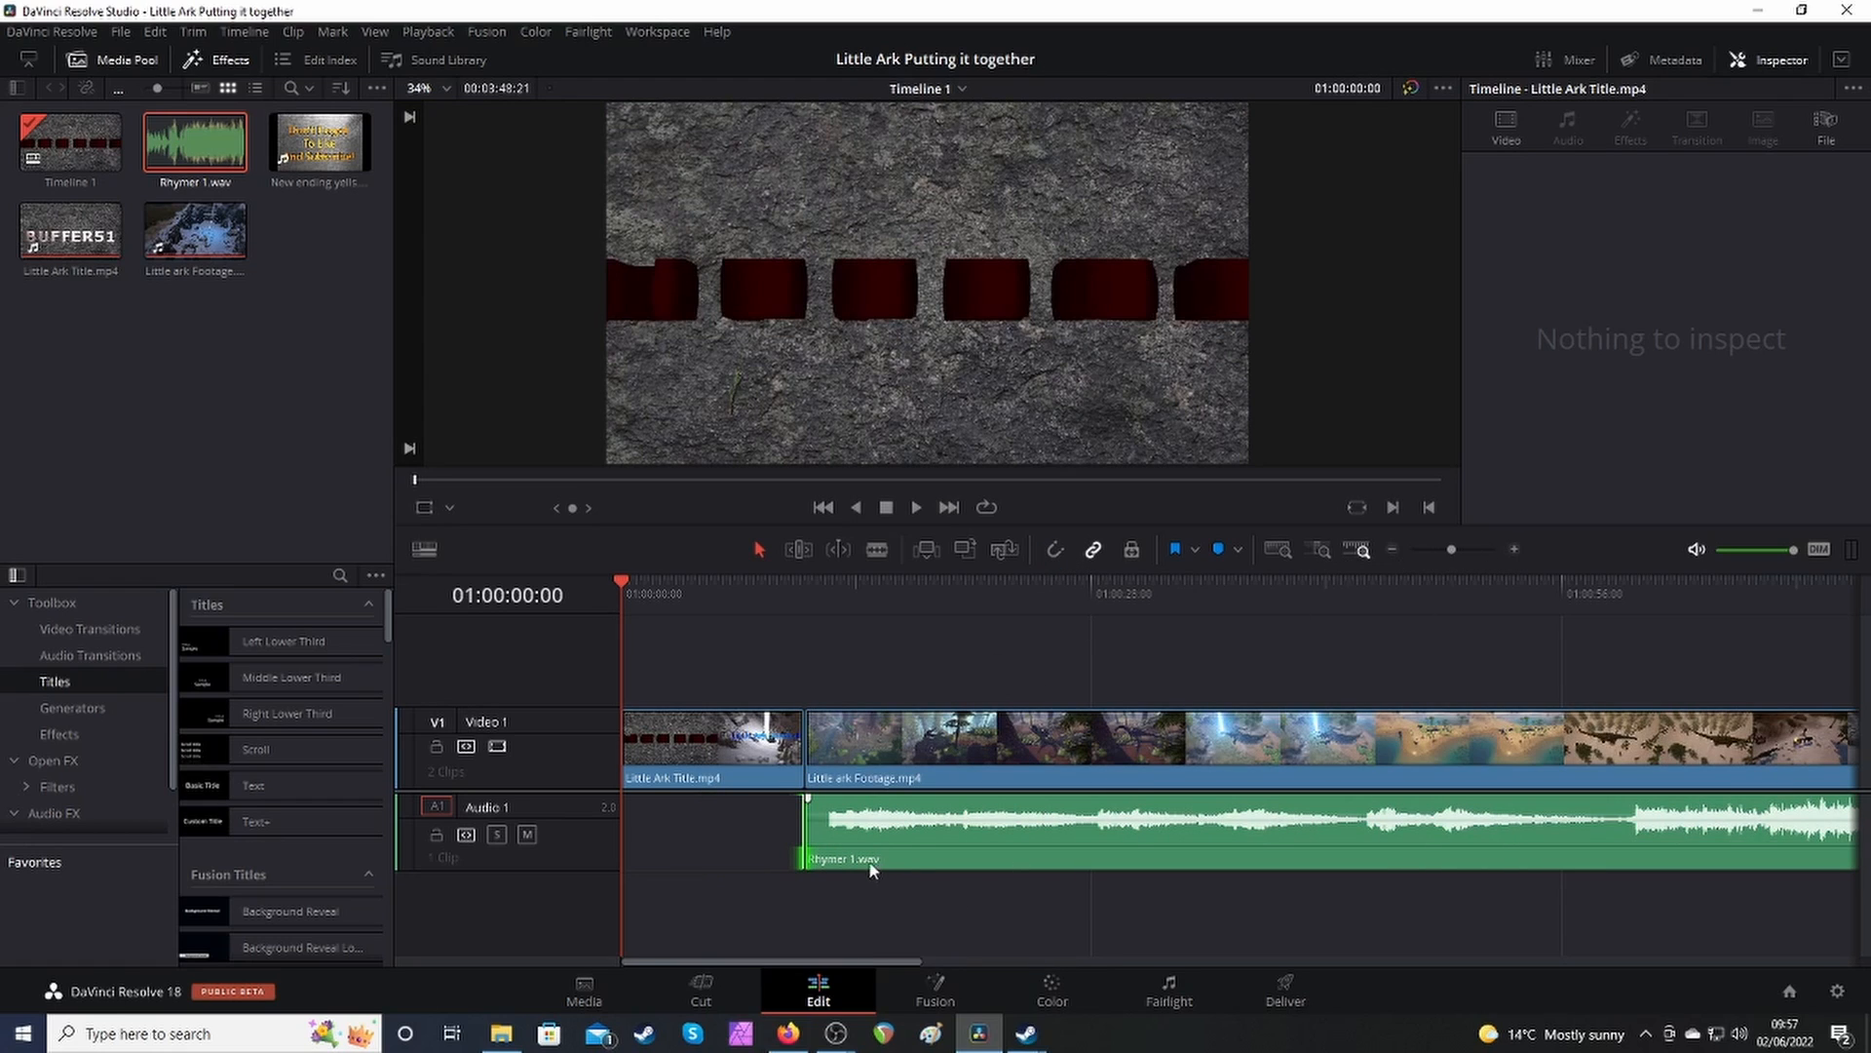
click(1058, 556)
drag(805, 844, 821, 844)
key(ctrl+s)
drag(938, 846, 746, 844)
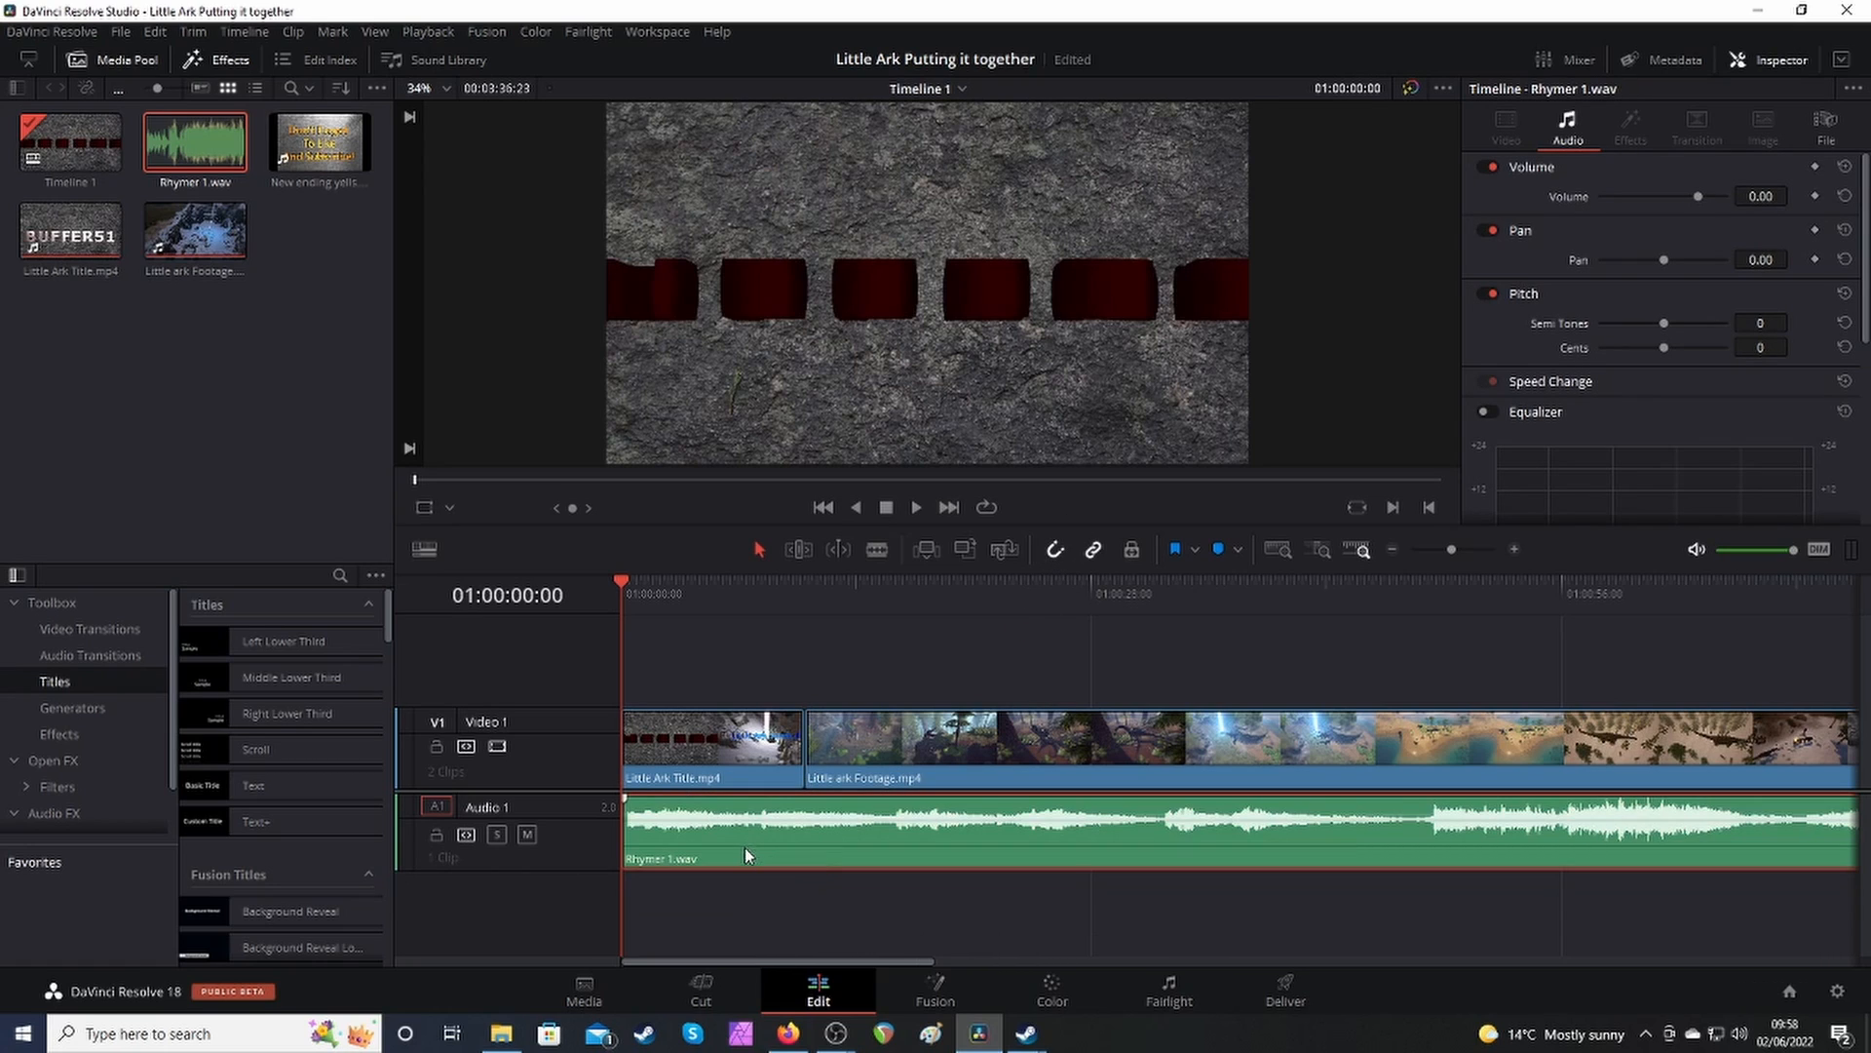
Trim the end of the Rhymer 1 clip back to where the Little ark Footage clip ends.
mouse_move(763, 957)
mouse_down()
mouse_move(865, 979)
mouse_move(1342, 992)
mouse_up()
click(1392, 550)
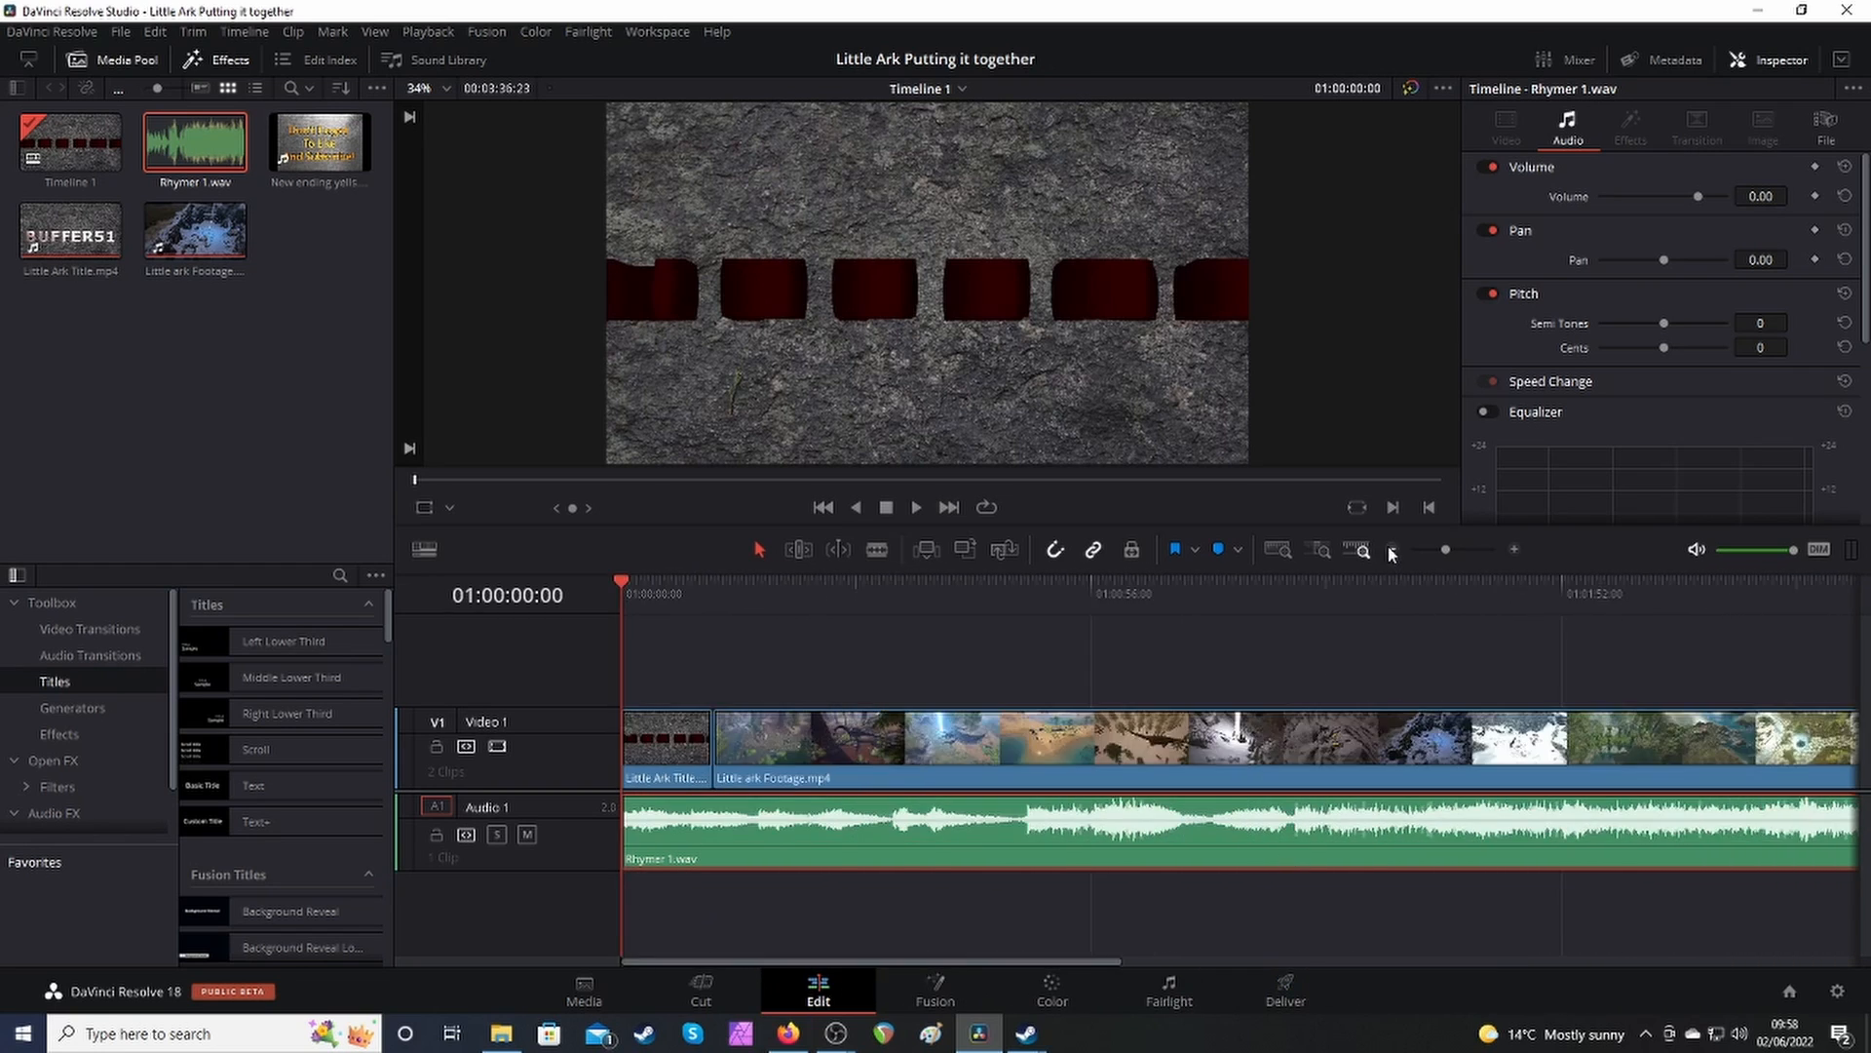
drag(1000, 956, 1281, 955)
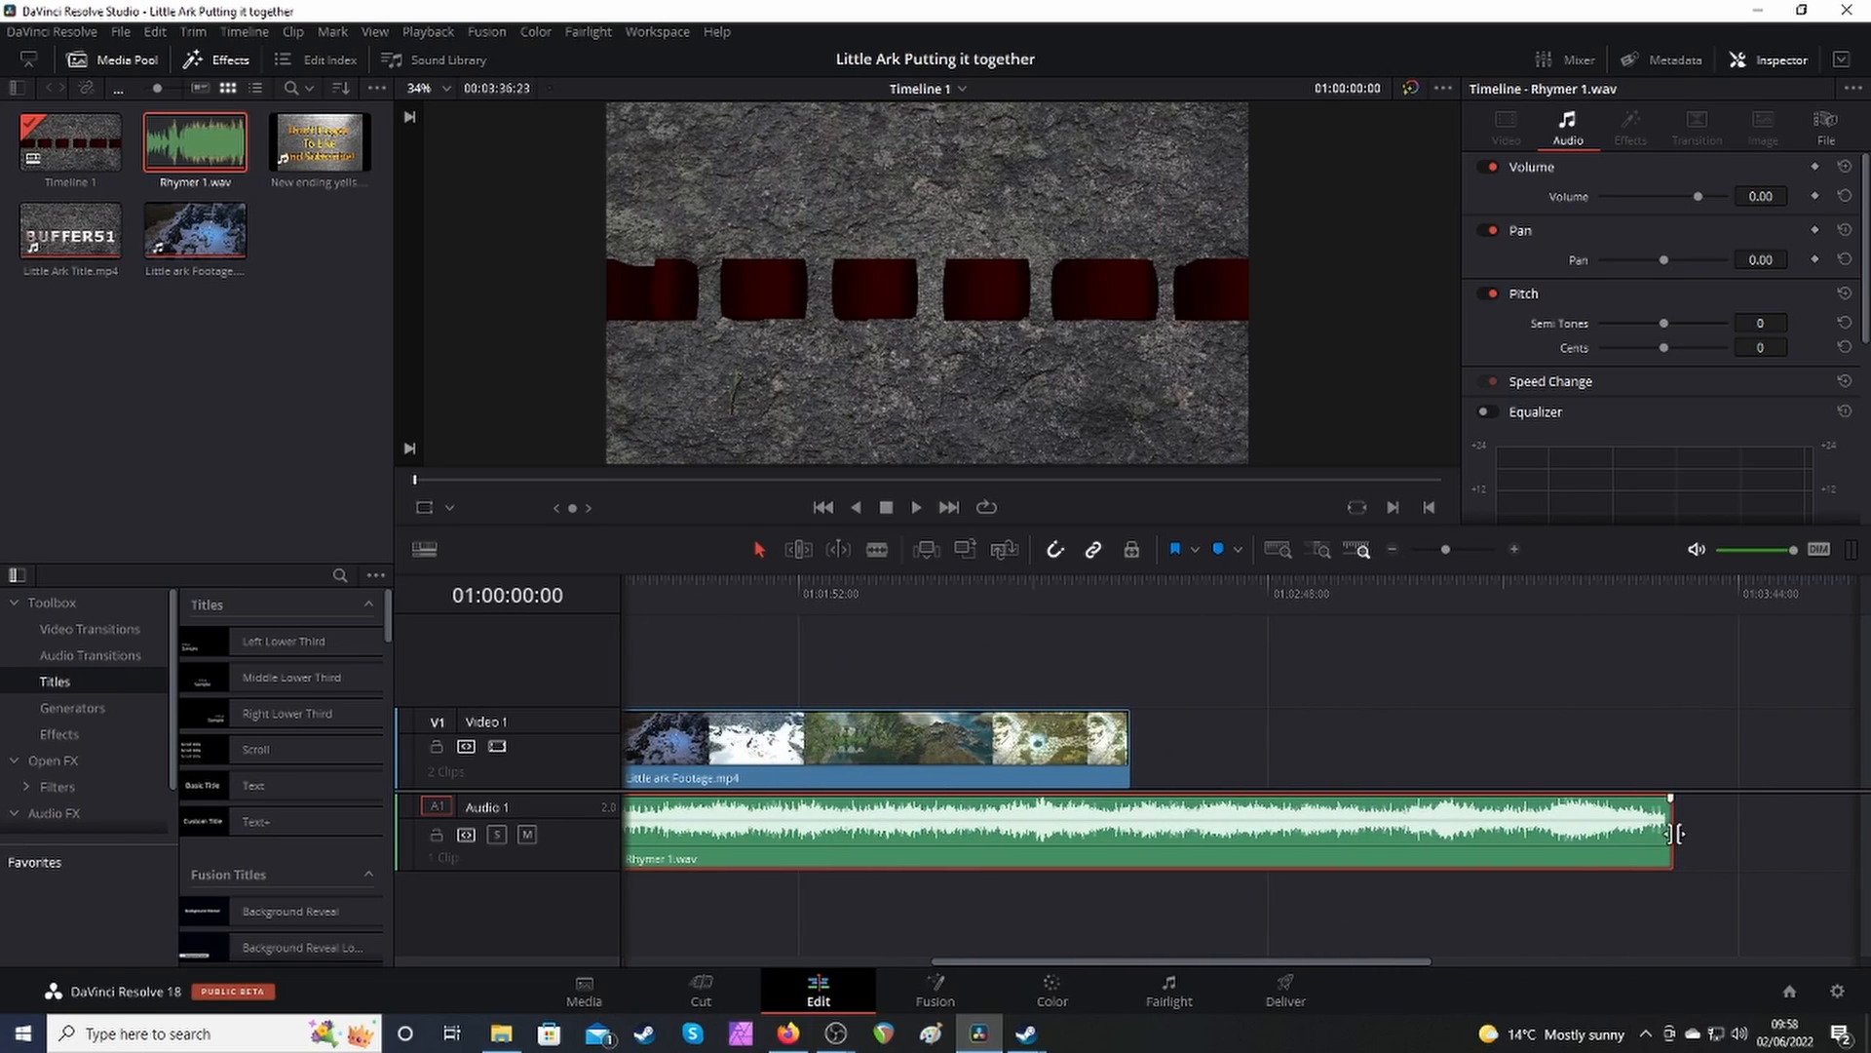
drag(1671, 834, 1141, 863)
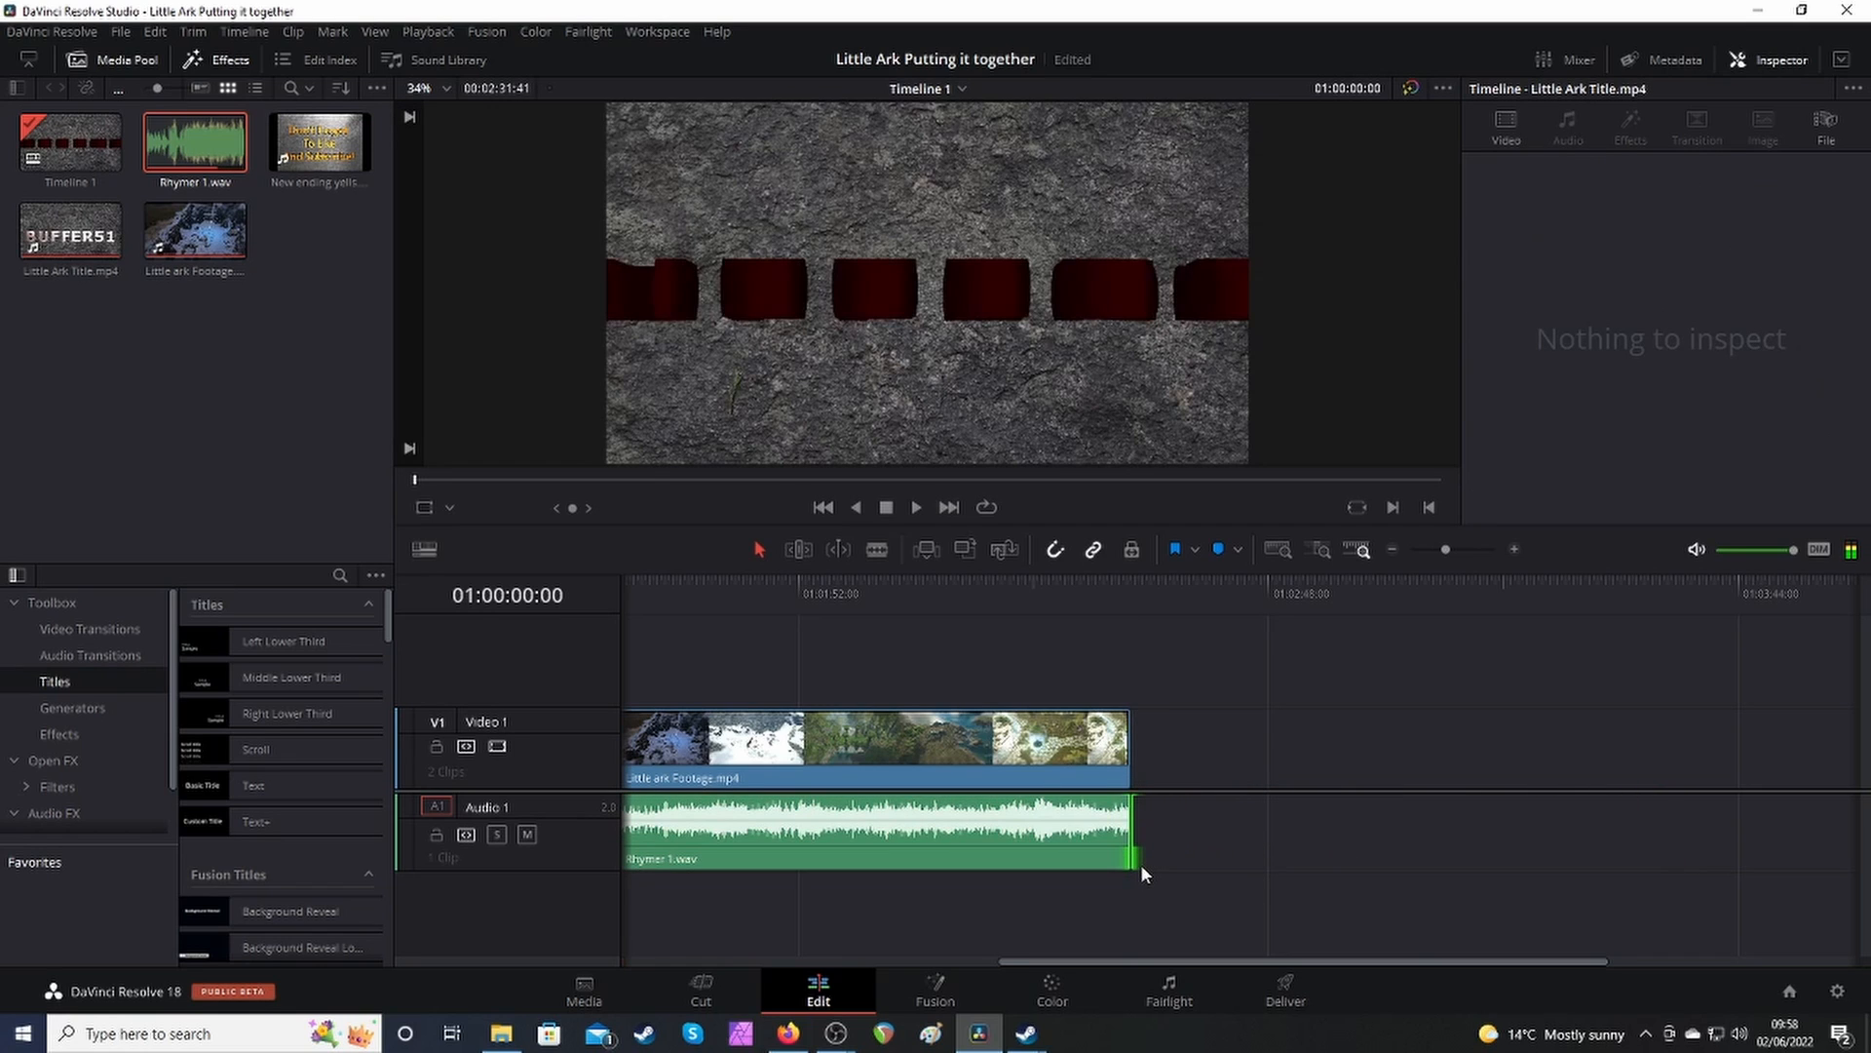
Lower the volume level of the Rhymer 1 clip on Audio 1.
drag(1056, 960, 824, 962)
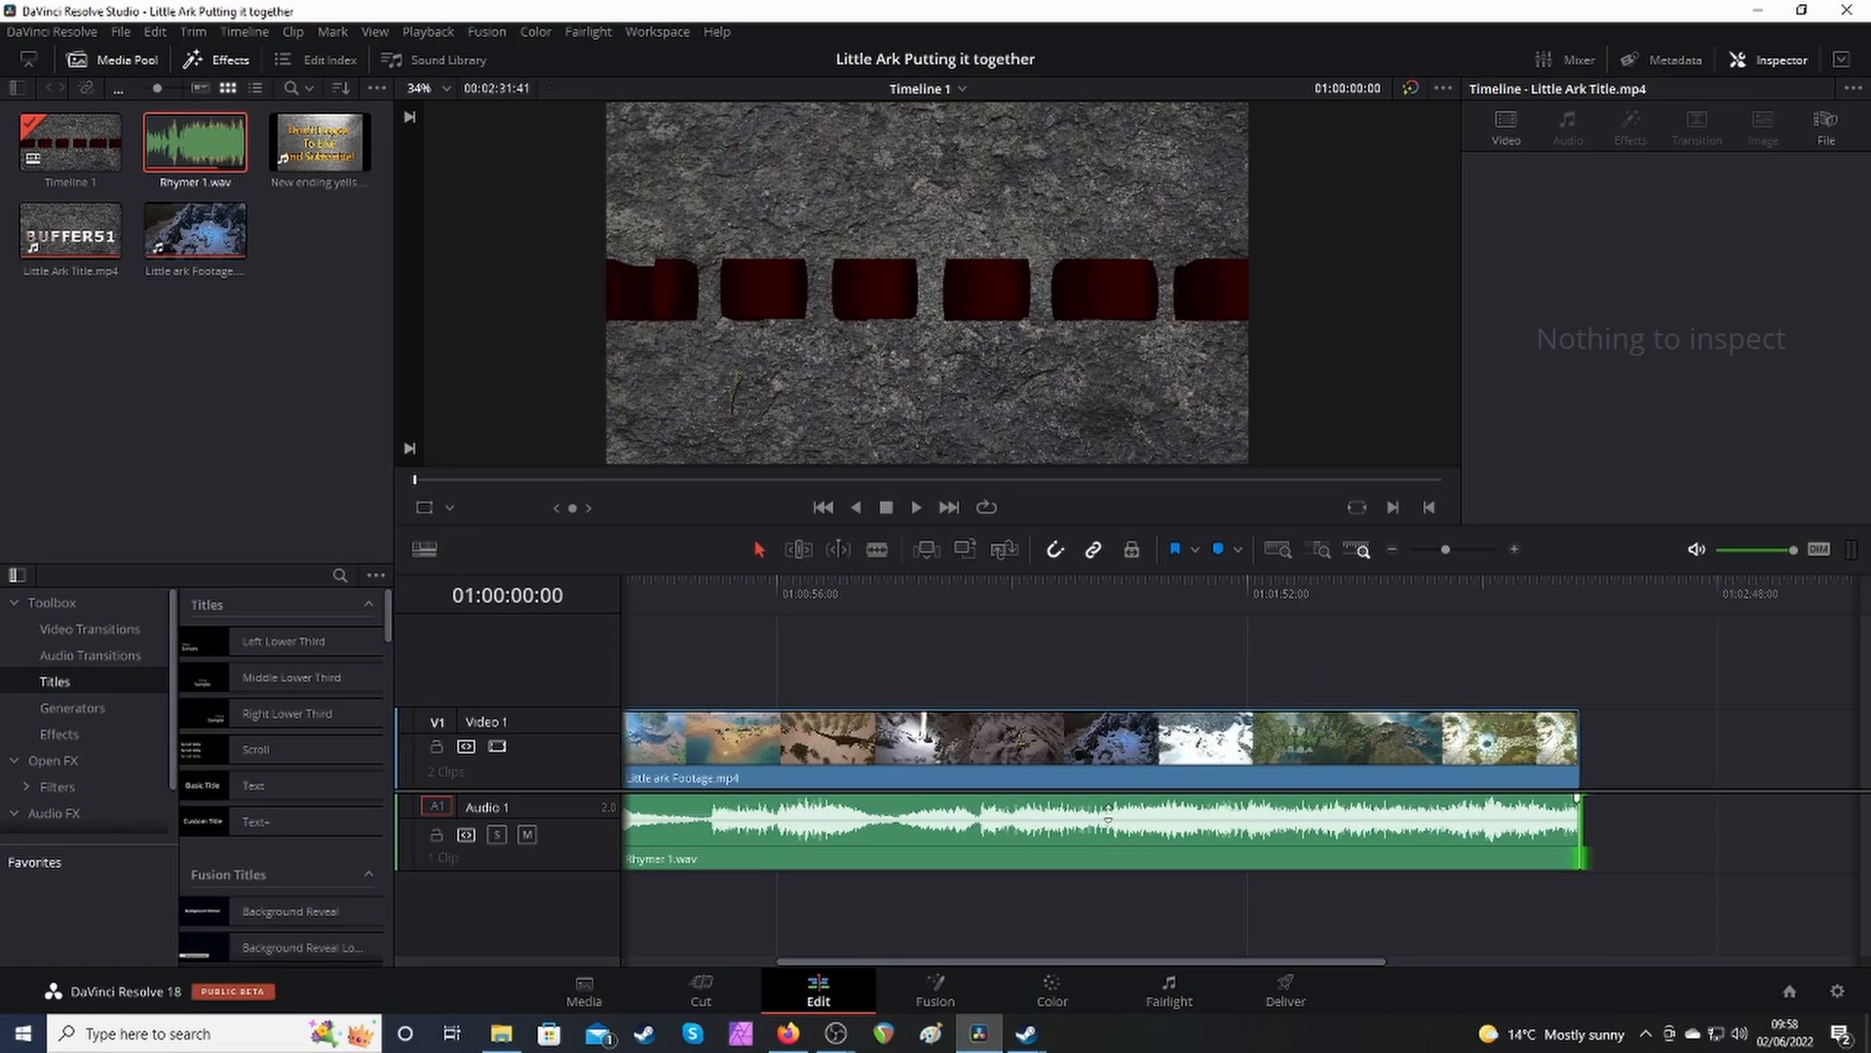
drag(1108, 819, 1112, 818)
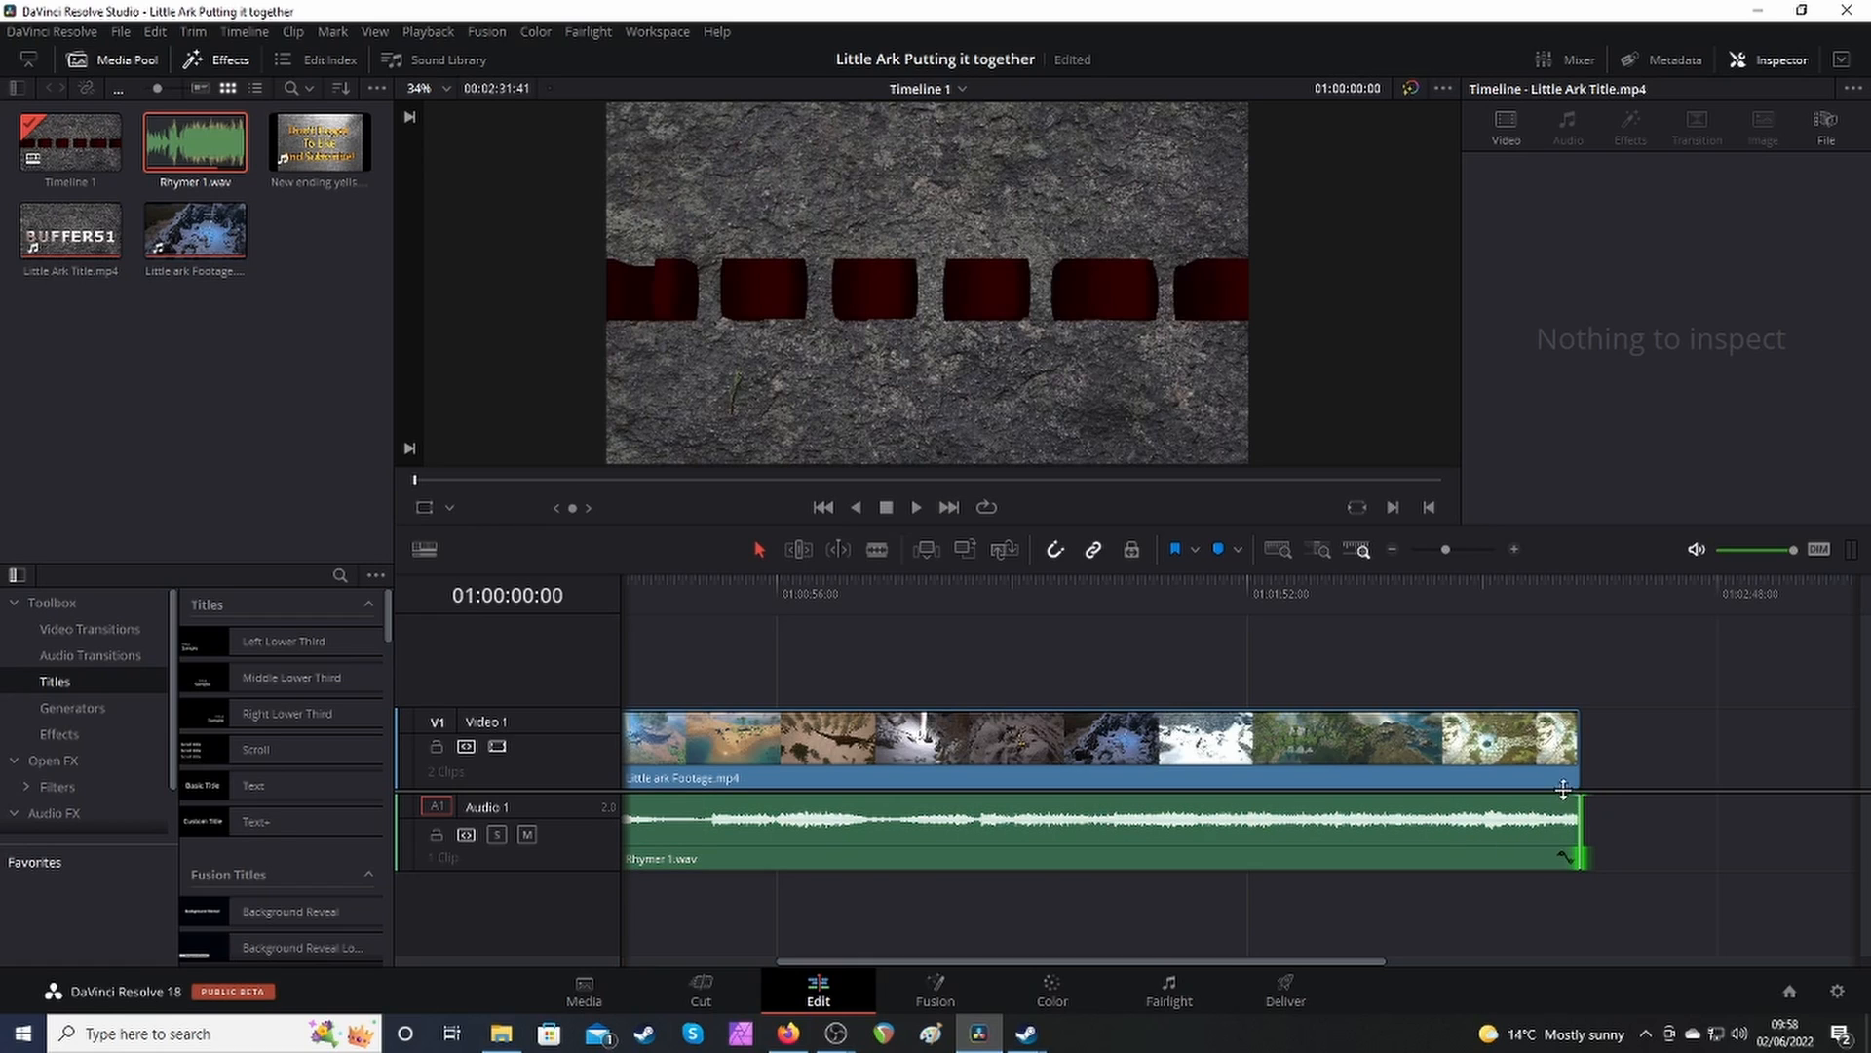
drag(1234, 958, 1397, 953)
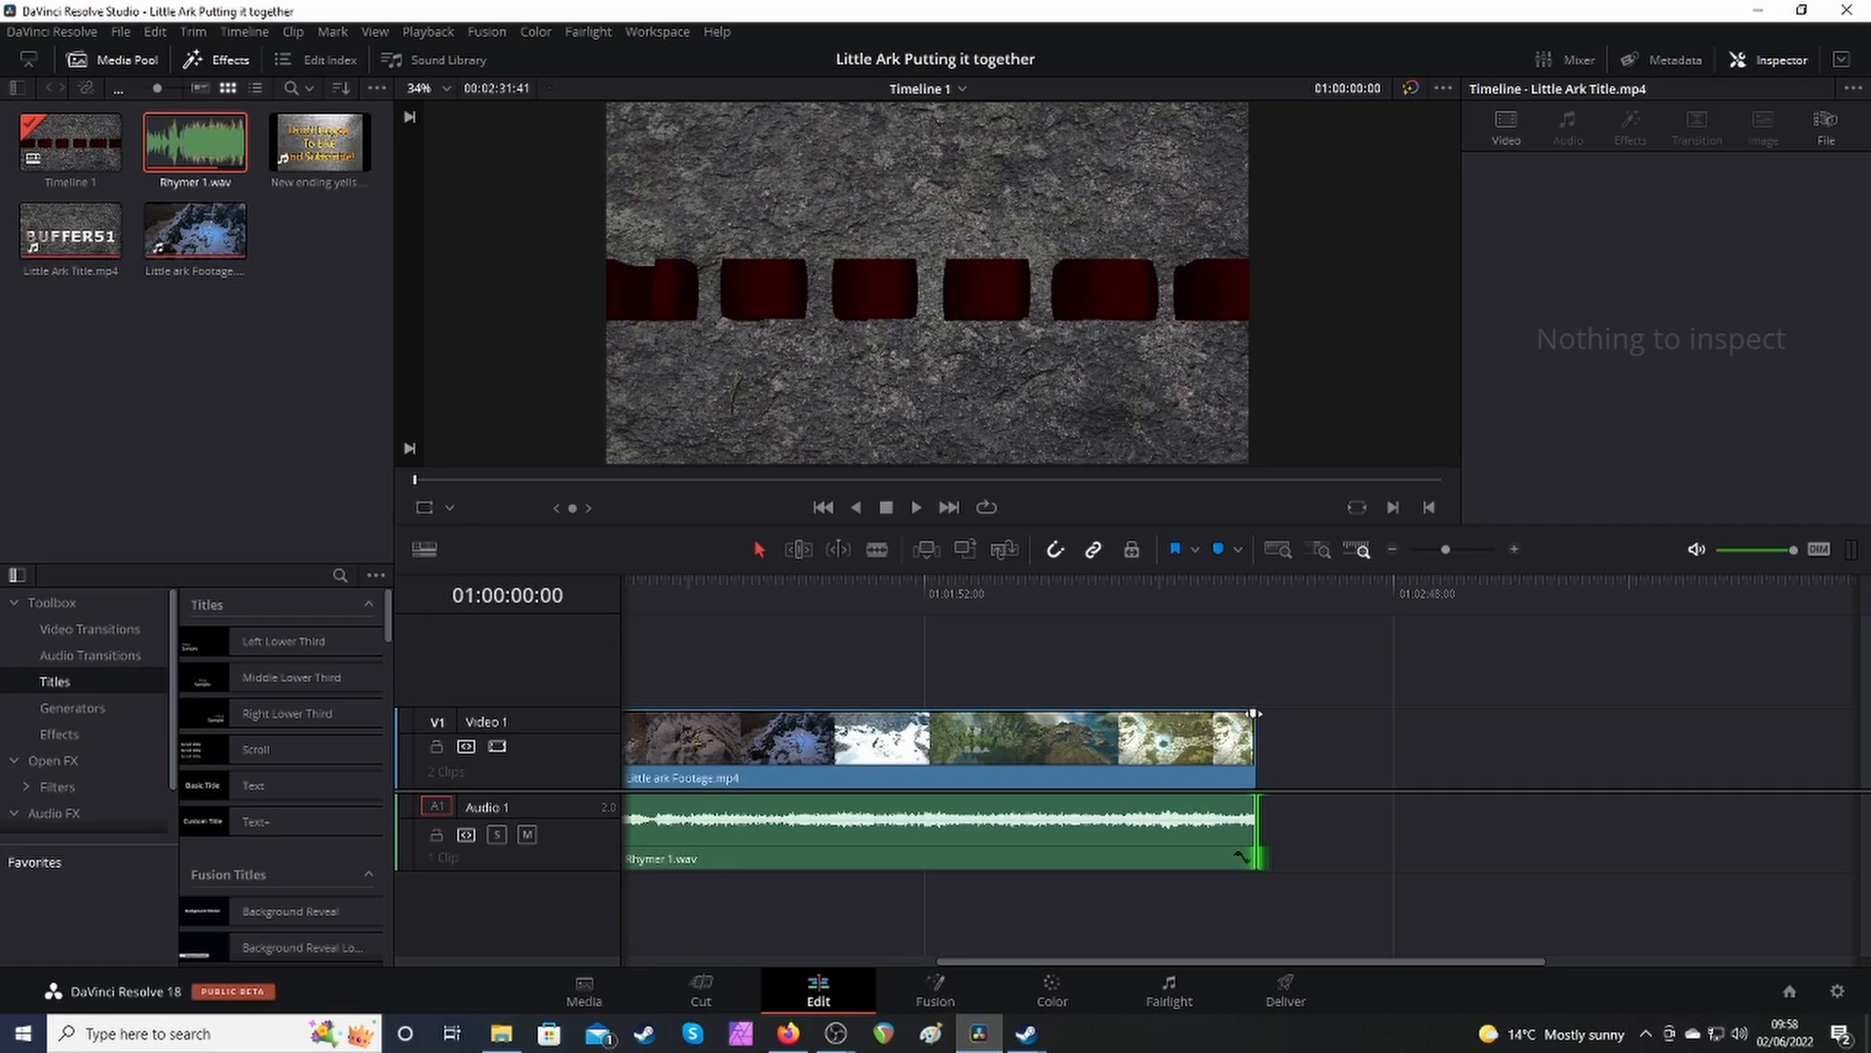
Add short fade-outs at the ends of the Little ark Footage and Rhymer 1 clips and play the timeline from its start.
drag(1254, 714, 1245, 714)
drag(1253, 799, 1240, 799)
drag(1119, 963, 773, 984)
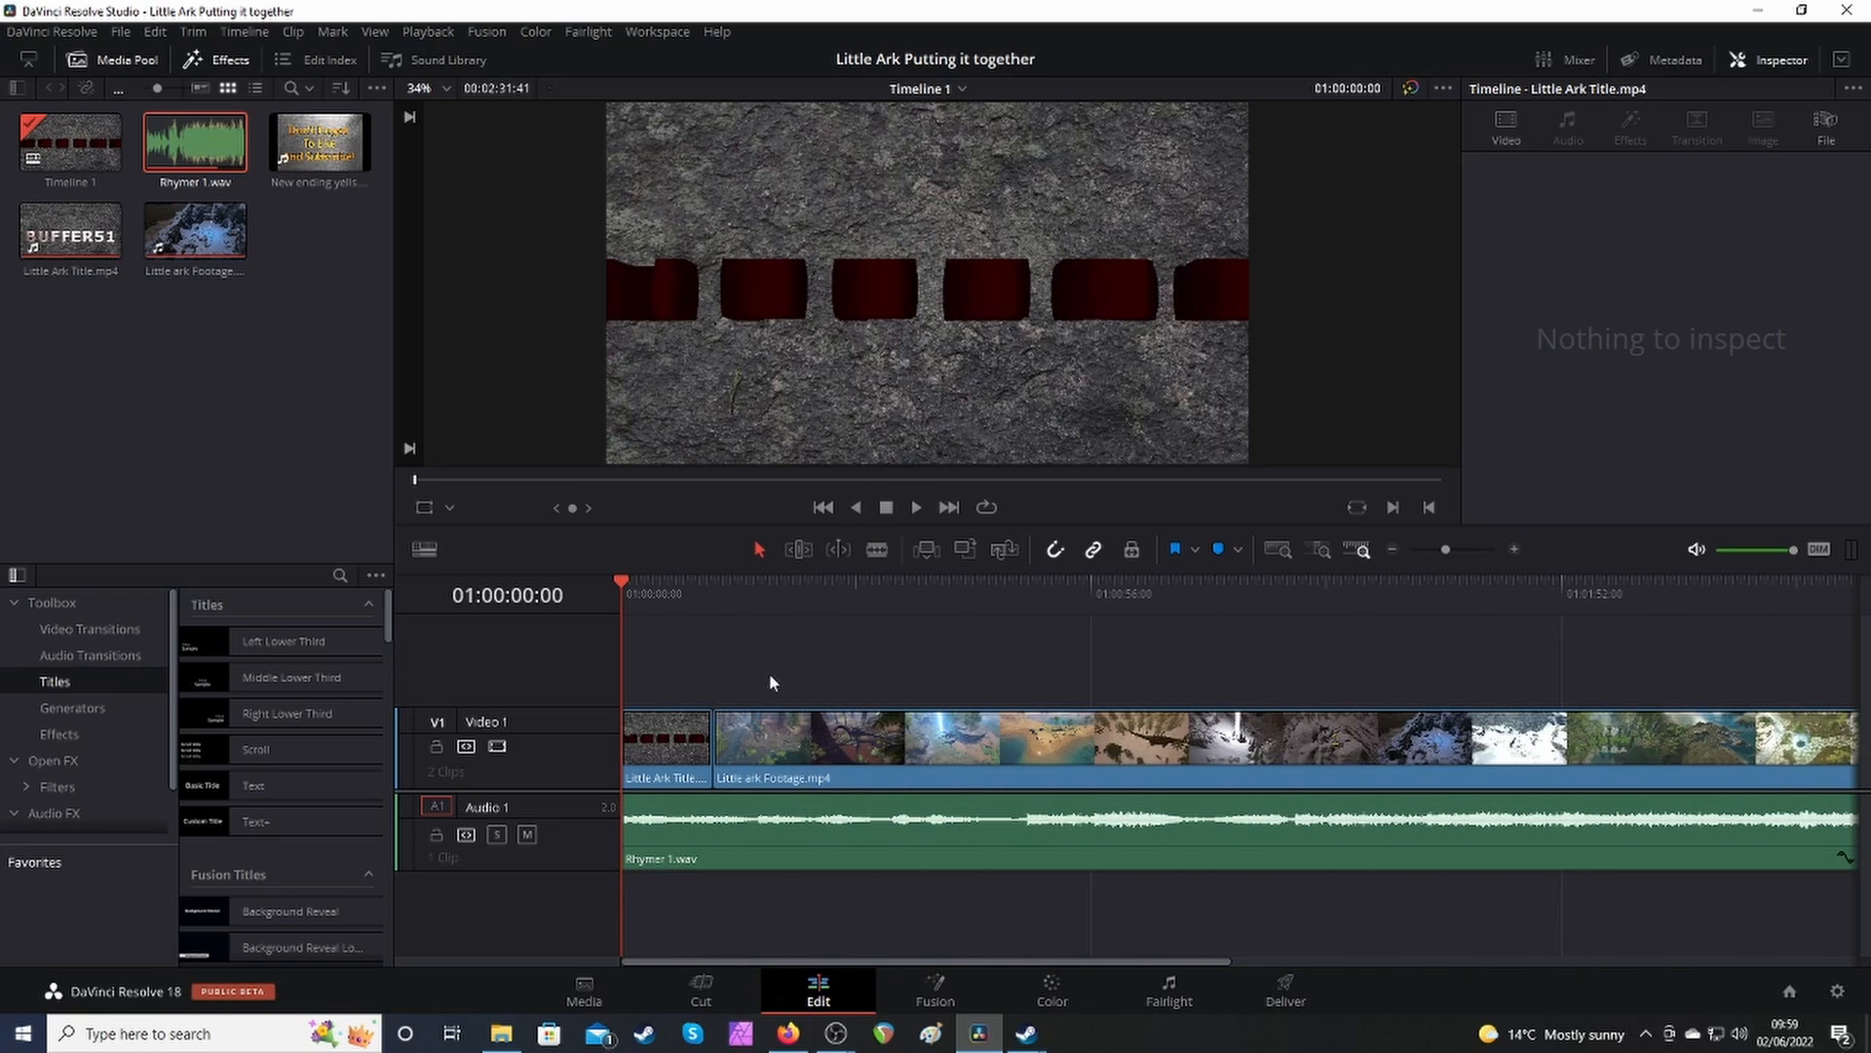
click(915, 506)
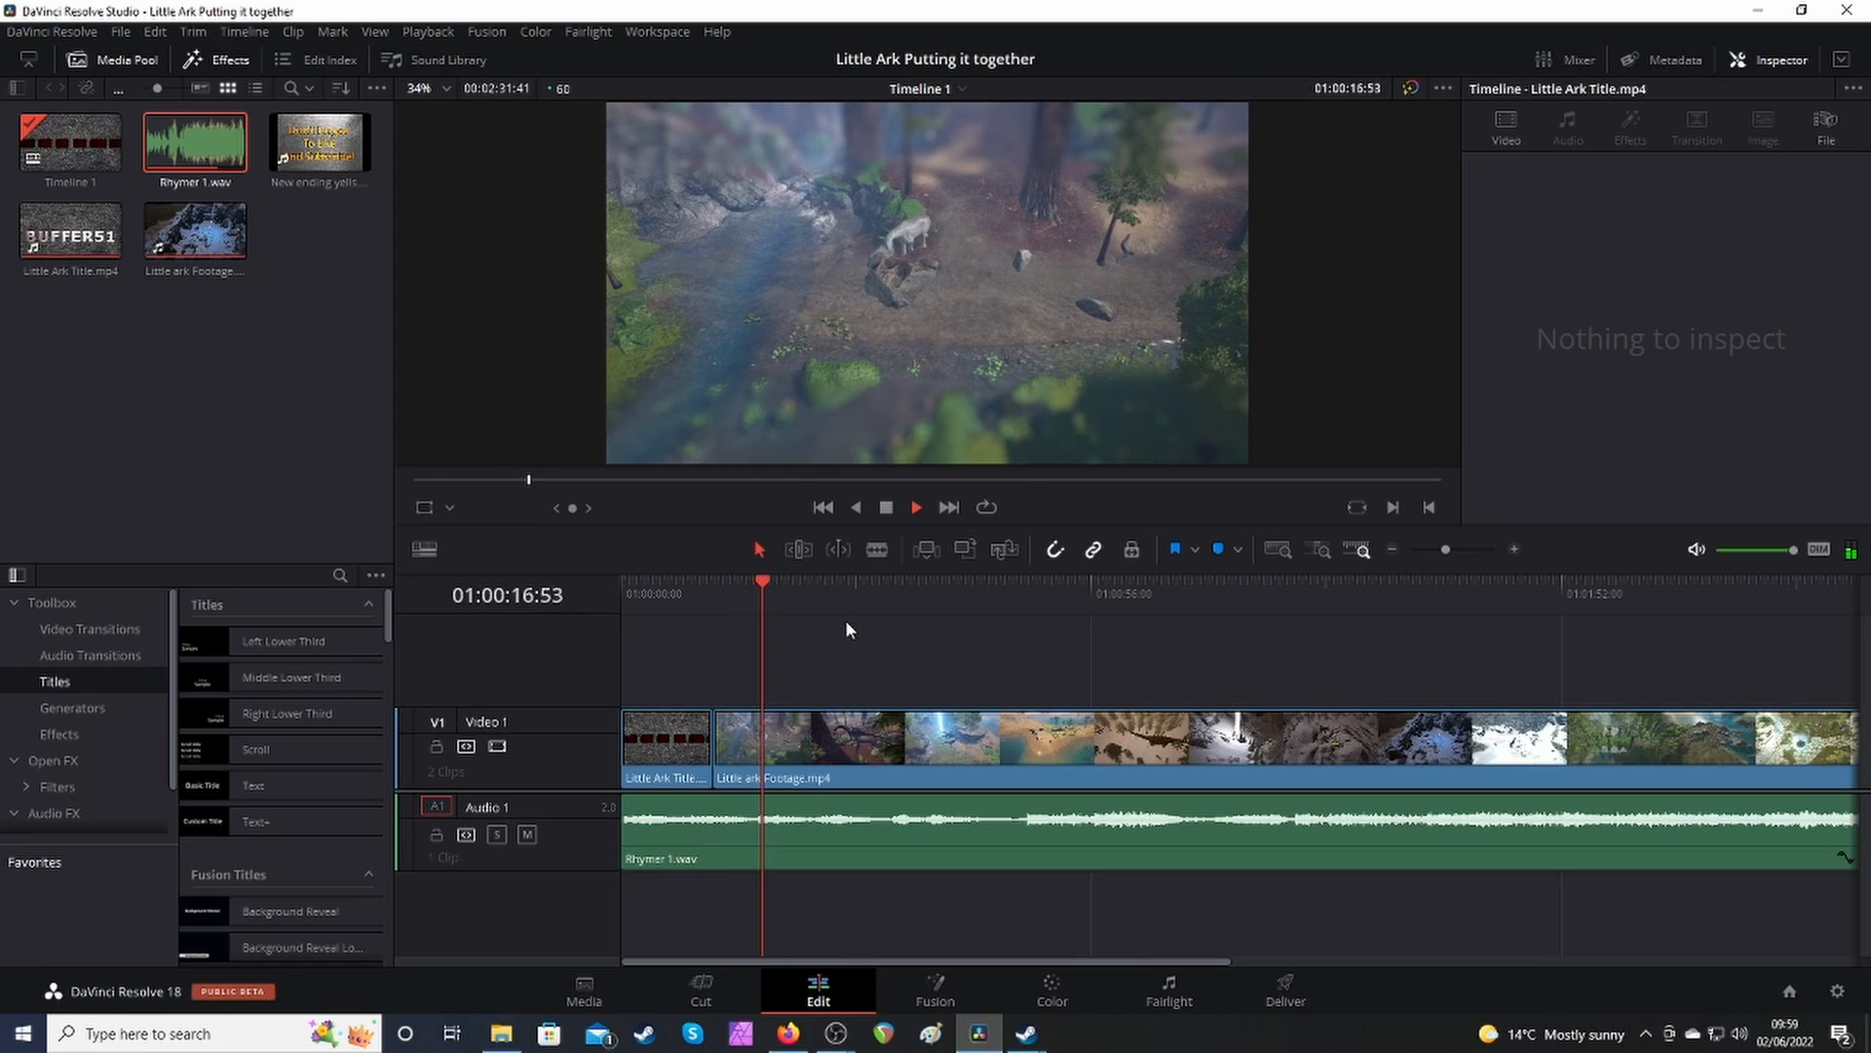
click(887, 507)
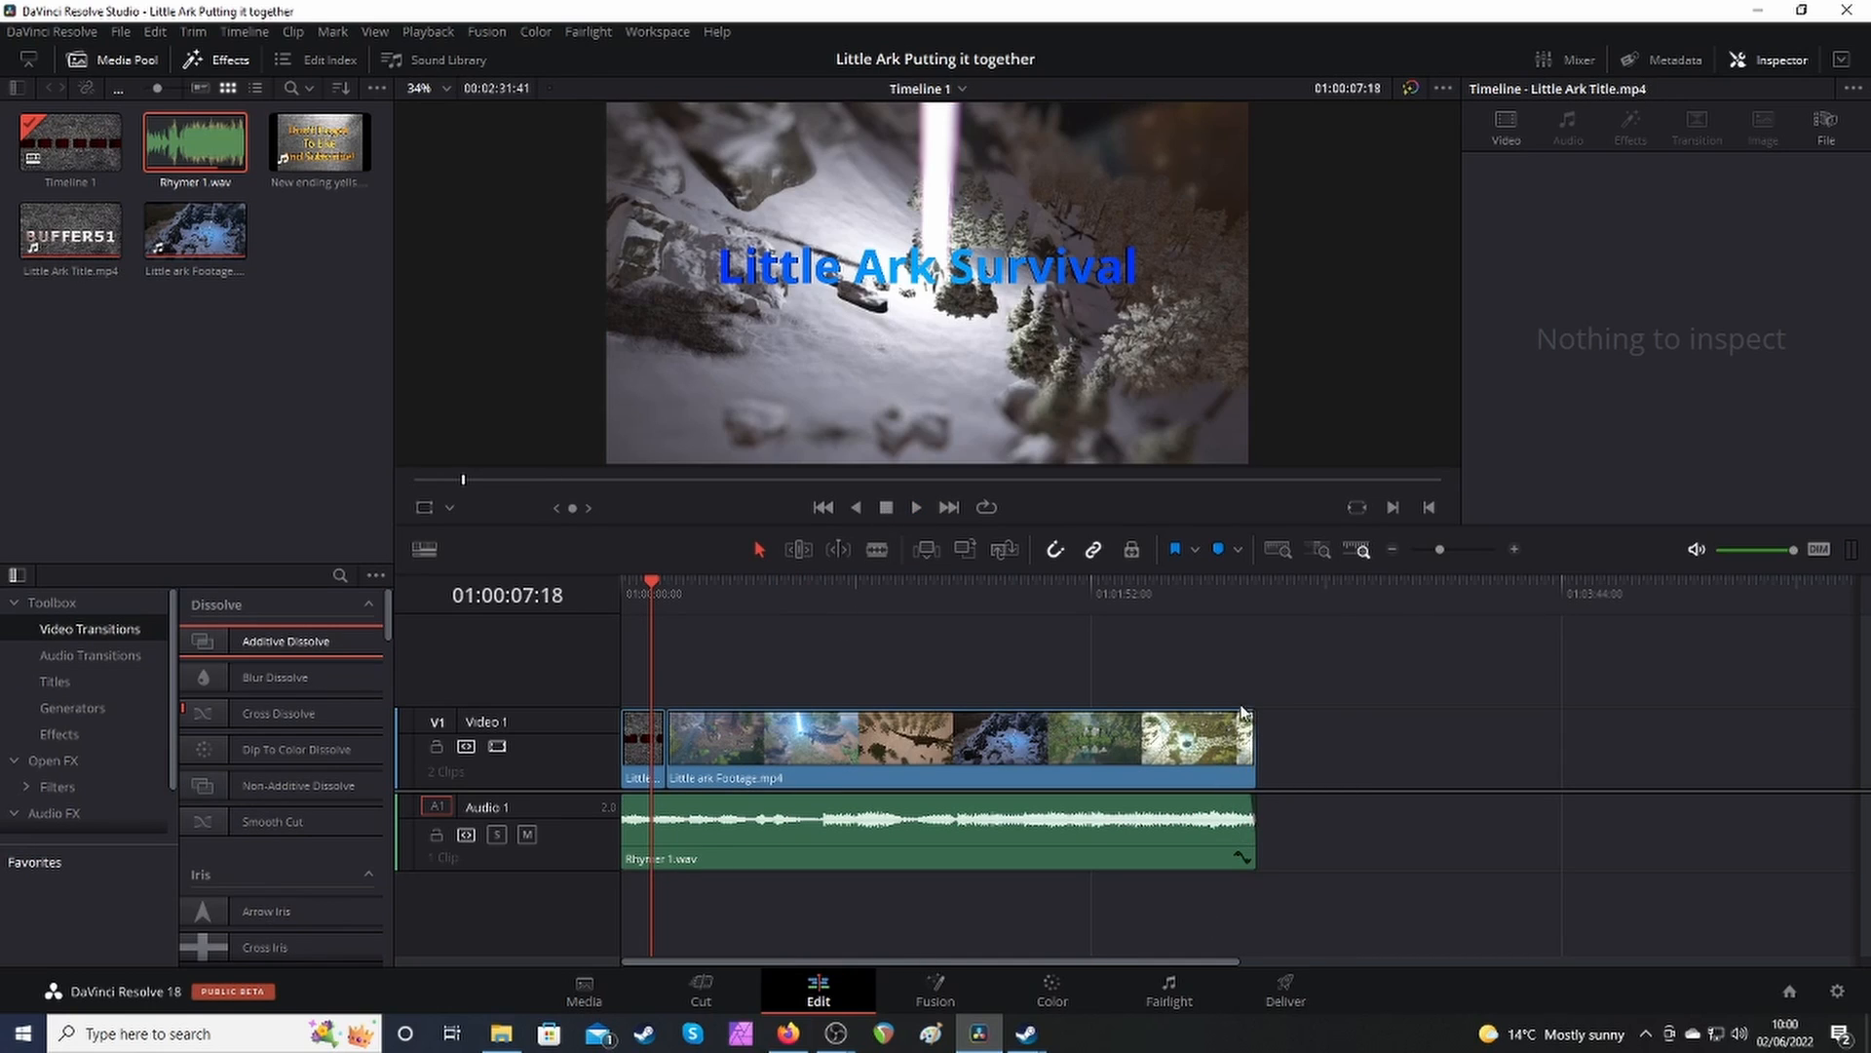
Place the New ending yells clip directly after the Little ark Footage clip and play back the transition into the ending.
drag(319, 144, 1267, 750)
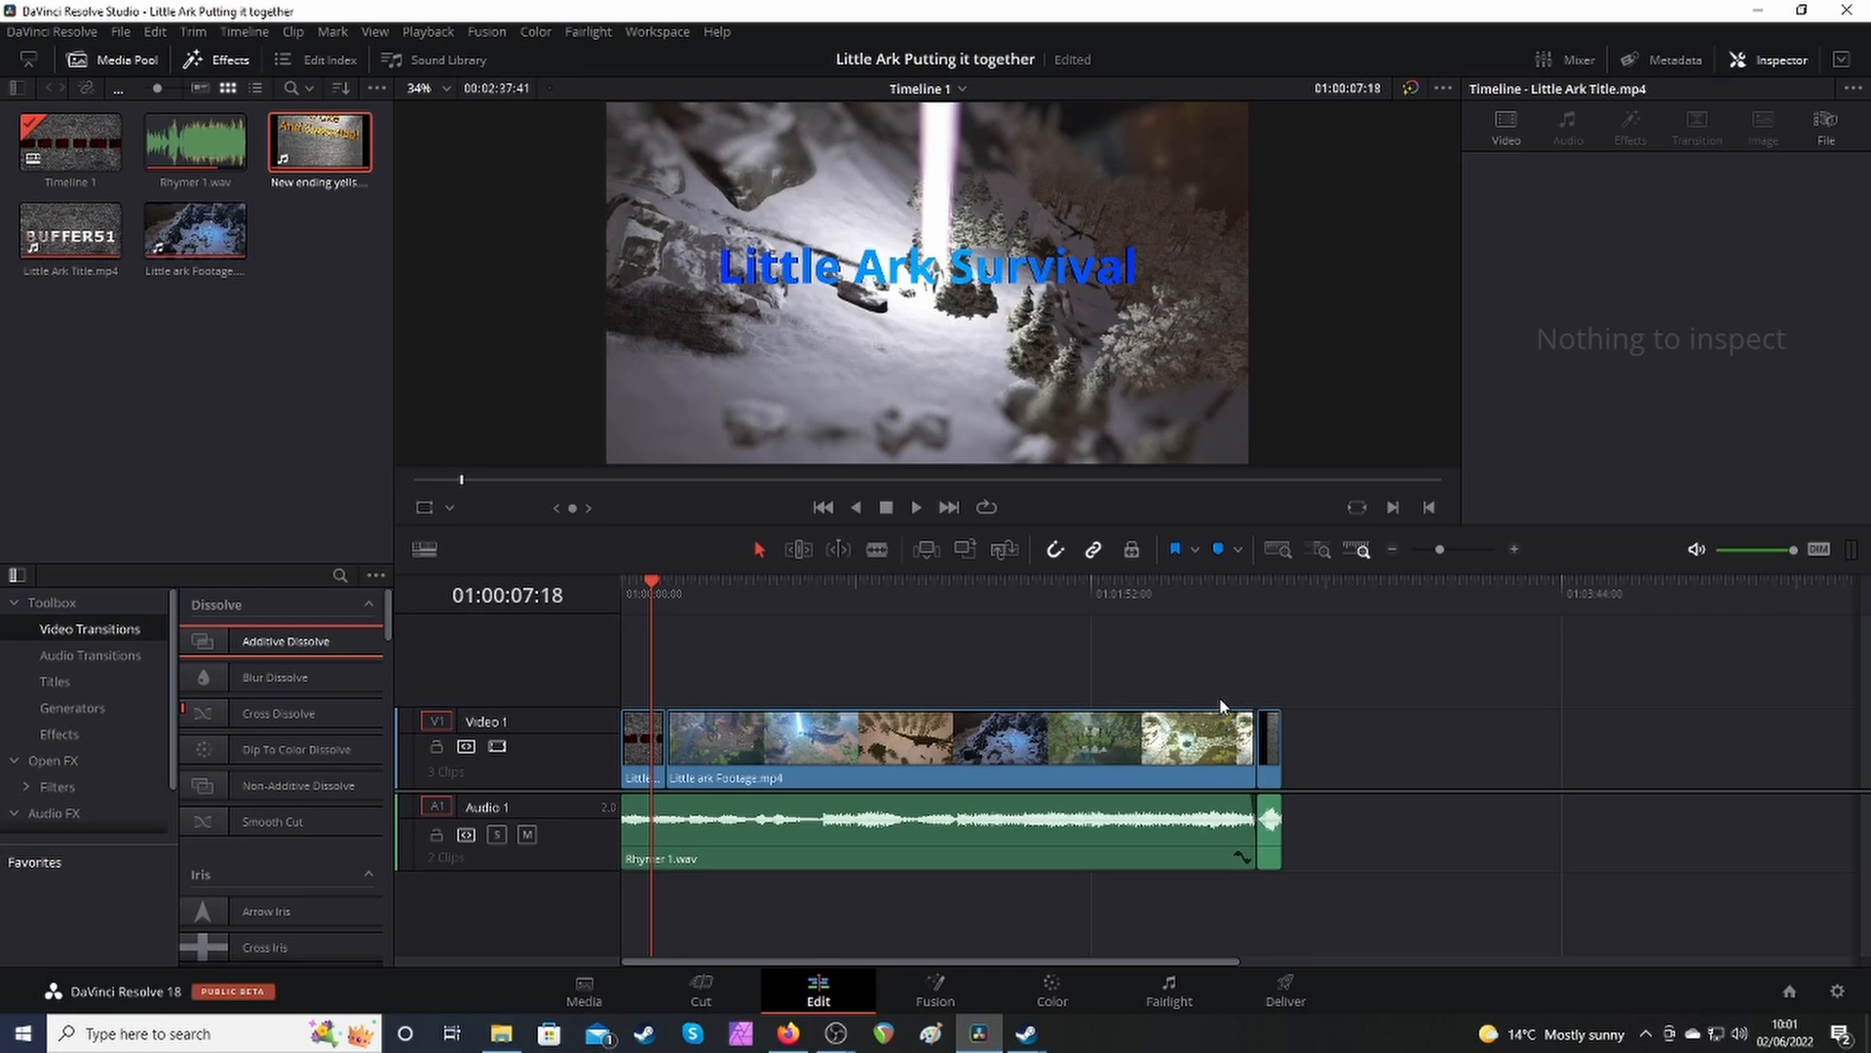
click(1214, 586)
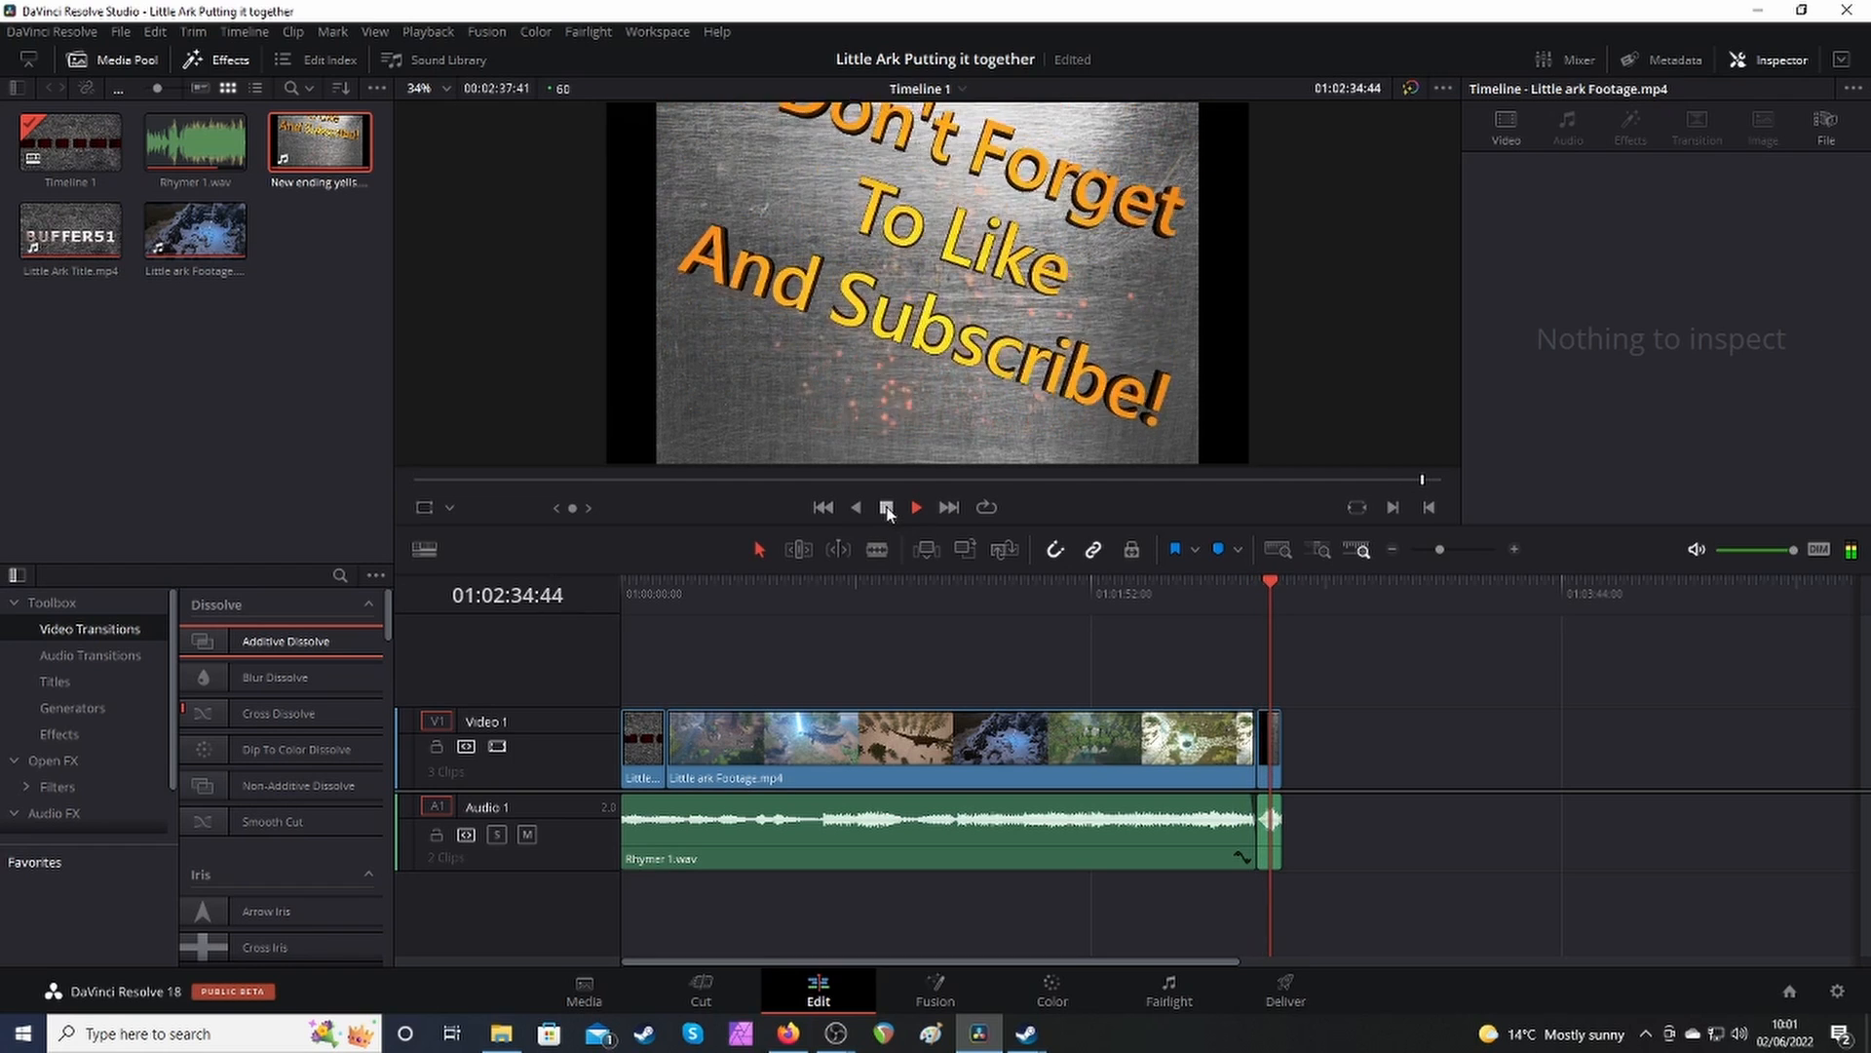
click(887, 508)
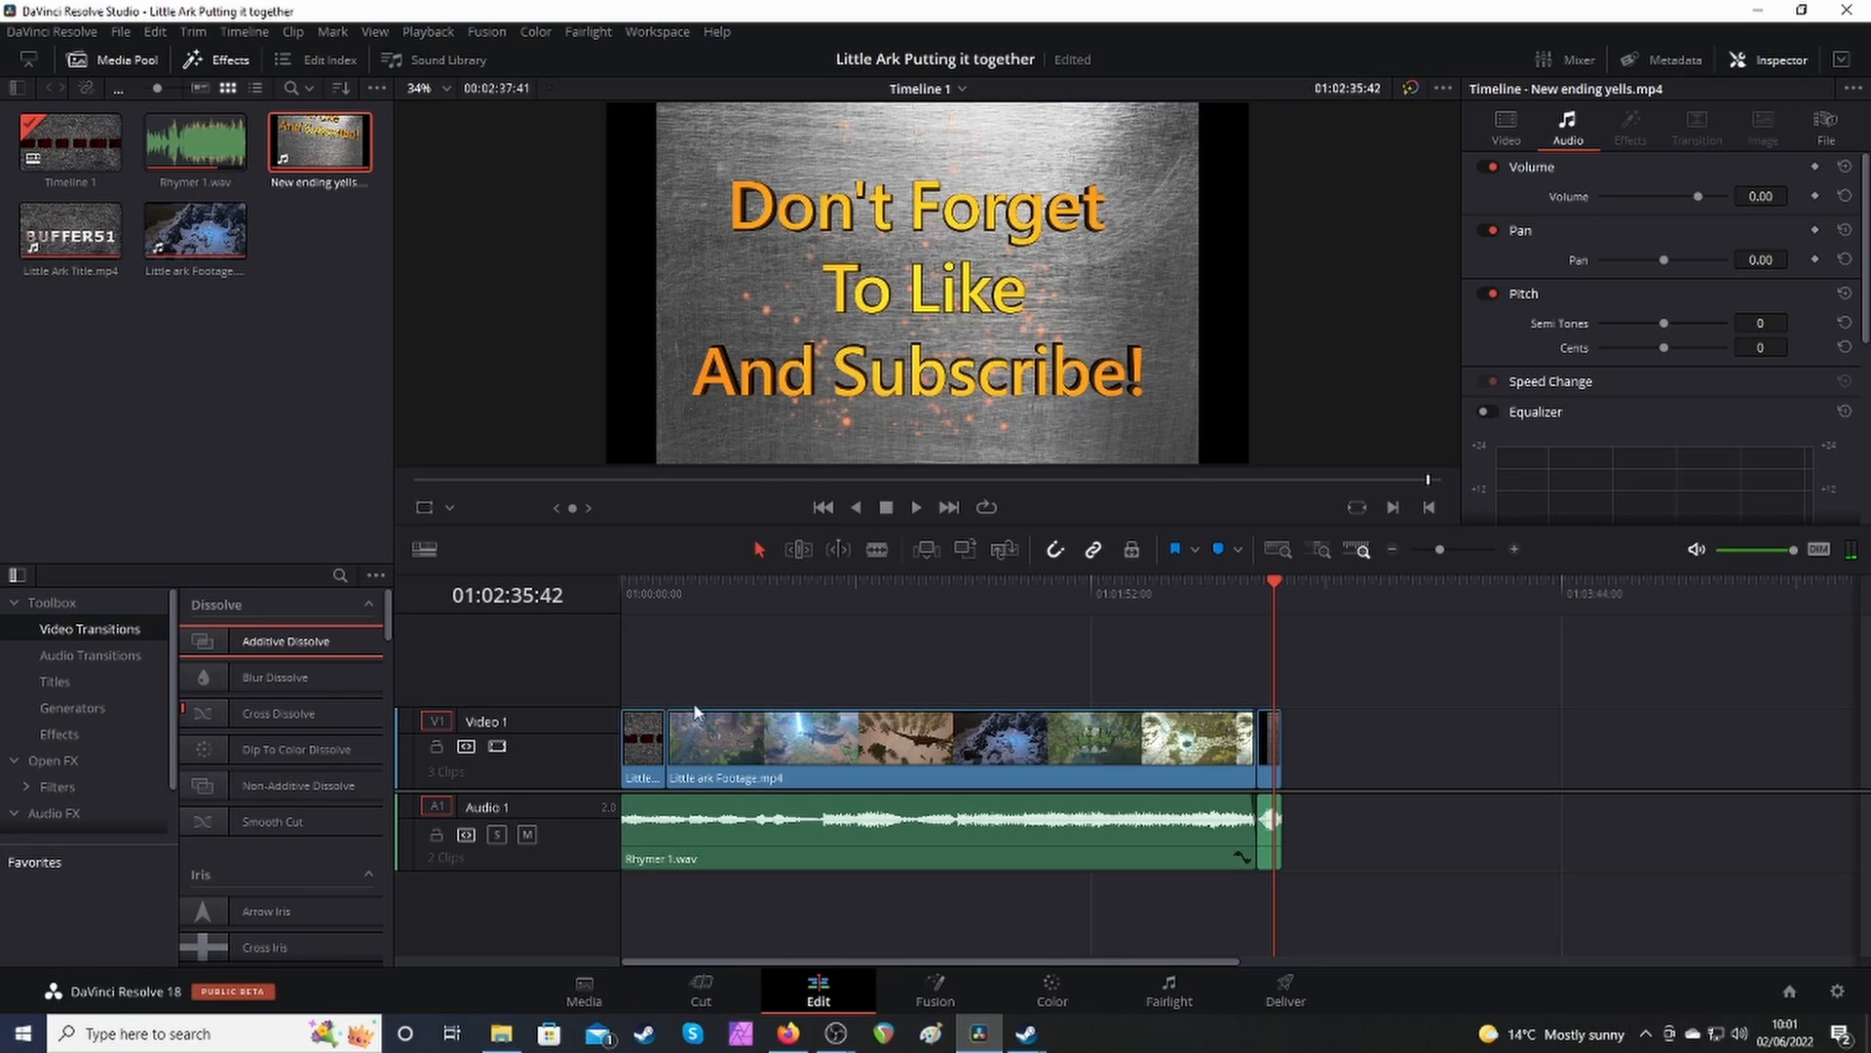
Review the assembled timeline, examining the title at the start and the join between the gameplay footage and the ending clip.
click(1515, 551)
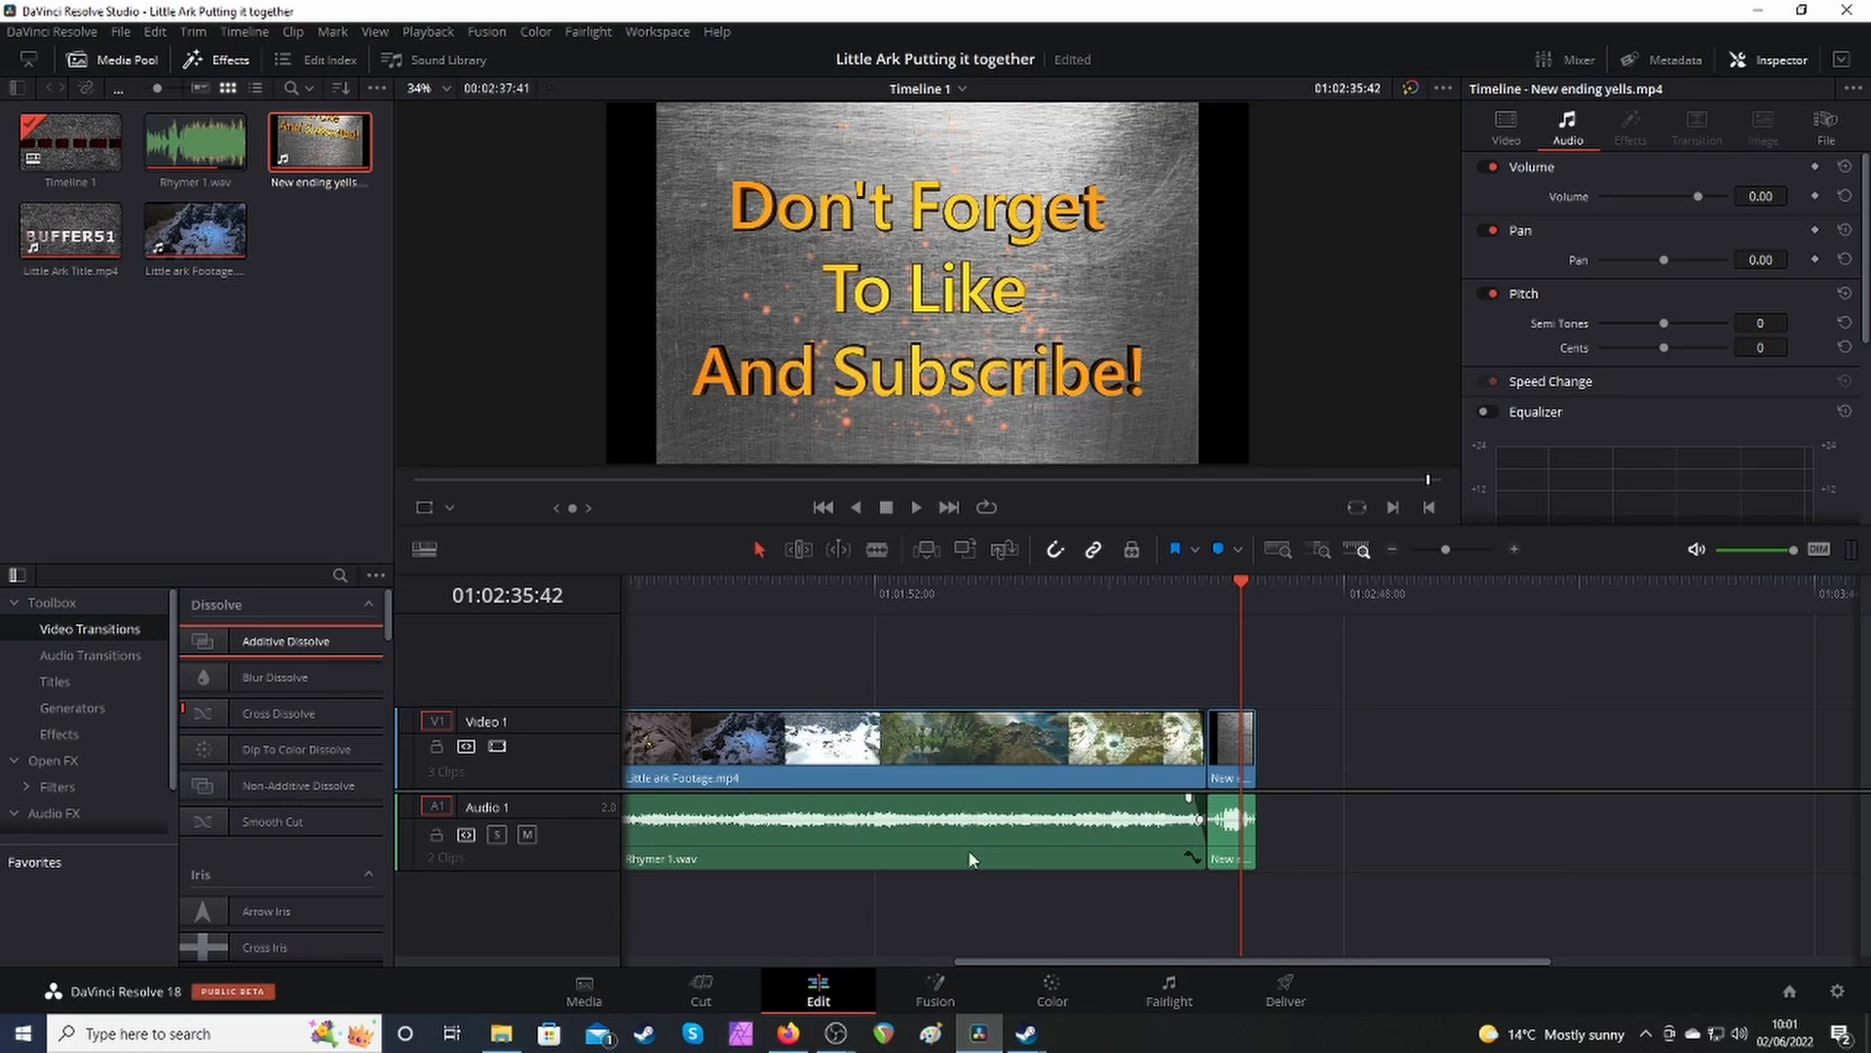
drag(980, 963, 631, 980)
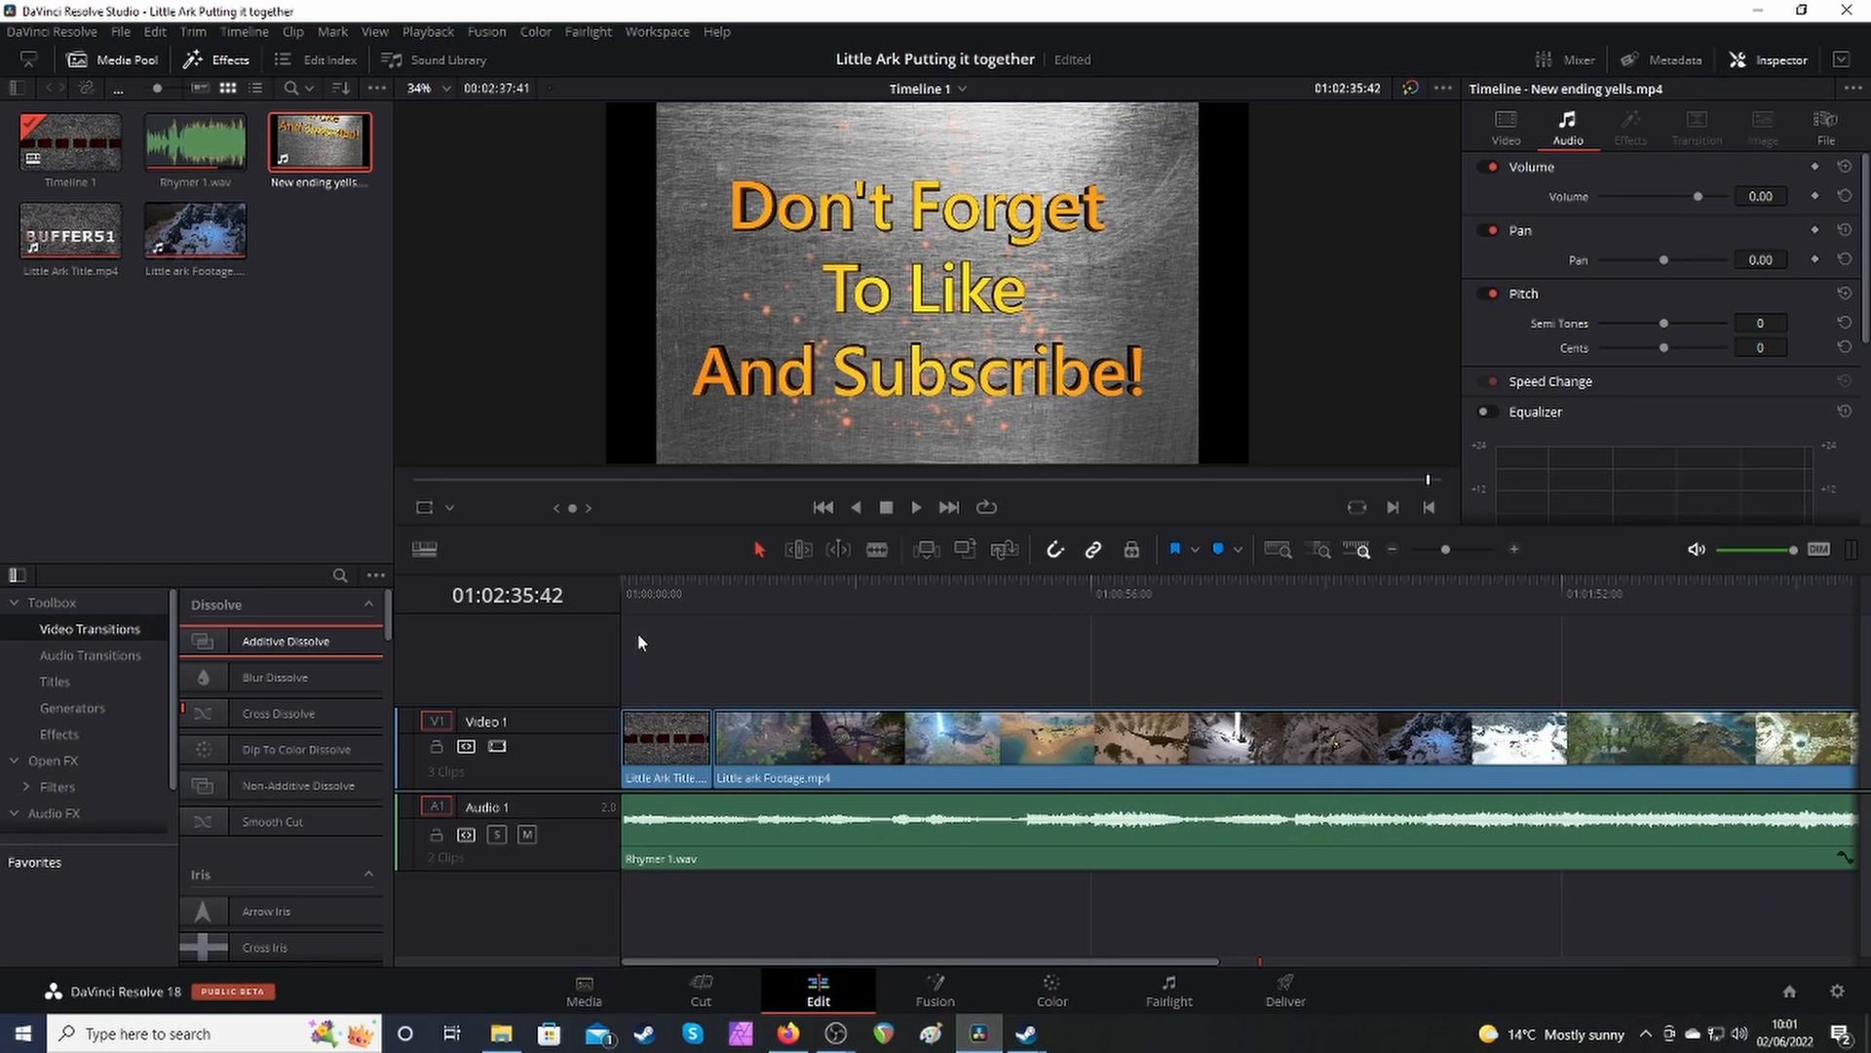
click(623, 585)
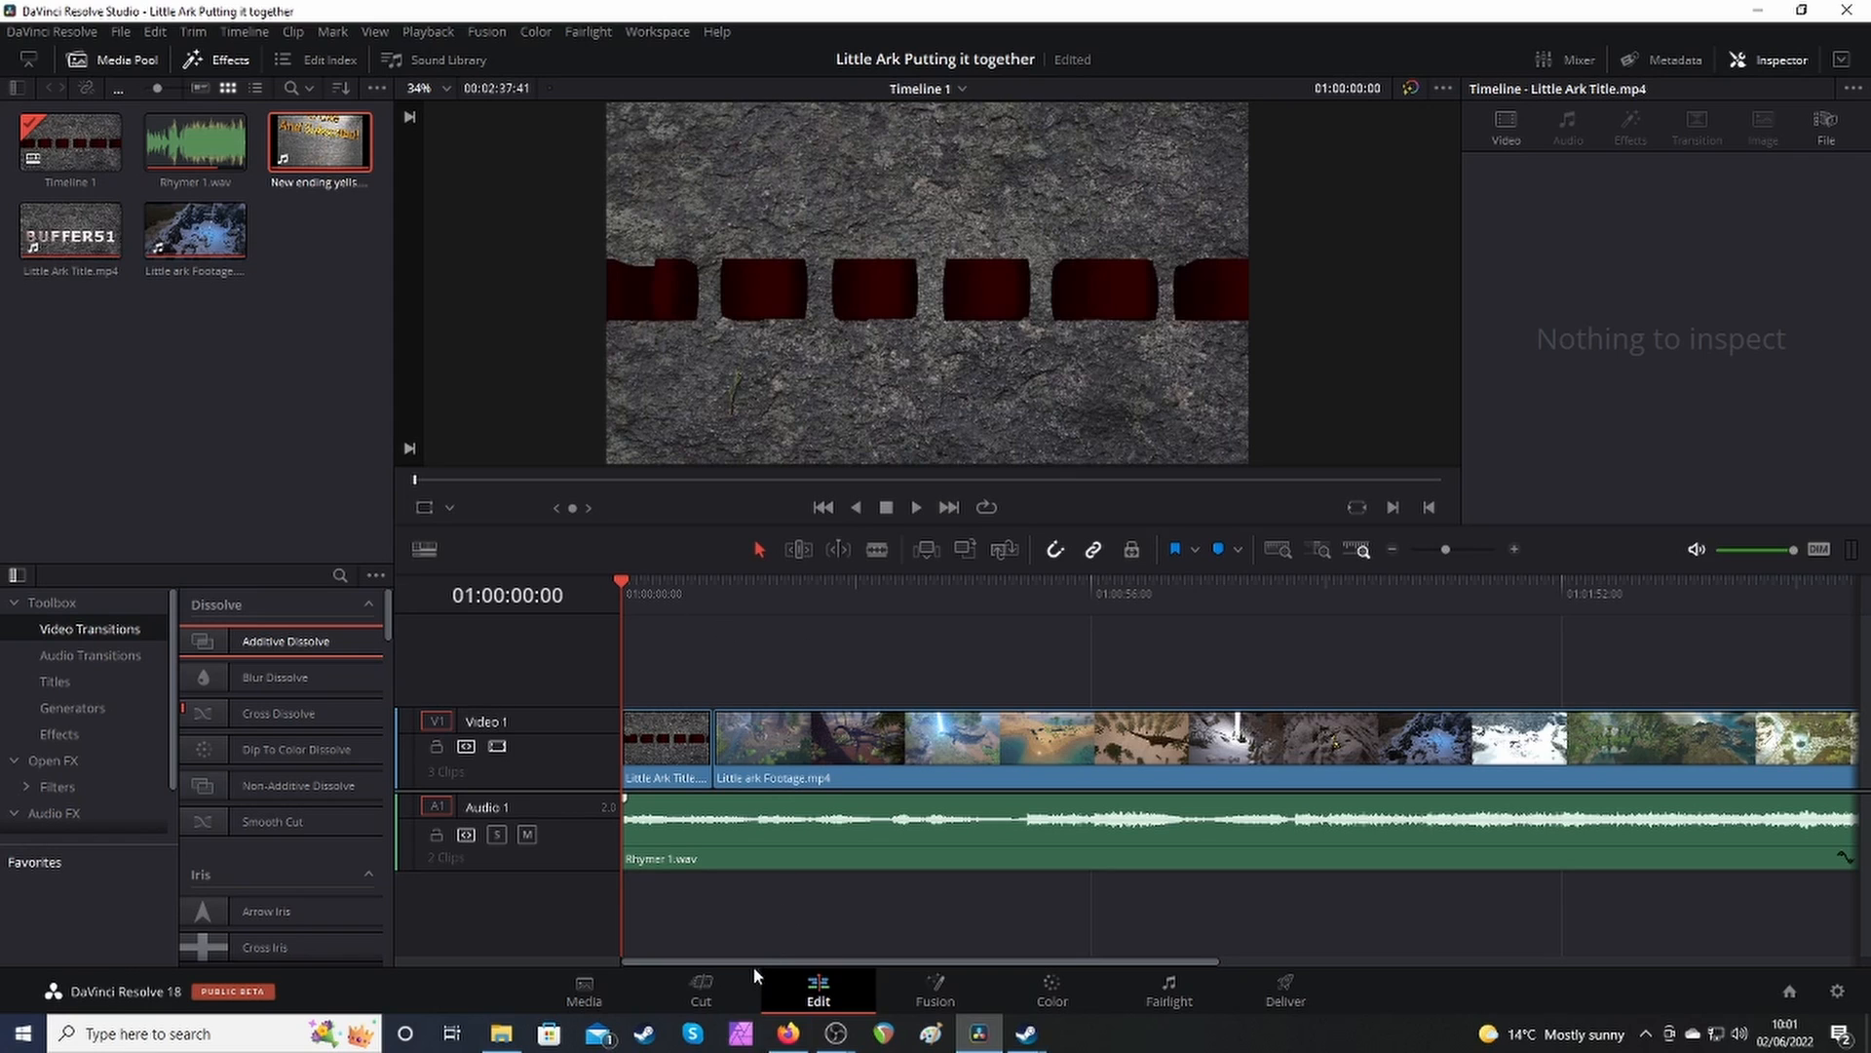
drag(747, 962, 668, 970)
drag(1150, 965, 1367, 965)
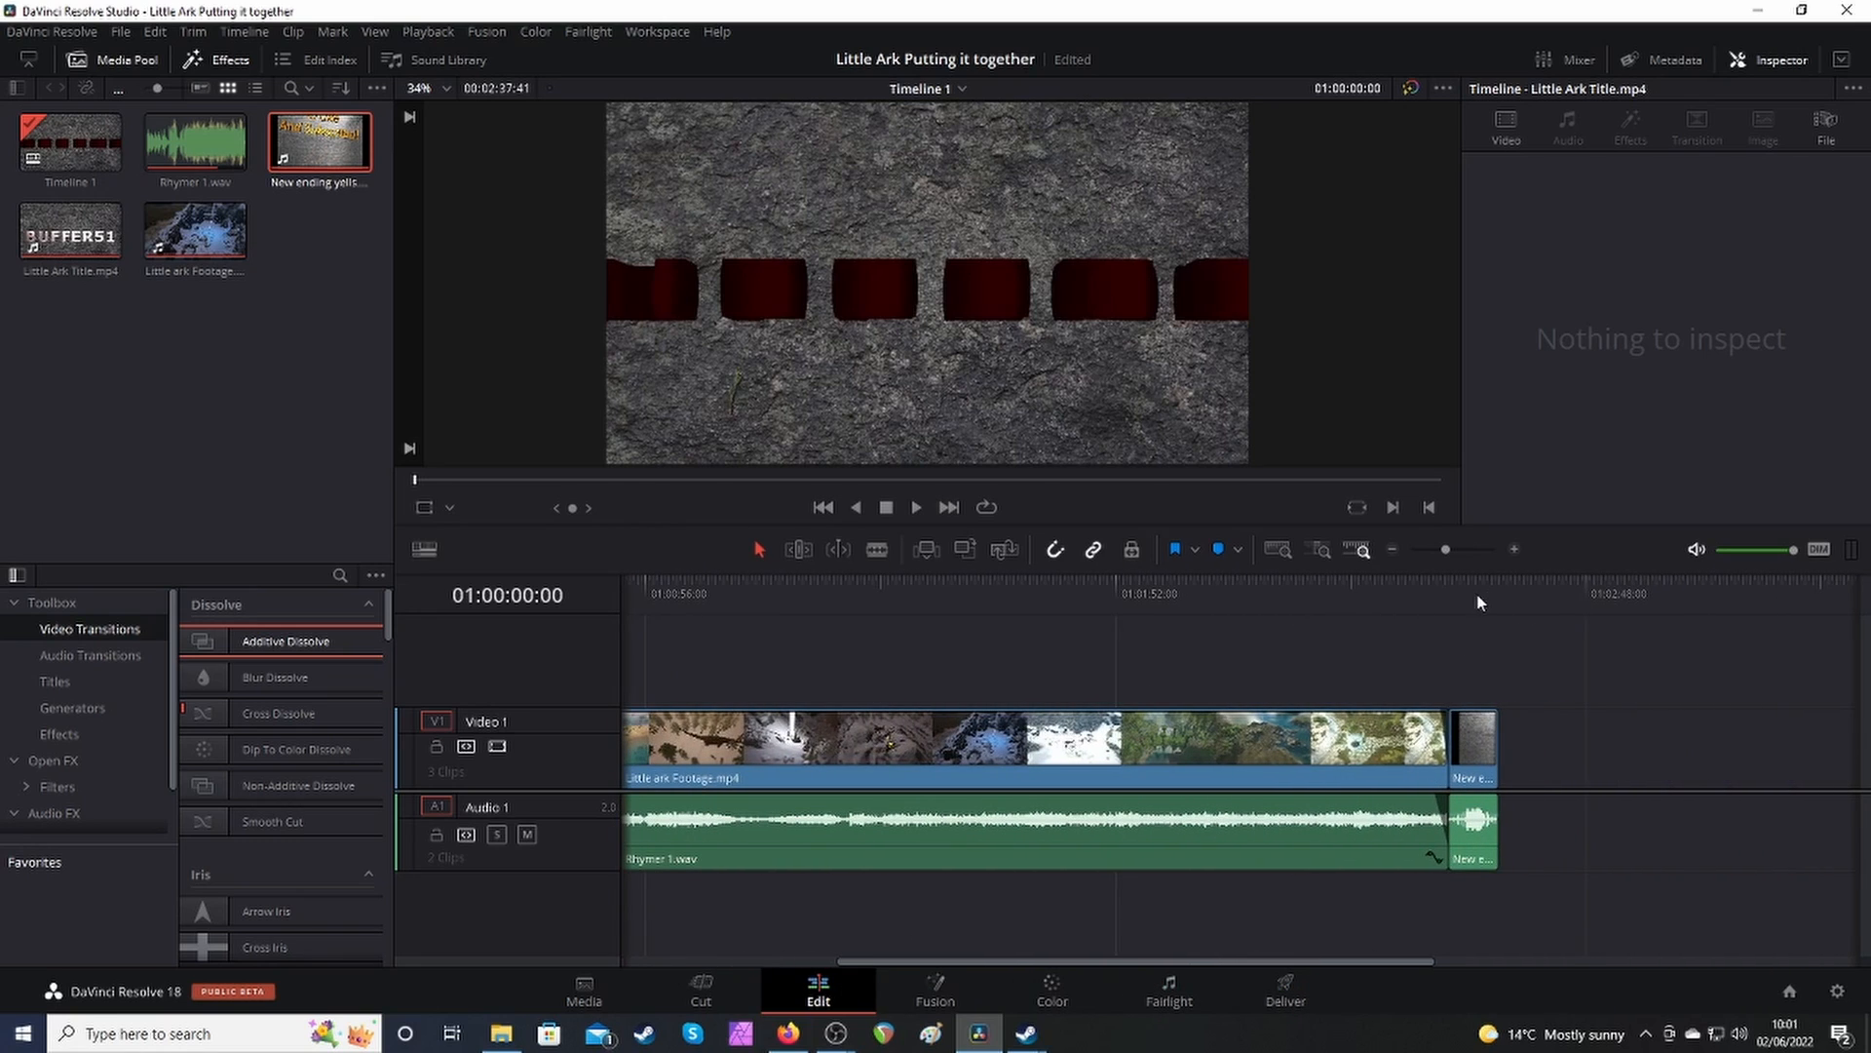
click(1445, 586)
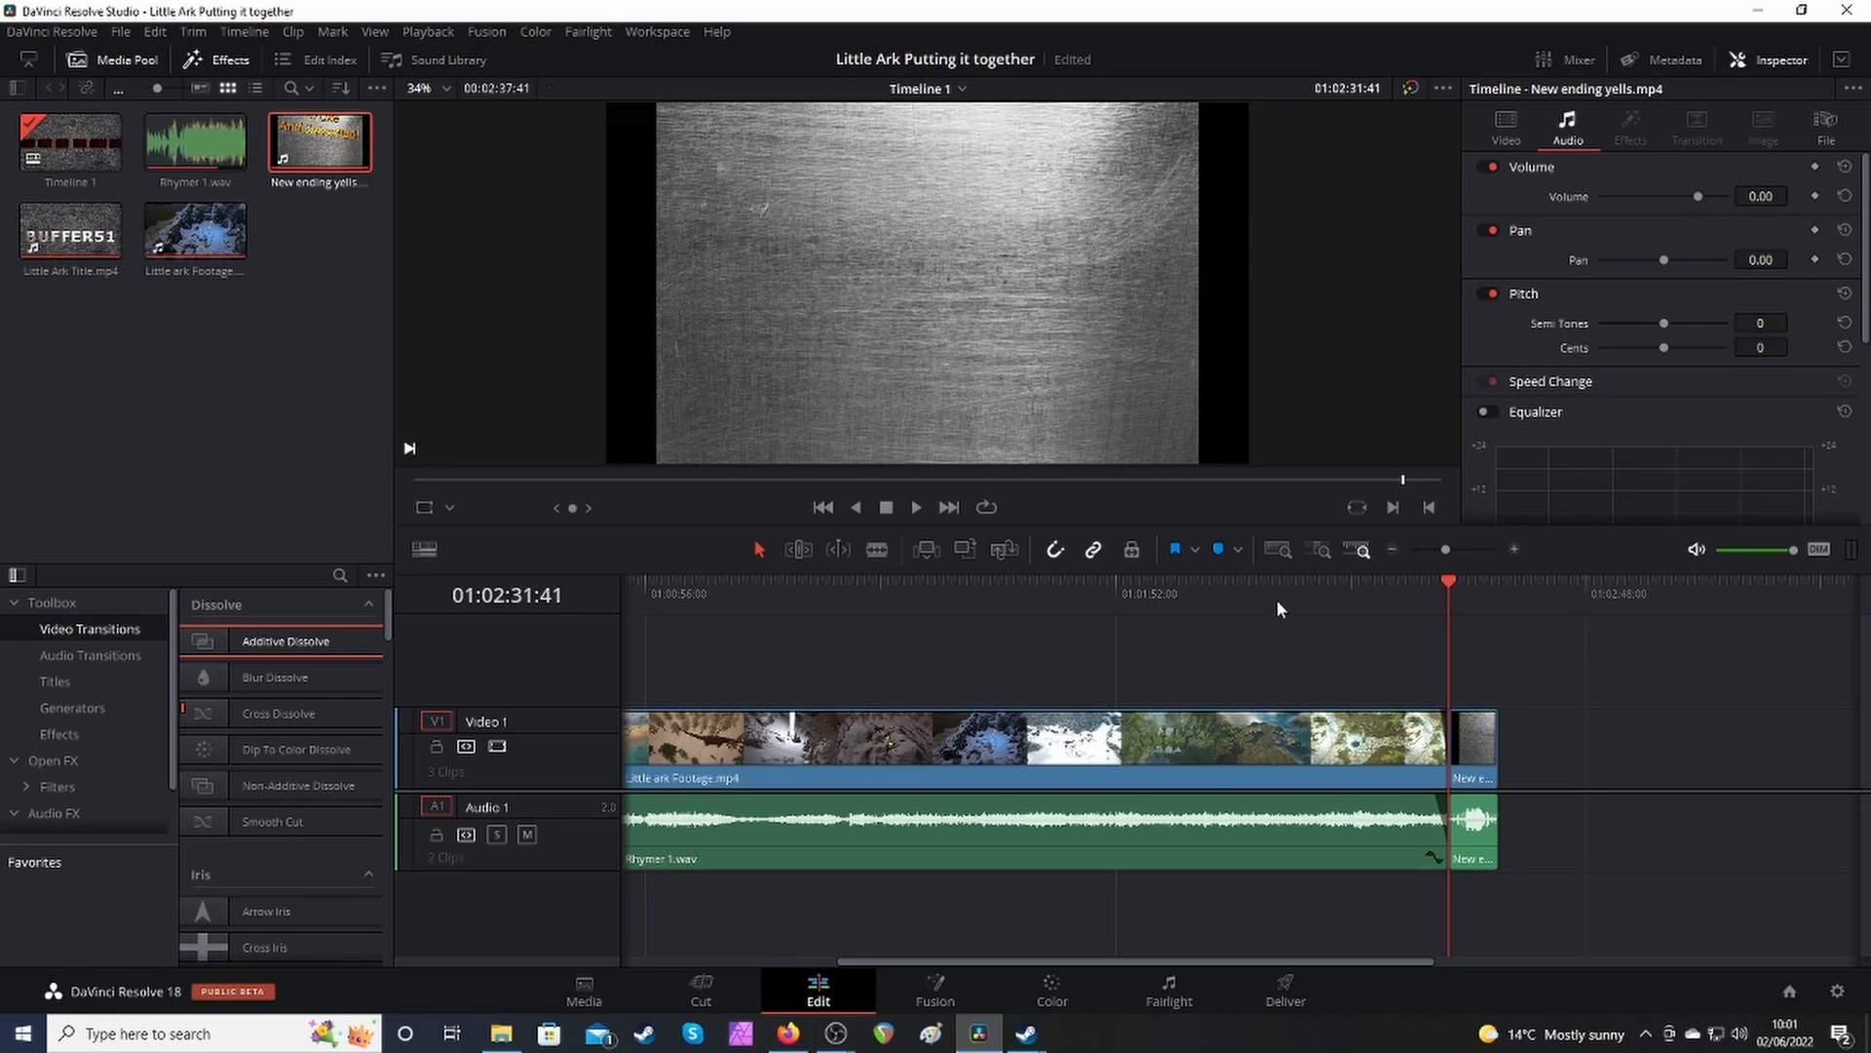
click(1397, 587)
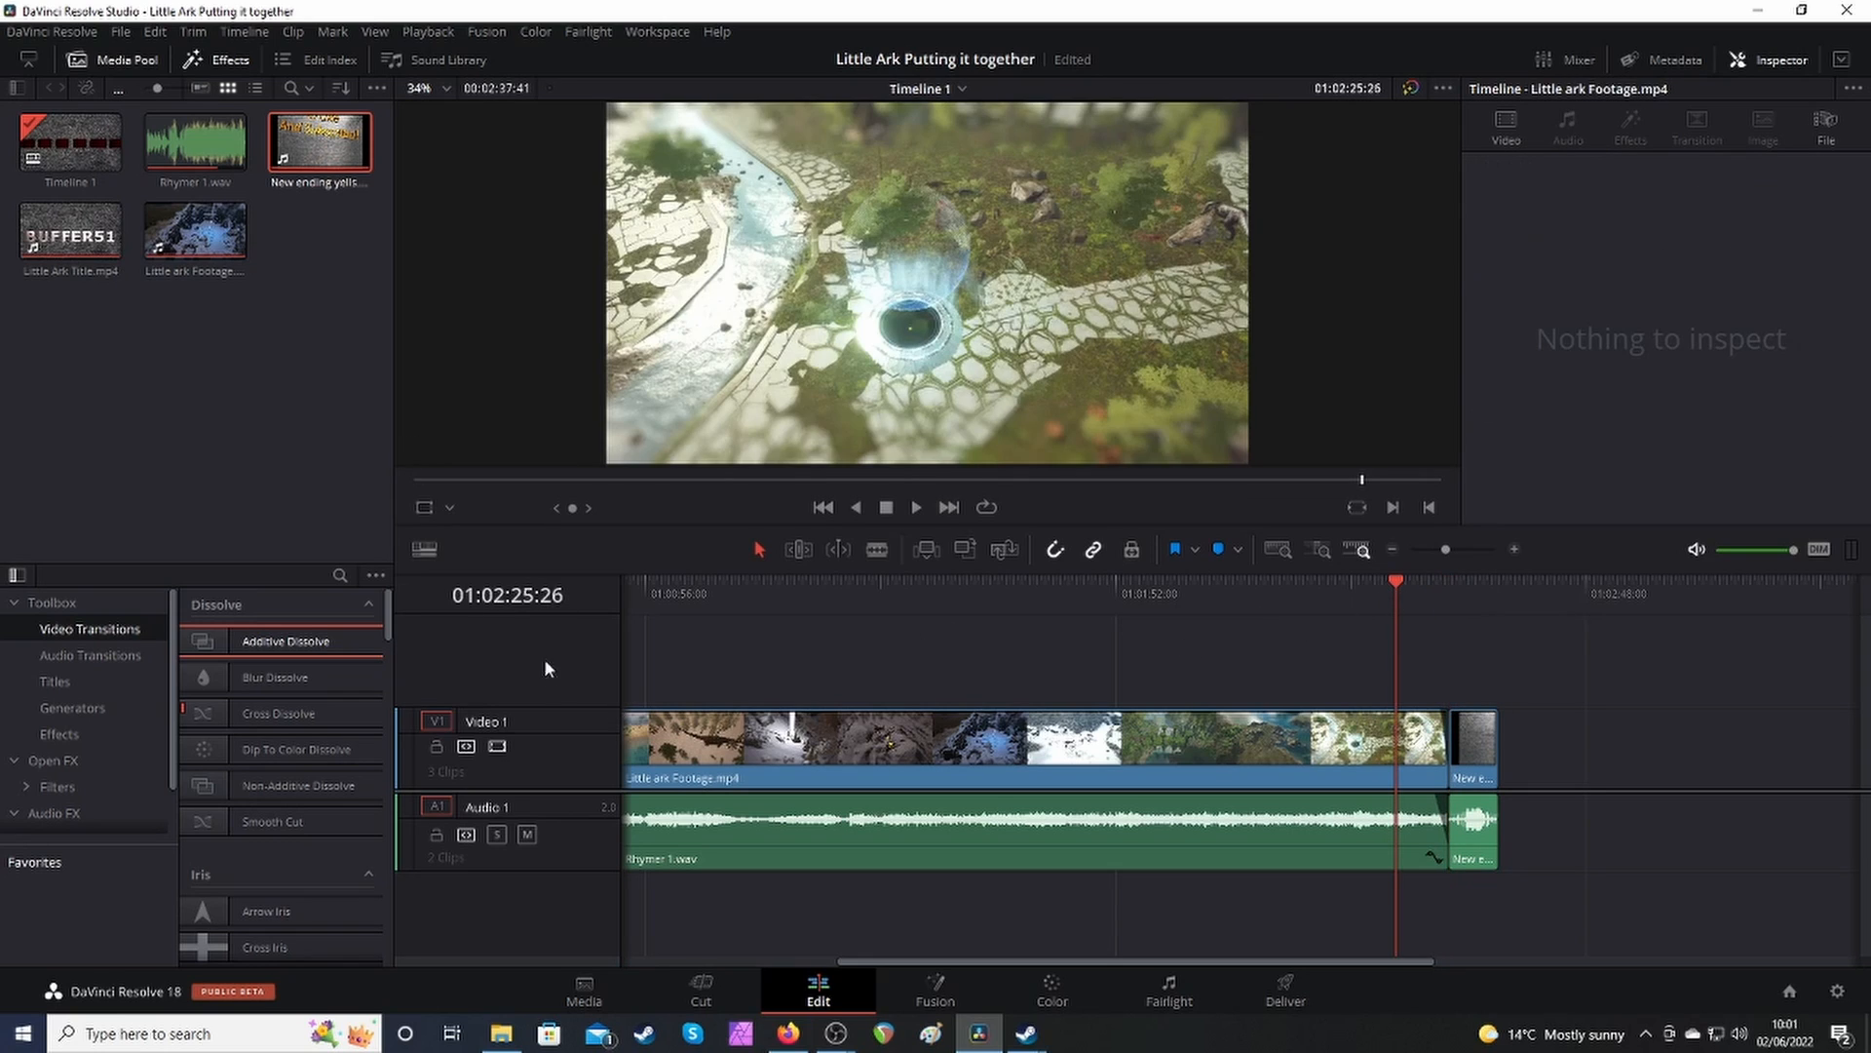
drag(1146, 956, 934, 965)
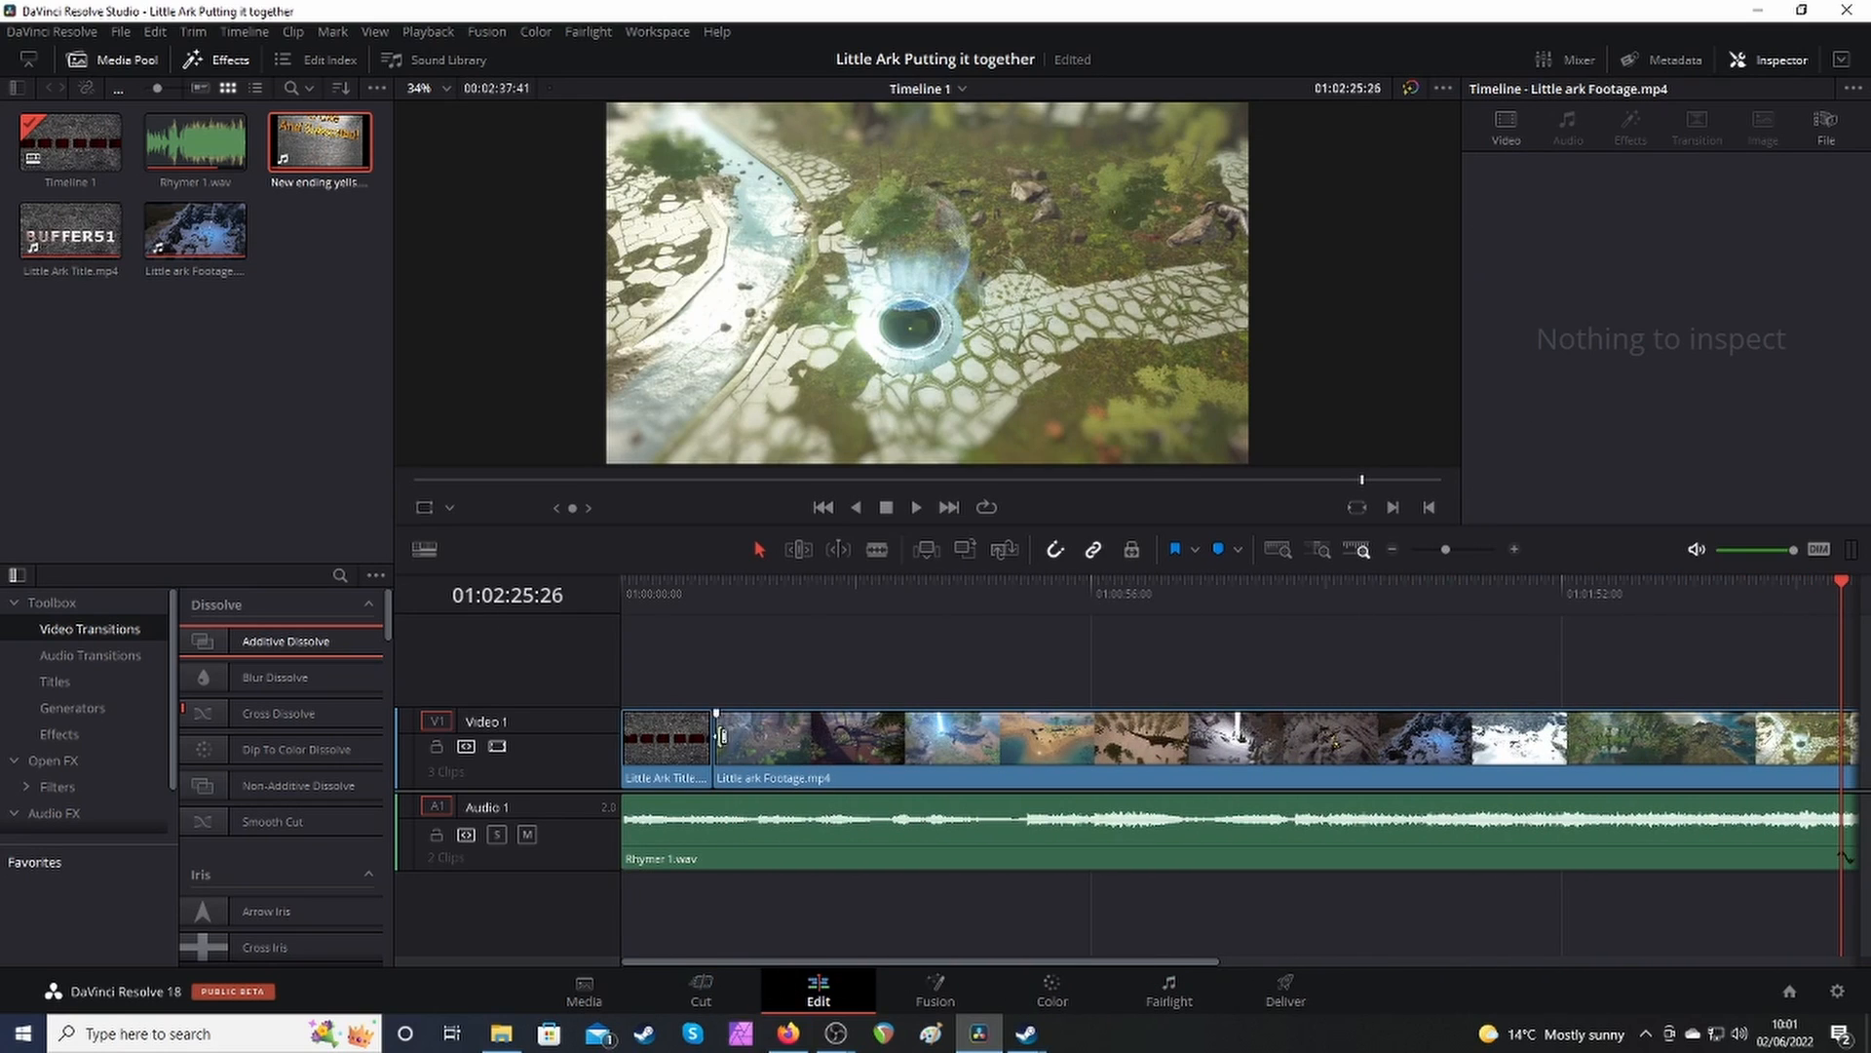
click(621, 583)
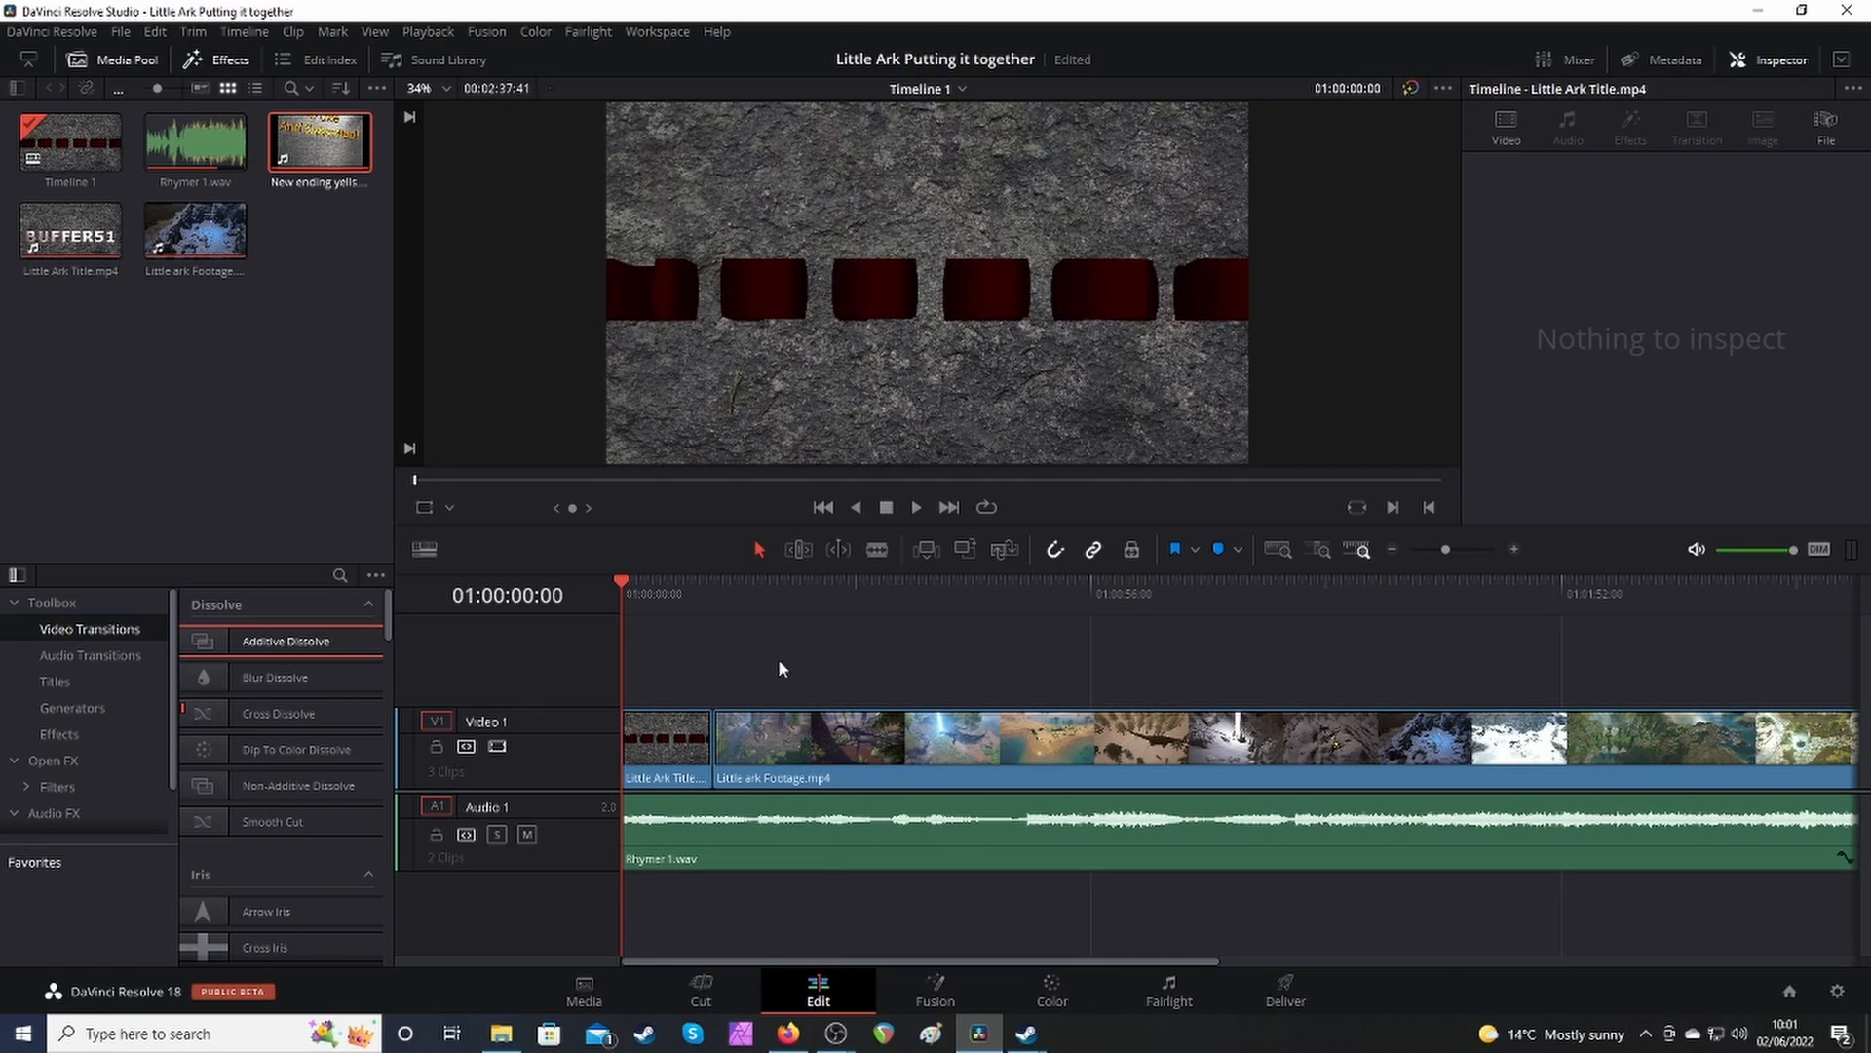
Save the project and set up its export on the Deliver page with the YouTube 1080p preset.
key(ctrl+s)
click(1286, 987)
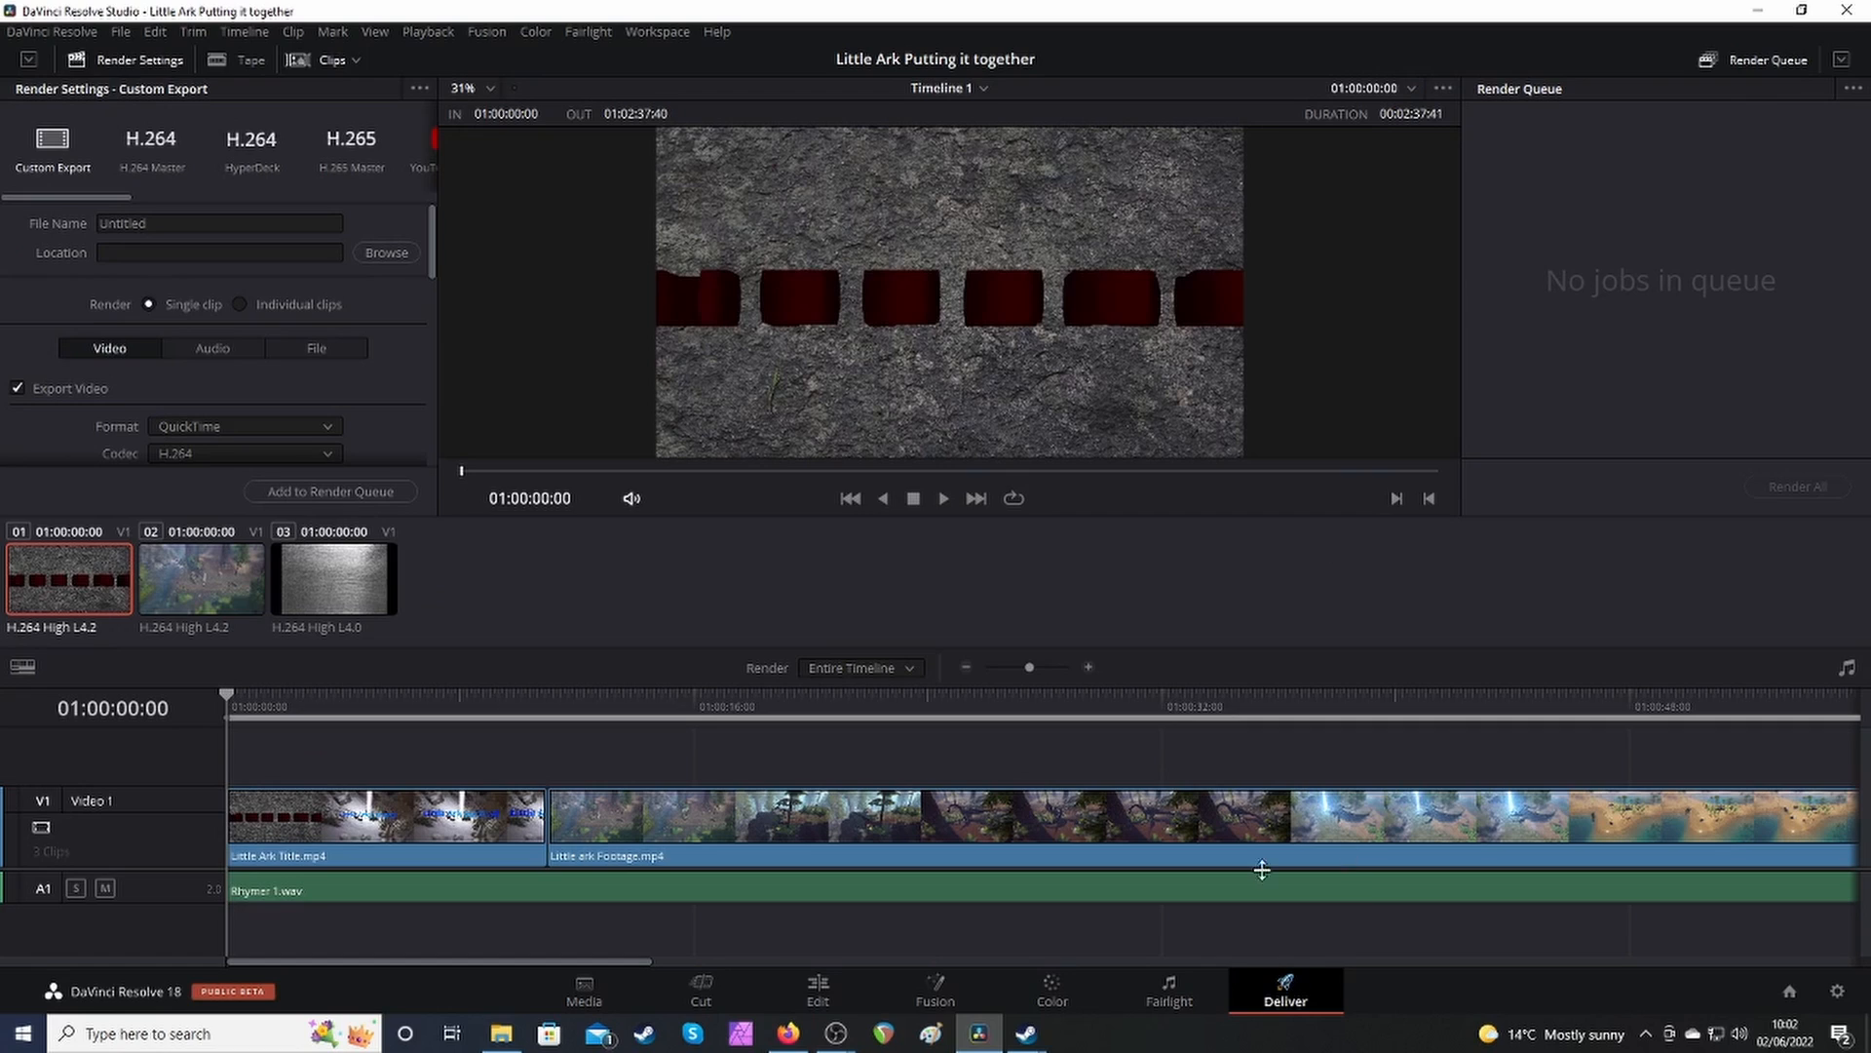
click(419, 173)
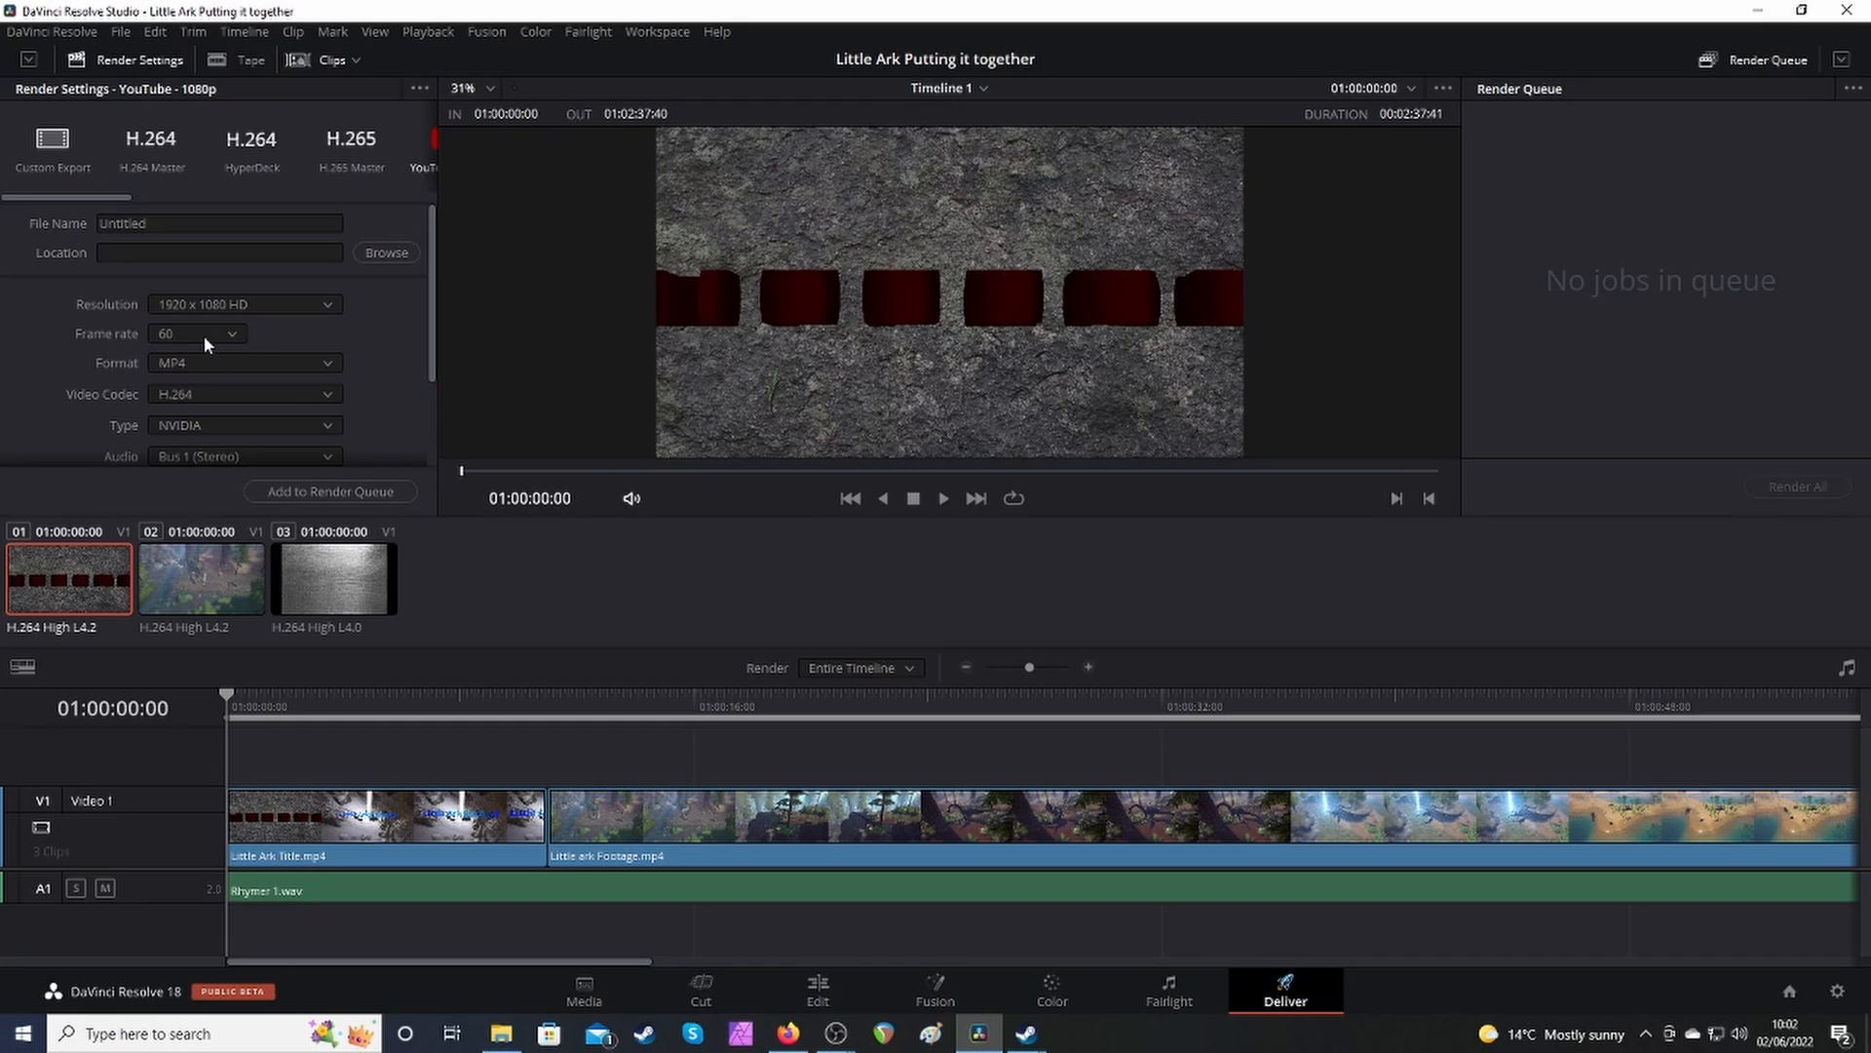
Name the output file "Little Ark Survival Evolved" in the render settings.
click(169, 224)
key(BackSpace)
key(BackSpace)
key(BackSpace)
key(BackSpace)
key(BackSpace)
key(BackSpace)
key(BackSpace)
key(BackSpace)
text(Little Ark Survival)
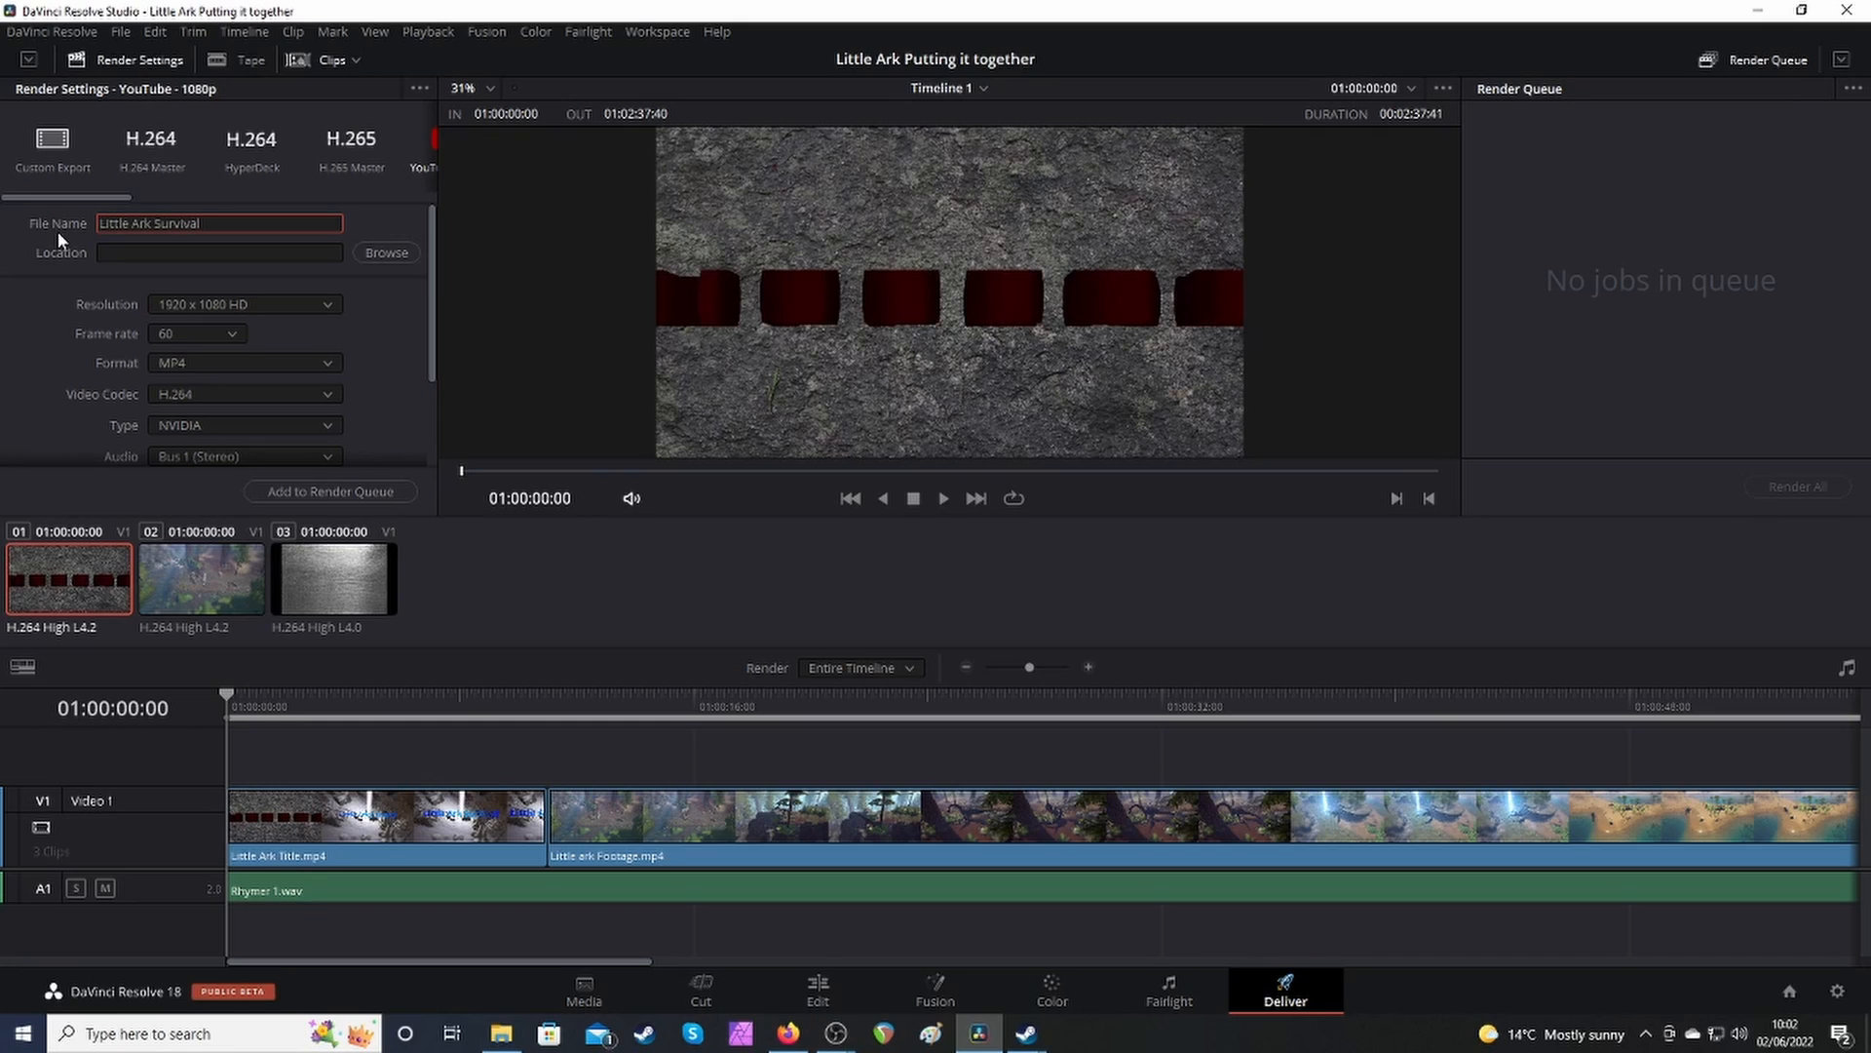
text( Evolved)
Set the render location to the Videos folder, keeping the file name Little Ark Survival Evolved.
click(374, 282)
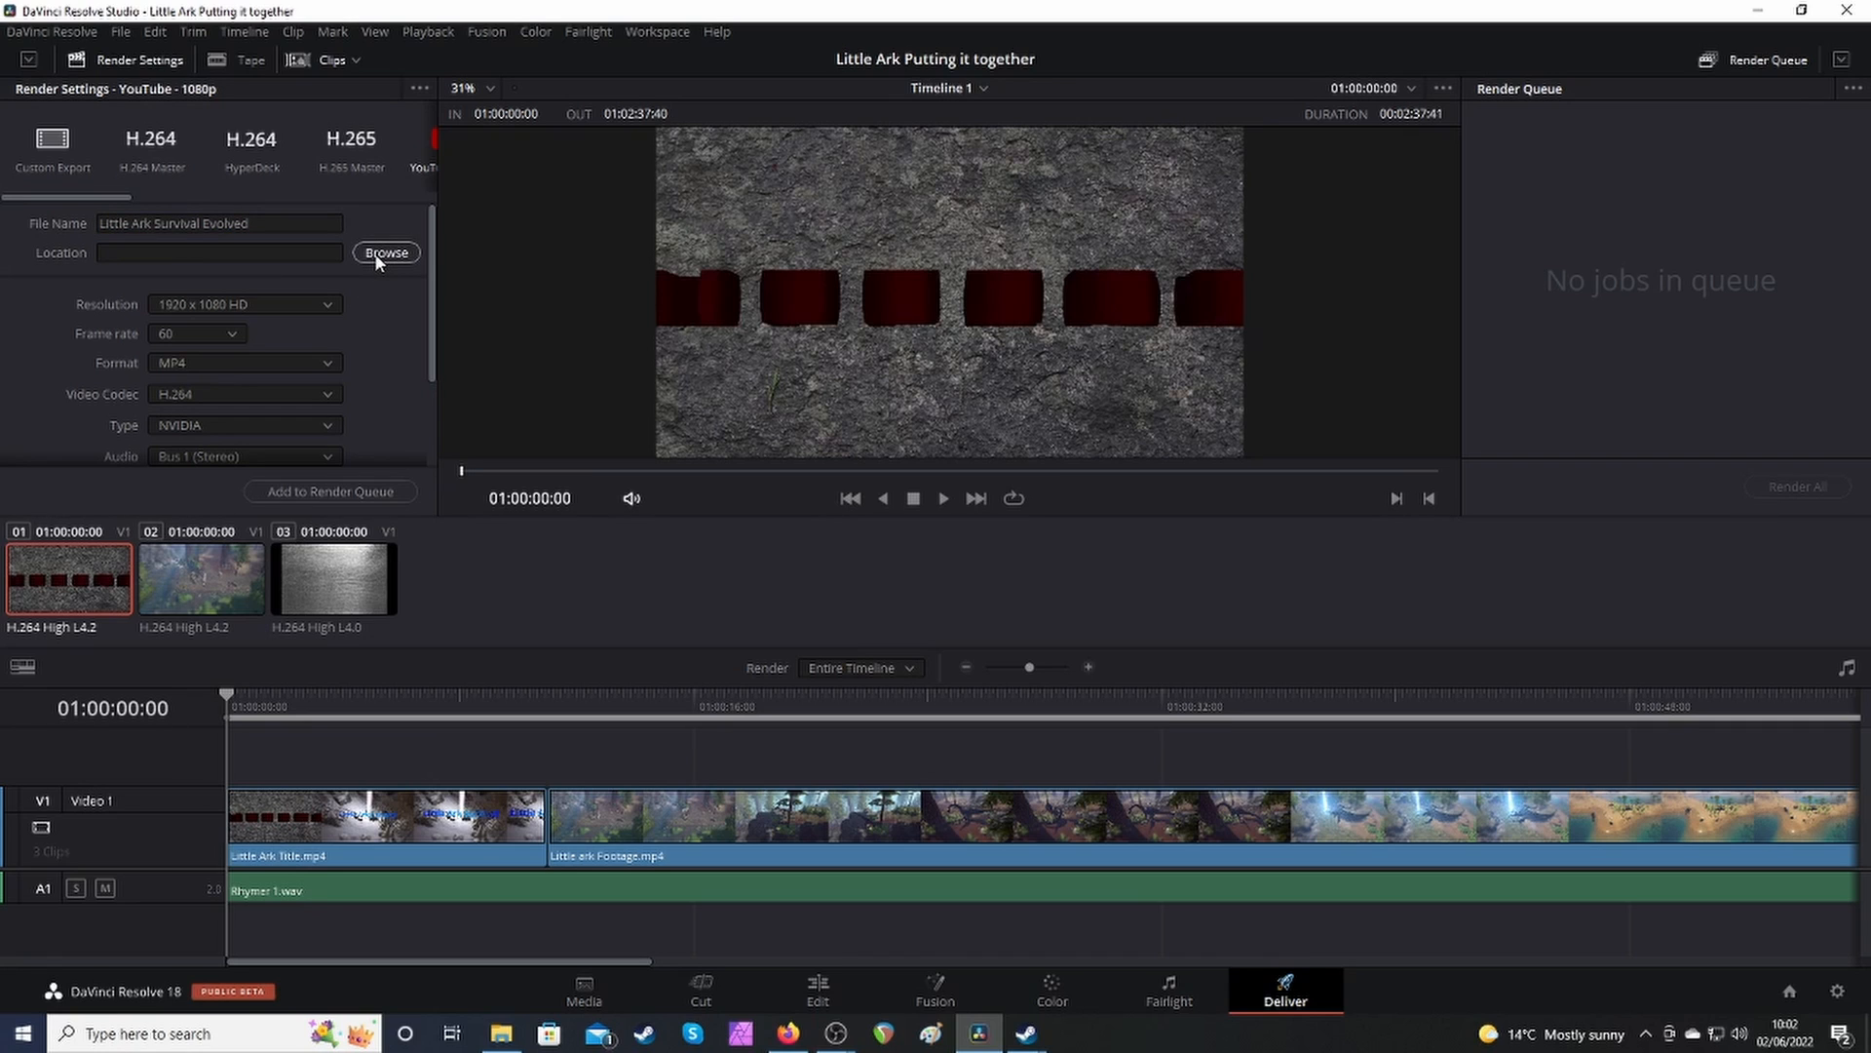
click(376, 256)
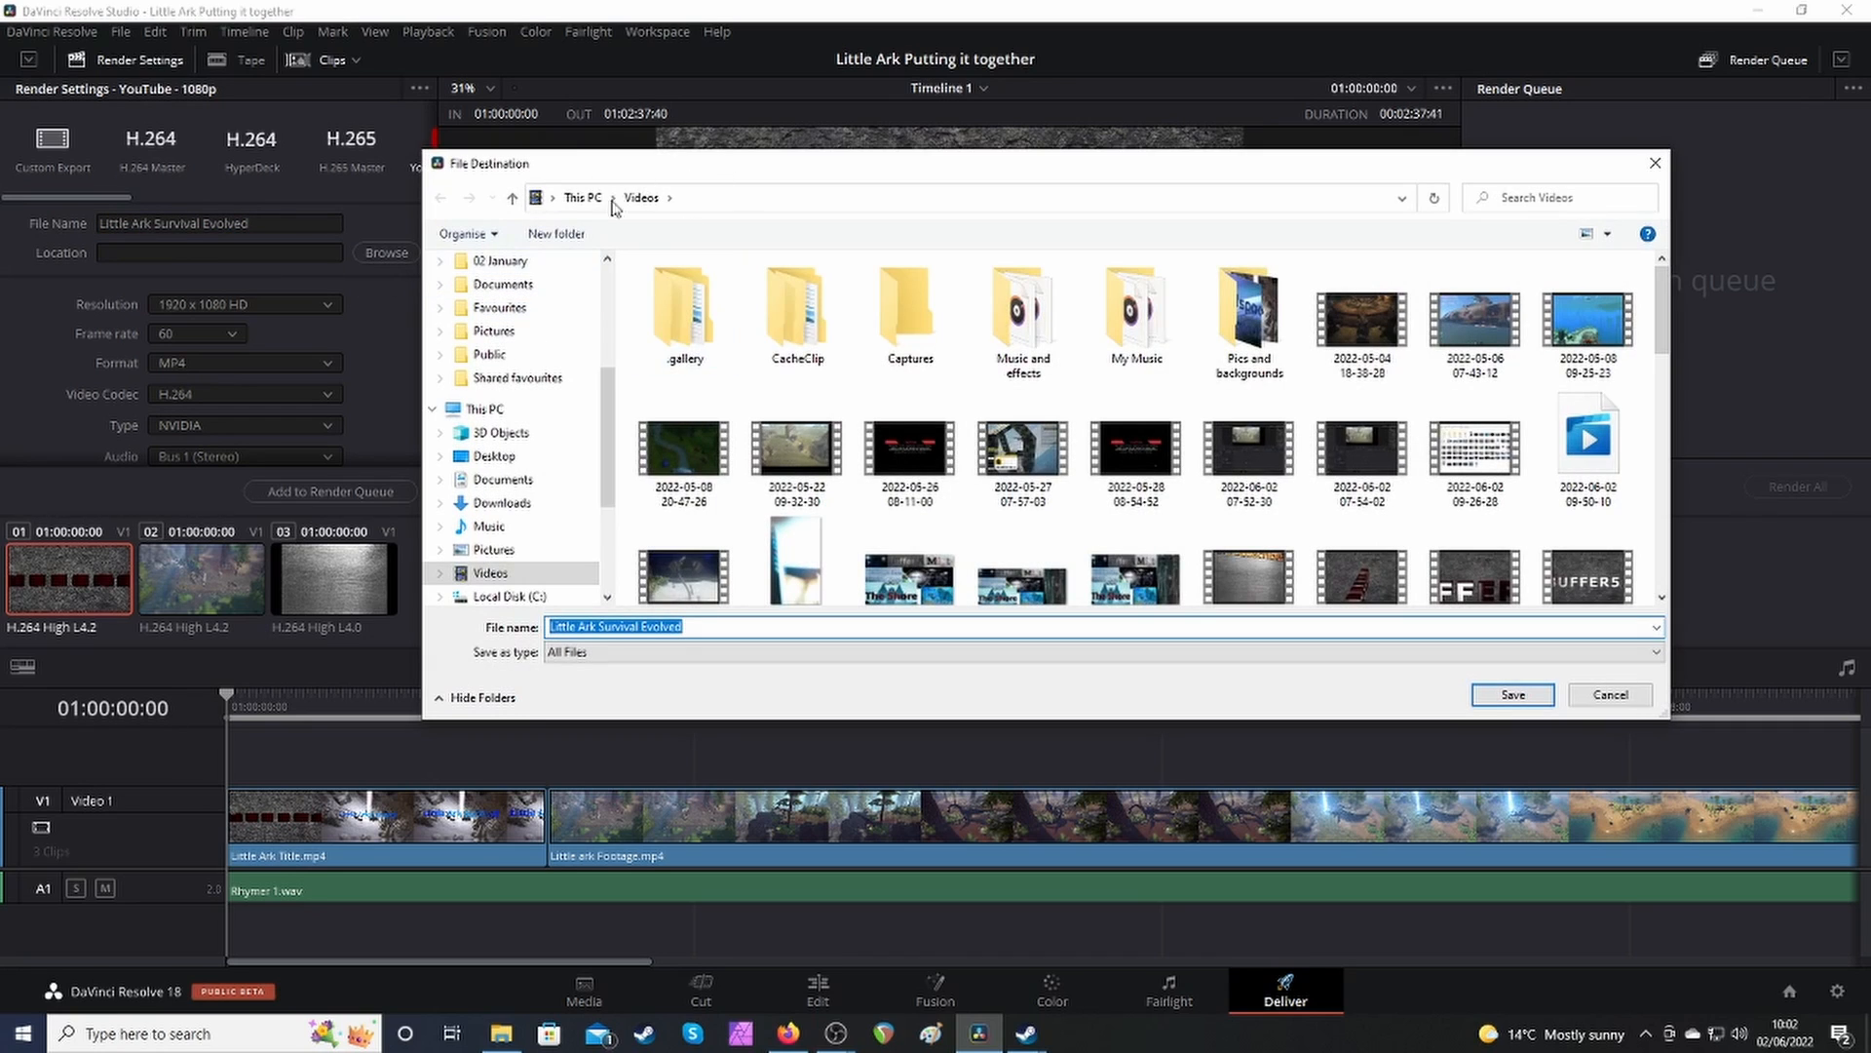
click(1513, 694)
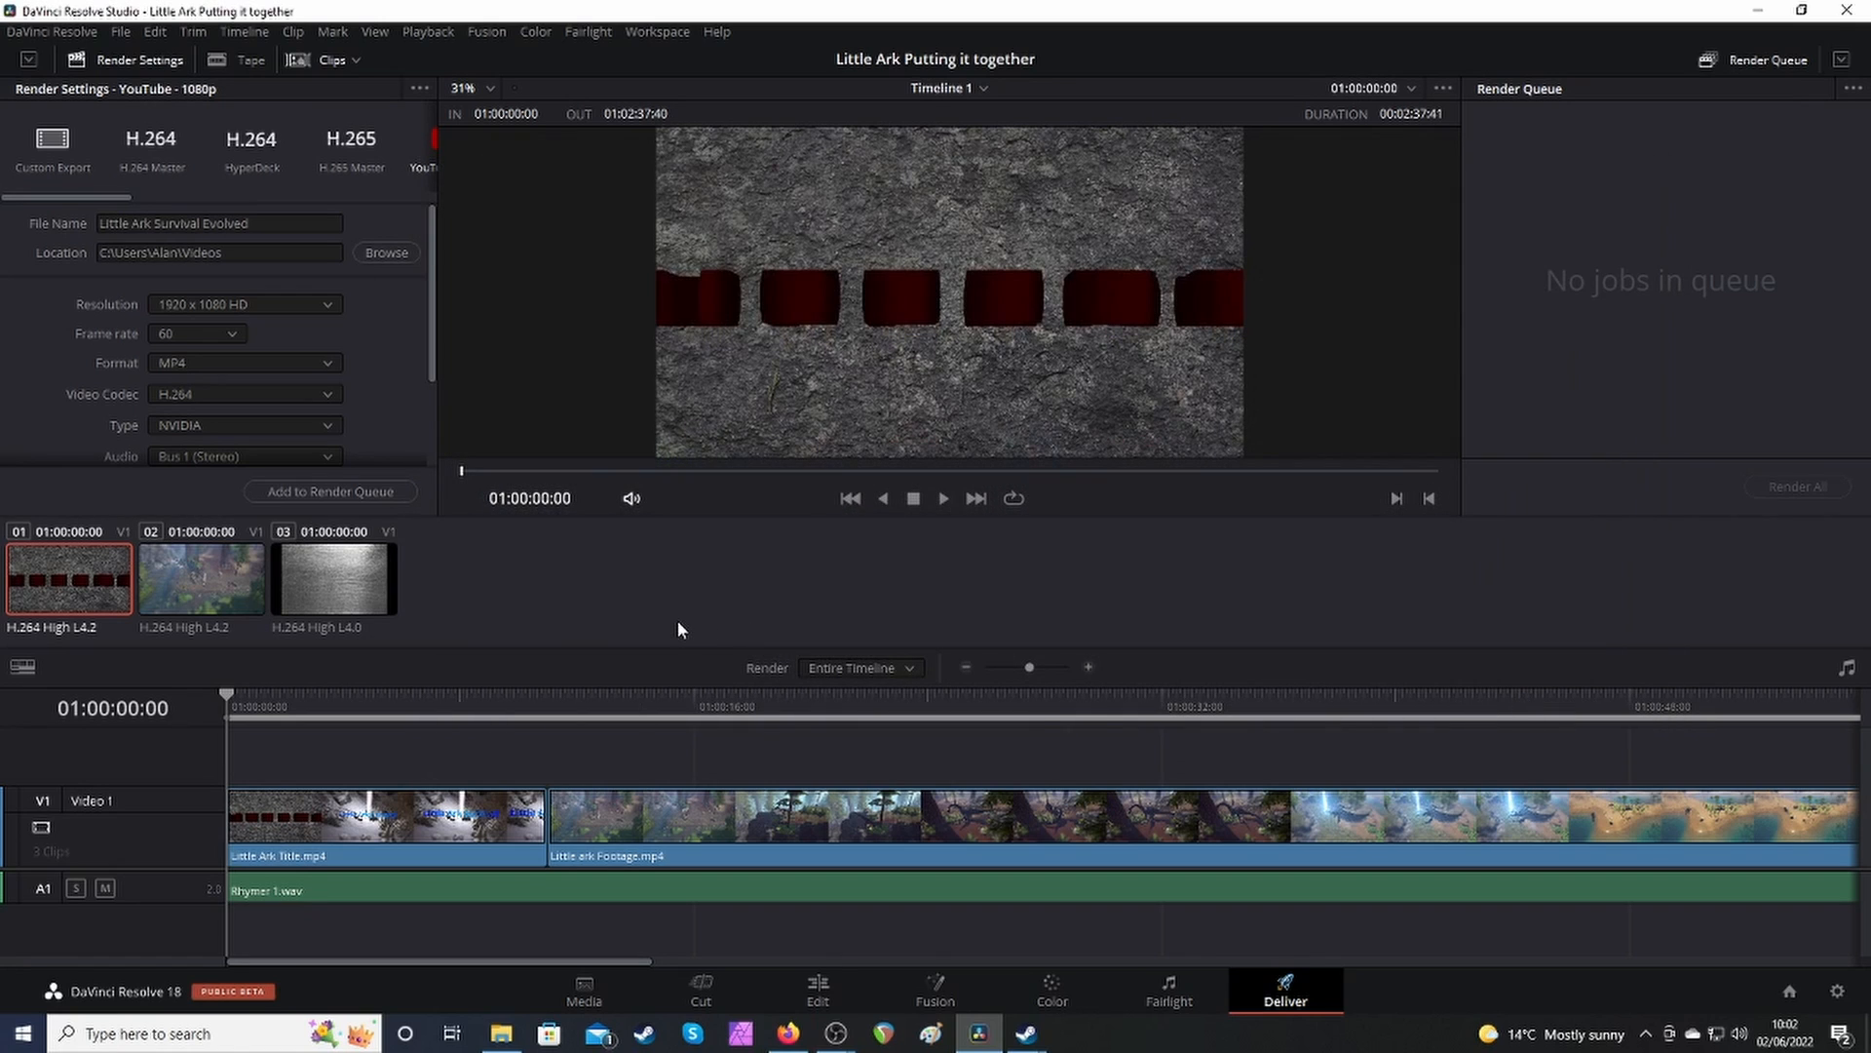
Add the timeline export to the render queue and start rendering all queued jobs.
click(308, 493)
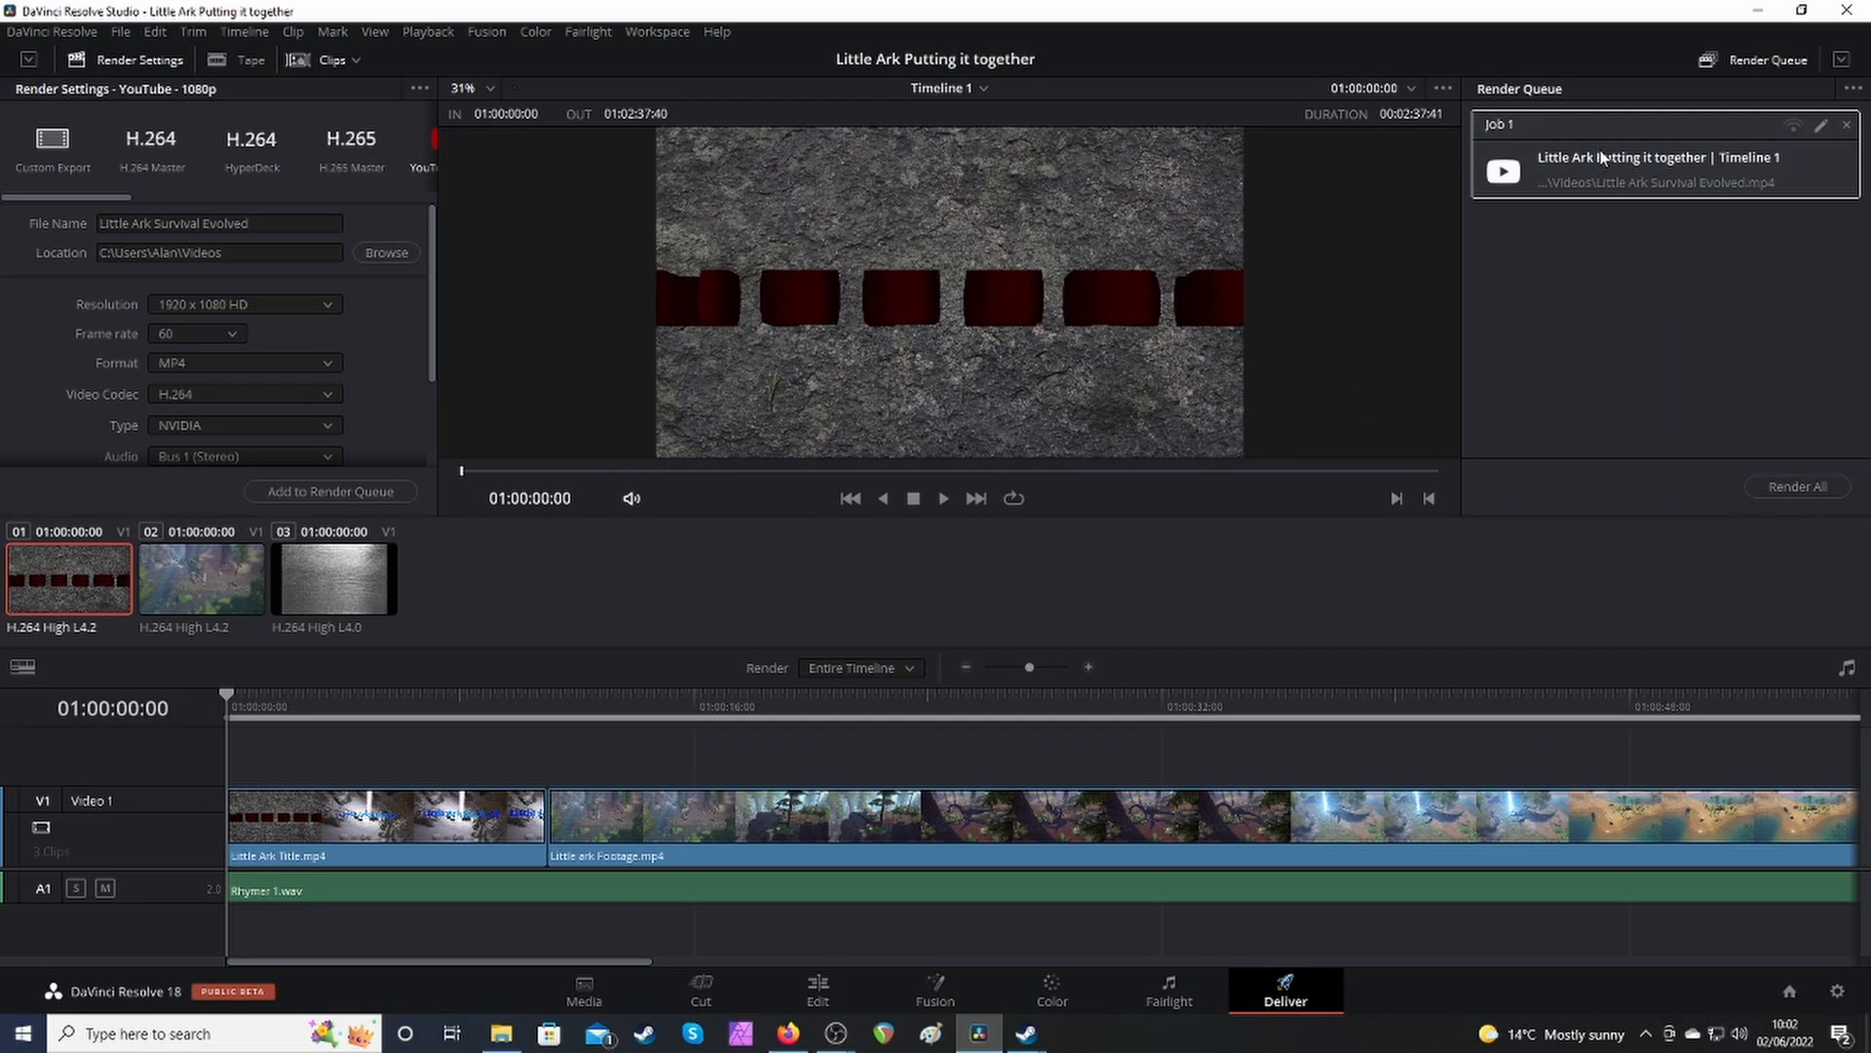
click(1800, 488)
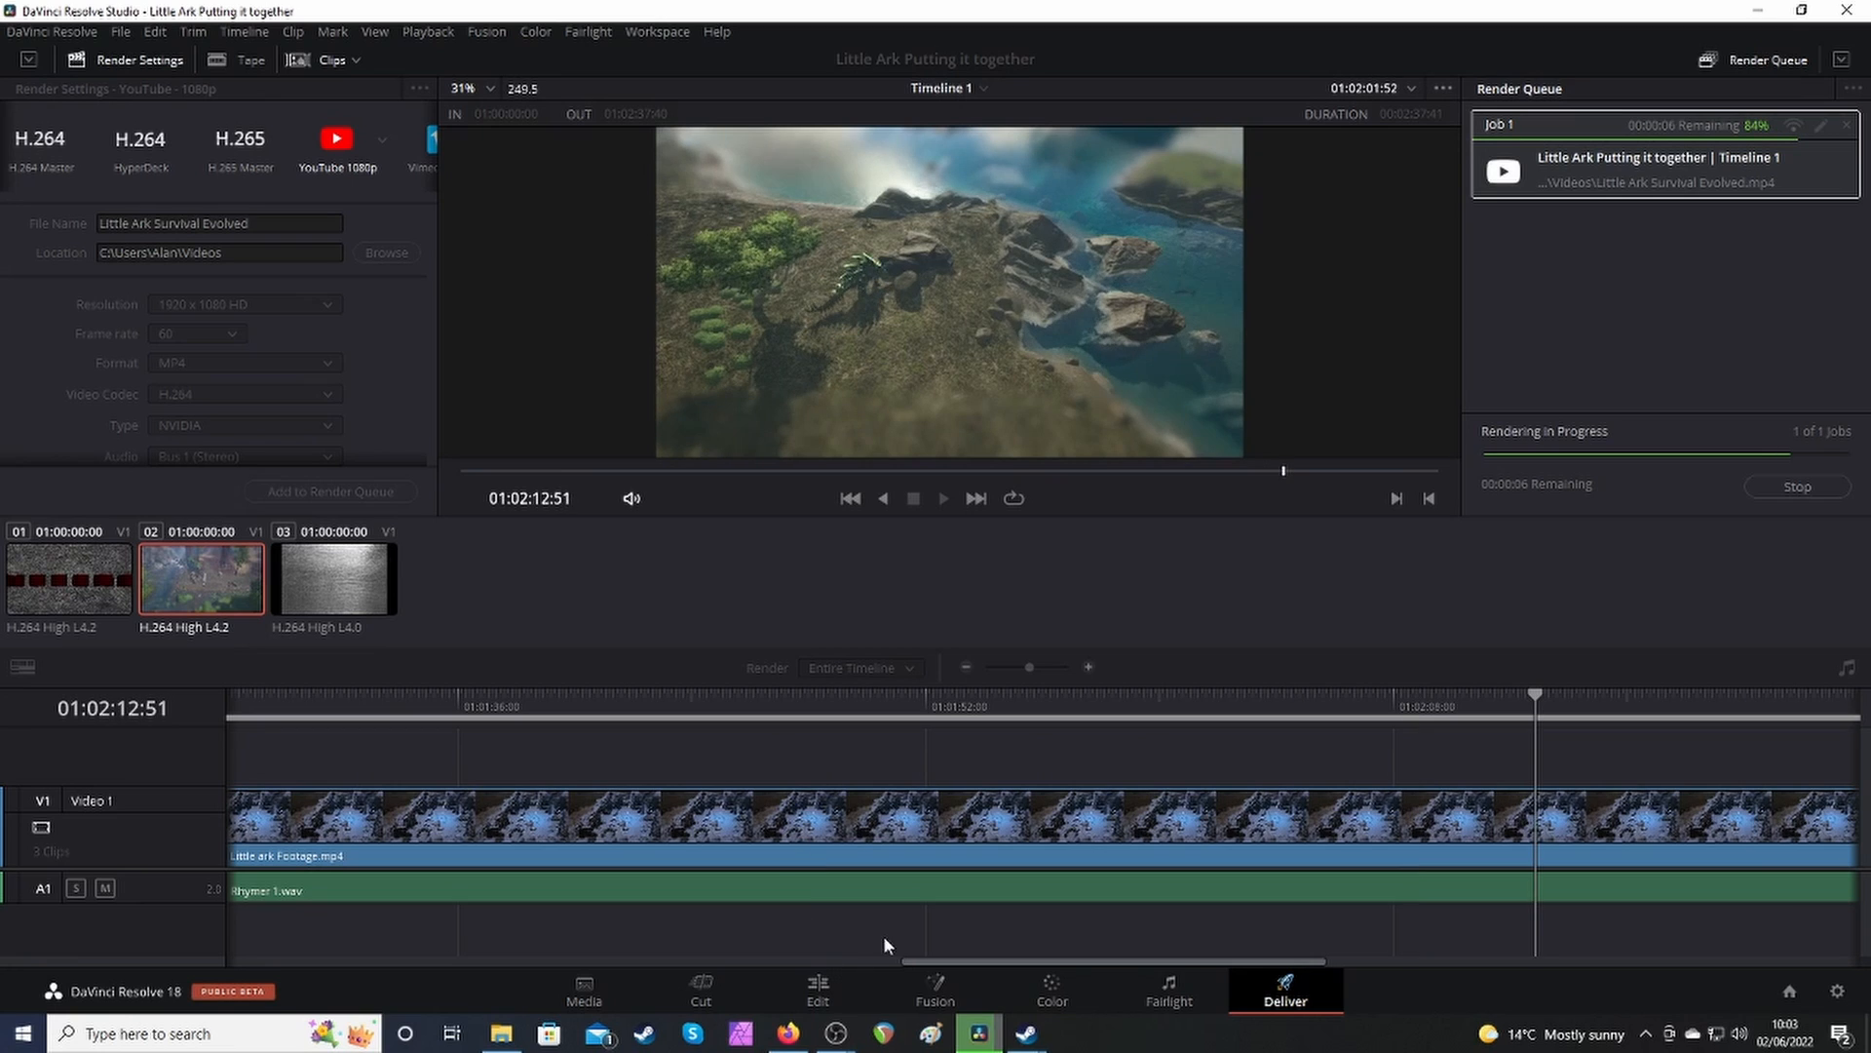
mouse_move(835, 1033)
click(988, 921)
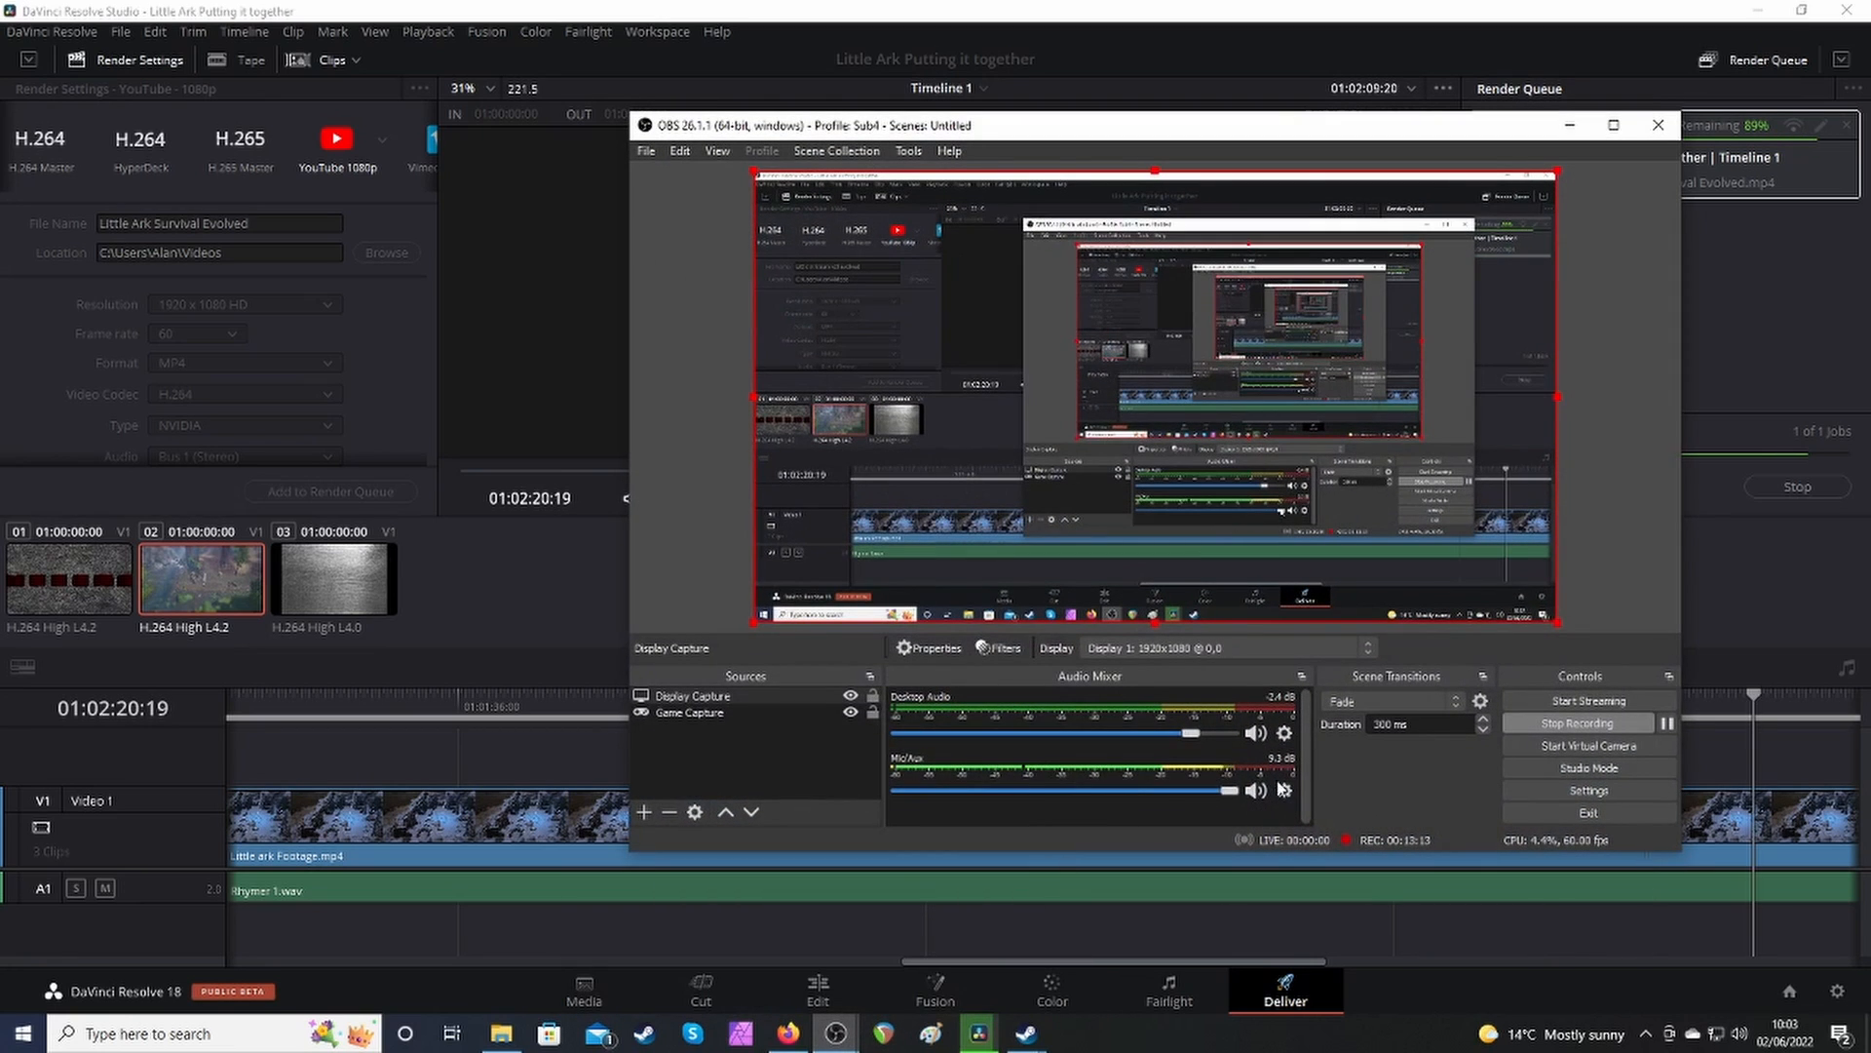